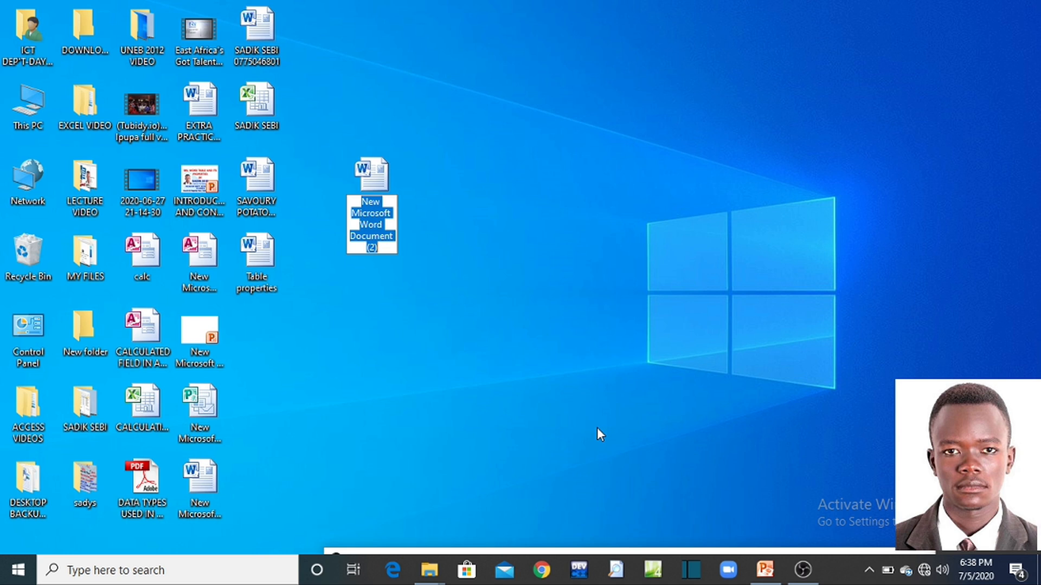
- Name the new Word document on the desktop TABLE AND ITS PROPERTIES
type("T")
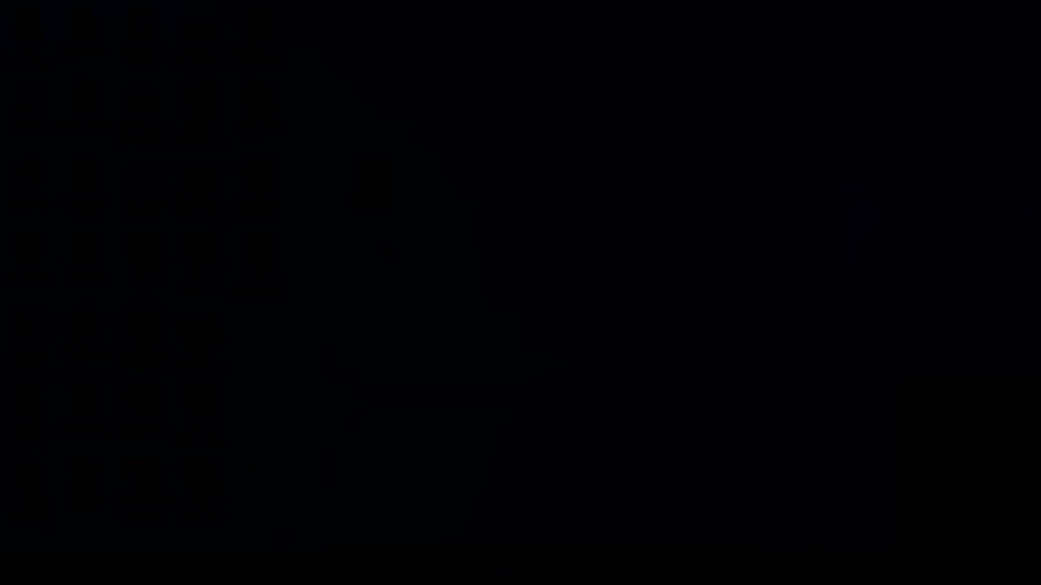
type("ABLE")
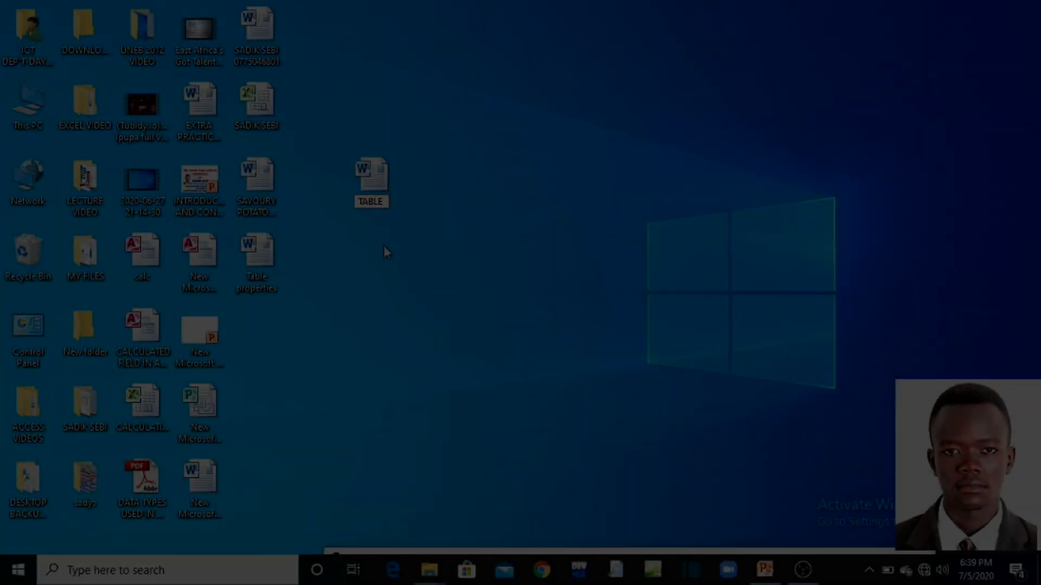
type(" AND ITS")
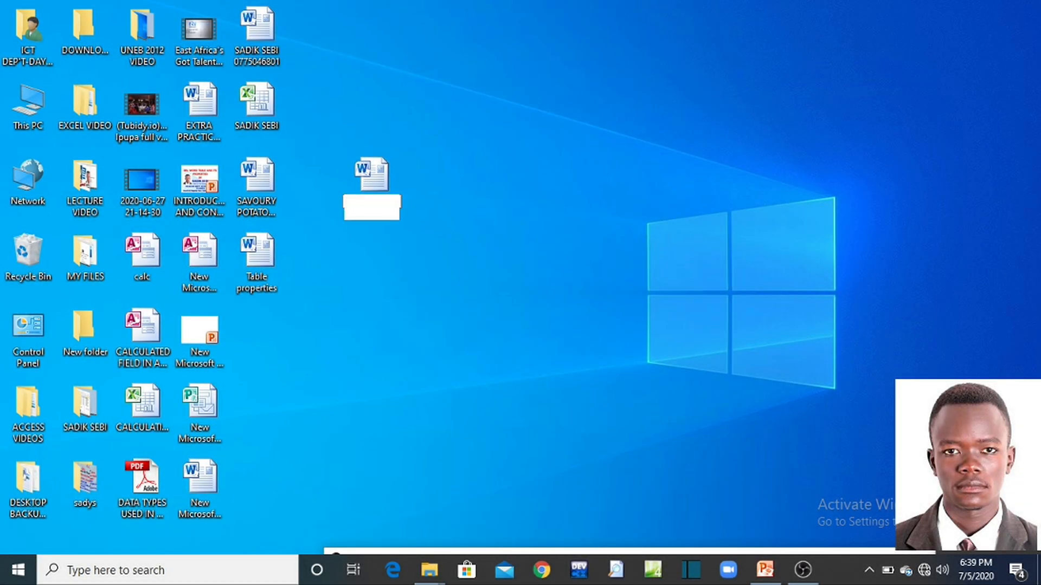
type(" PROPERTIE")
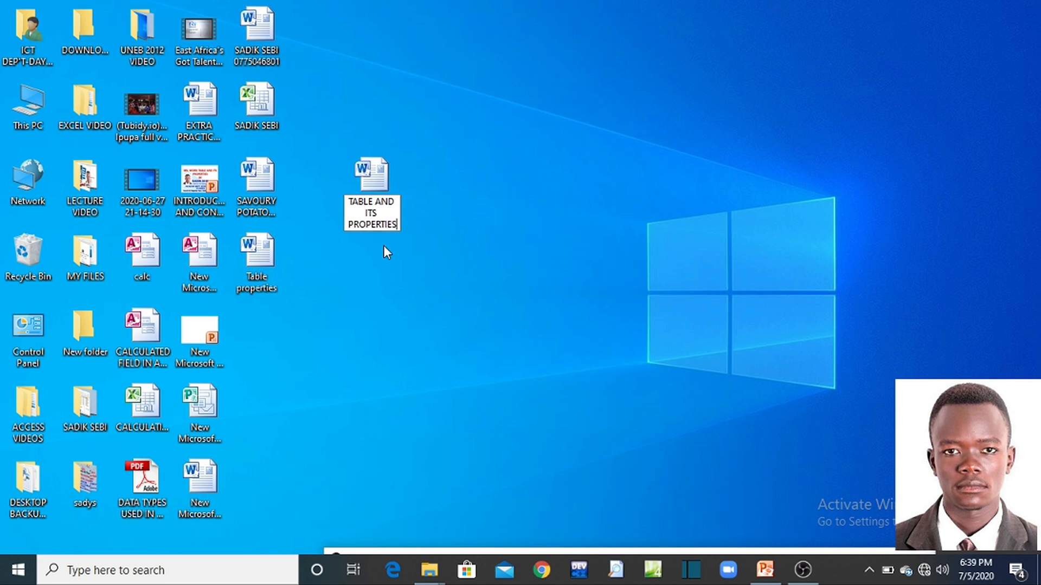
type("S")
left_click(395, 304)
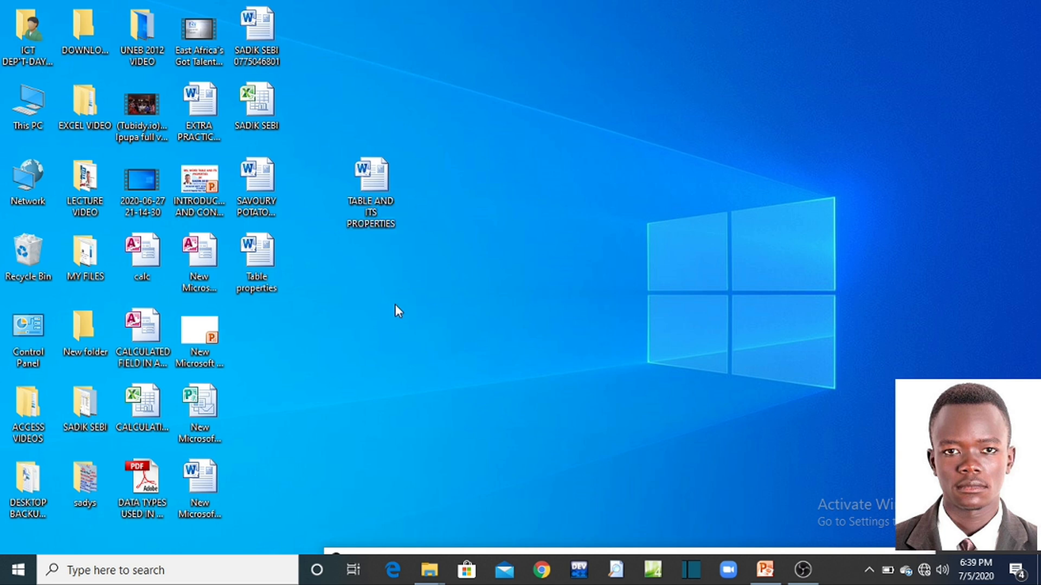
- Open the TABLE AND ITS PROPERTIES document, dismissing the activation wizard, and consult the topic list in the PowerPoint slide show before returning to Word
double_click(383, 179)
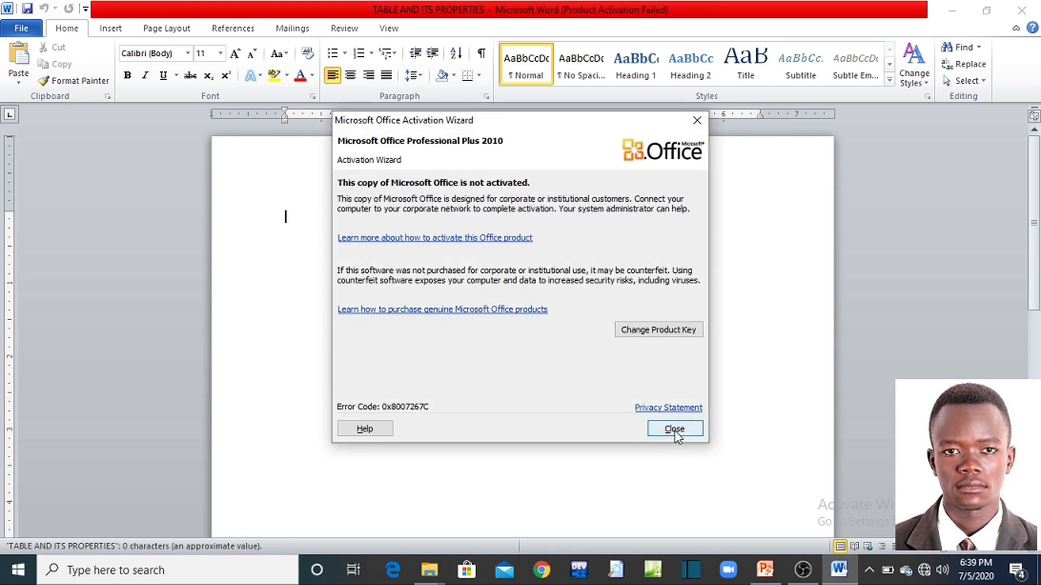
left_click(675, 429)
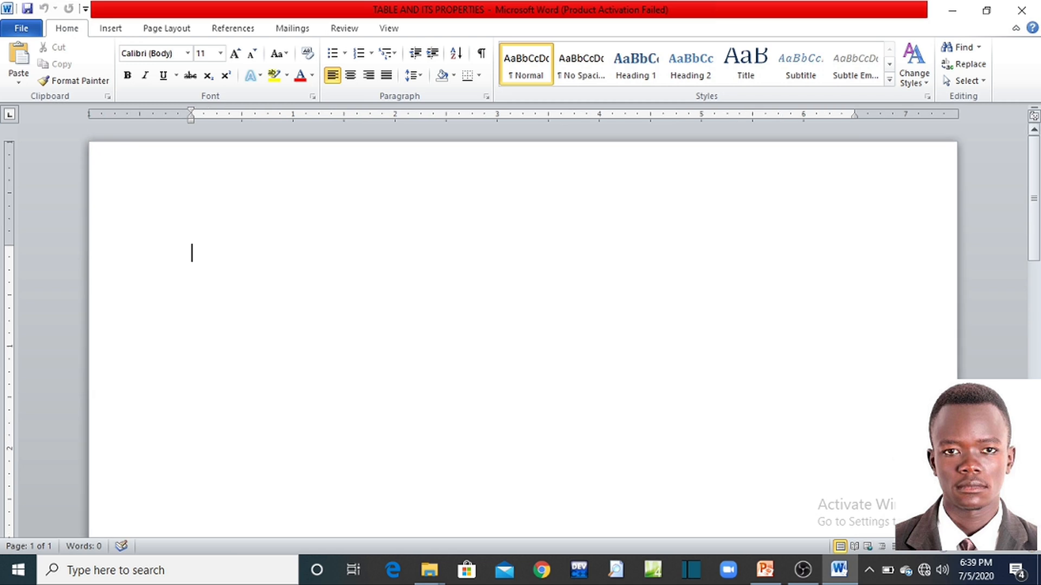
left_click(774, 572)
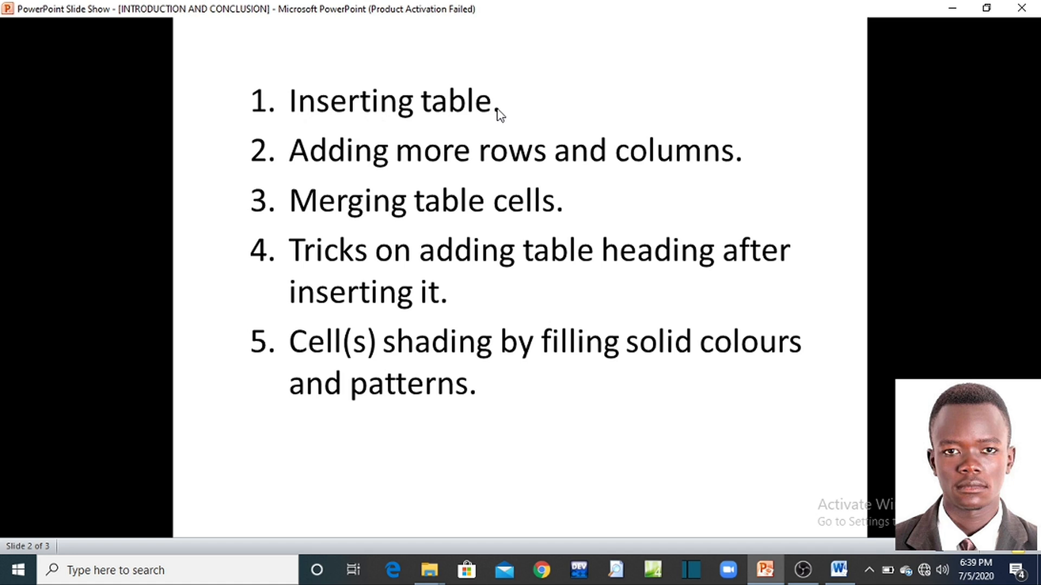
left_click(840, 572)
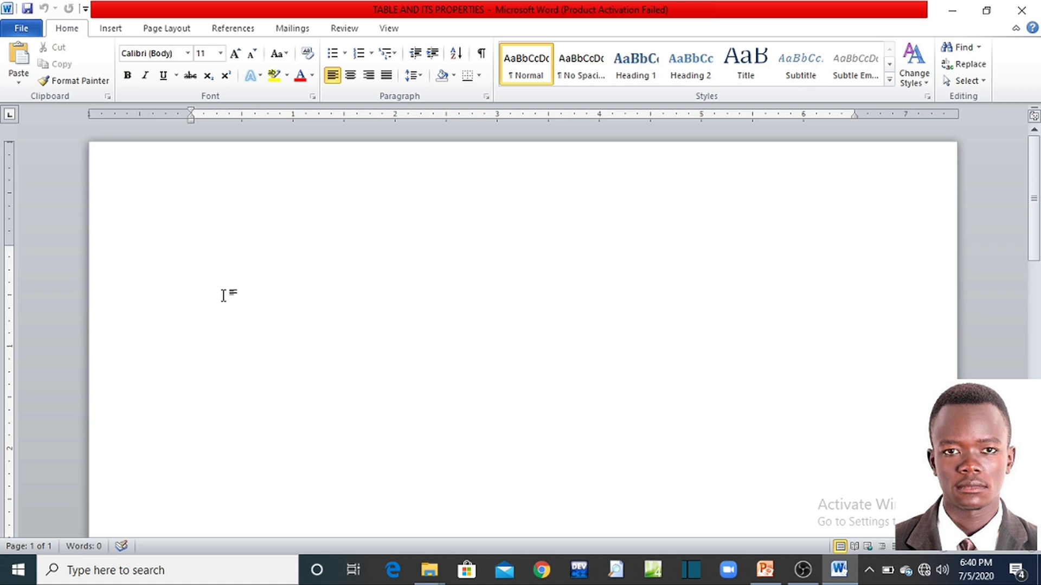
- Insert a table with 5 columns and 4 rows into the blank document, keeping the fixed automatic column width
left_click(106, 36)
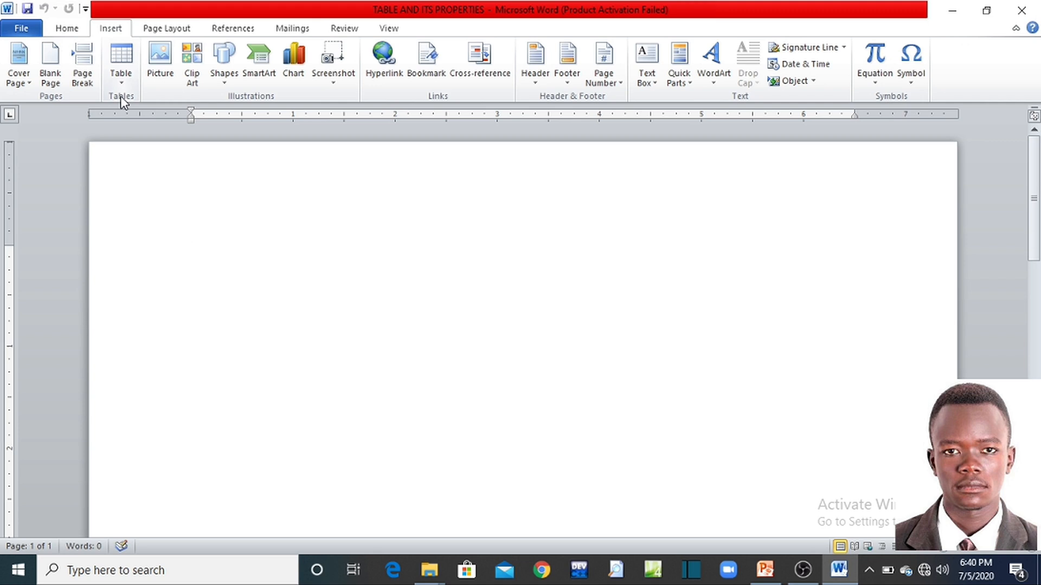
left_click(124, 78)
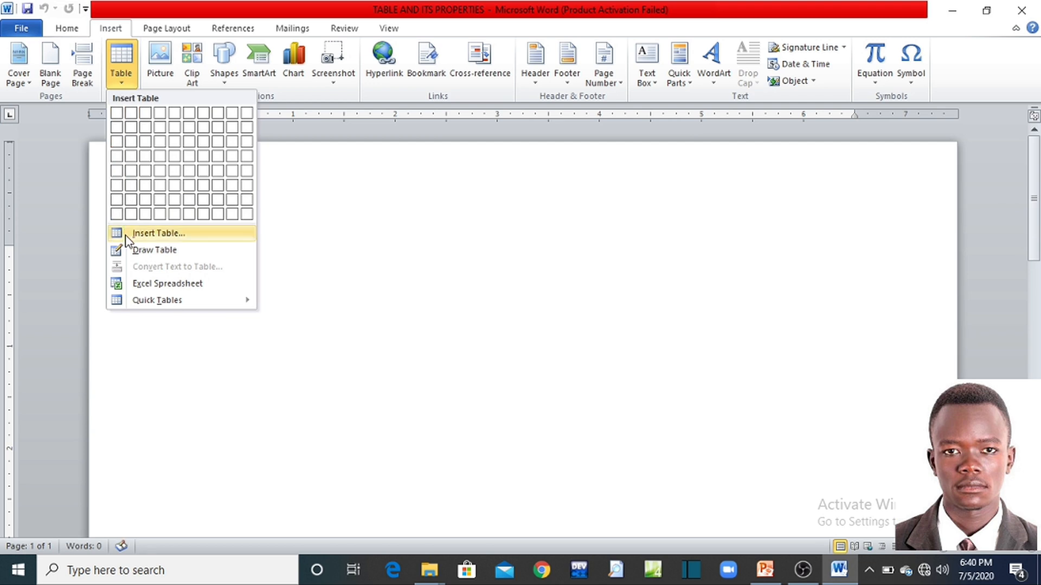
left_click(160, 236)
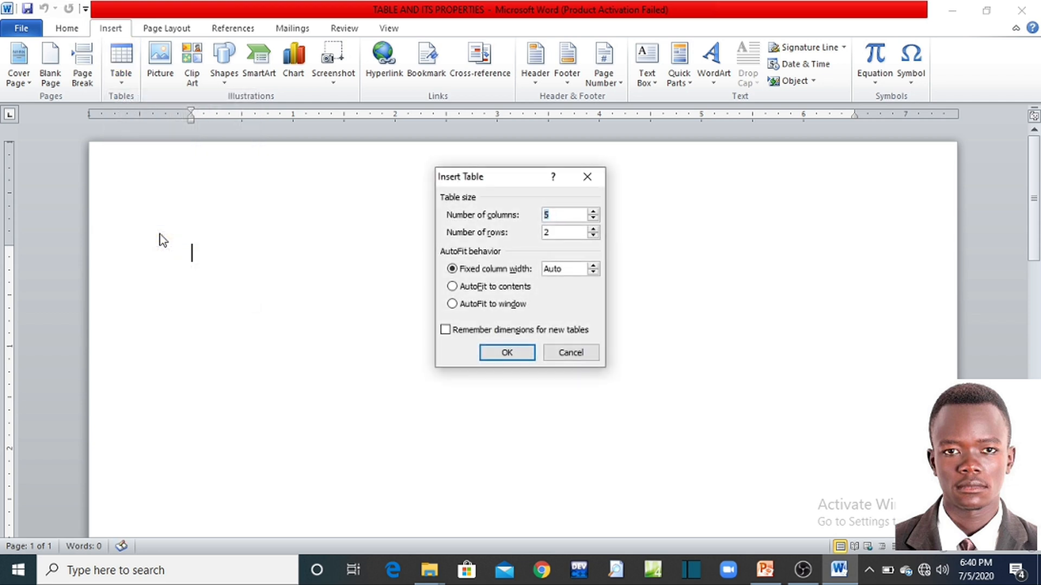
left_click_drag(503, 181, 442, 189)
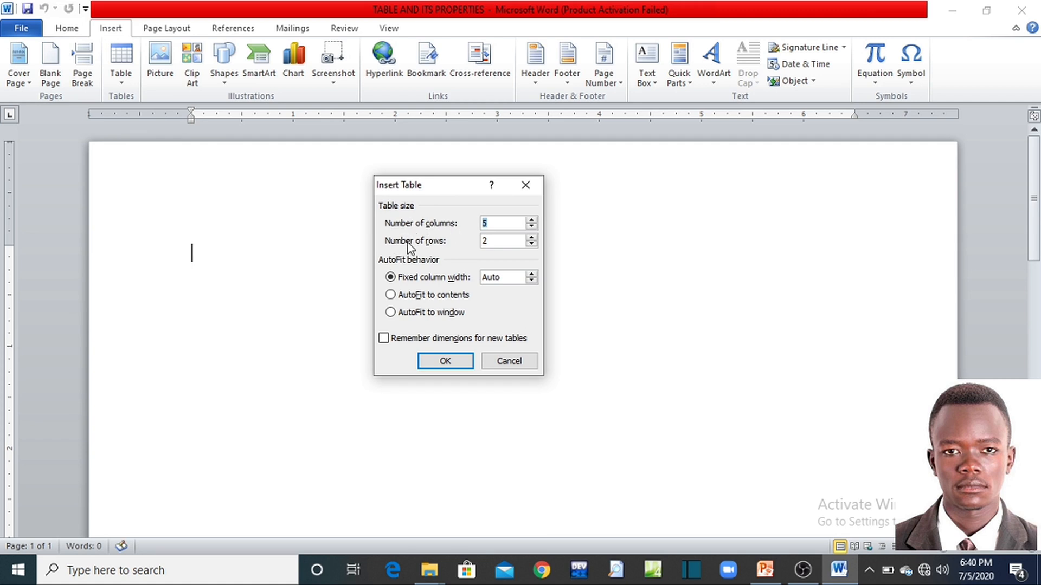
mouse_move(458, 187)
left_mouse_down()
mouse_move(422, 209)
mouse_move(457, 226)
mouse_move(430, 171)
mouse_move(388, 213)
mouse_move(447, 207)
mouse_move(402, 169)
mouse_move(412, 213)
mouse_move(443, 180)
left_mouse_up()
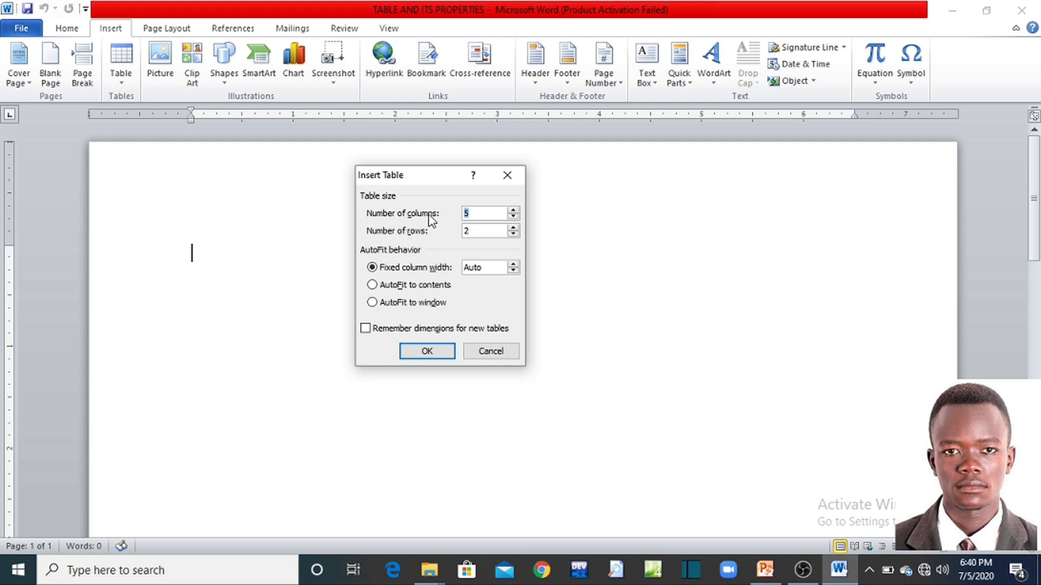
double_click(482, 231)
type("2")
left_click(514, 233)
left_click_drag(476, 233, 458, 233)
type("4")
left_click(427, 351)
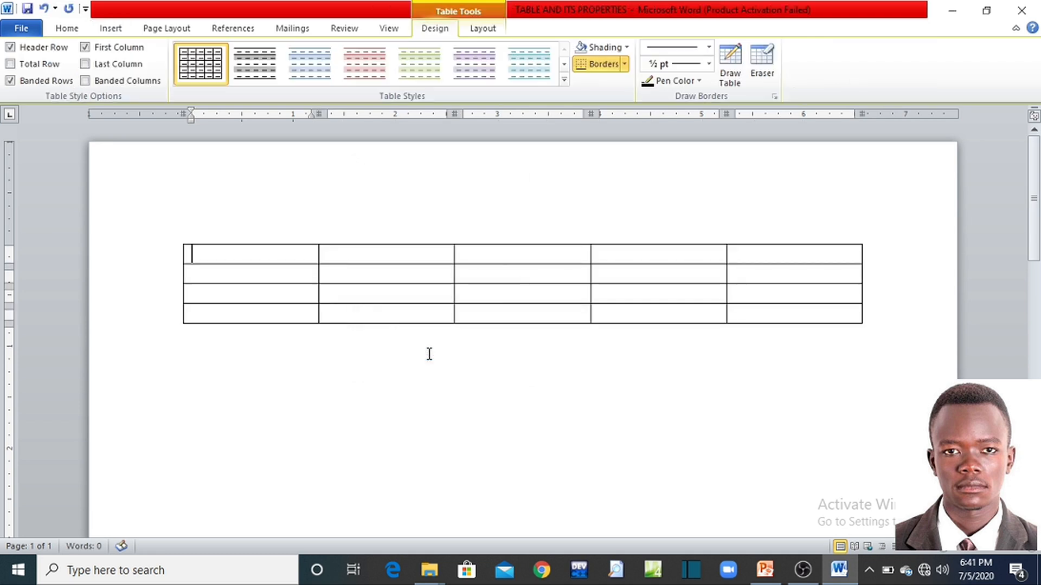
- Highlight the table's rows and columns one by one, and check the topic list in the PowerPoint slide show before returning to Word
left_click(165, 259)
left_click(161, 279)
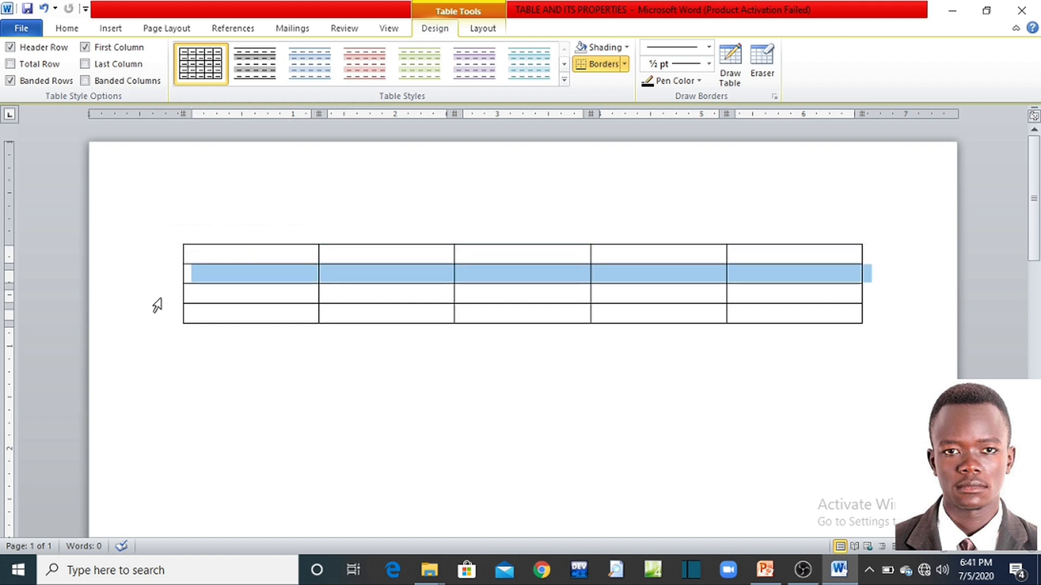
left_click(157, 298)
left_click(157, 321)
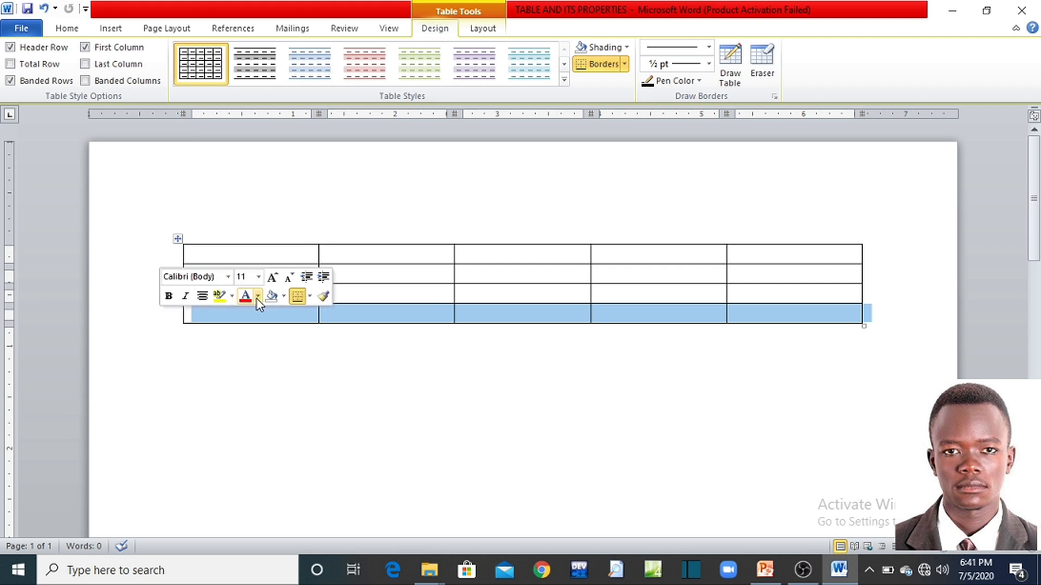
left_click(385, 289)
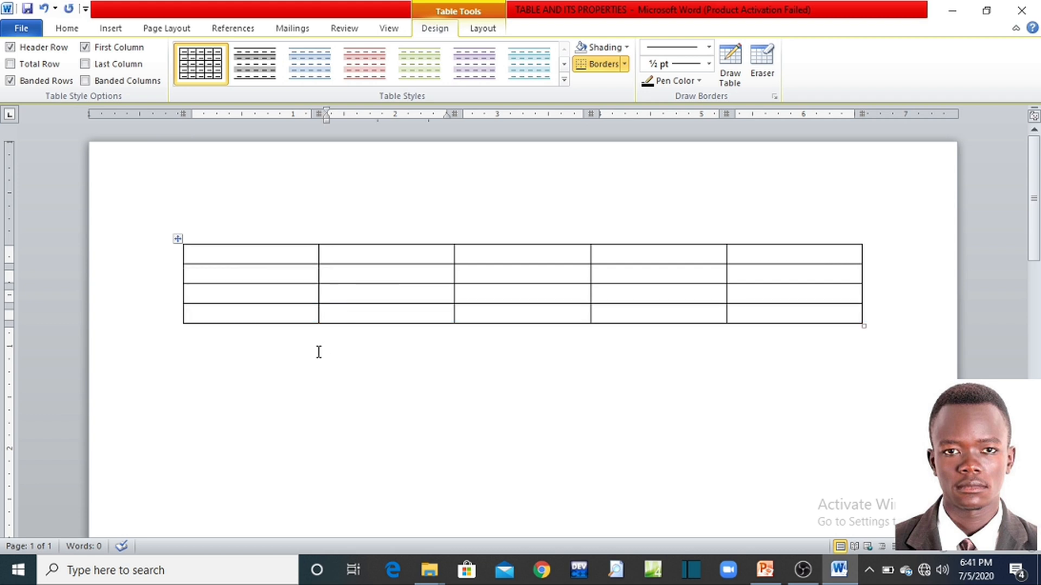
left_click(247, 228)
left_click(350, 226)
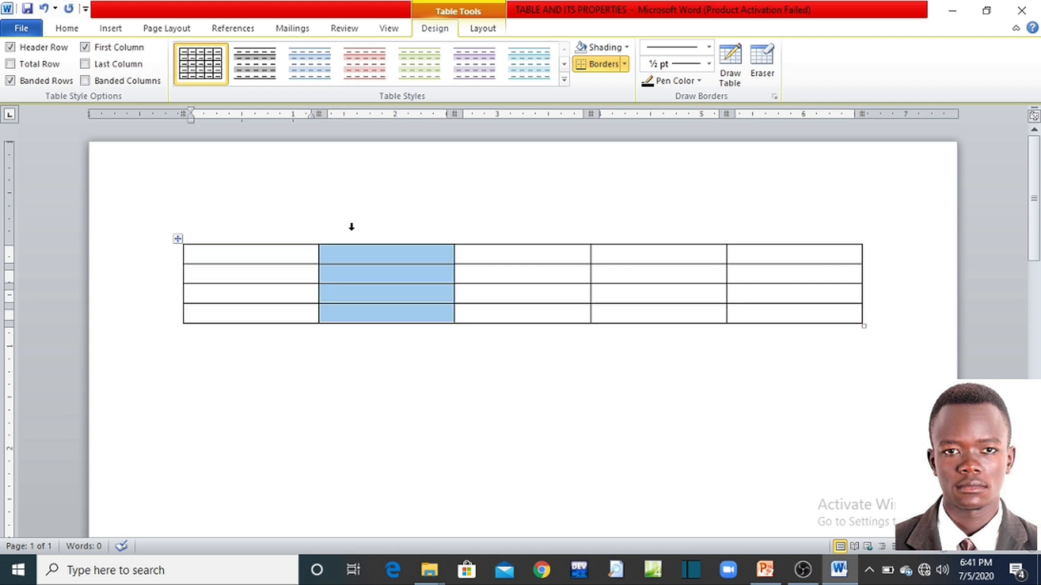
left_click(517, 234)
left_click(658, 233)
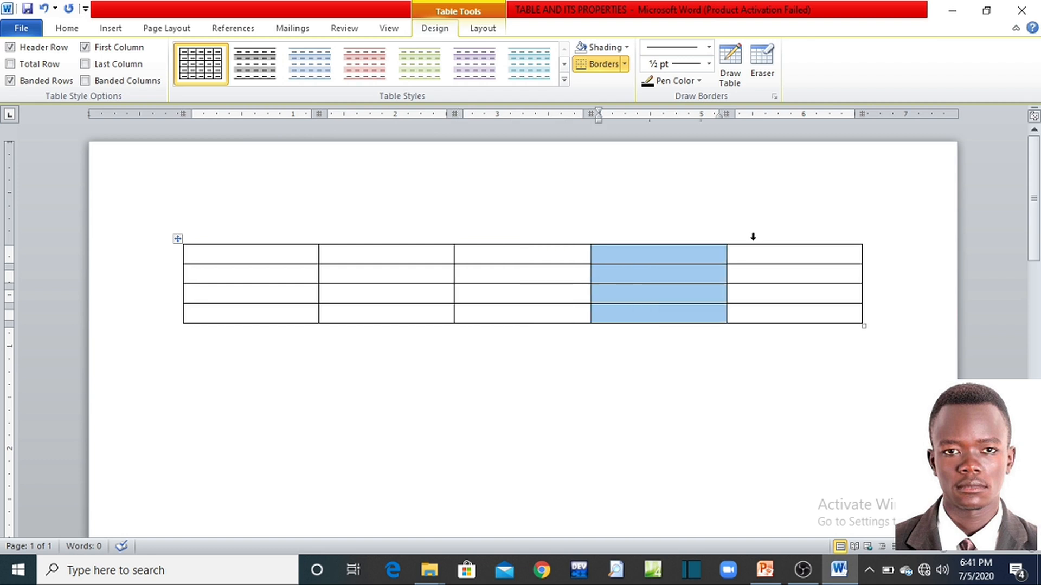
left_click(763, 234)
left_click(545, 274)
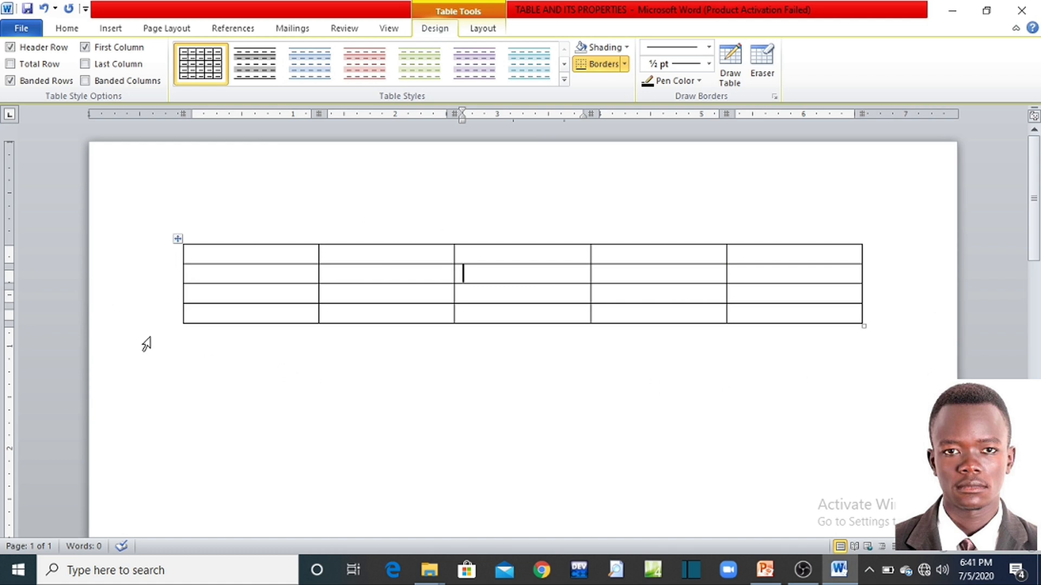
left_click(767, 576)
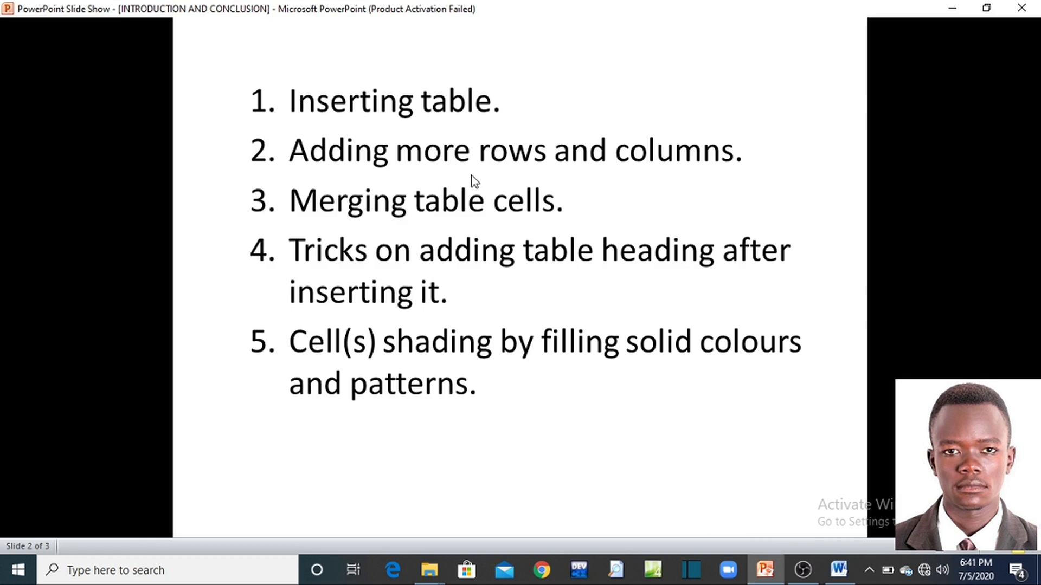
left_click(840, 574)
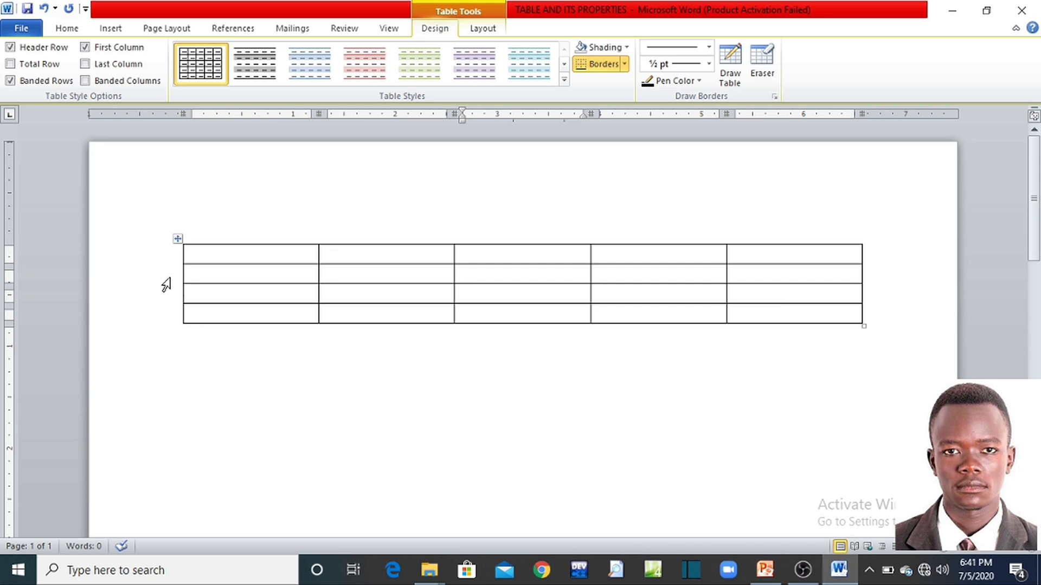
- Enter the headings SN, ITEM and QTY in the first three cells of the table's top row
left_click(242, 254)
type("SN")
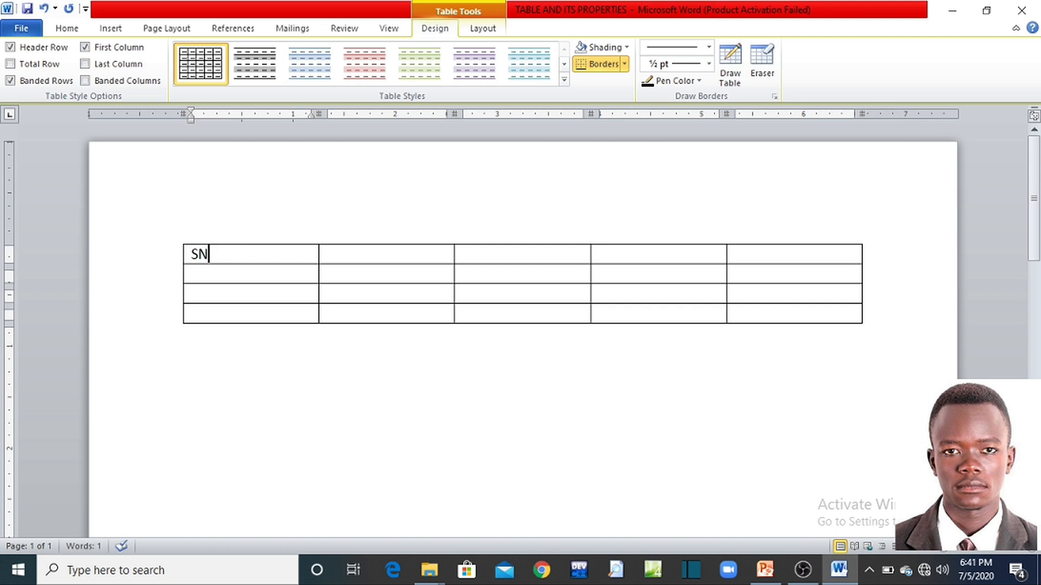
key("Tab")
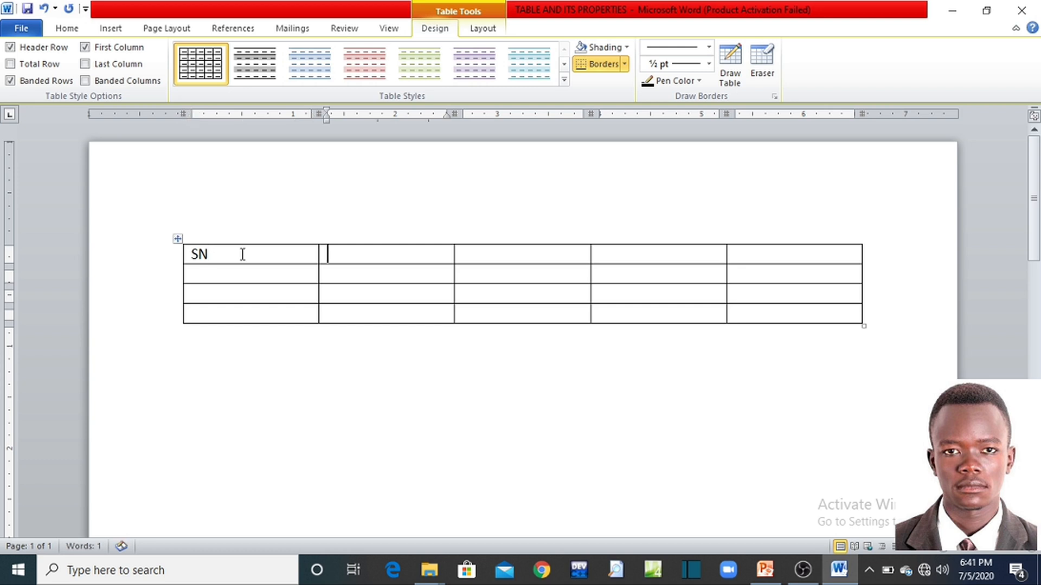
type("ITEM")
key("Tab")
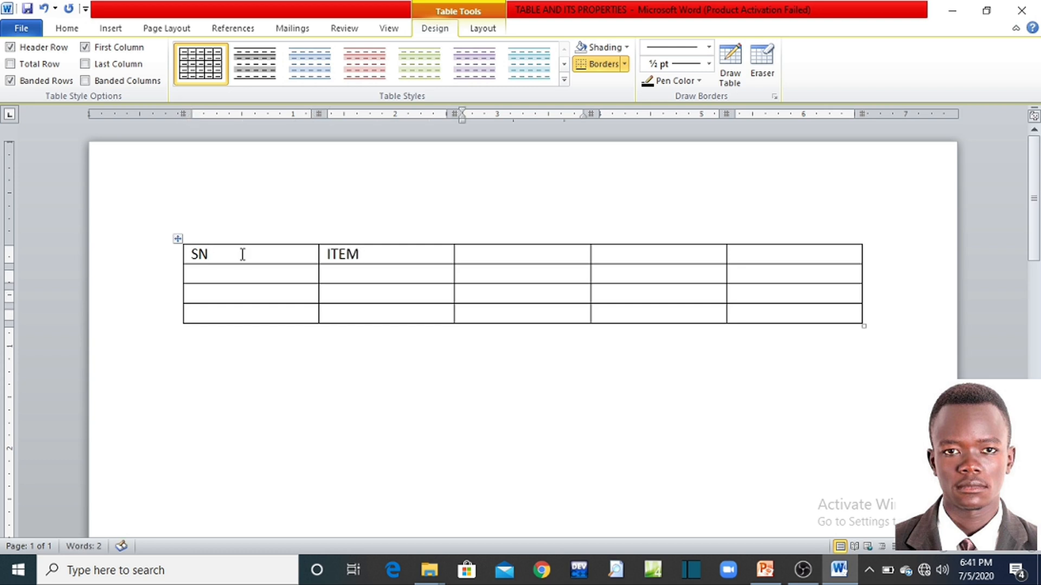
type("G")
key("BackSpace")
type("QTY")
- Complete the top row with the headings RATE and AMOUNT in the fourth and fifth cells
key("Tab")
type("RAte")
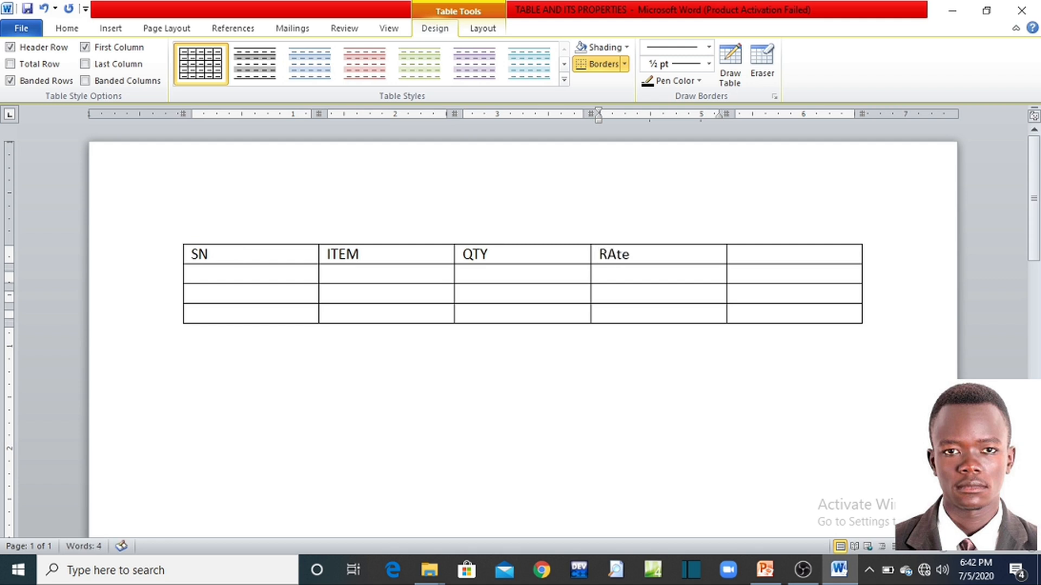
key("BackSpace")
key("BackSpace")
type("ATE")
key("BackSpace")
key("BackSpace")
key("BackSpace")
type("TE")
key("Tab")
type("AM")
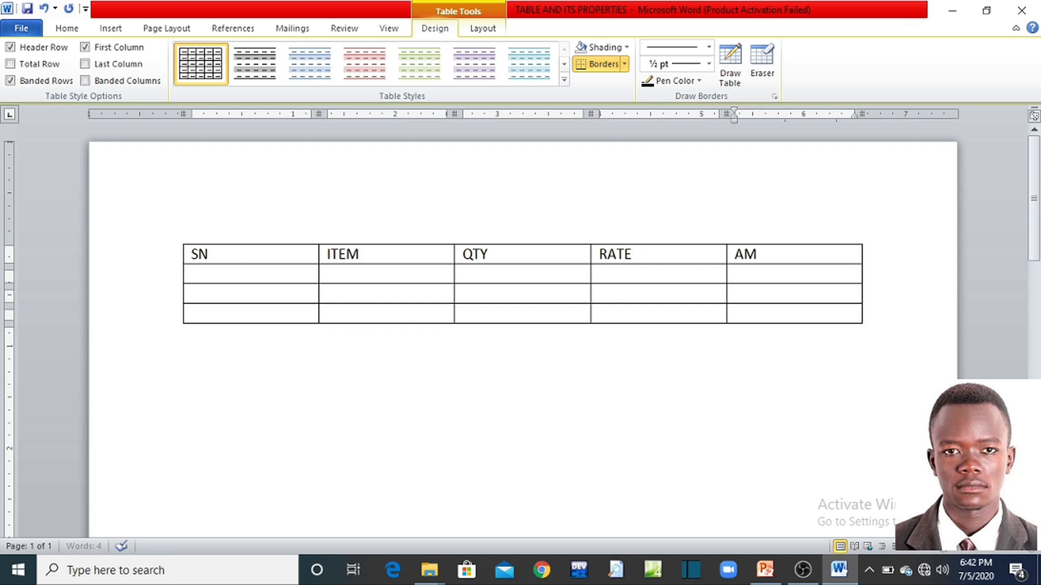
type("OUNT")
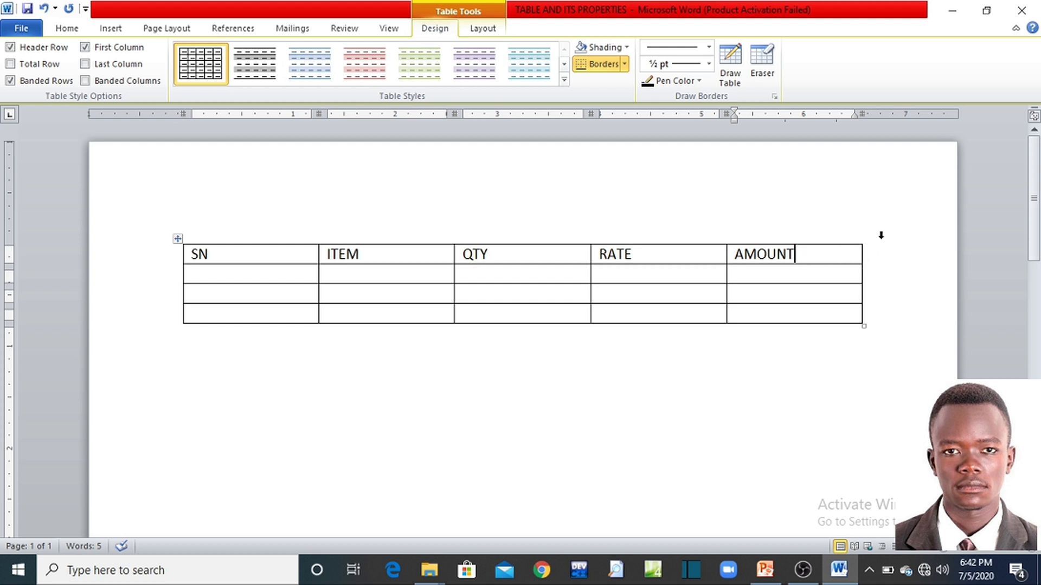
- Insert a new column to the right of the AMOUNT column and give it the heading REMARKS
left_click(775, 235)
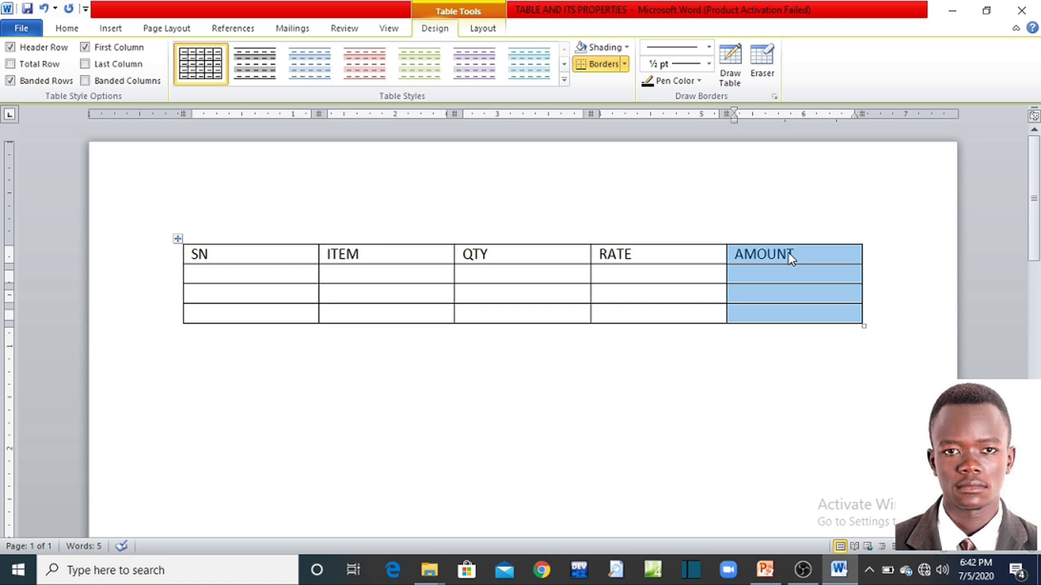
right_click(792, 259)
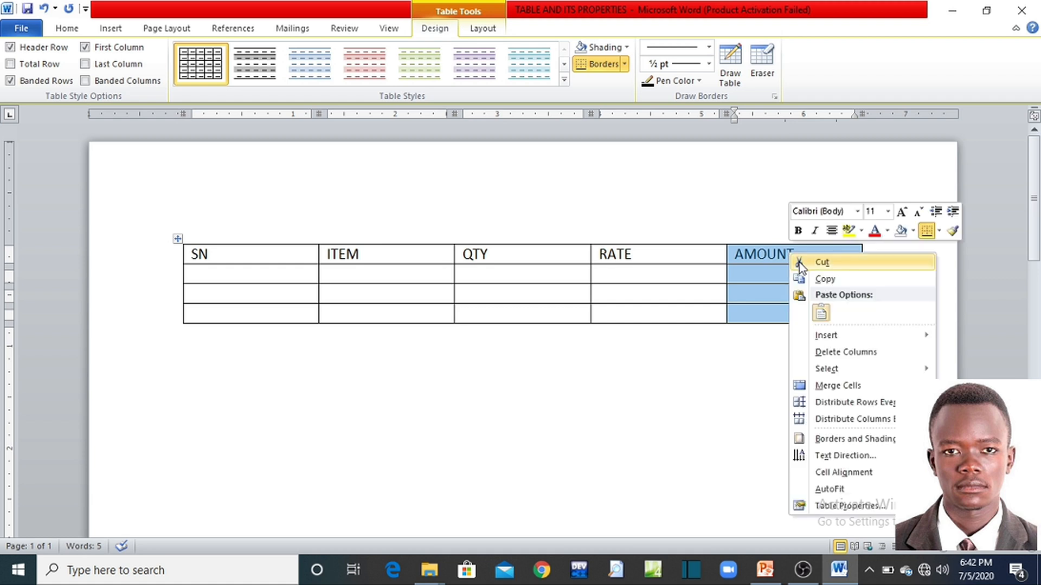
mouse_move(848, 338)
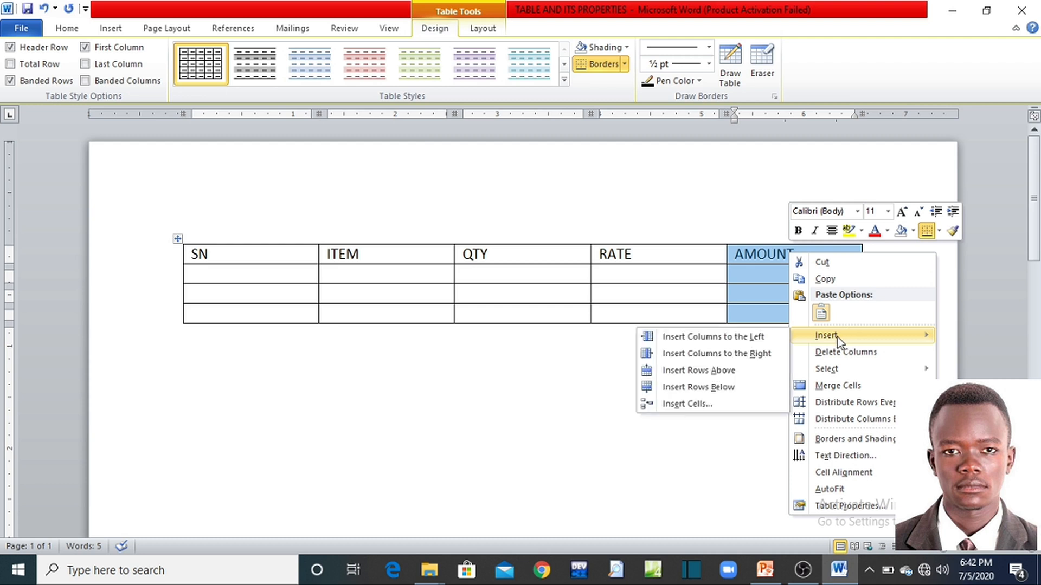
left_click(736, 354)
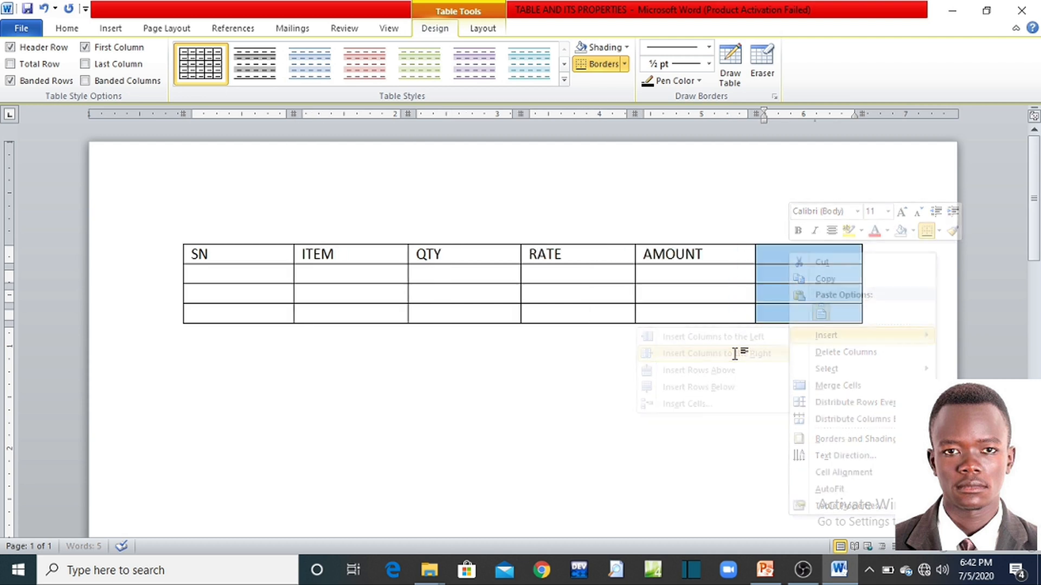
left_click(778, 255)
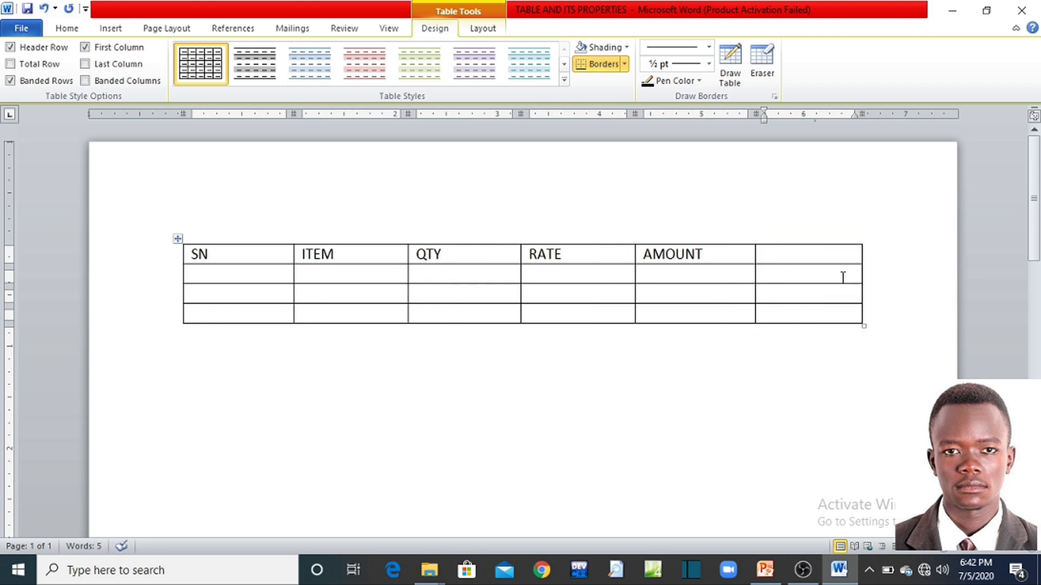
type("REMARKS")
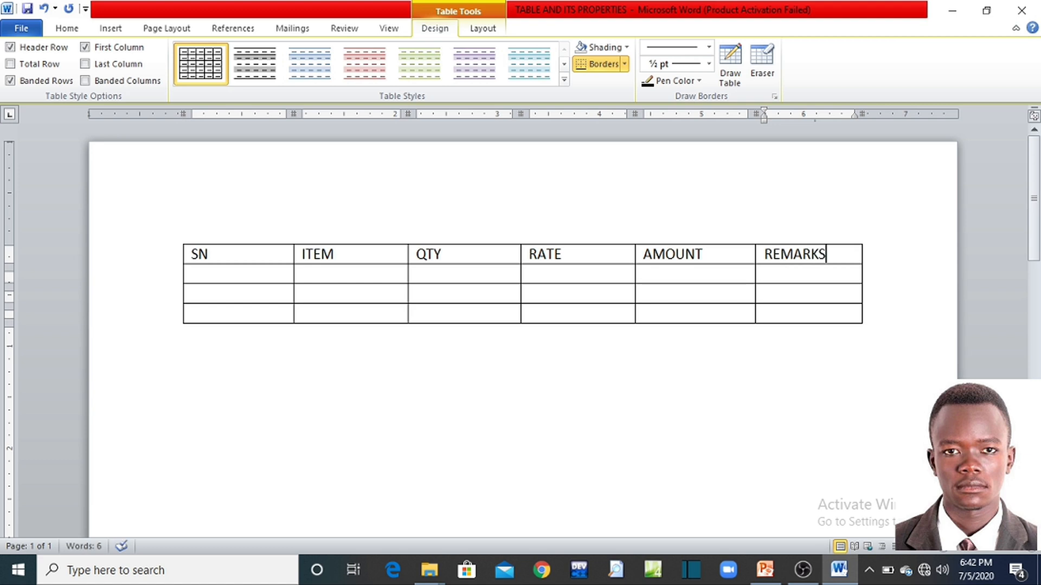
- Highlight the QTY and RATE columns in turn to point out where a column can be inserted between them
left_click(589, 297)
left_click_drag(460, 253, 464, 315)
left_click(554, 256)
left_click_drag(581, 255, 581, 317)
left_click(486, 281)
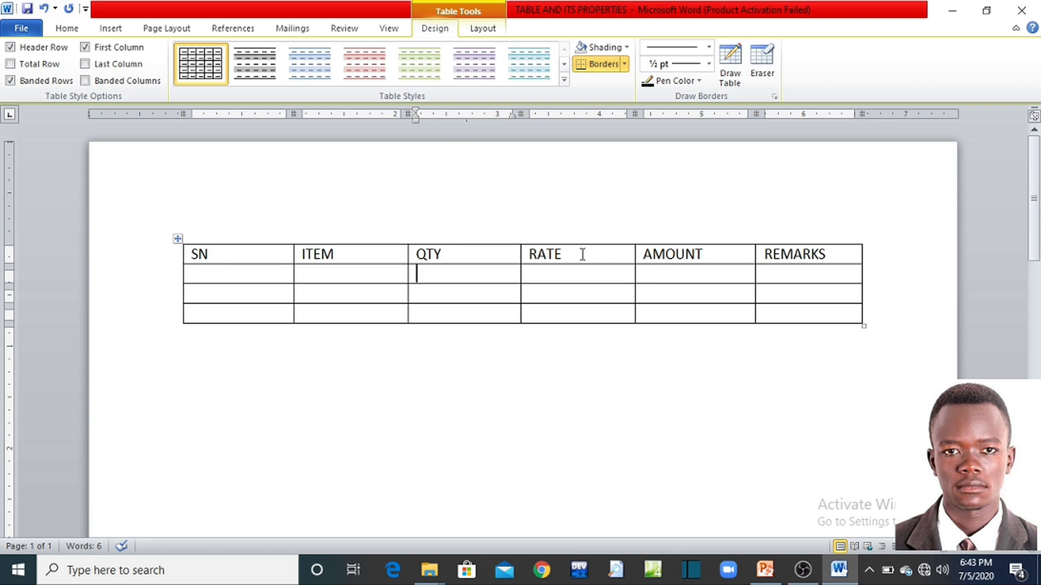
left_click(454, 238)
left_click(452, 259)
left_click_drag(451, 256, 452, 310)
left_click(447, 294)
left_click_drag(448, 258, 452, 314)
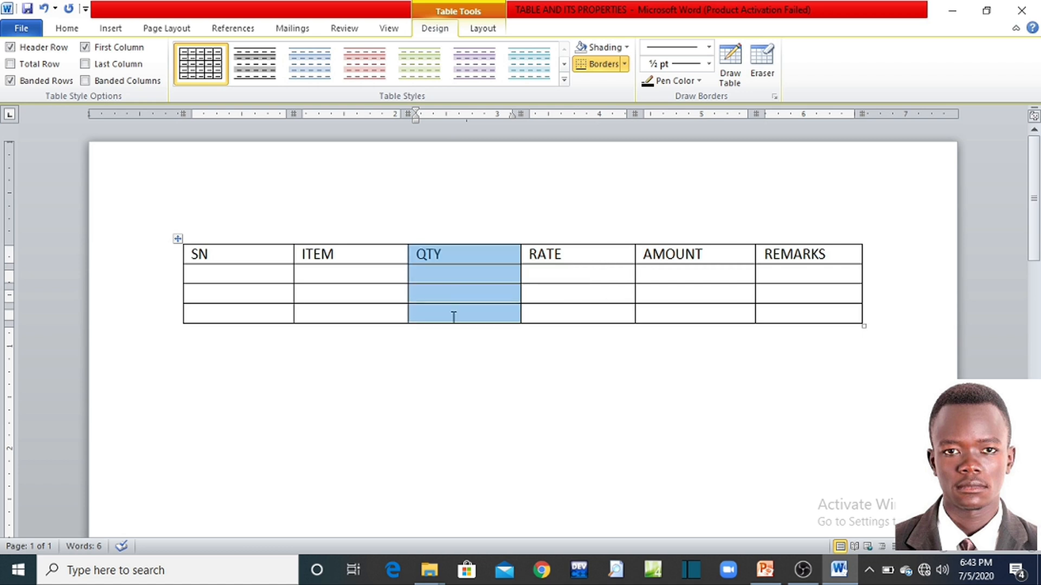
right_click(437, 272)
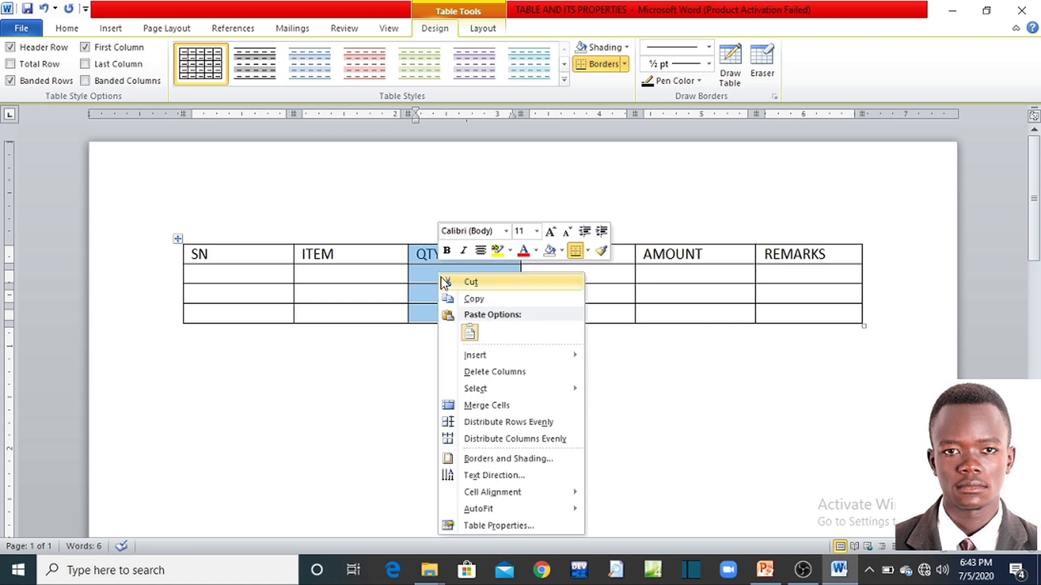
mouse_move(529, 357)
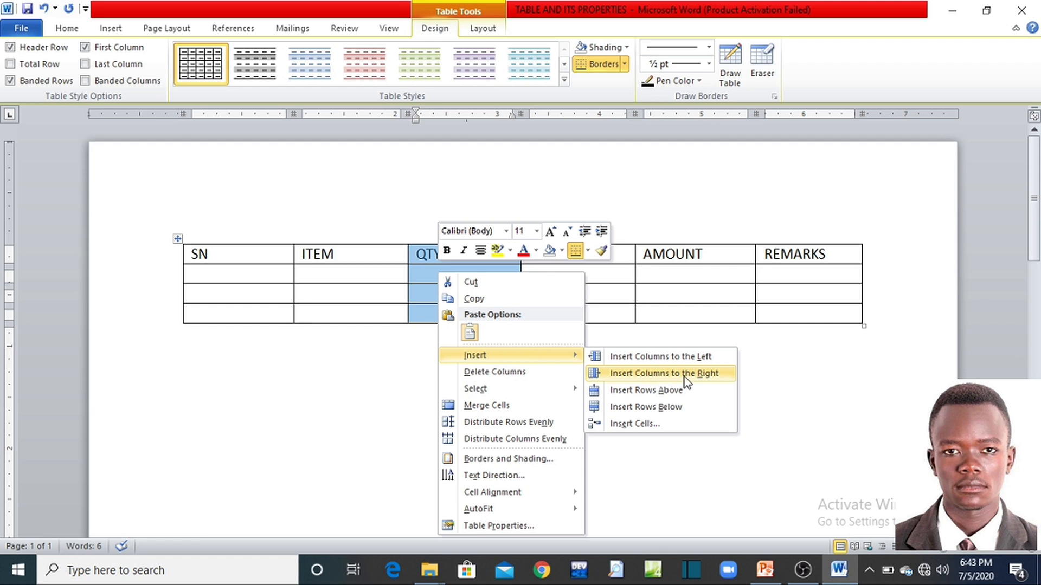
left_click(313, 375)
left_click(434, 269)
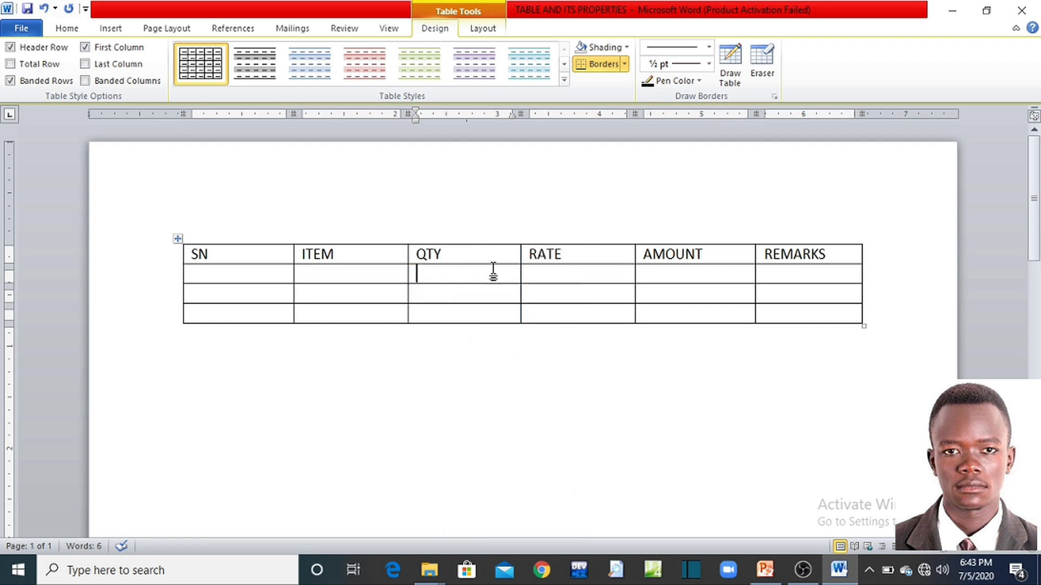
- Insert a new column to the left of the RATE column and give it the heading UNIT
left_click_drag(550, 257, 562, 318)
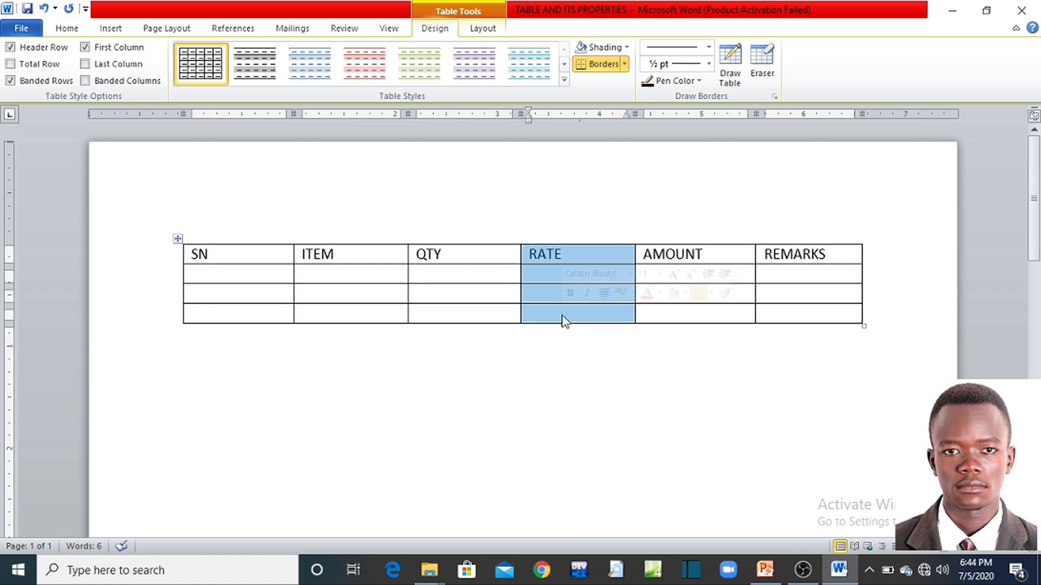
right_click(545, 281)
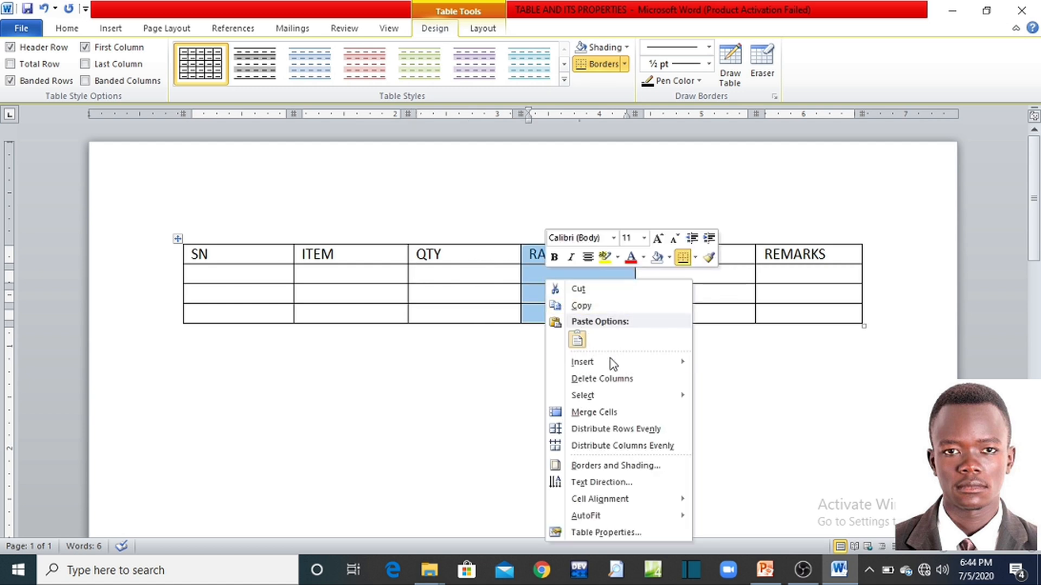
mouse_move(616, 363)
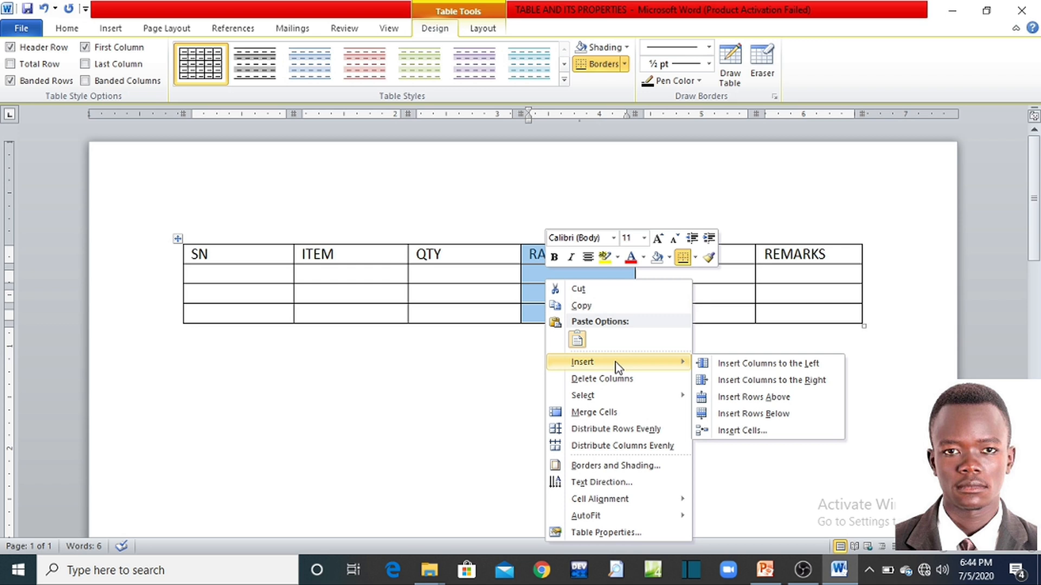
left_click(769, 368)
left_click(507, 278)
left_click(503, 256)
type("UNIT")
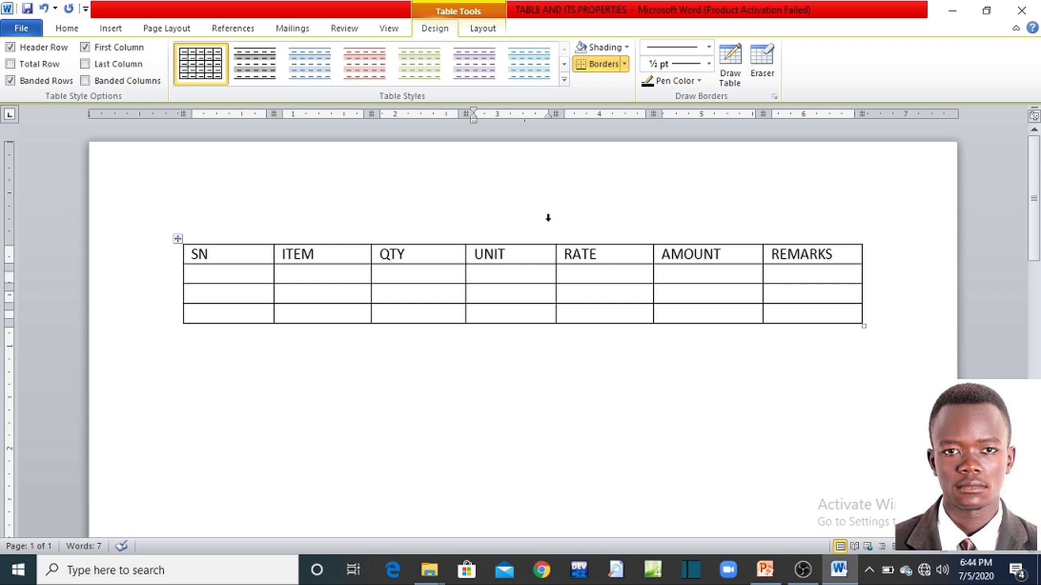
- Enter Meat, Fish and Chicken in the three cells below the ITEM heading
left_click(441, 274)
left_click(217, 276)
left_click(306, 277)
type("m")
key("BackSpace")
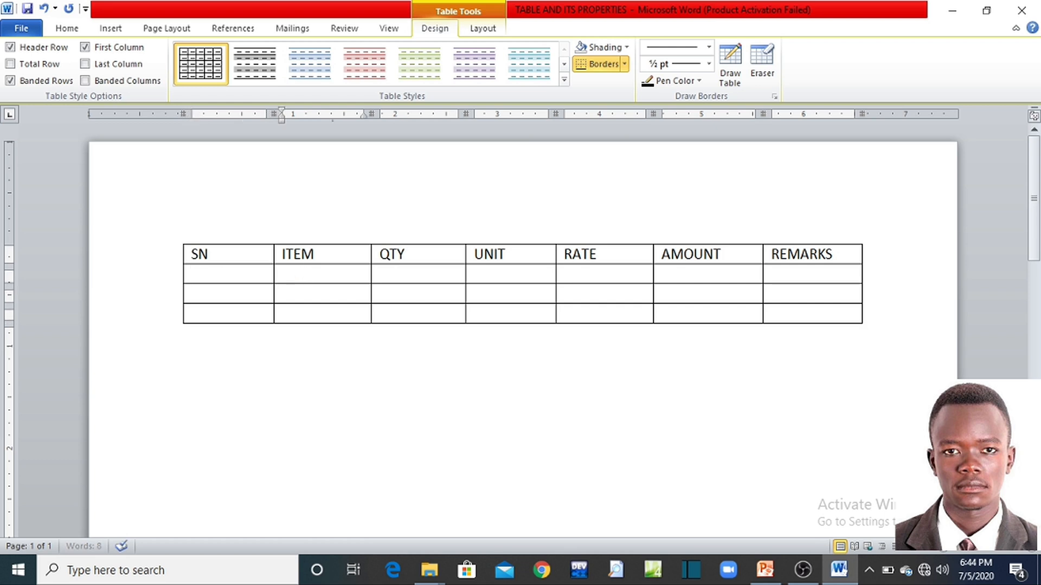
type("m")
key("BackSpace")
type("m")
key("BackSpace")
type("Meat")
key("Down")
type("Fish")
key("Down")
type("Ch")
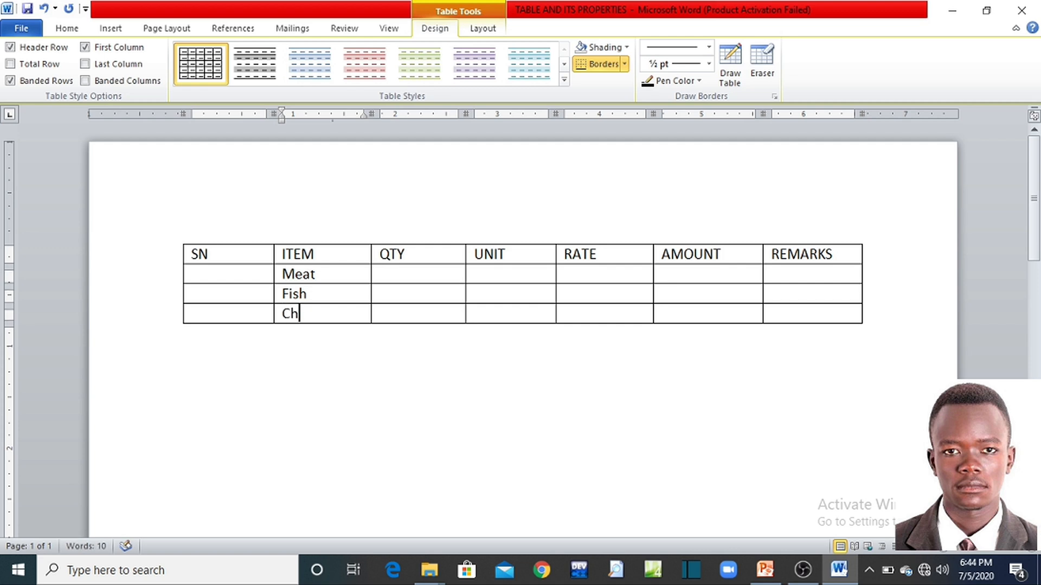
type("icken")
- Insert a new row below the Chicken row and enter Rice in its ITEM cell
right_click(353, 314)
left_click(242, 323)
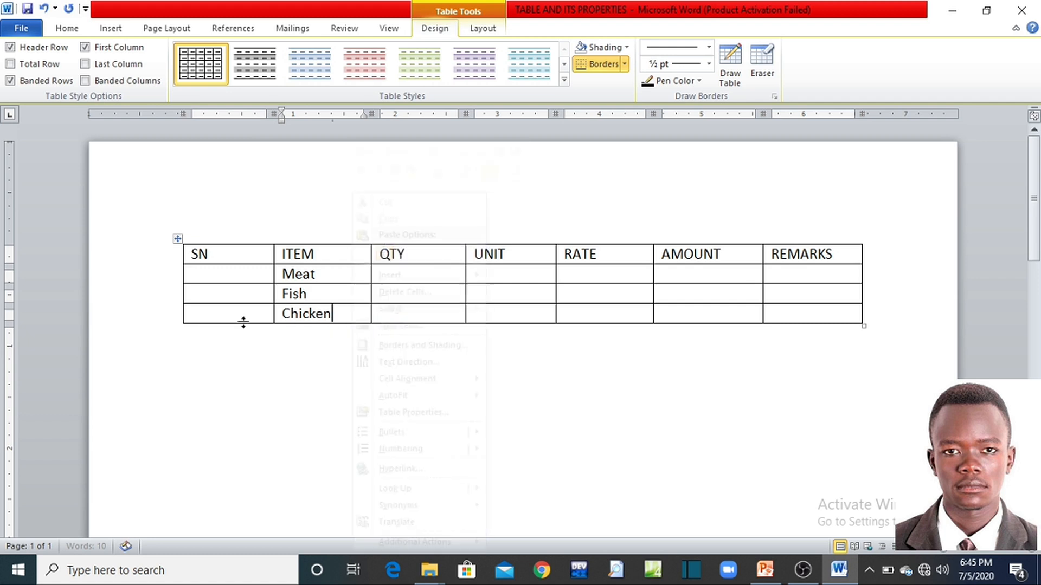
left_click(161, 328)
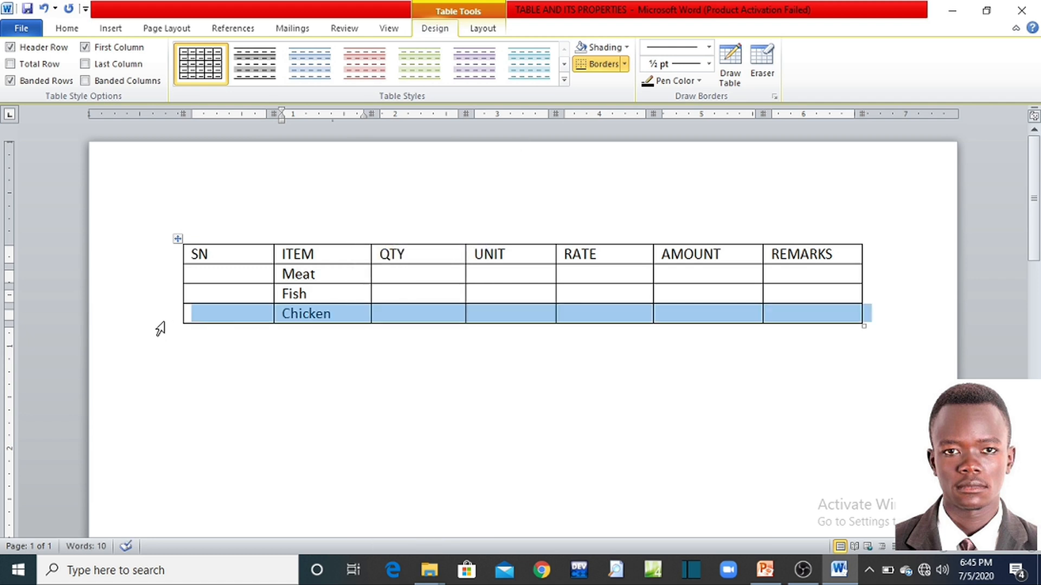
right_click(393, 317)
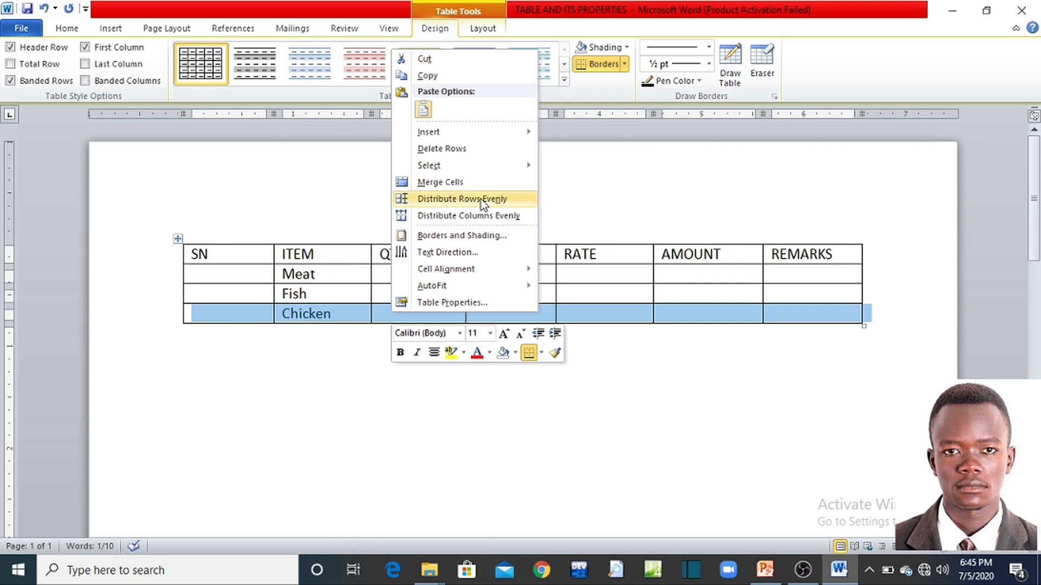
mouse_move(499, 135)
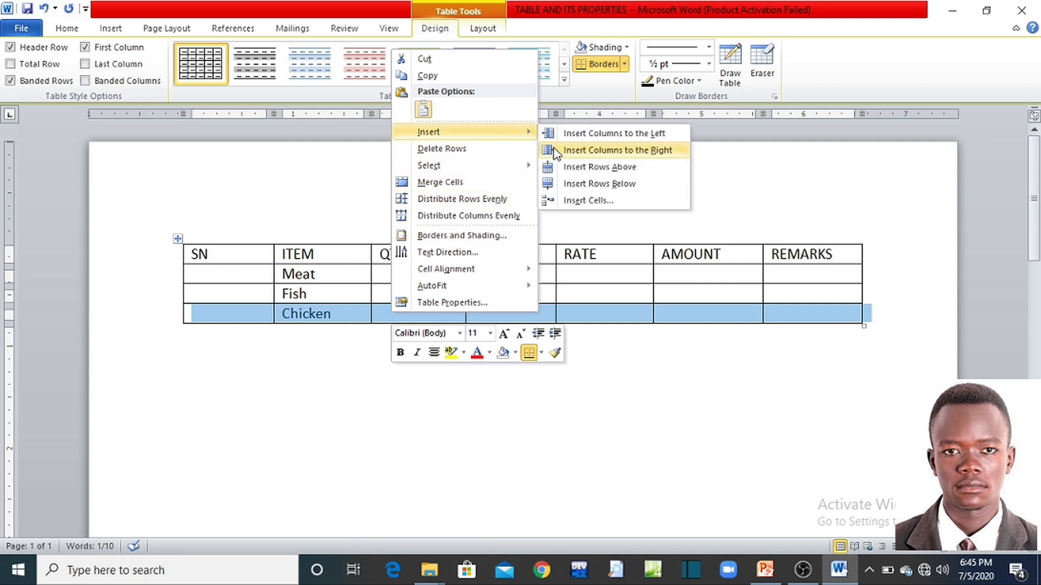
left_click(611, 187)
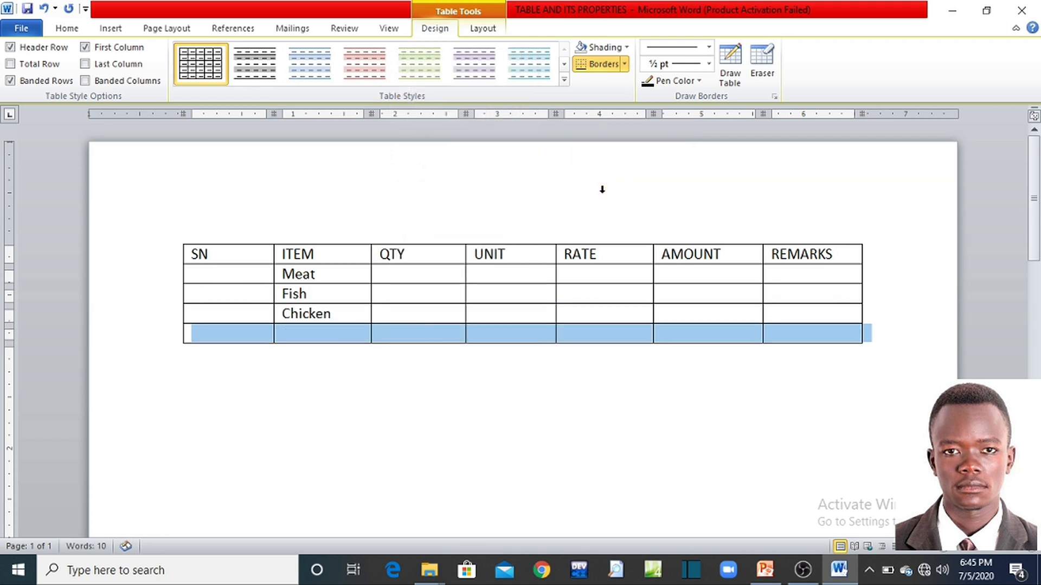
left_click(326, 341)
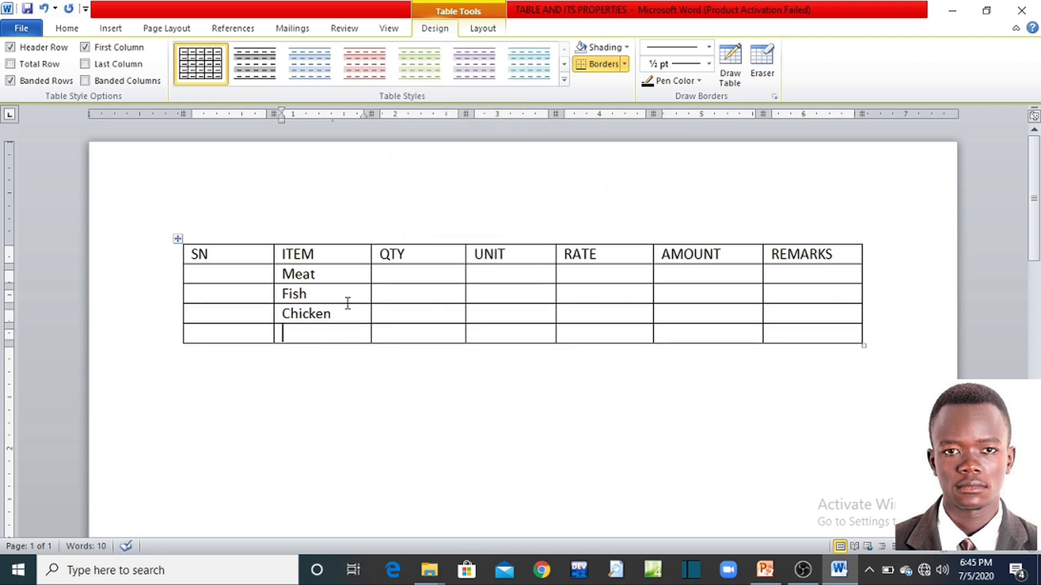
type("rice")
- Insert an empty row below the Fish row
left_click(169, 303)
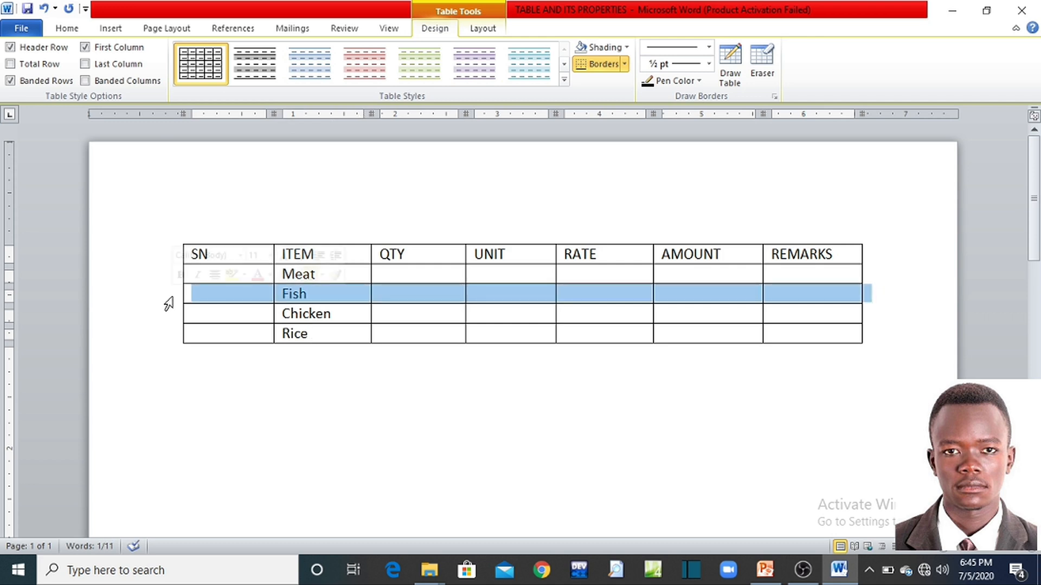
left_click(194, 313)
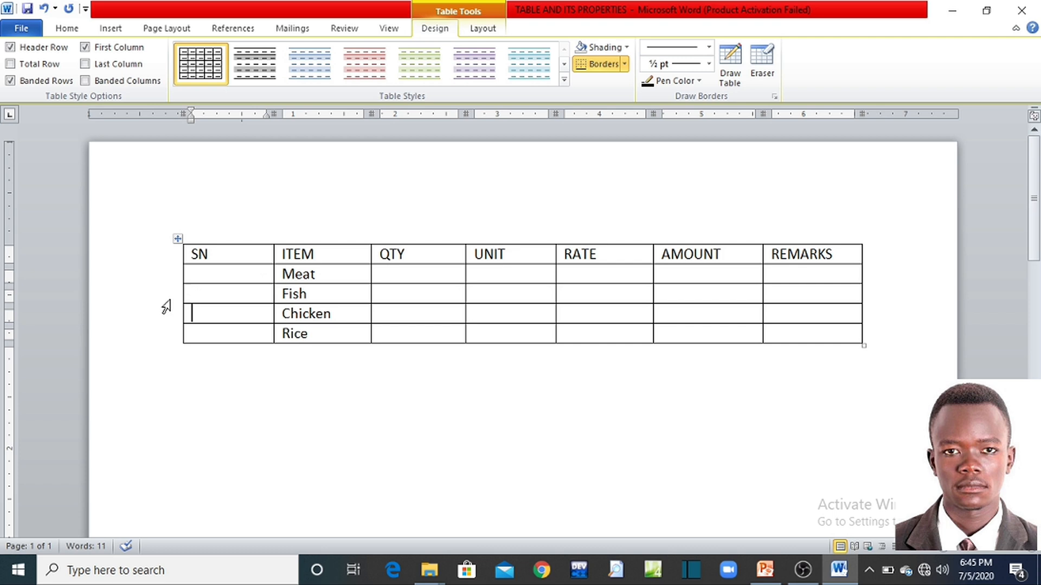
left_click(168, 299)
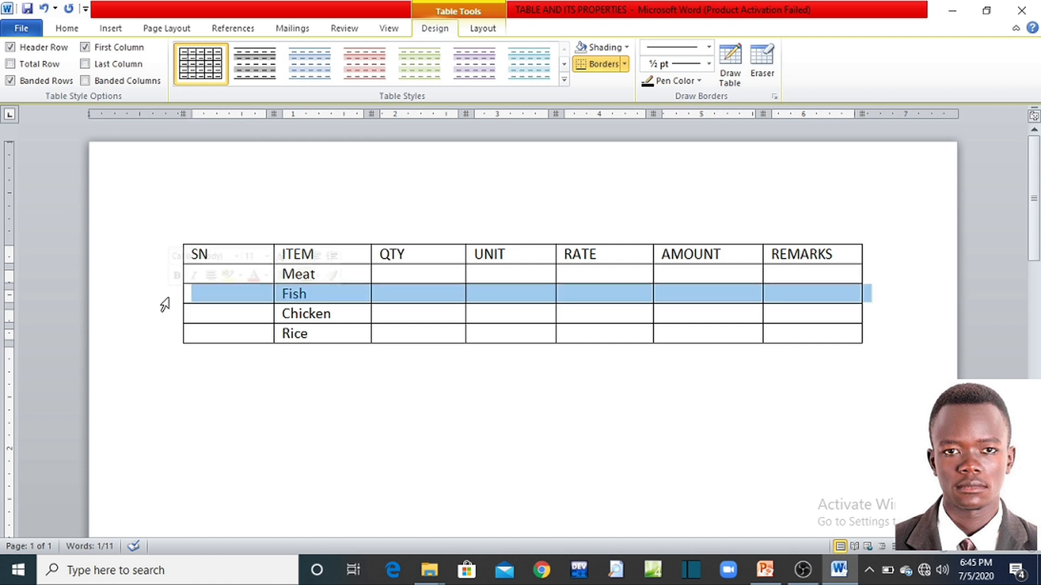
right_click(170, 301)
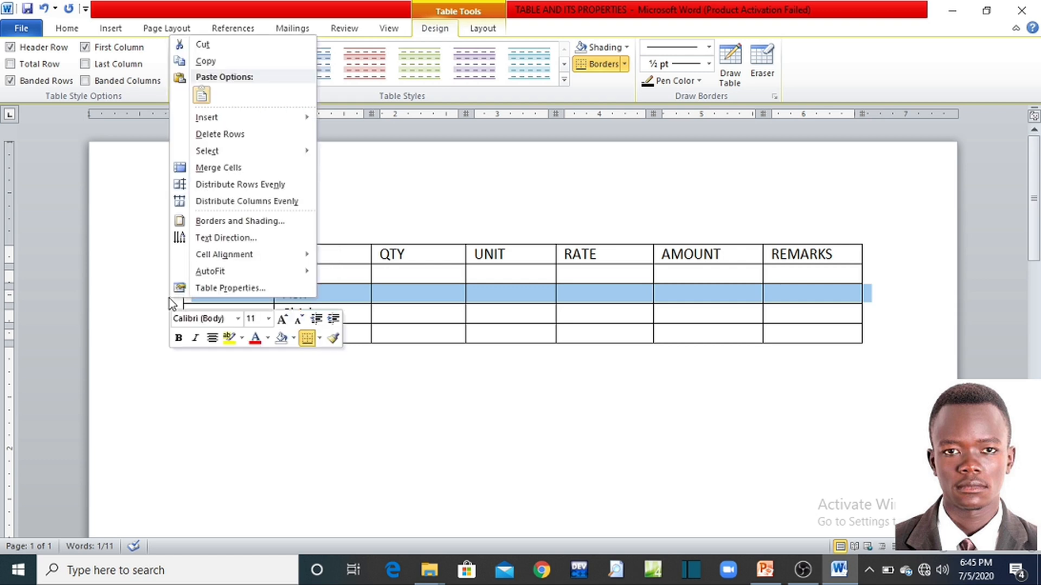
left_click(158, 332)
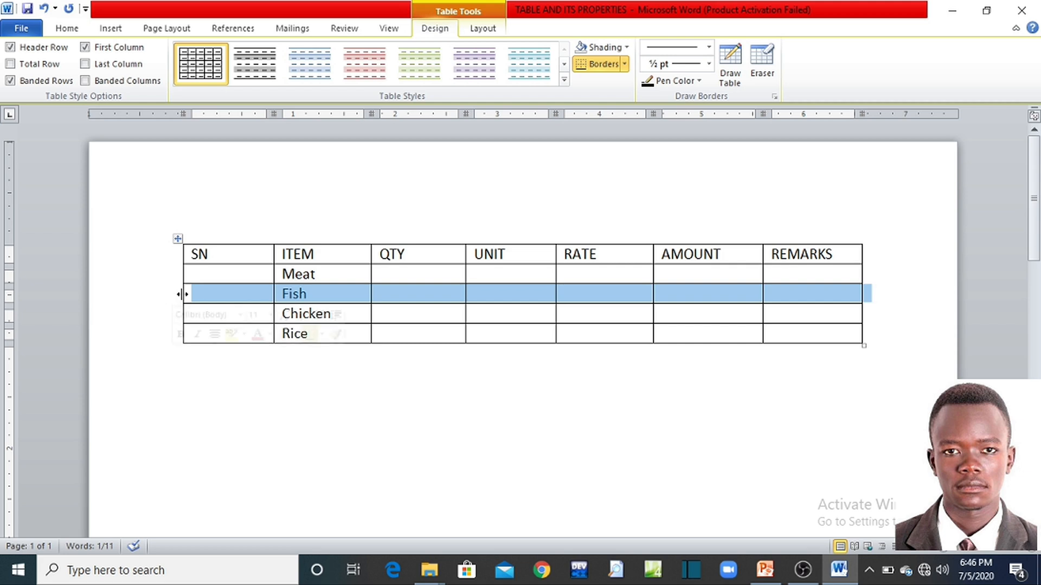
right_click(199, 300)
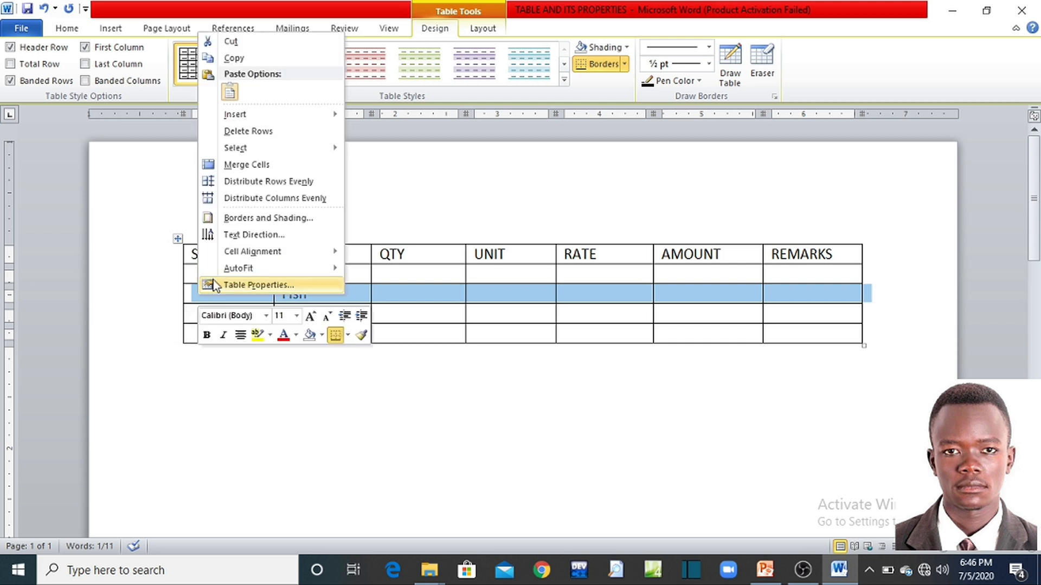
mouse_move(278, 121)
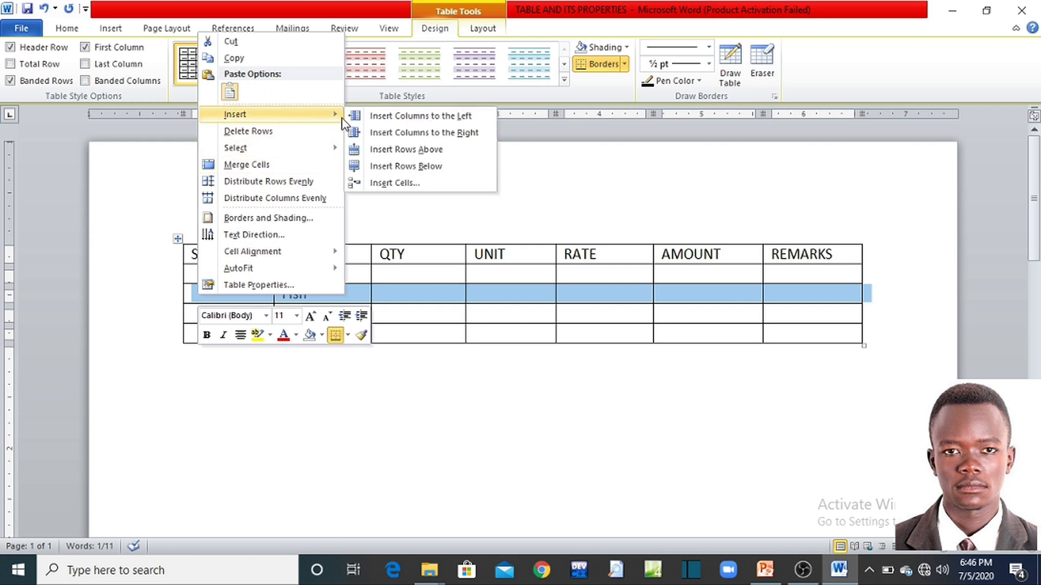
left_click(422, 167)
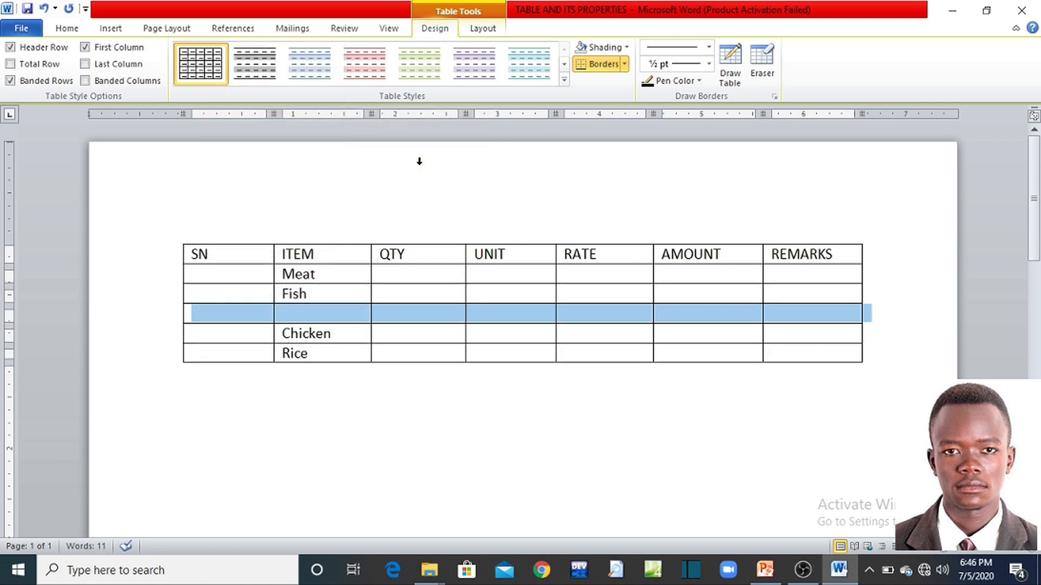
left_click(327, 322)
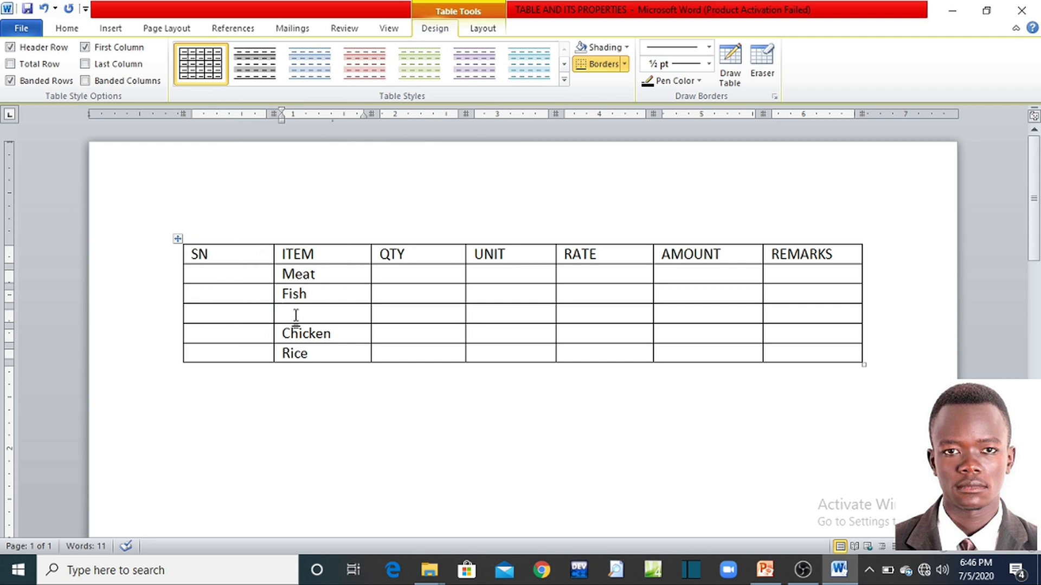
- Add an empty row below the Chicken row by breaking the line just outside that row's end
left_click(321, 359)
left_click(868, 331)
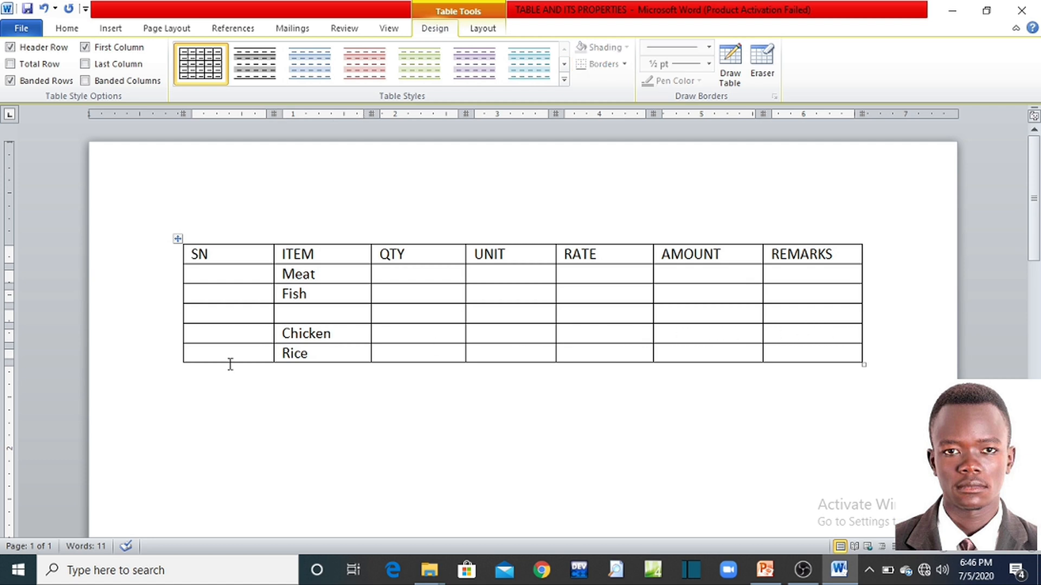
left_click(283, 334)
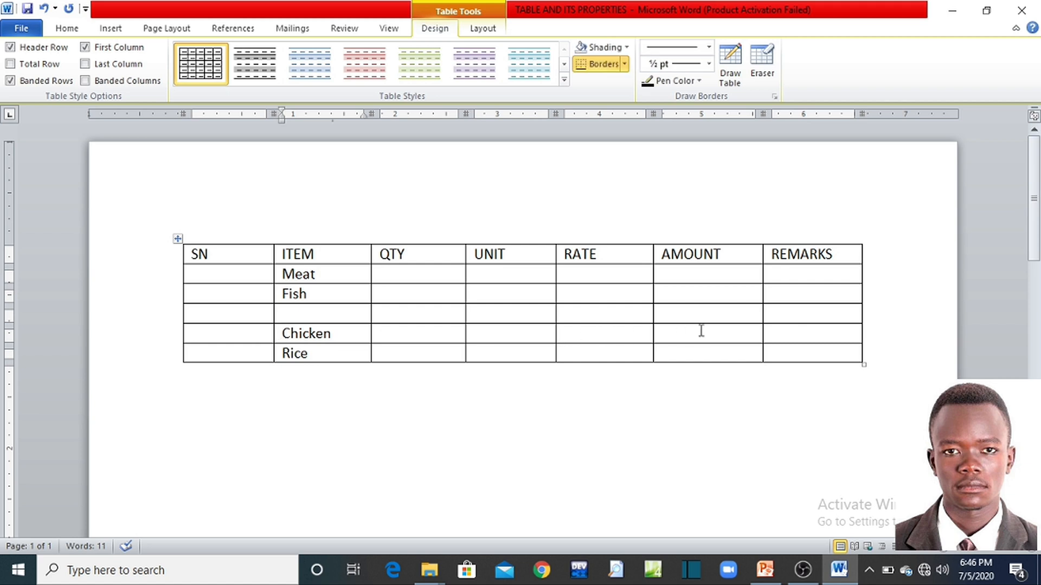
left_click(870, 334)
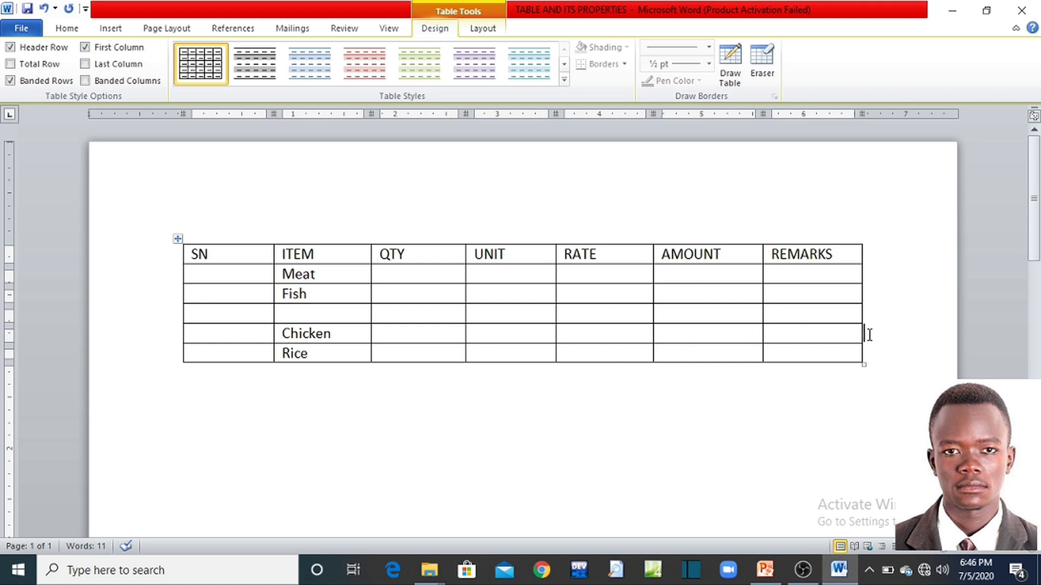
left_click(841, 336)
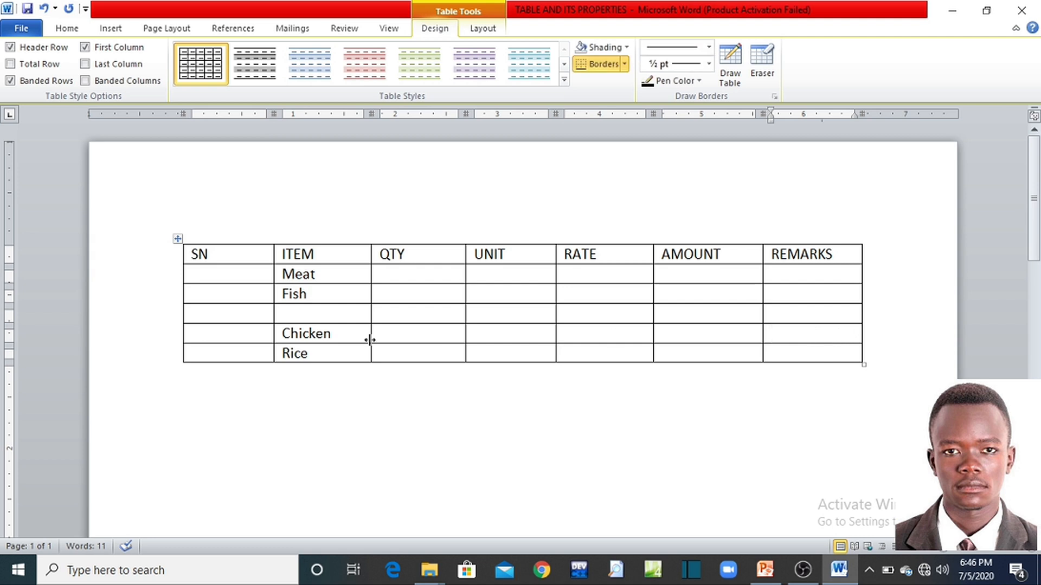
left_click(318, 333)
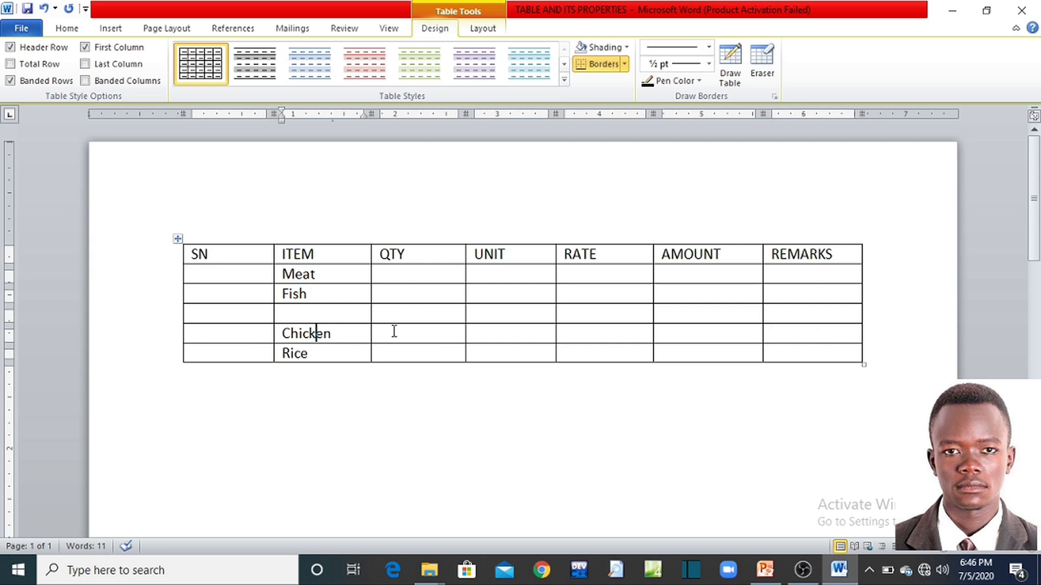
left_click(868, 331)
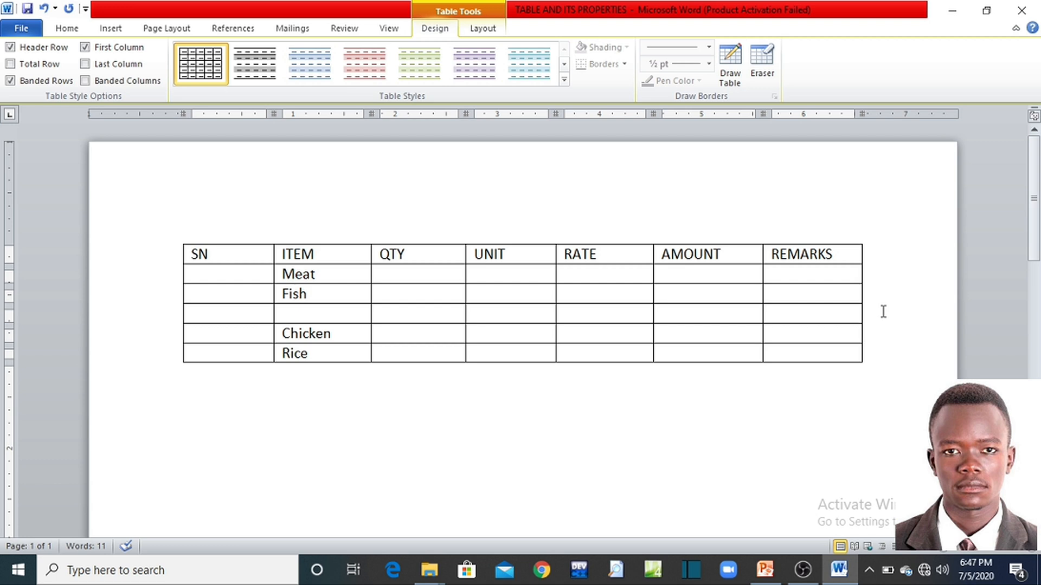
key("Return")
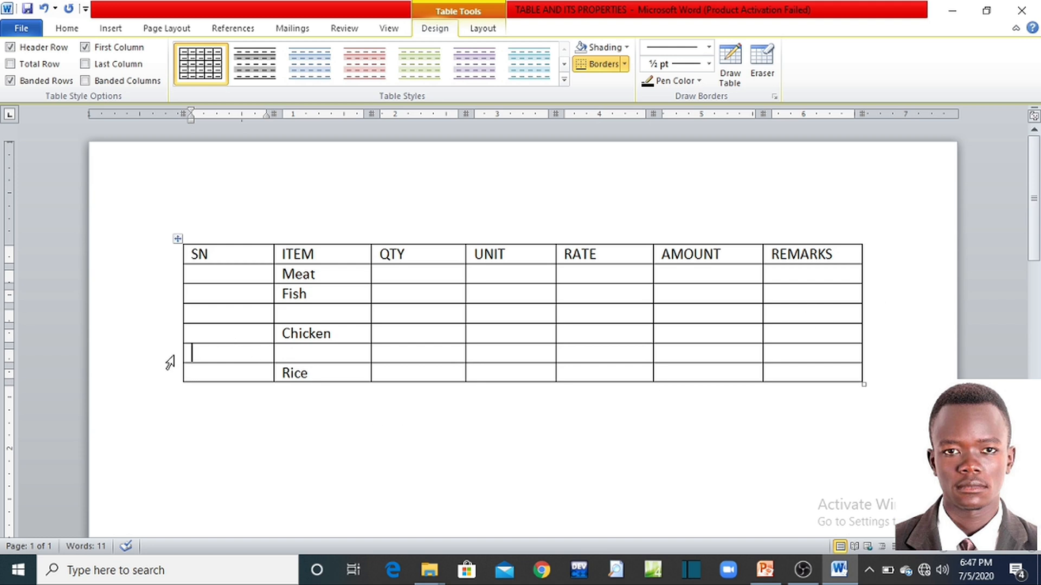
- Delete the empty row between the Chicken and Rice rows
left_click(170, 360)
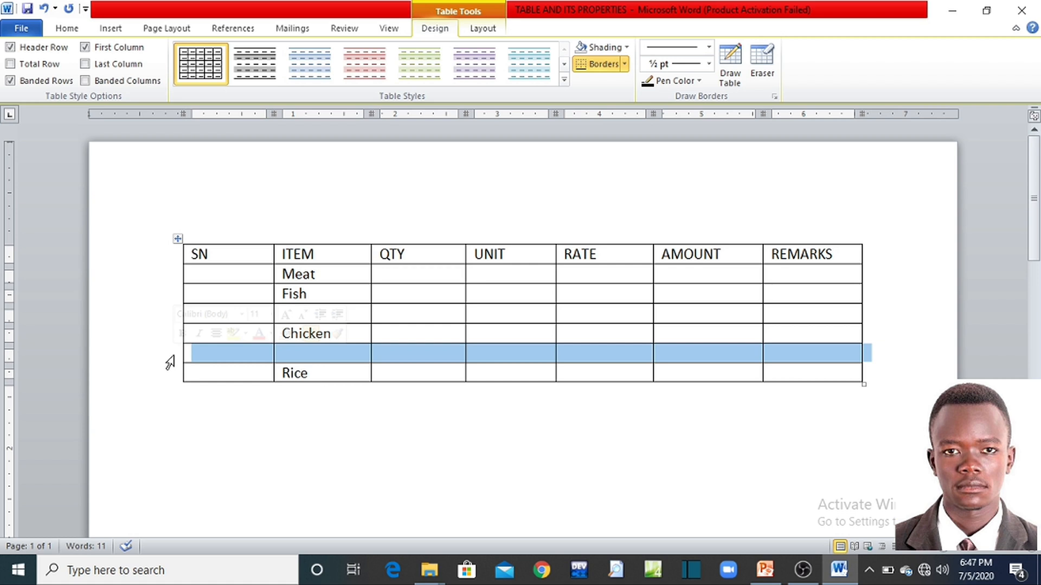
right_click(195, 356)
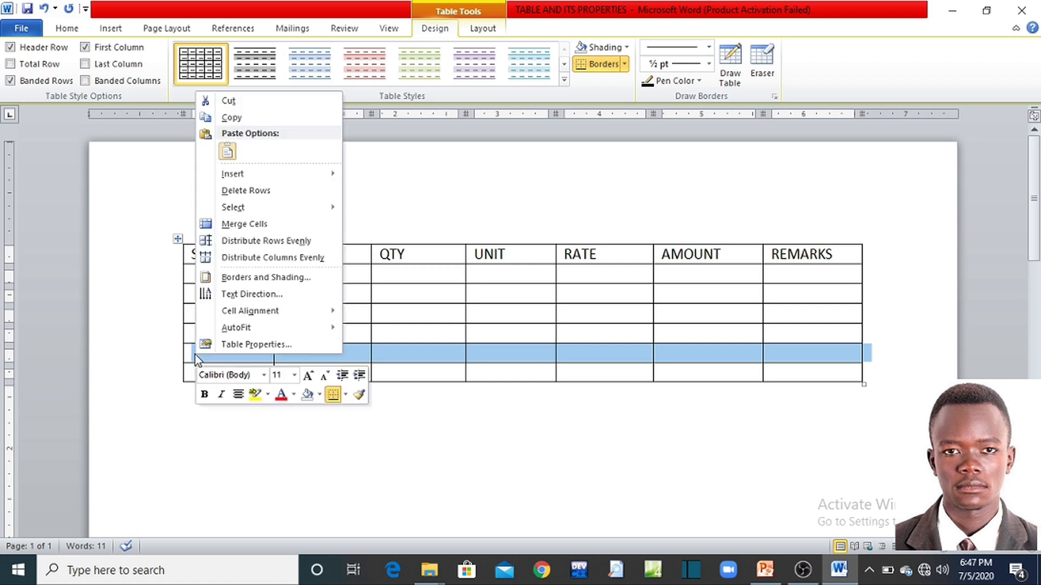
left_click(247, 191)
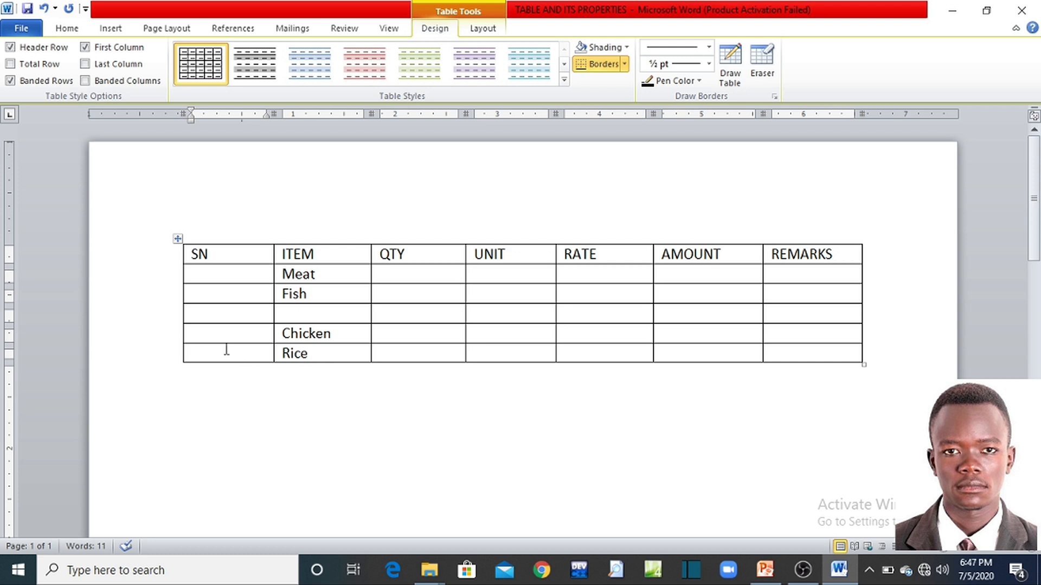
- Add an empty row at the end of the table by moving past the last cell of the Rice row
left_click(336, 352)
left_click(428, 353)
left_click(533, 352)
left_click(872, 353)
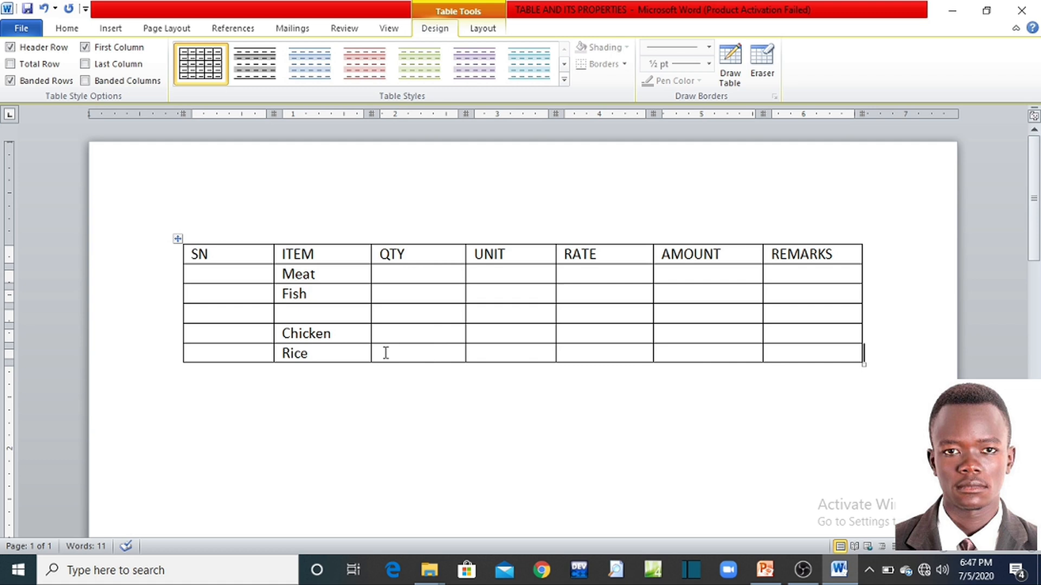
left_click(358, 353)
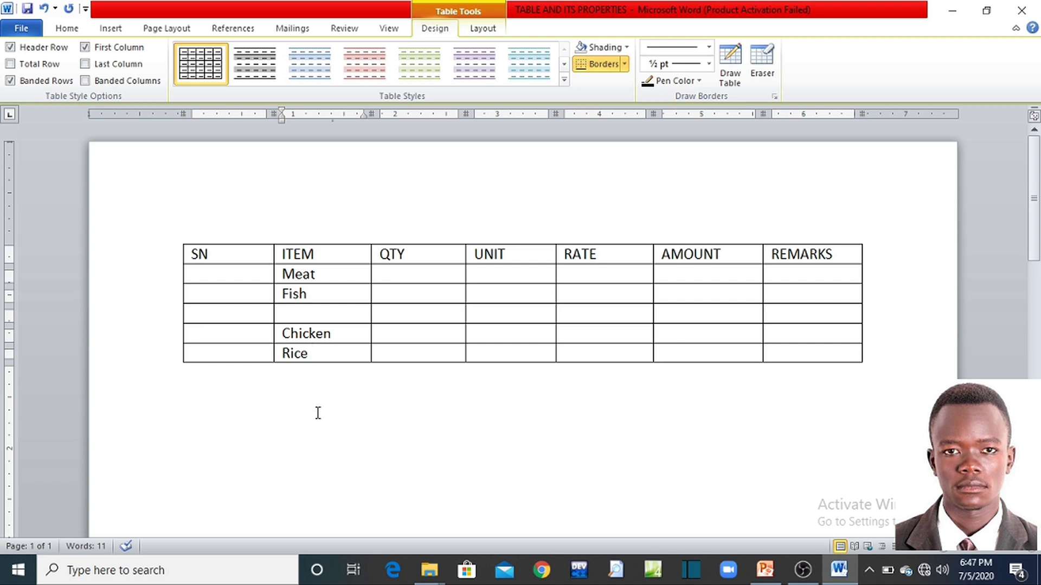
key("Tab")
key("Tab")
key("Tab")
key("Tab")
key("Tab")
key("Tab")
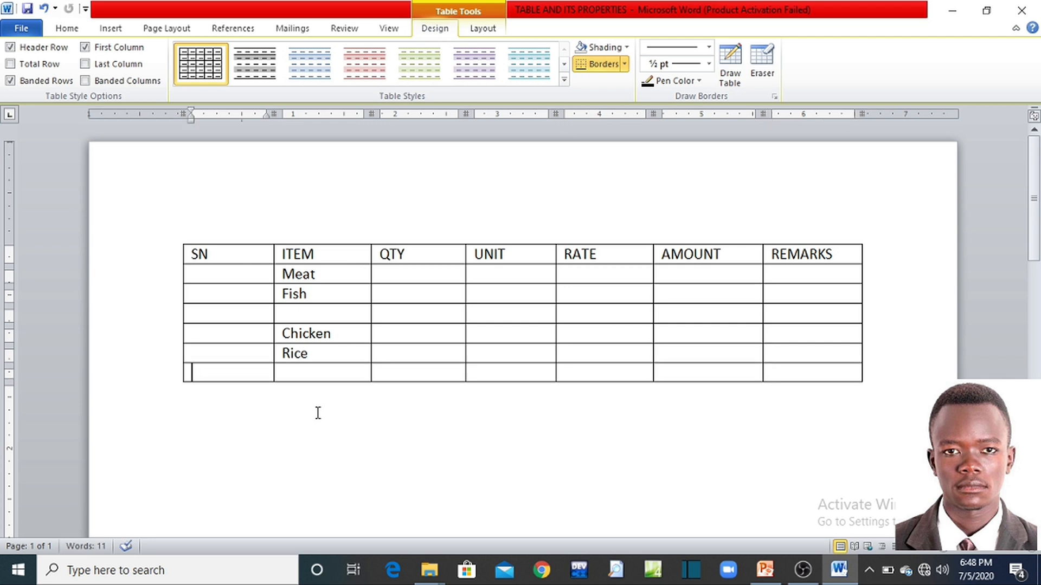
- Enter TOTAL in capital letters in the ITEM cell of the table's last row
left_click(311, 376)
type("total")
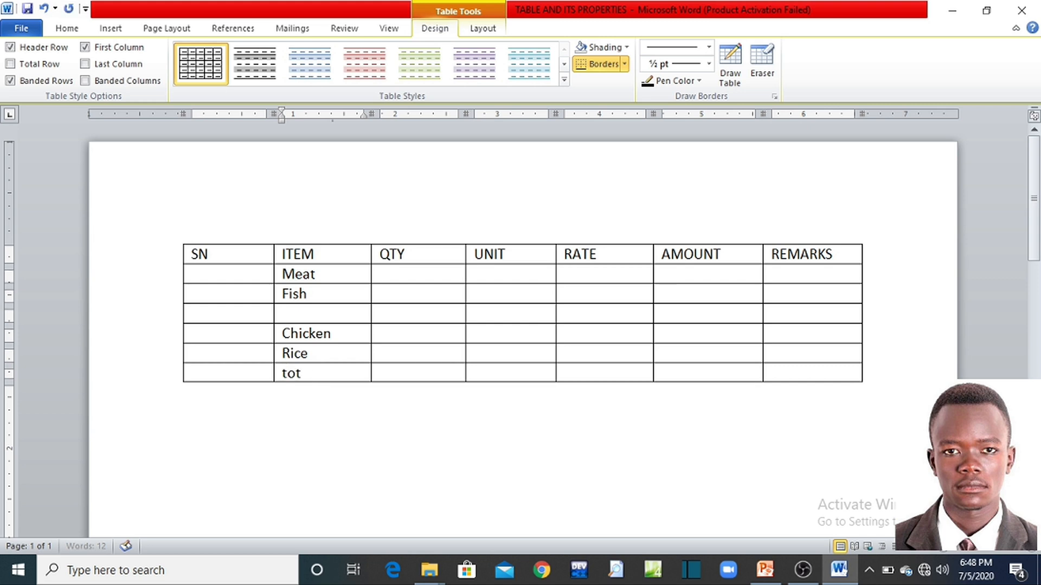
key("BackSpace")
key("BackSpace")
key("BackSpace")
key("BackSpace")
key("BackSpace")
type("TOTAL")
left_click(416, 373)
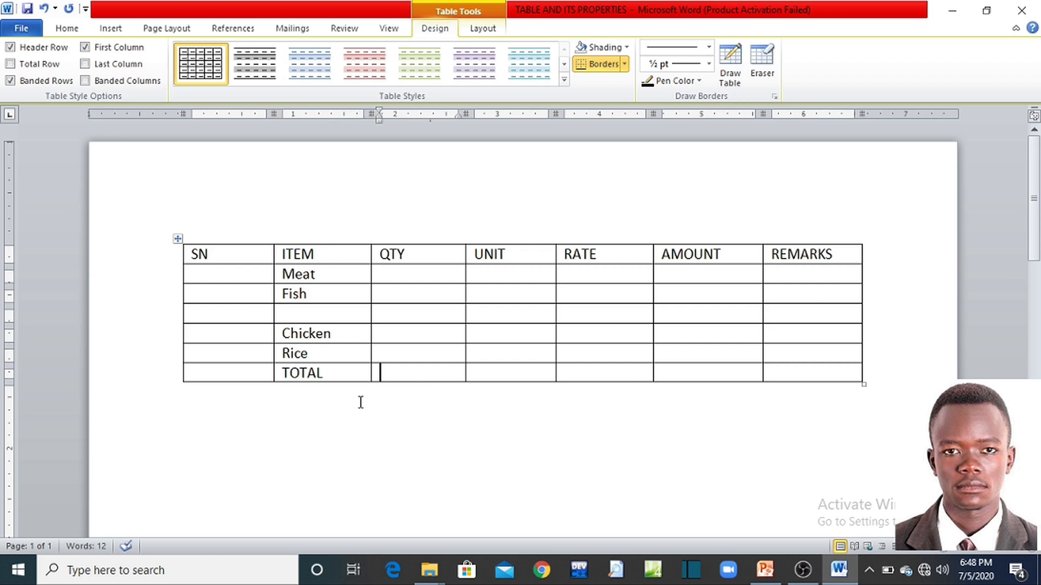
- Delete the REMARKS column from the table and undo the deletion
left_click(765, 570)
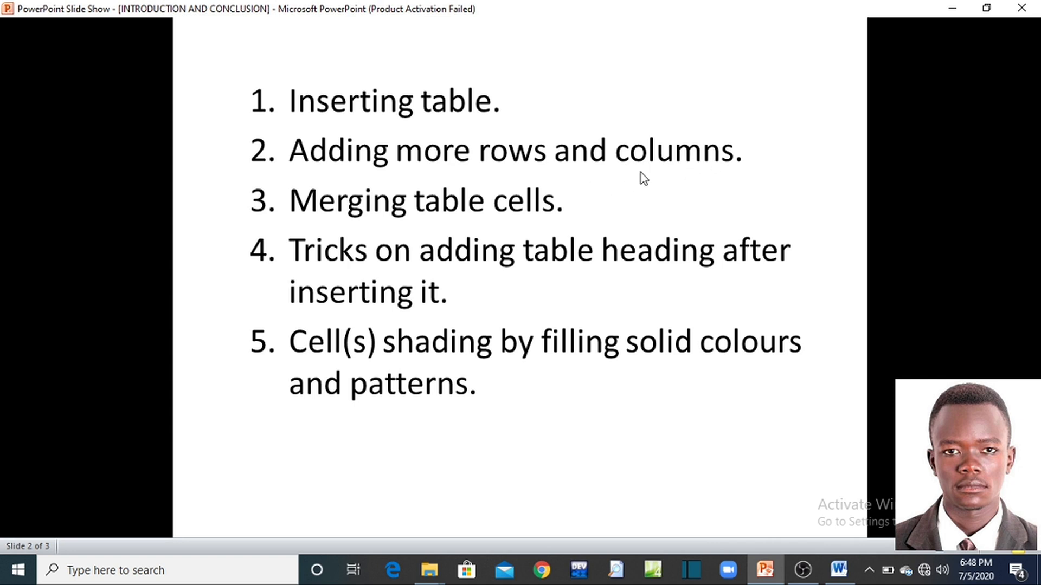
left_click(838, 570)
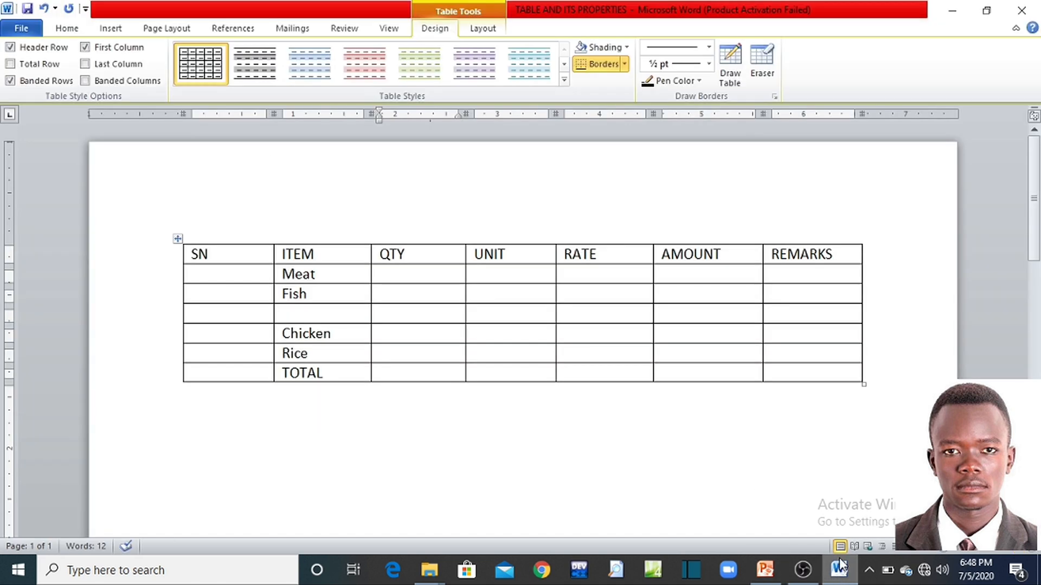
left_click(810, 238)
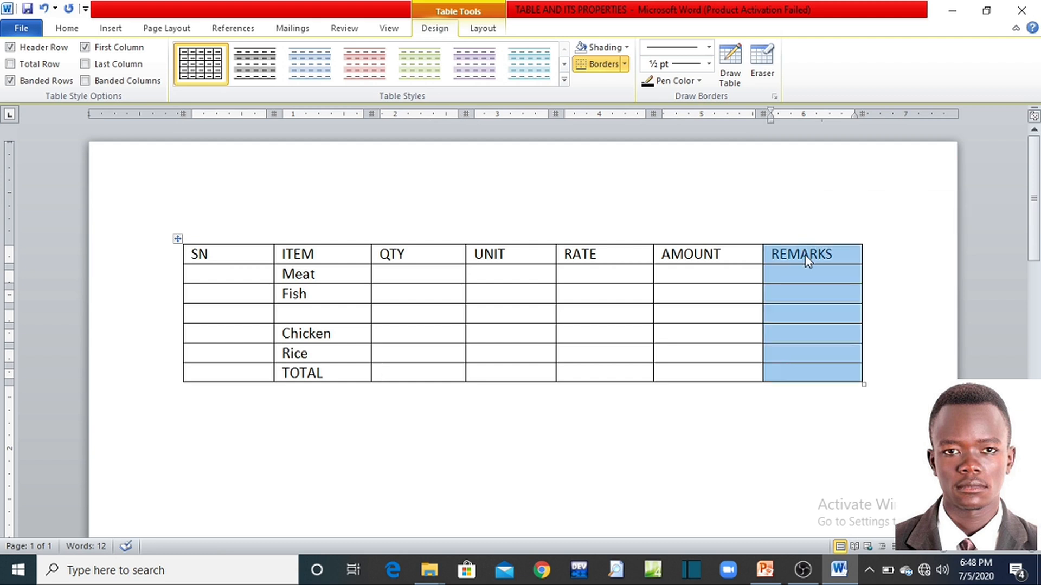
right_click(805, 255)
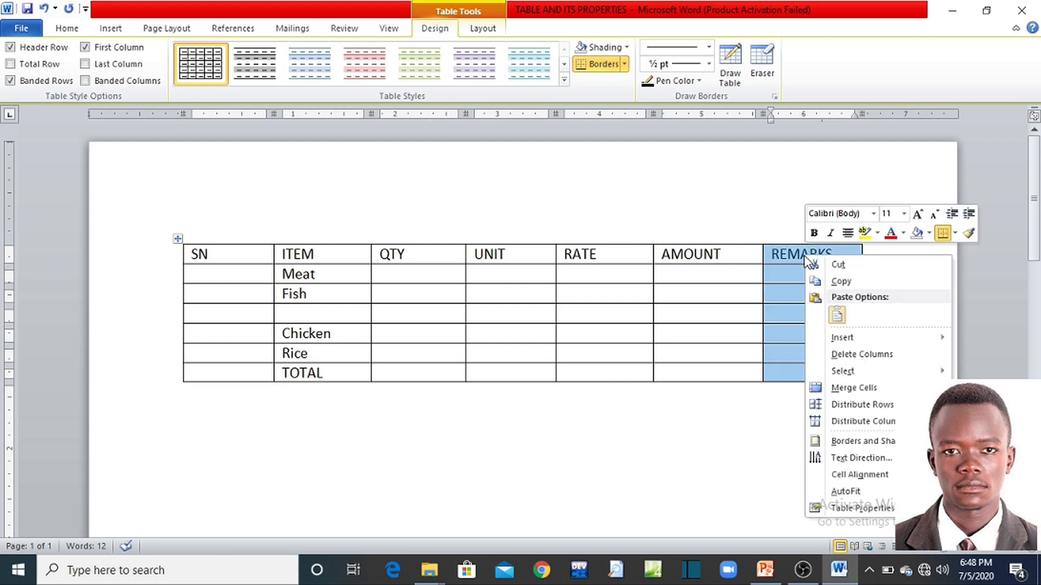
left_click(860, 354)
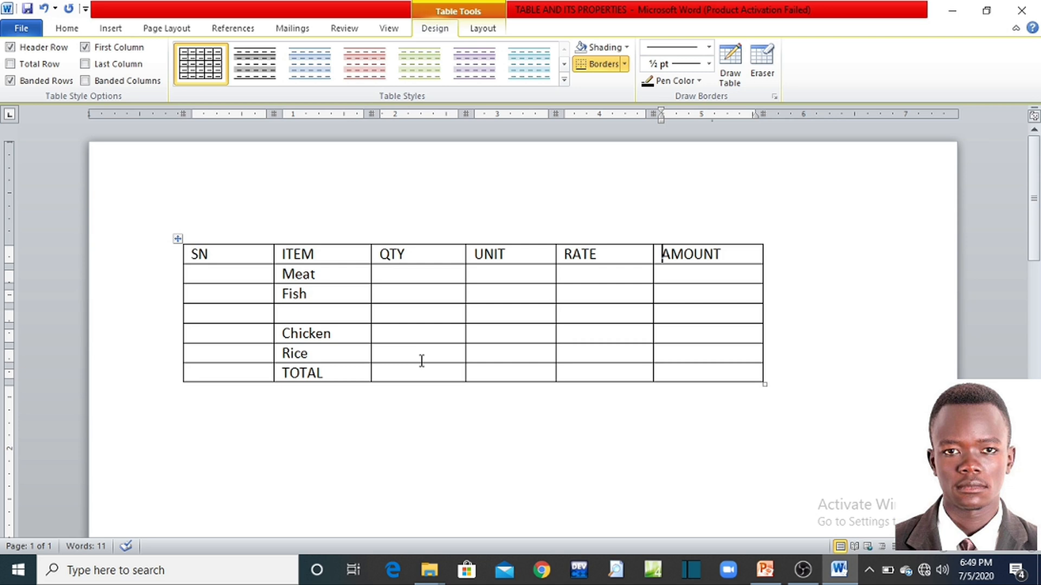
key("ctrl+z")
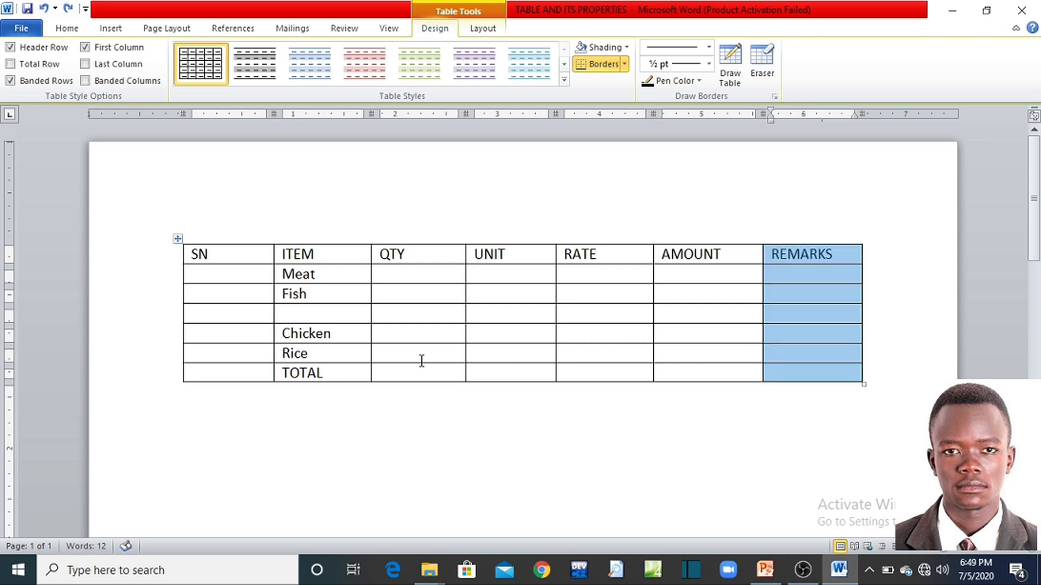
left_click(422, 360)
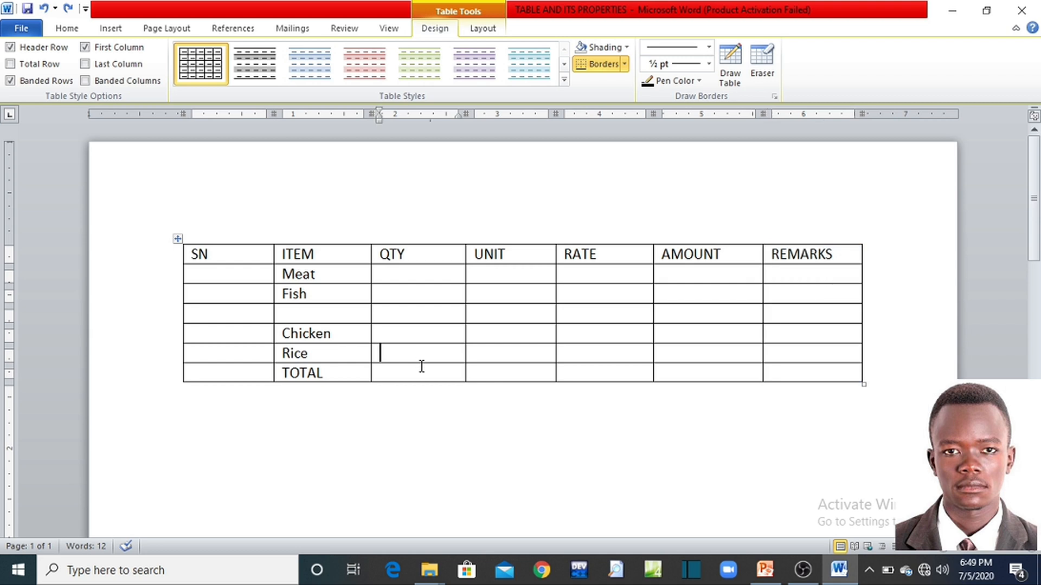
left_click(757, 572)
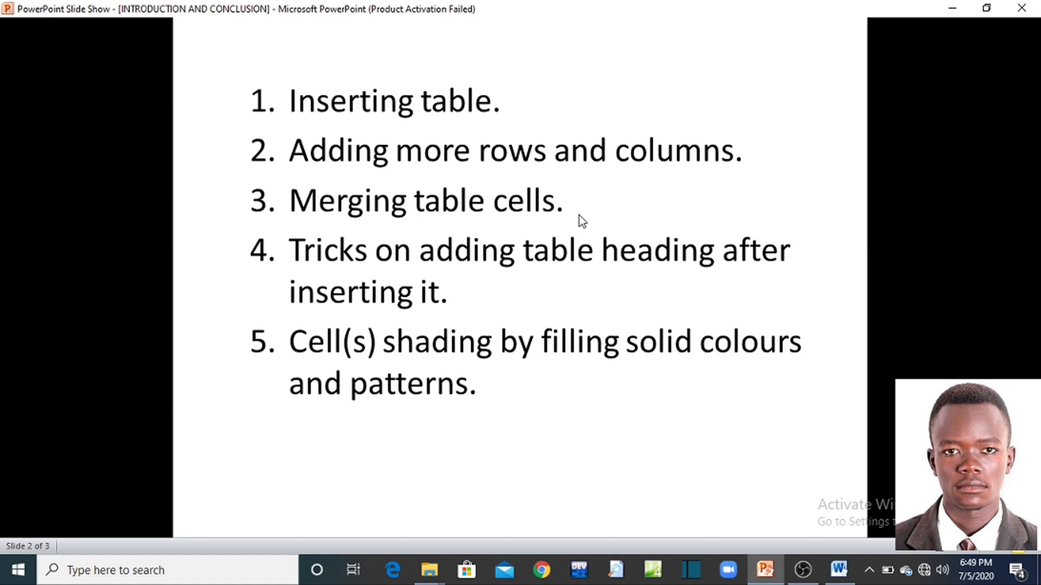
left_click(838, 570)
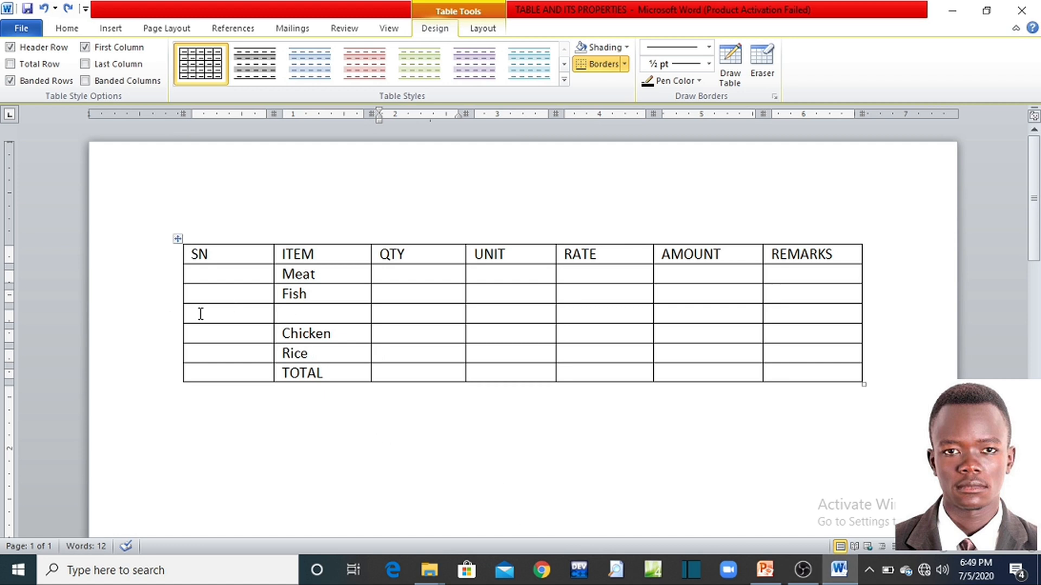
left_click_drag(233, 316, 805, 314)
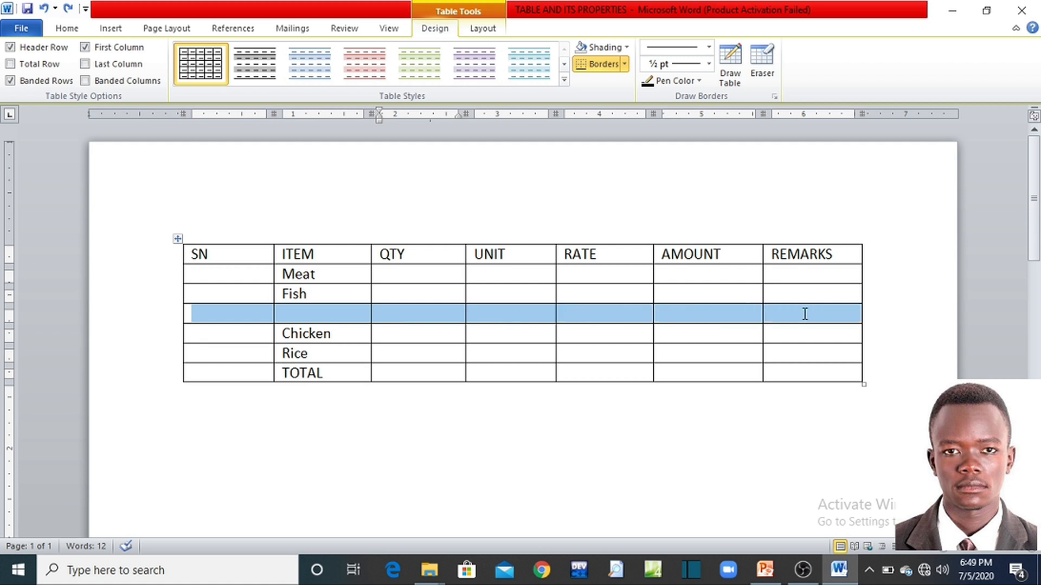
left_click(406, 308)
left_click(245, 312)
left_click_drag(272, 312, 790, 318)
left_click(570, 316)
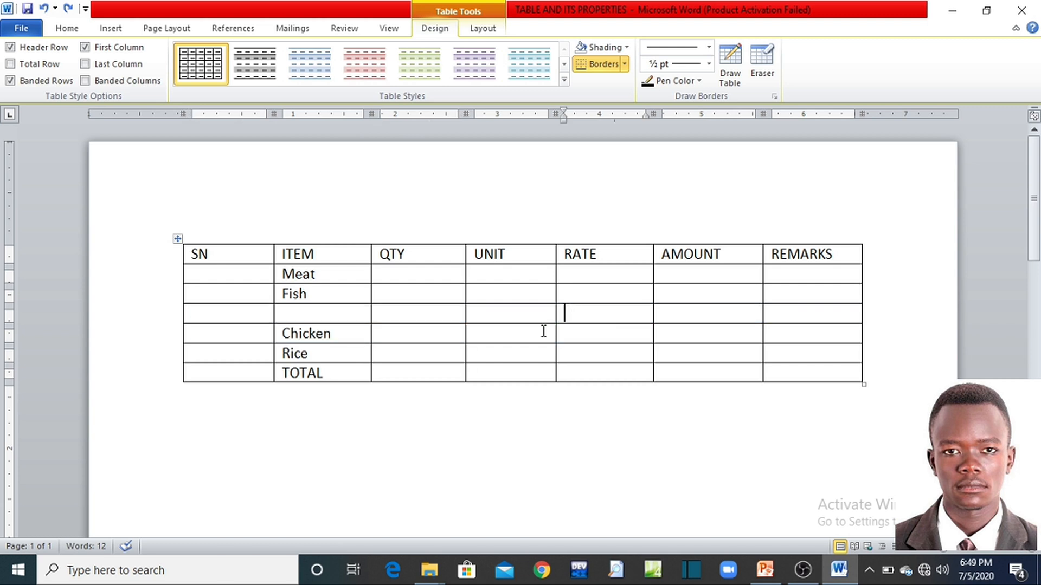
left_click_drag(237, 375, 609, 377)
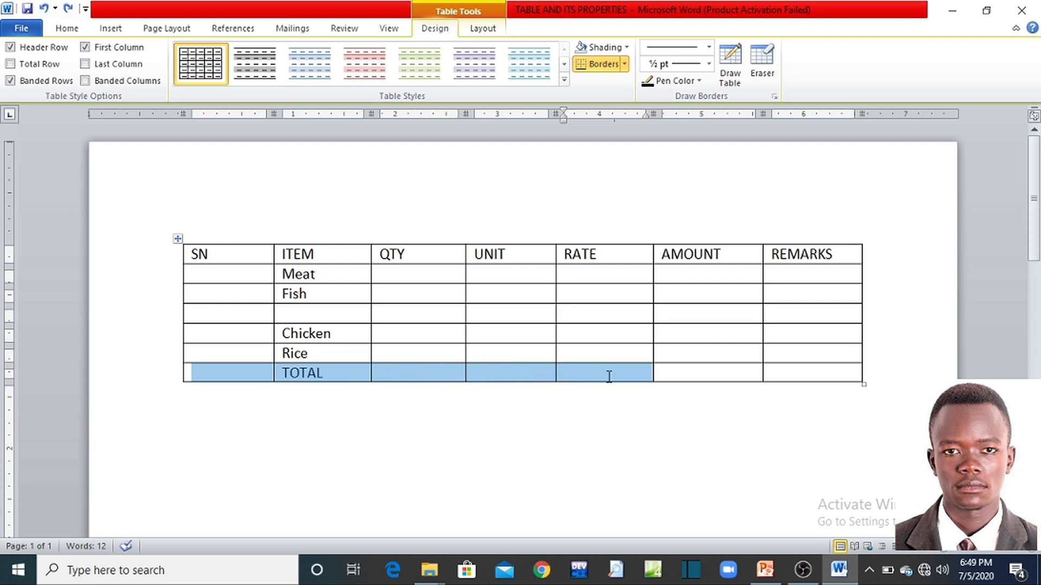
mouse_move(583, 376)
left_mouse_down()
mouse_move(374, 366)
mouse_move(287, 381)
mouse_move(257, 371)
mouse_move(578, 374)
left_mouse_up()
left_click(367, 407)
left_click_drag(251, 372, 575, 374)
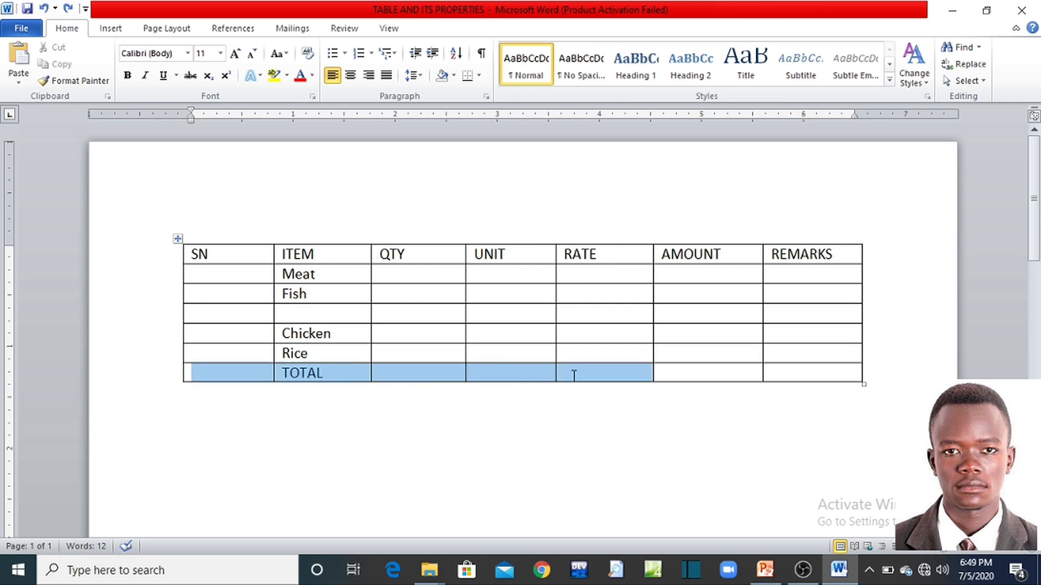
right_click(427, 375)
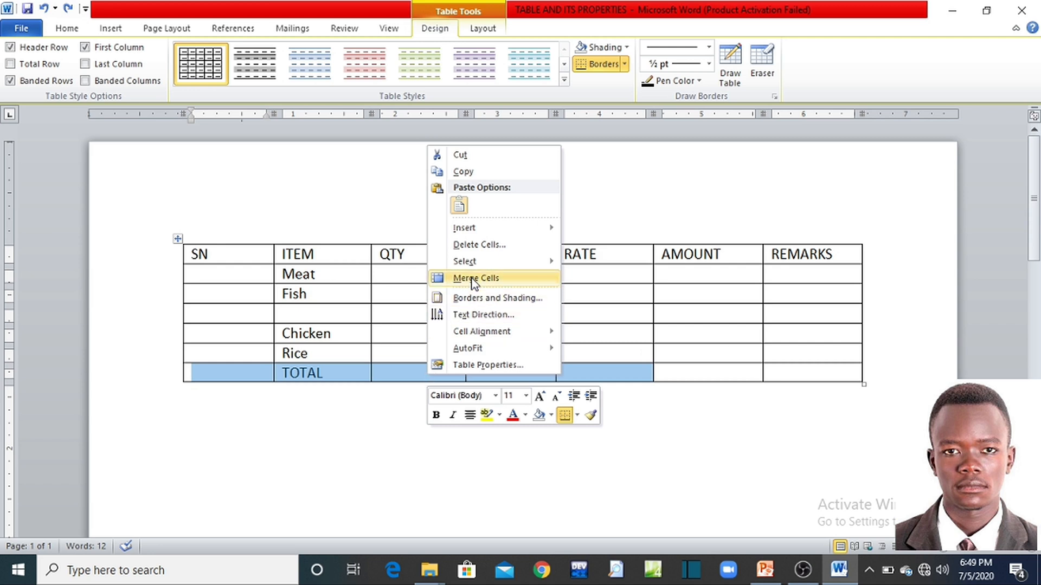
left_click(331, 496)
left_click(321, 420)
- Merge the cells of the TOTAL row from the SN column through the RATE column
left_click_drag(255, 372, 579, 378)
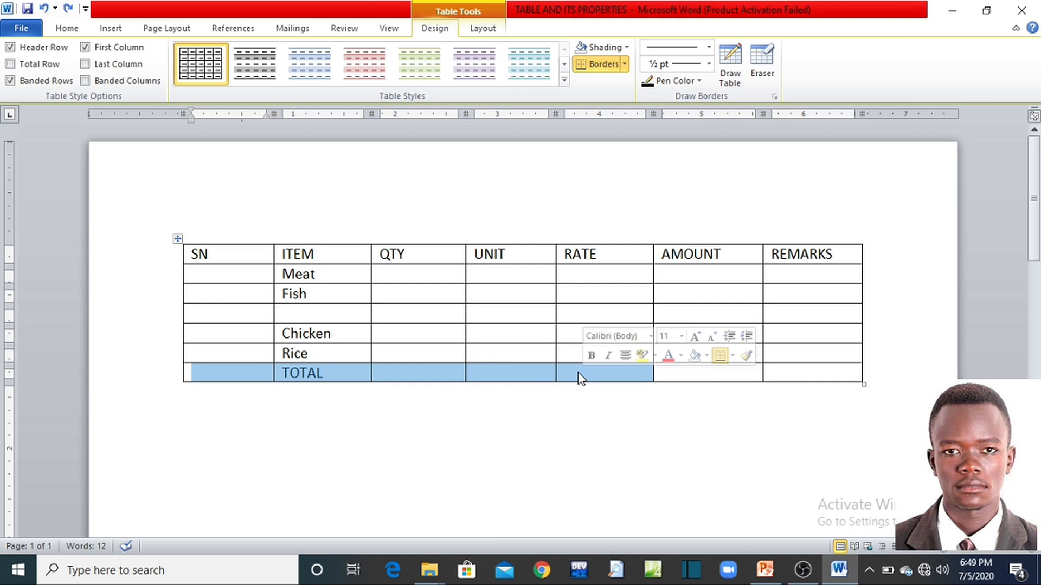
right_click(579, 378)
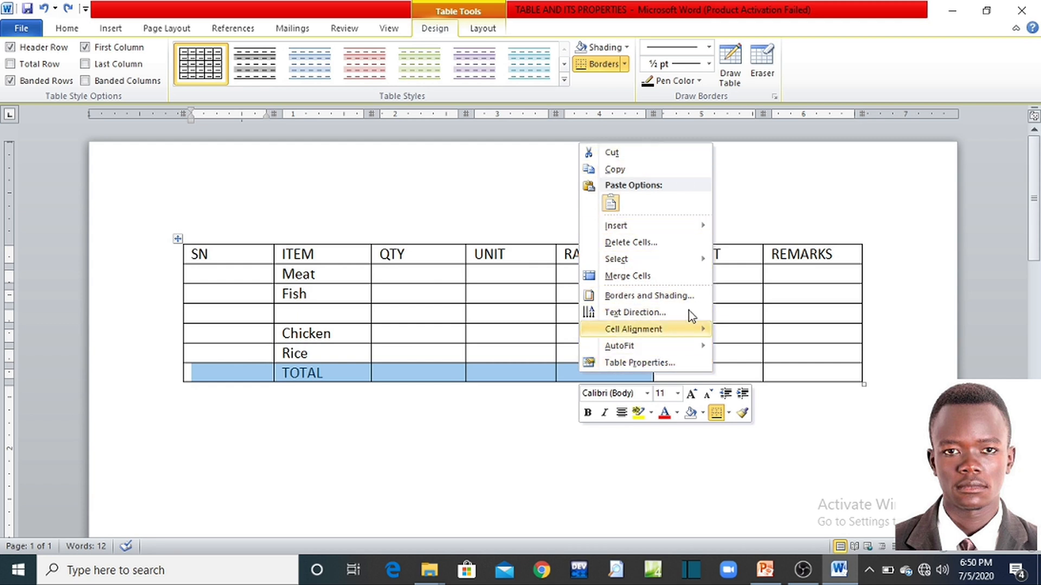
left_click(507, 406)
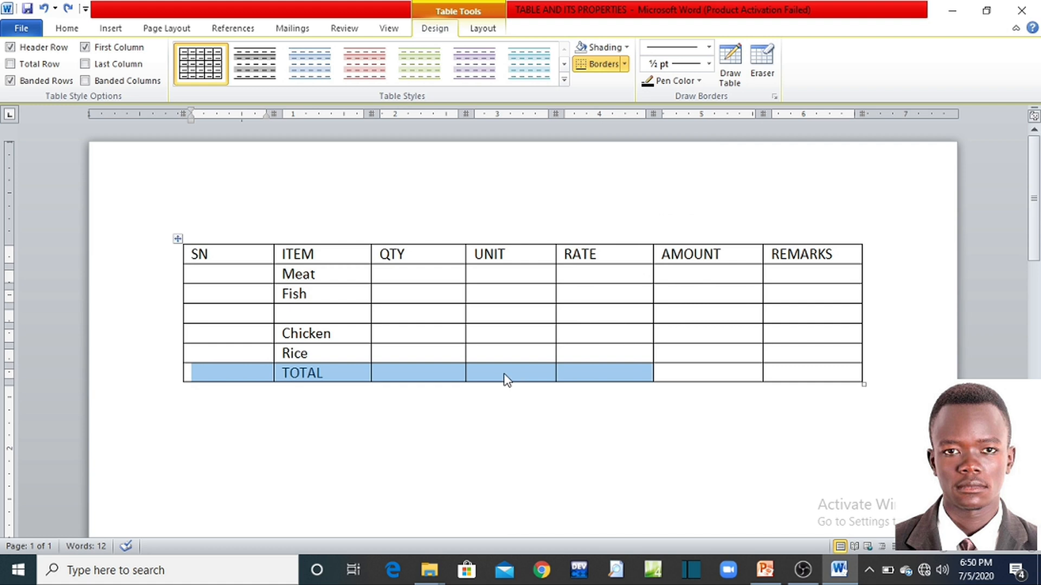
right_click(506, 378)
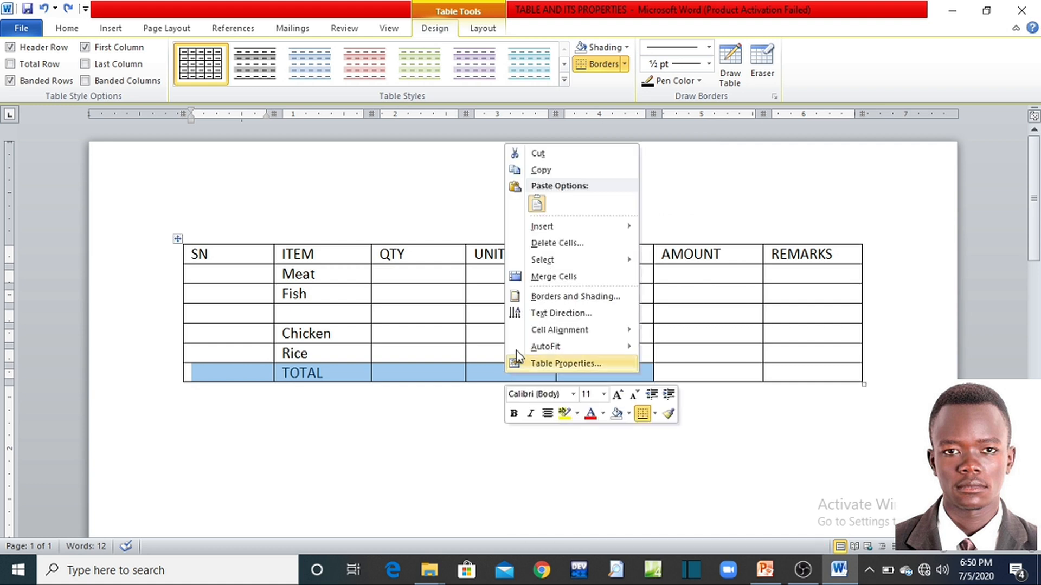
left_click(554, 278)
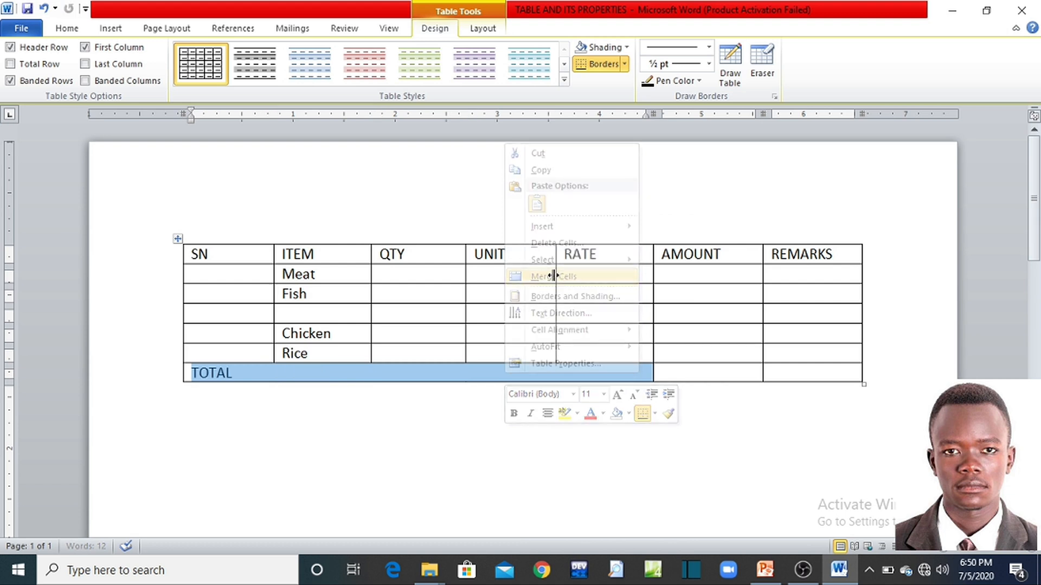
left_click(437, 349)
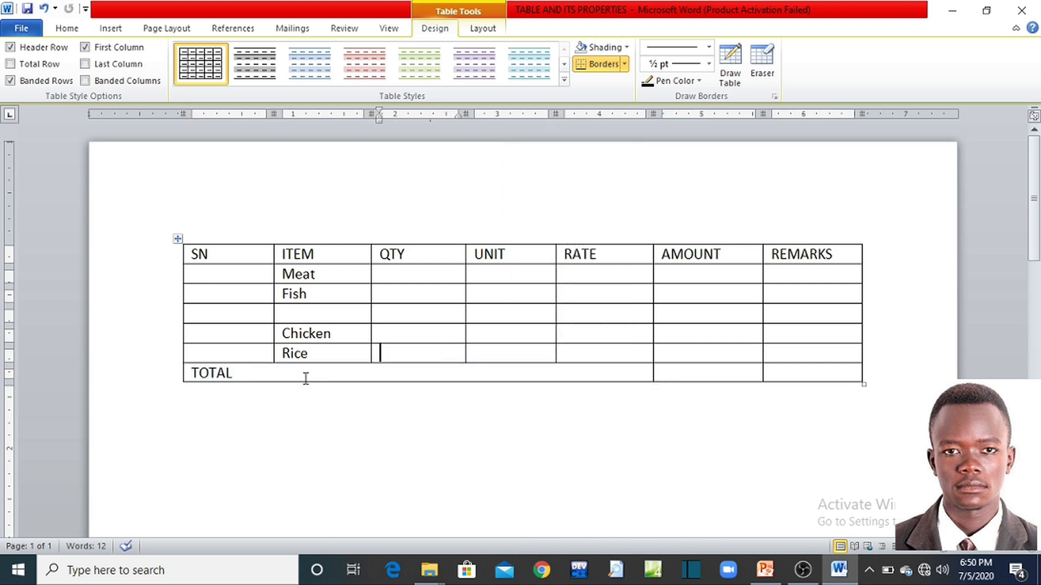
- Undo the merge of the cells in the TOTAL row
left_click(1033, 549)
left_click(1033, 548)
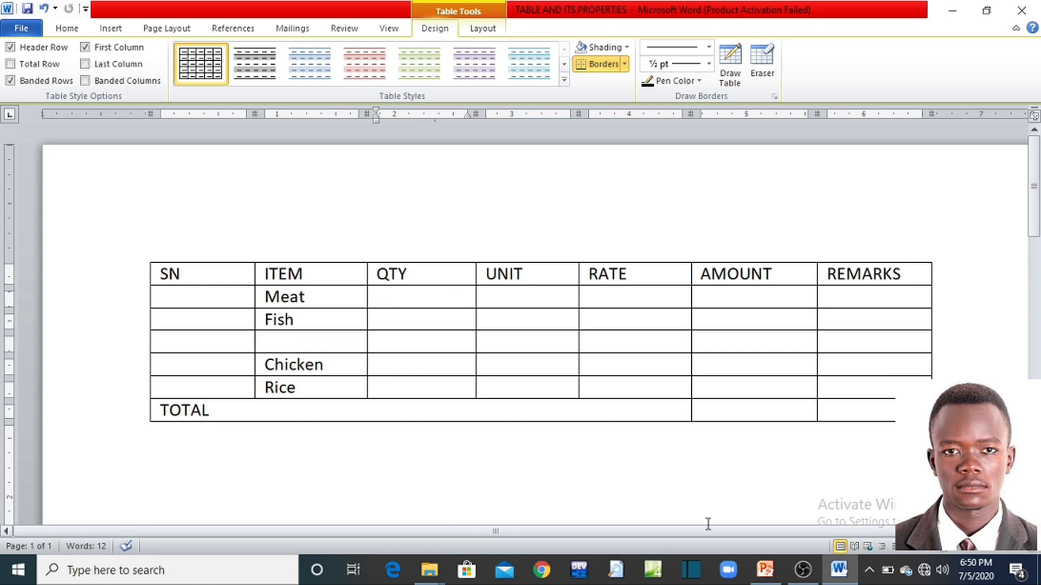
left_click(156, 414)
left_click(209, 411)
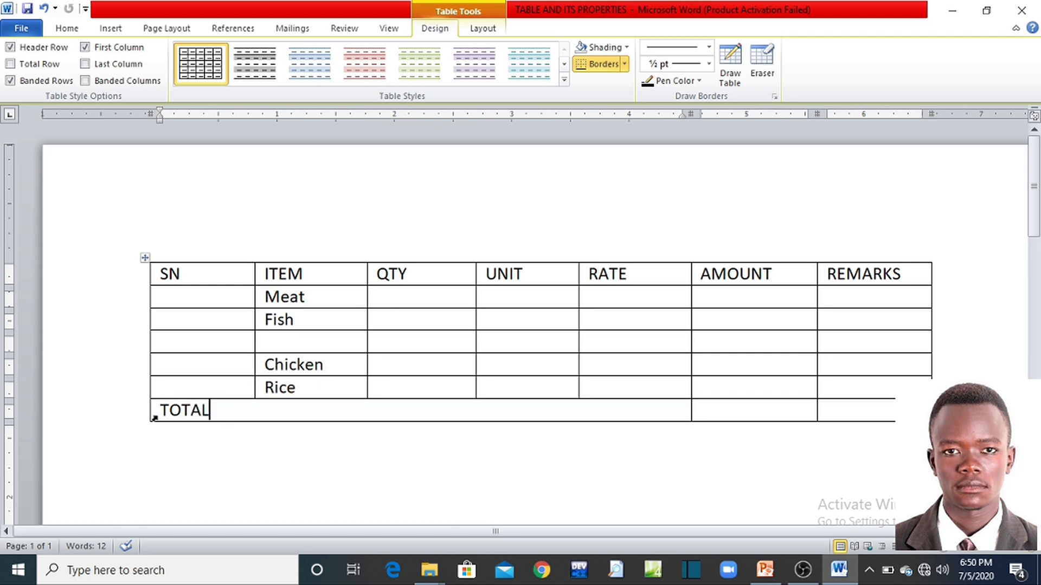
left_click(853, 413)
left_click(43, 14)
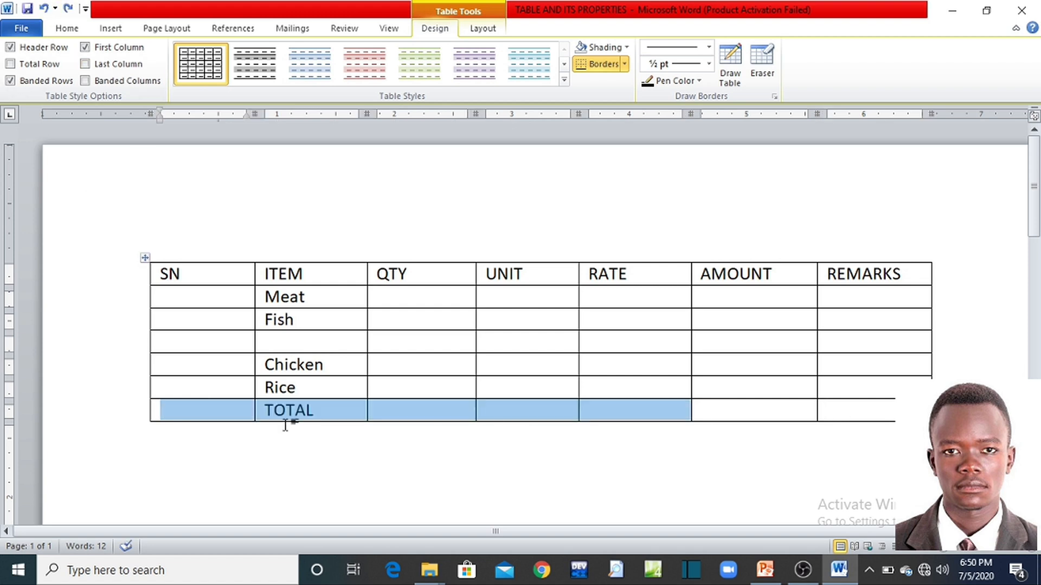
- Merge the TOTAL row's first five cells, from SN through RATE, into one cell
left_click(295, 461)
left_click_drag(239, 411, 638, 417)
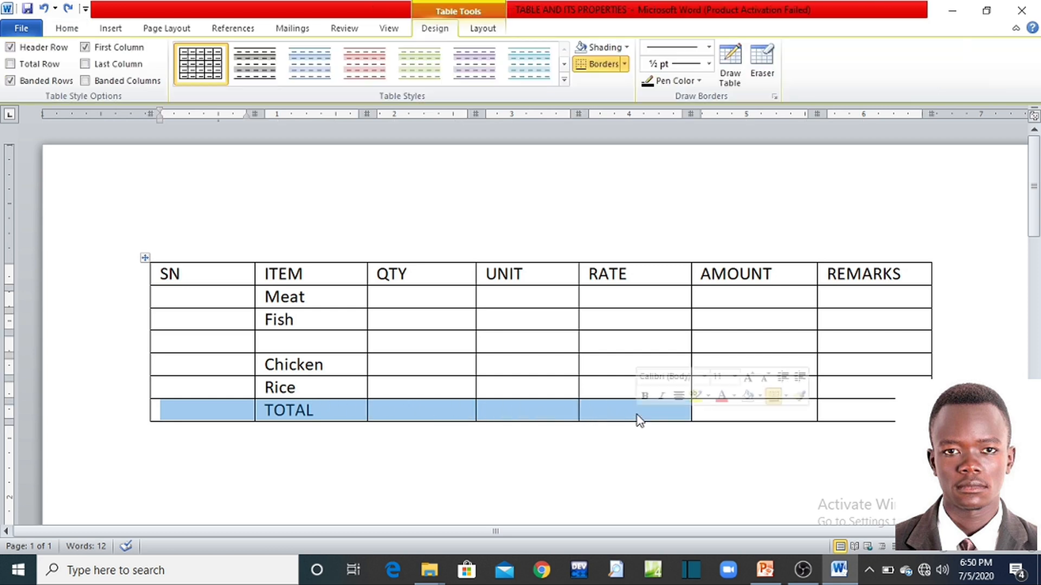
right_click(638, 416)
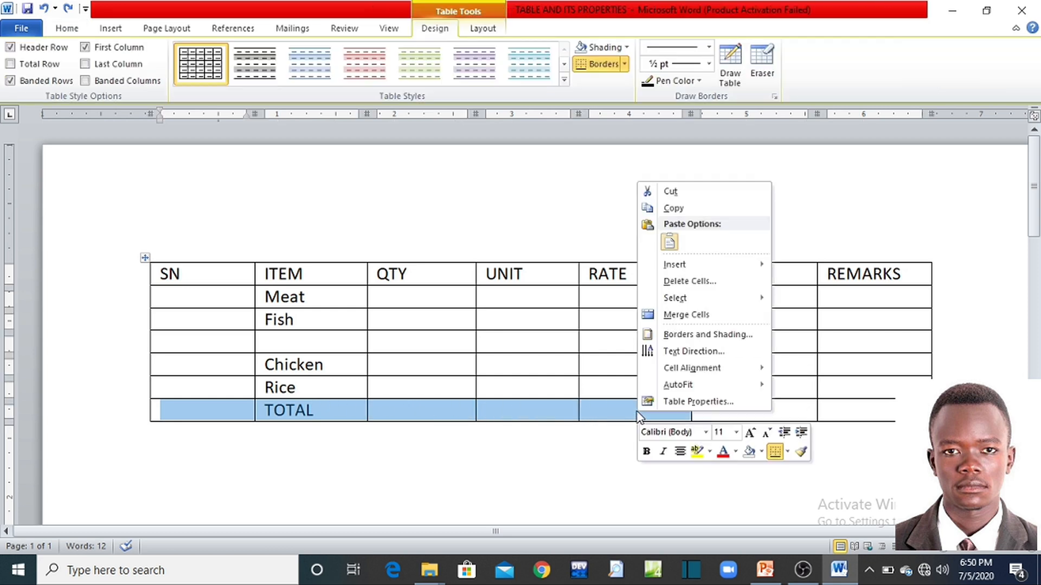
left_click(681, 316)
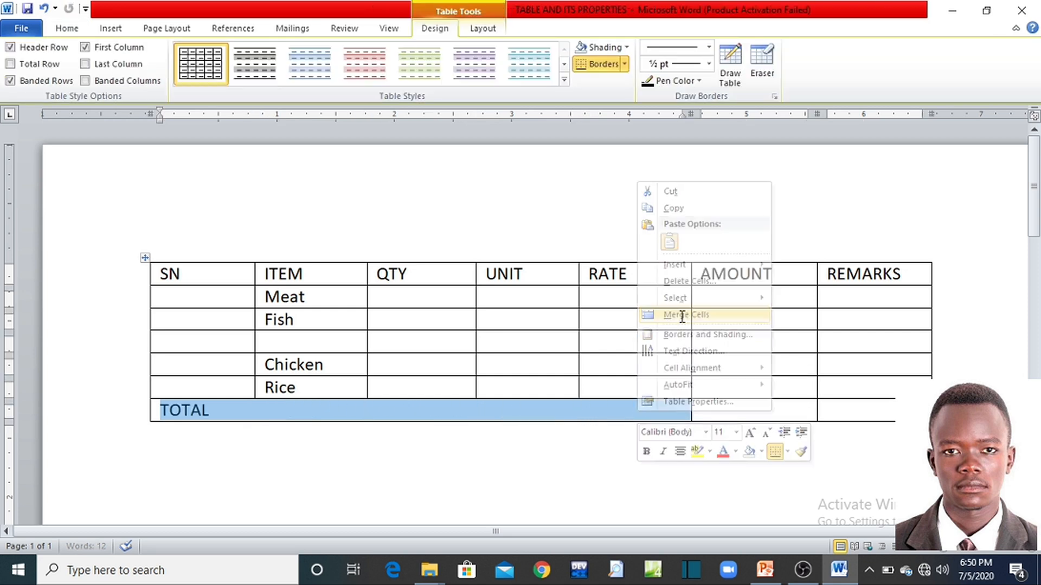
left_click(515, 412)
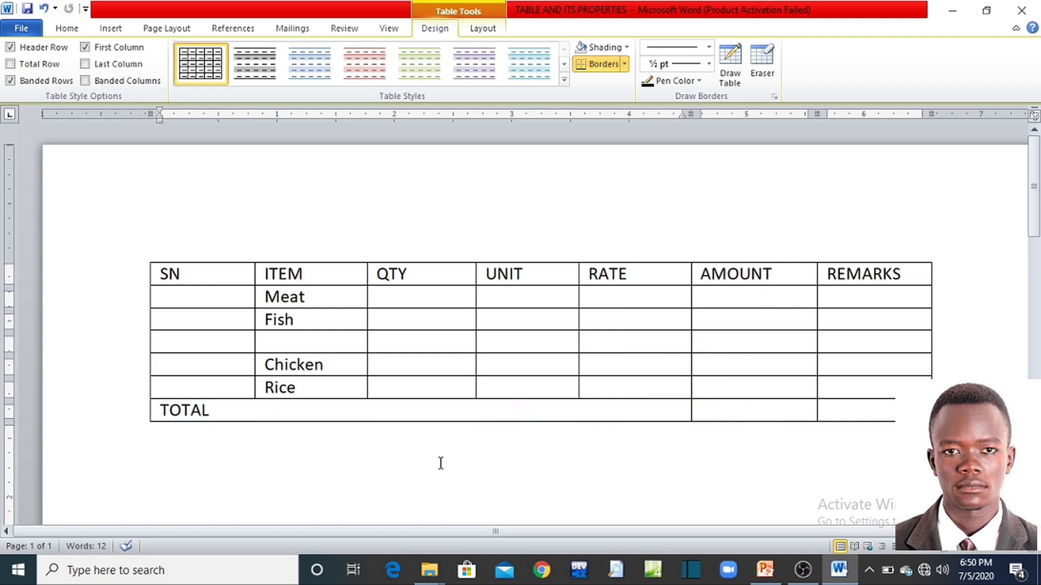
- Merge all cells of the empty row between Fish and Chicken into one cell and undo the merge
left_click_drag(229, 340, 851, 346)
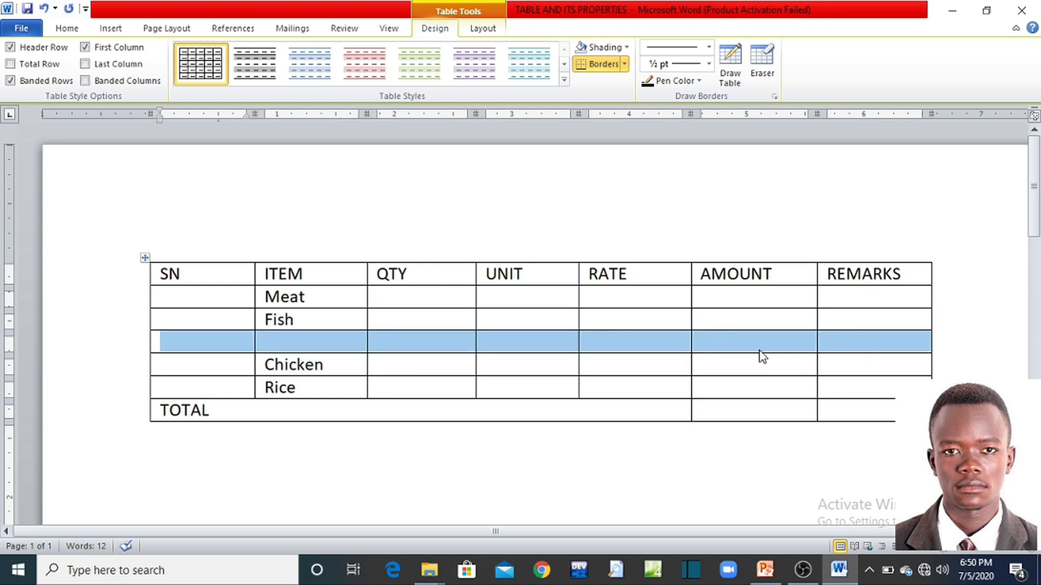
left_click(759, 350)
left_click_drag(192, 348, 838, 349)
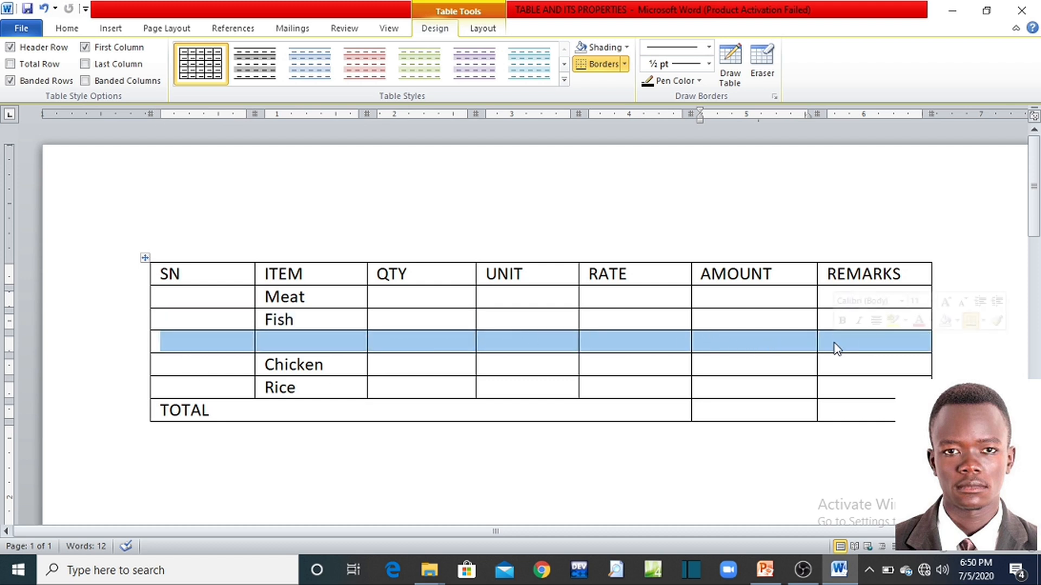
right_click(221, 351)
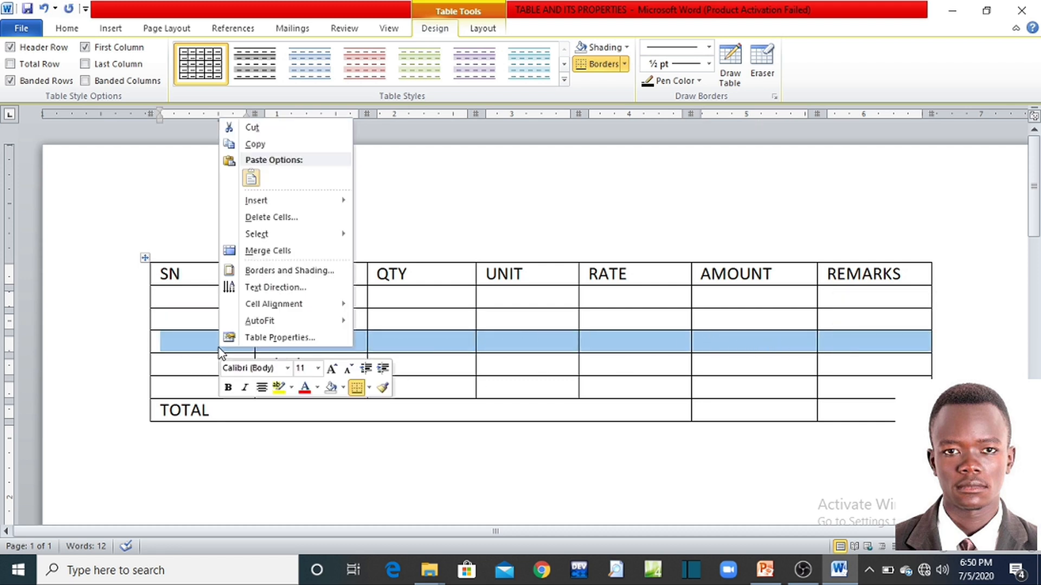
left_click(279, 250)
left_click(306, 343)
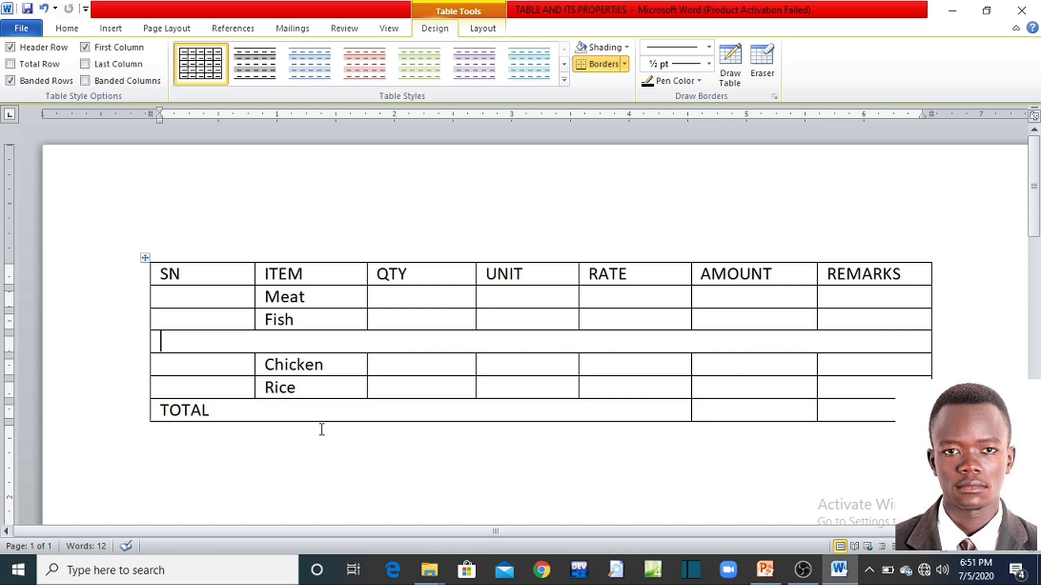
left_click(45, 11)
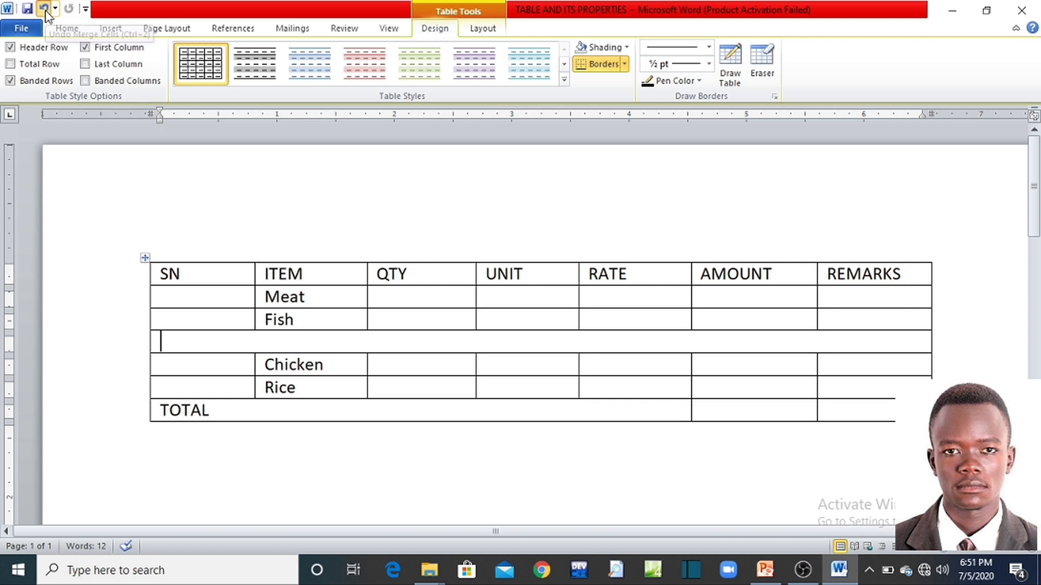
left_click(350, 365)
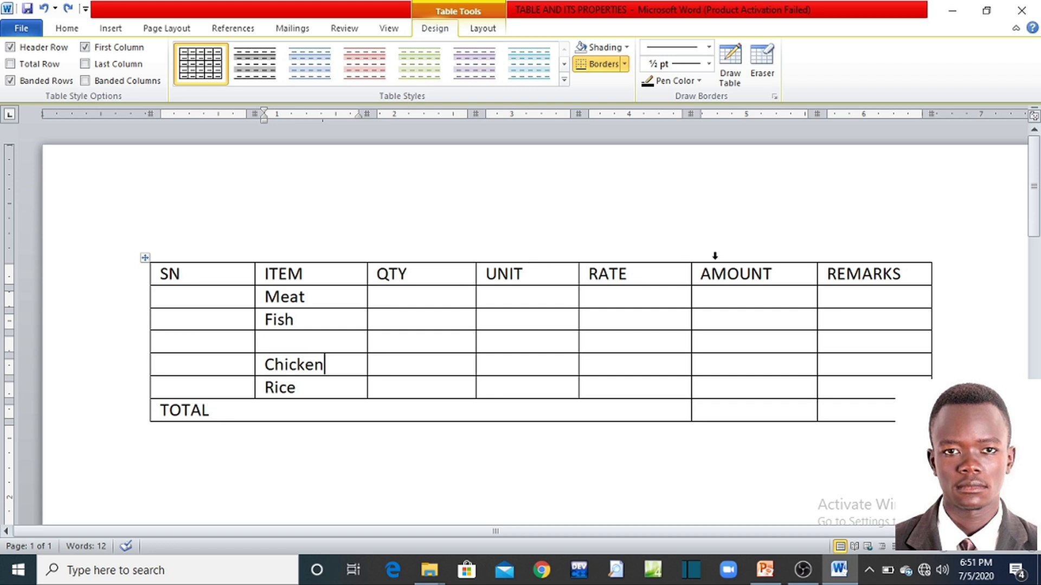
- Insert a new blank column between the QTY and UNIT columns
left_click(490, 259)
right_click(496, 276)
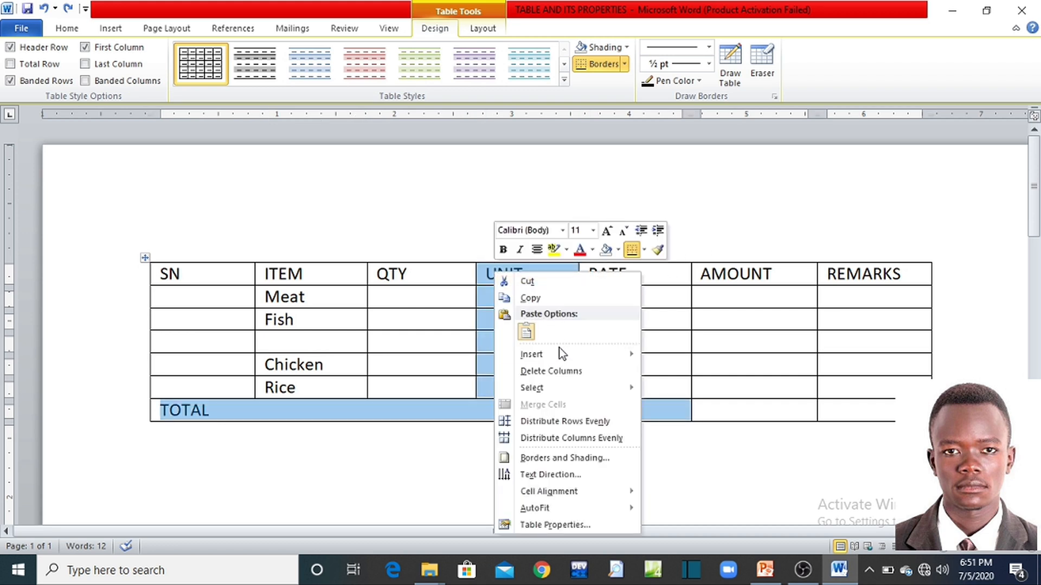
mouse_move(563, 359)
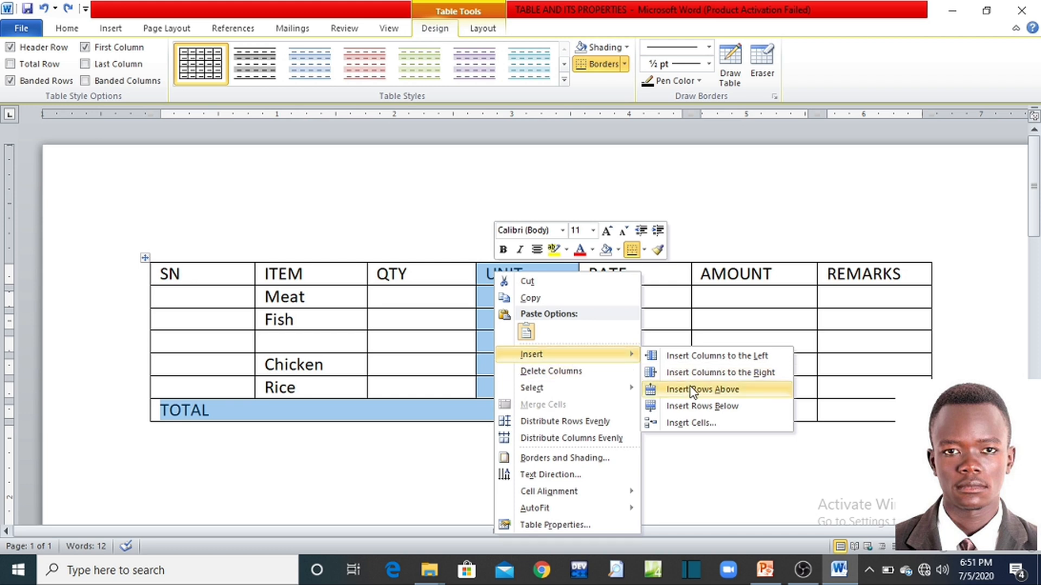
left_click(701, 357)
left_click(477, 299)
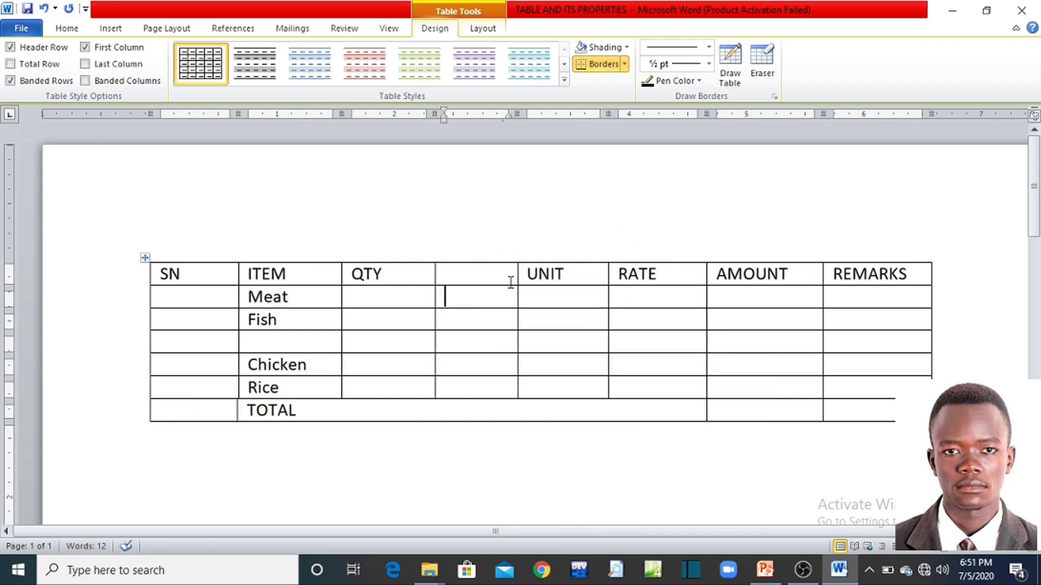
- Merge the cells of the blank column before UNIT, from the header row through the Rice row, into one cell
left_click_drag(515, 277, 473, 383)
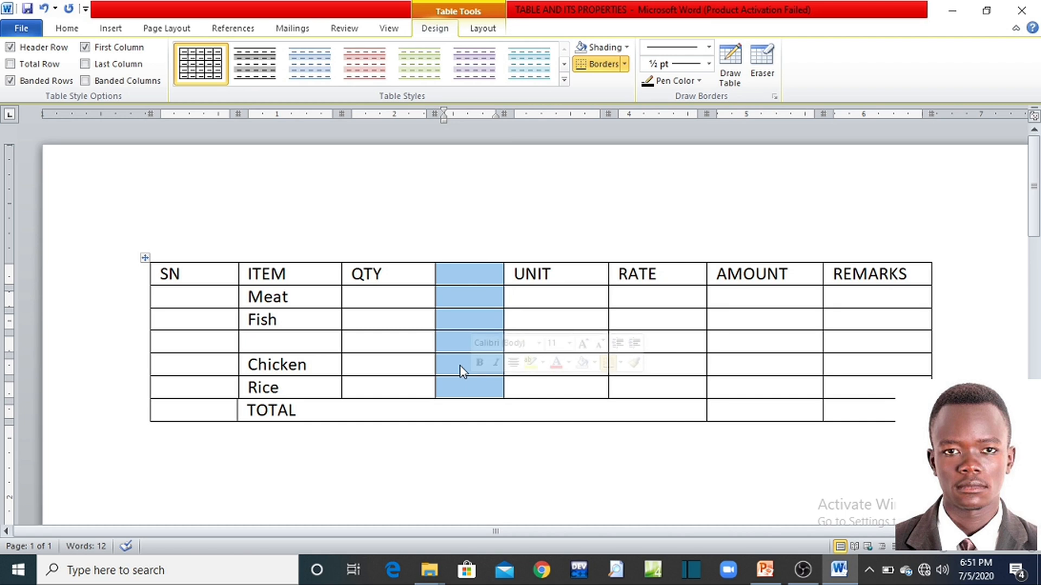
left_click(460, 371)
left_click_drag(461, 277, 487, 384)
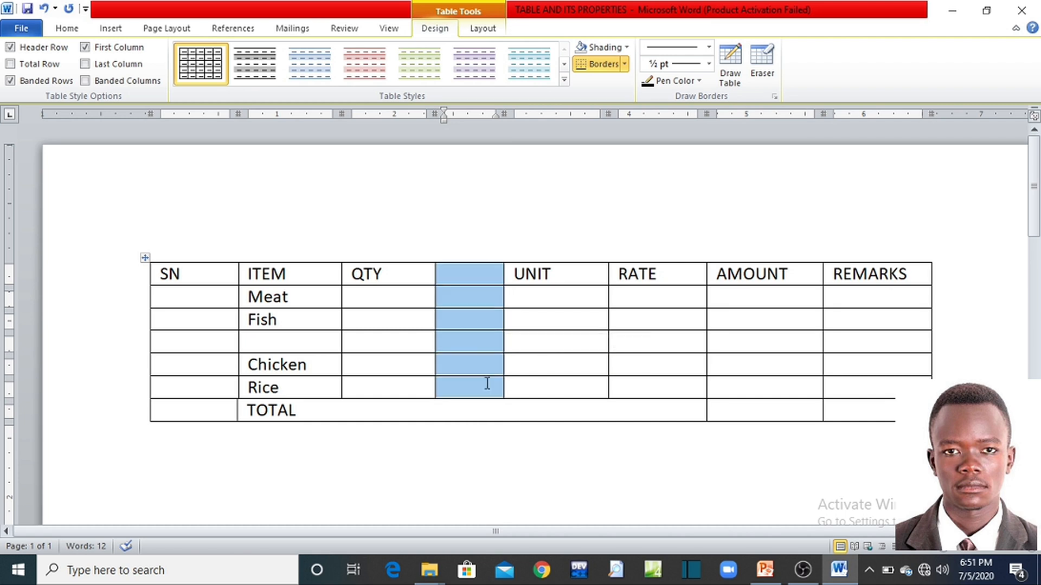
right_click(450, 320)
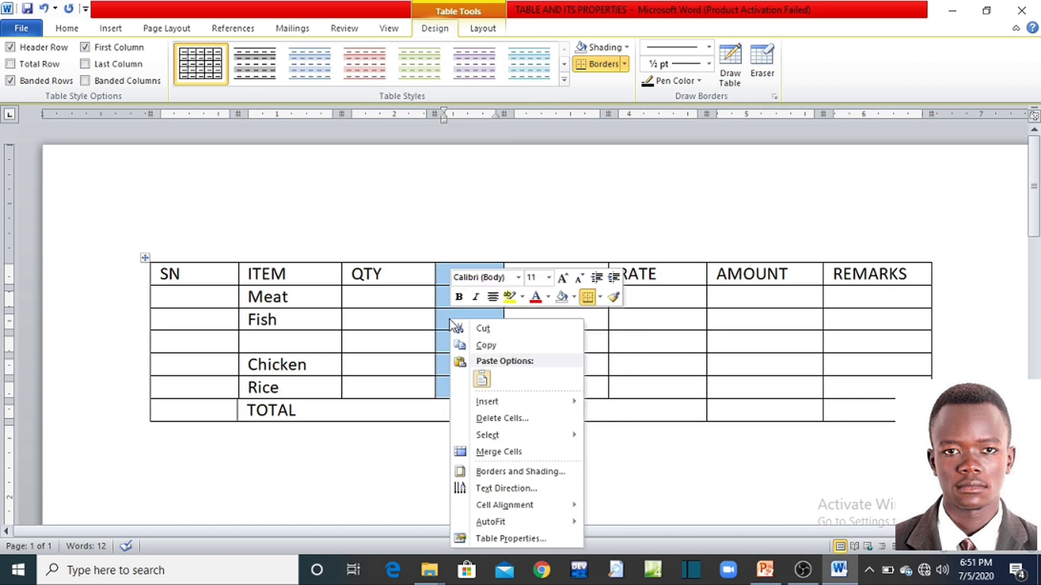
left_click(491, 454)
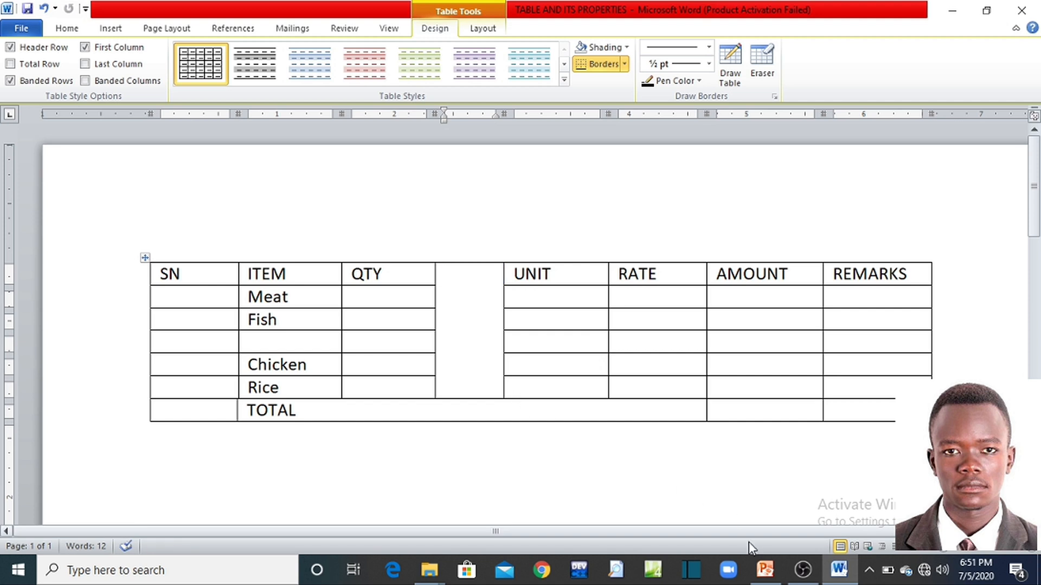
- Switch to the PowerPoint slide show and review the outline of table topics
left_click(765, 569)
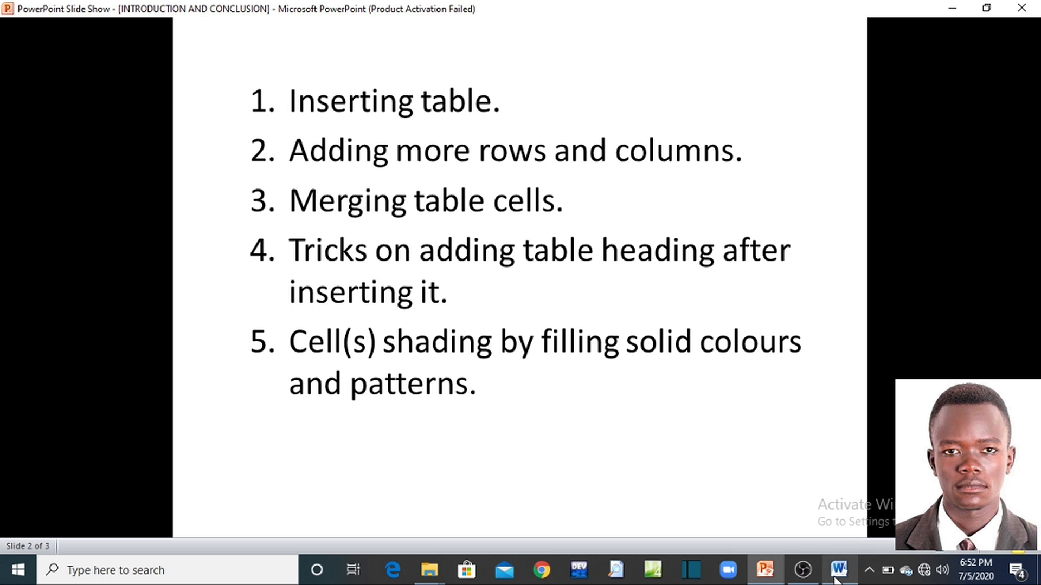
mouse_move(835, 579)
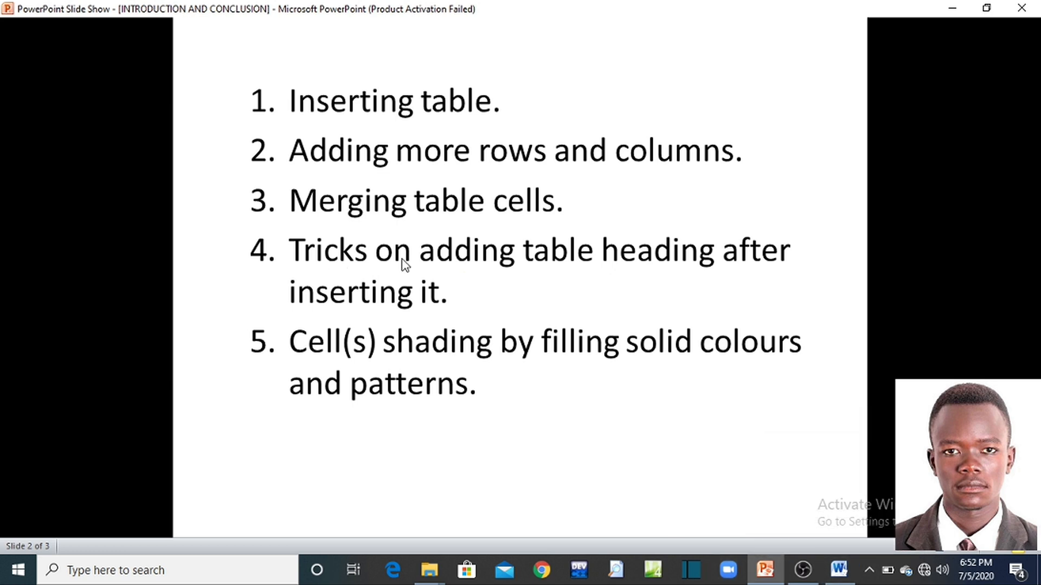
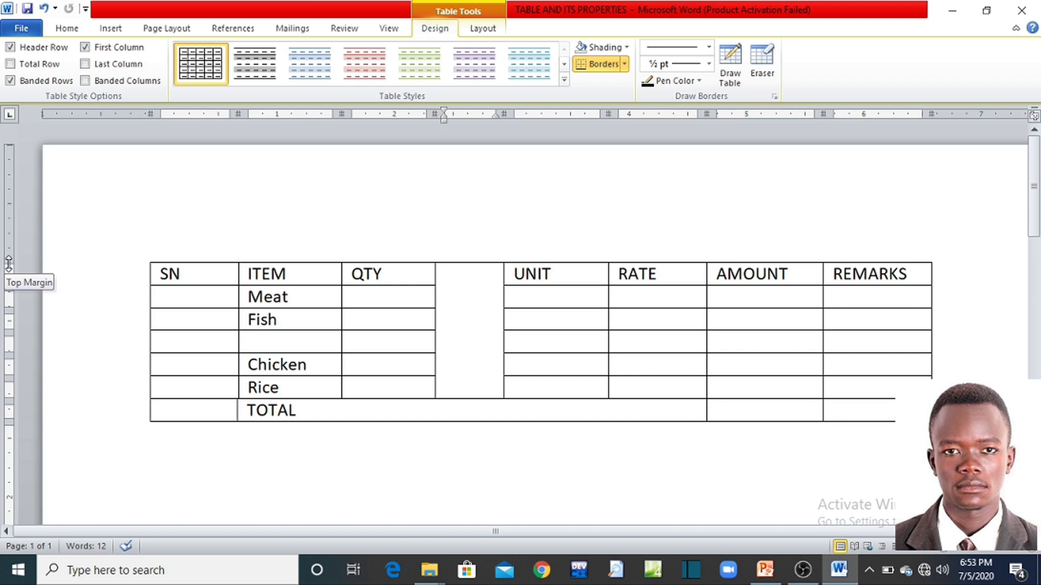
left_click_drag(8, 264, 9, 265)
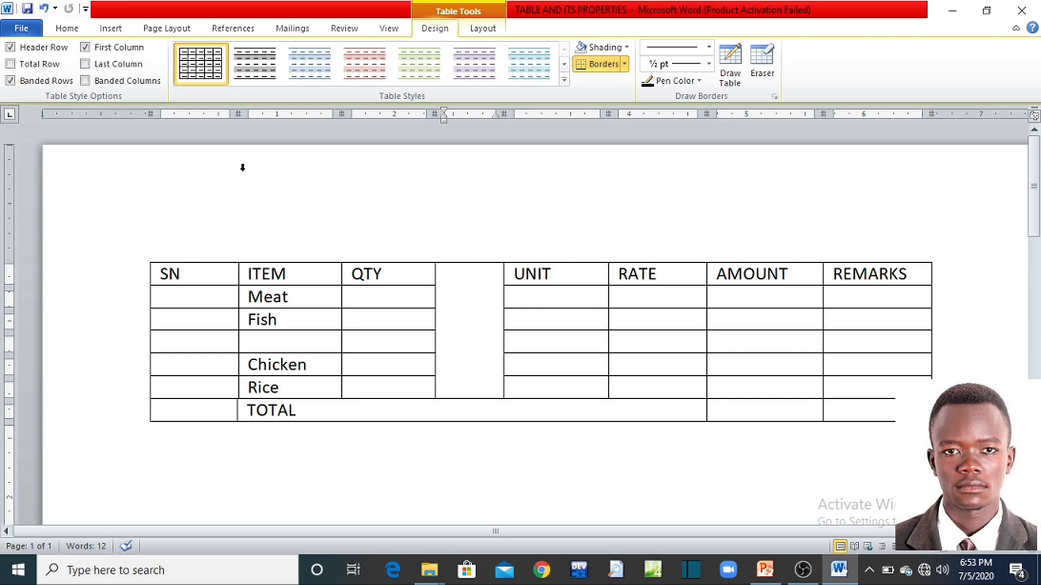
left_click(479, 226)
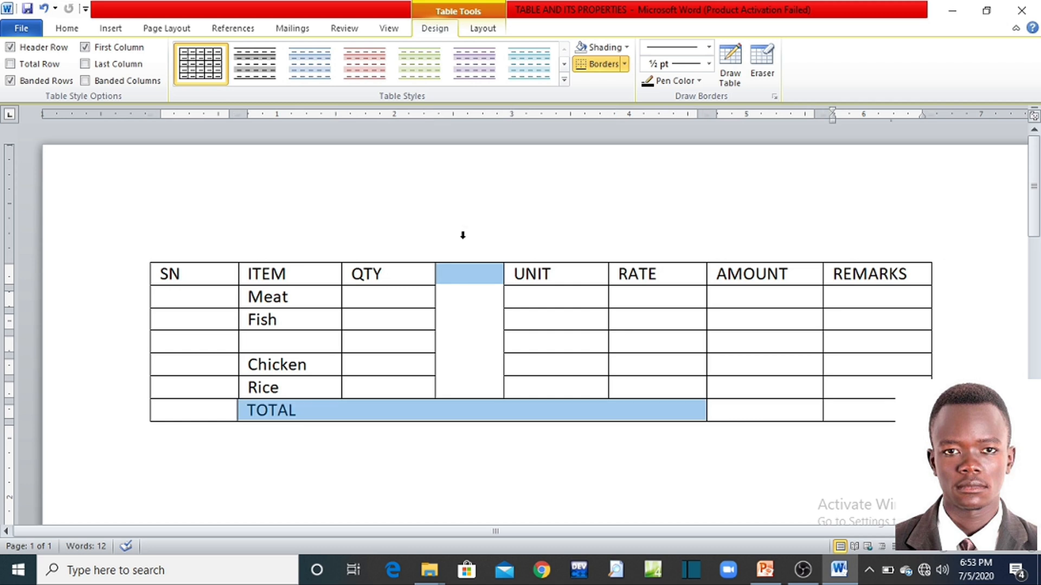
left_click(454, 288)
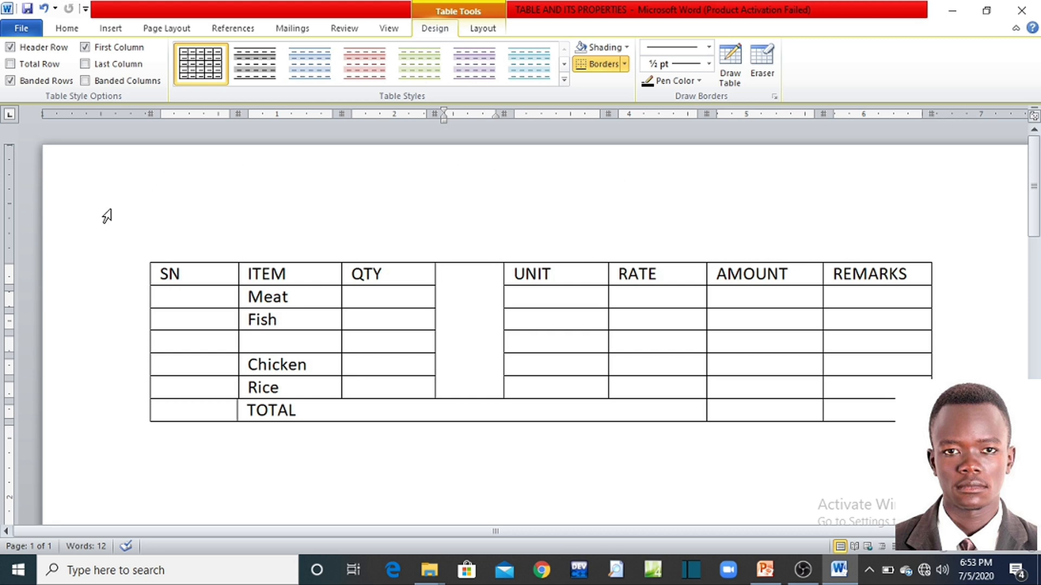
left_click_drag(10, 265, 9, 265)
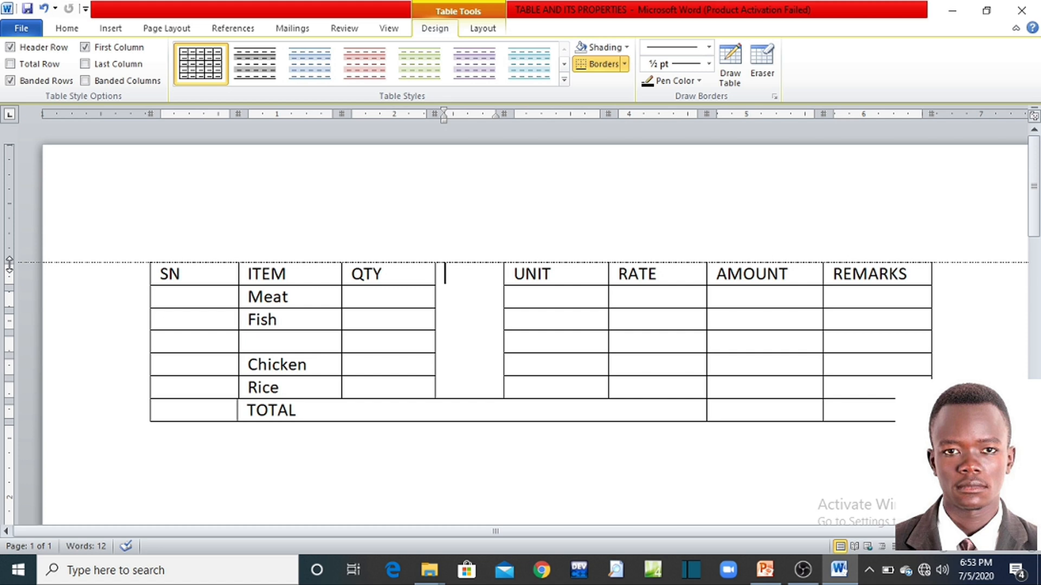
left_click_drag(9, 264, 9, 264)
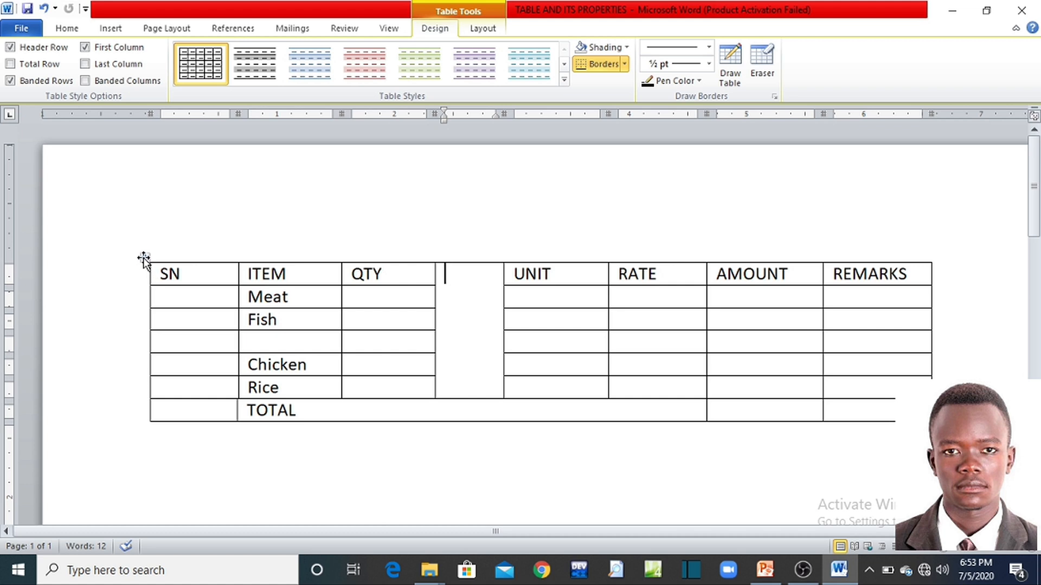
left_click(144, 260)
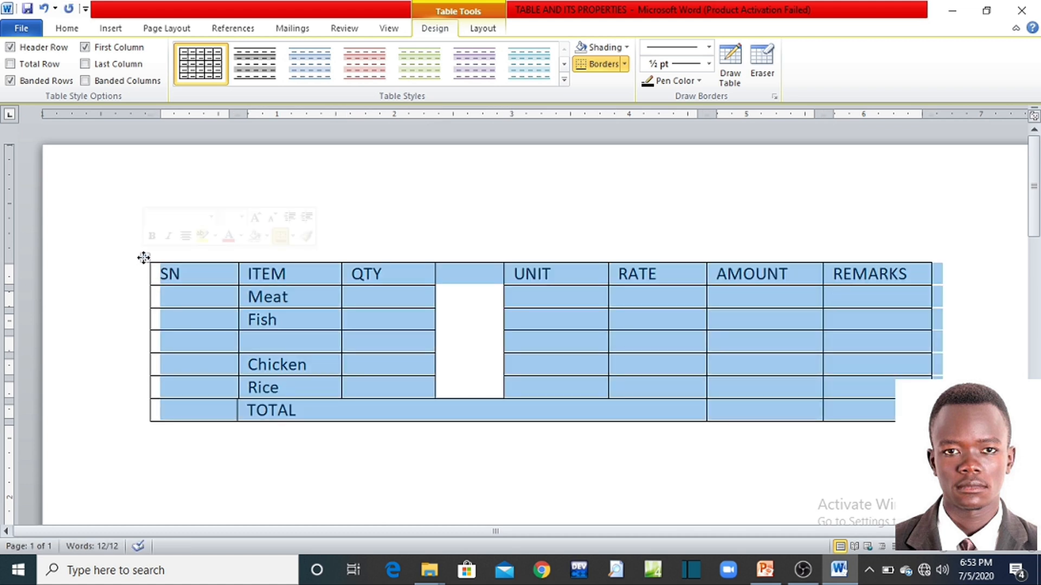
left_click(181, 298)
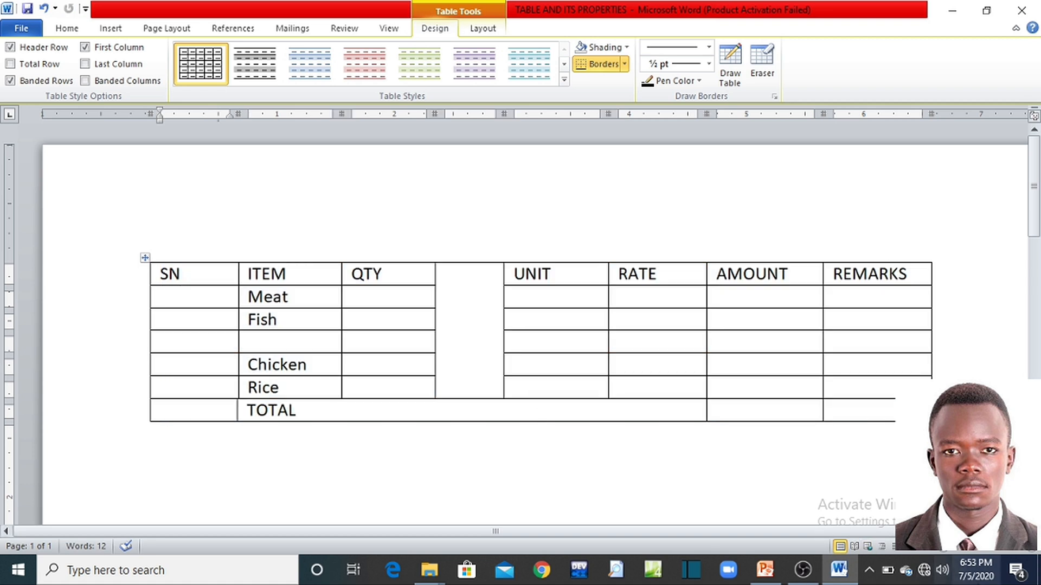
left_click(1033, 548)
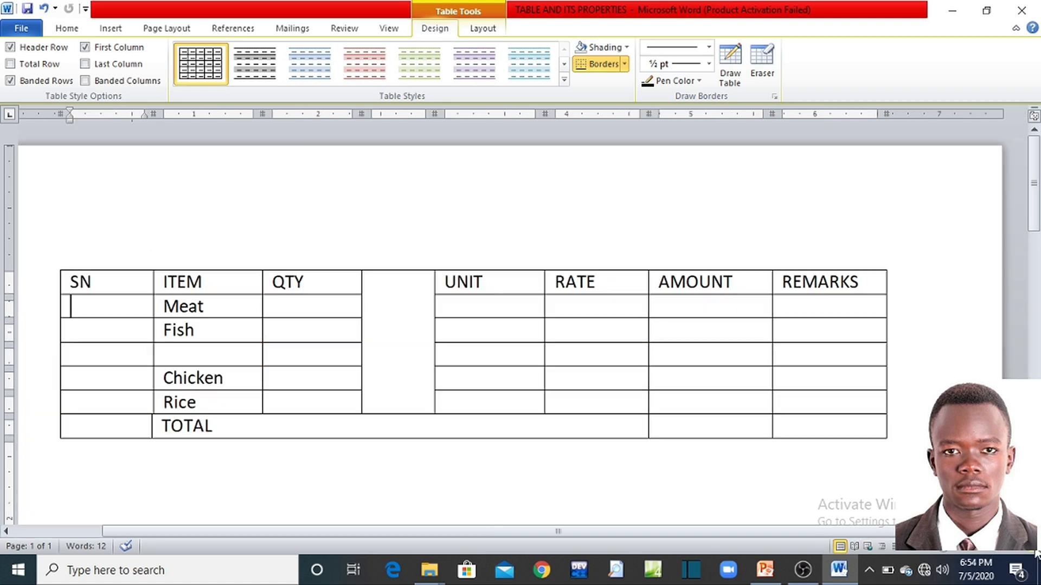
left_click(1036, 552)
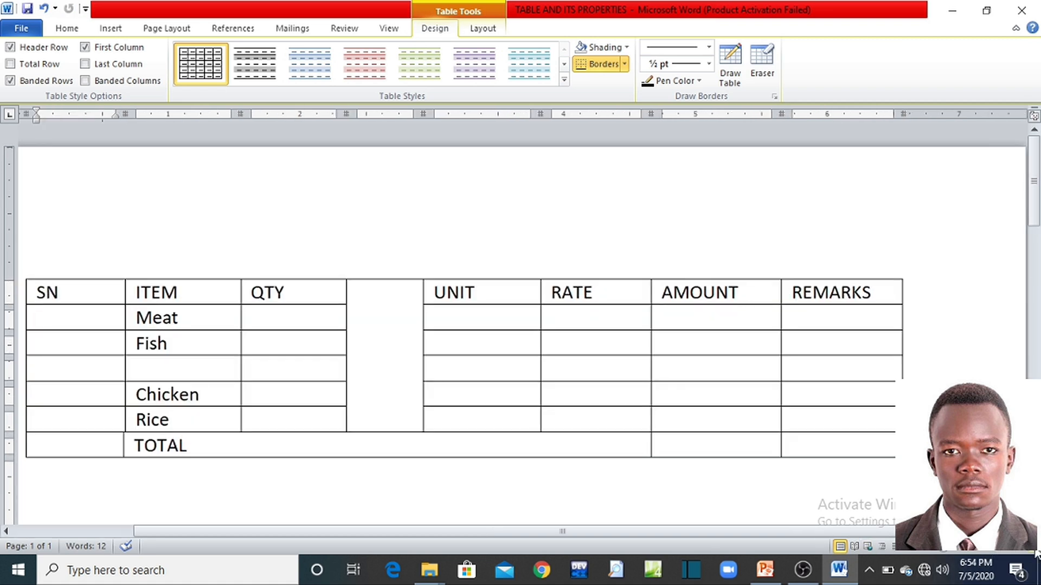
left_click_drag(824, 533, 787, 533)
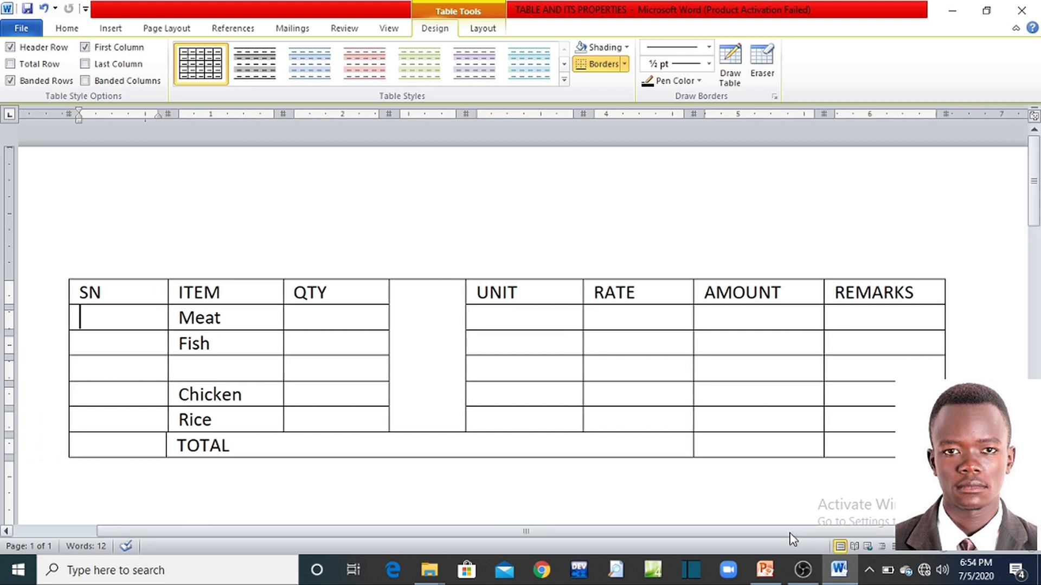
- Select the whole table, try to make room above it with a line break, and undo that change
left_click(61, 274)
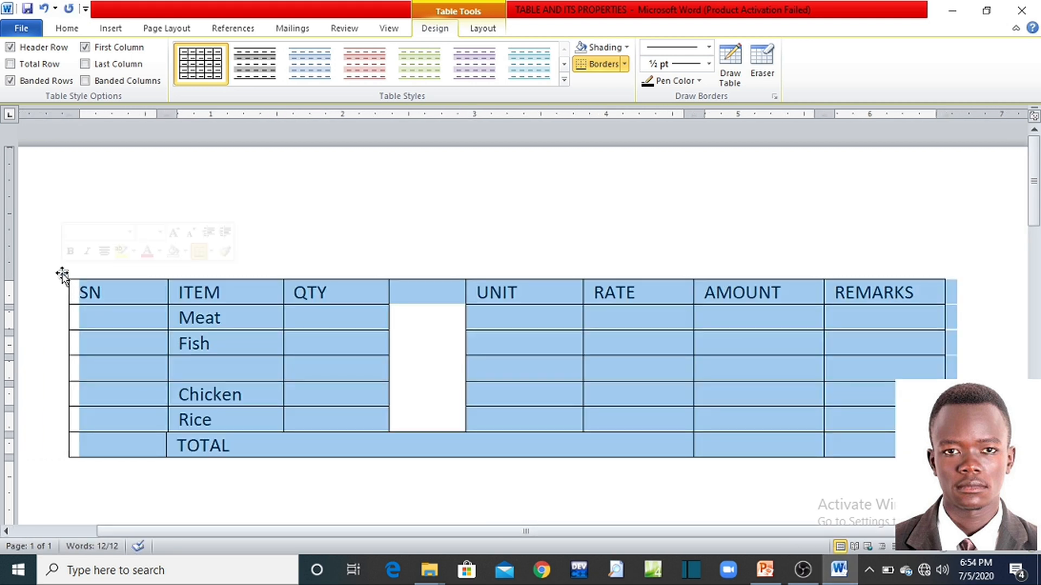
left_click(116, 314)
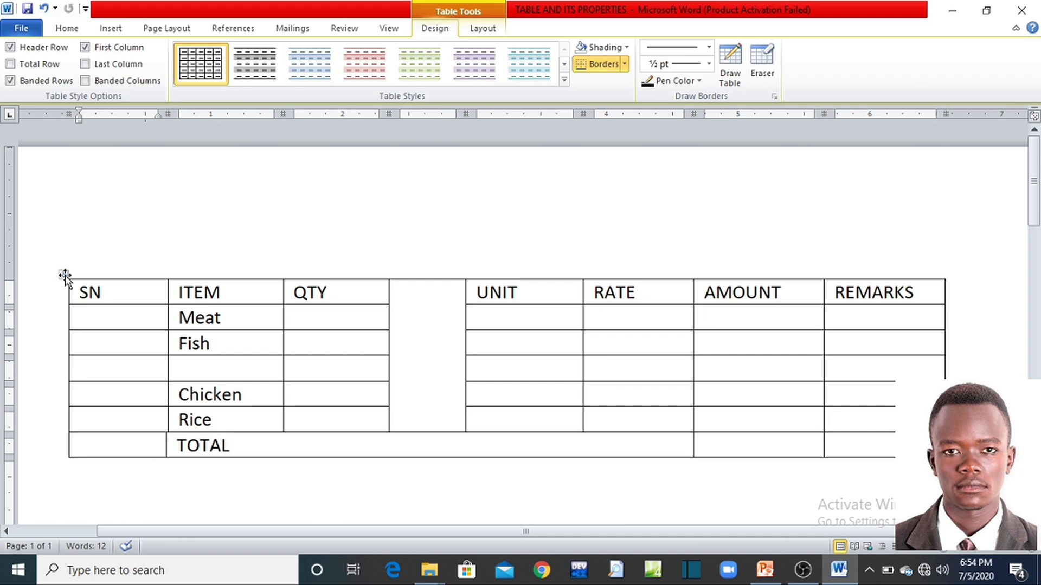
left_click(64, 274)
left_click(119, 293)
left_click(64, 277)
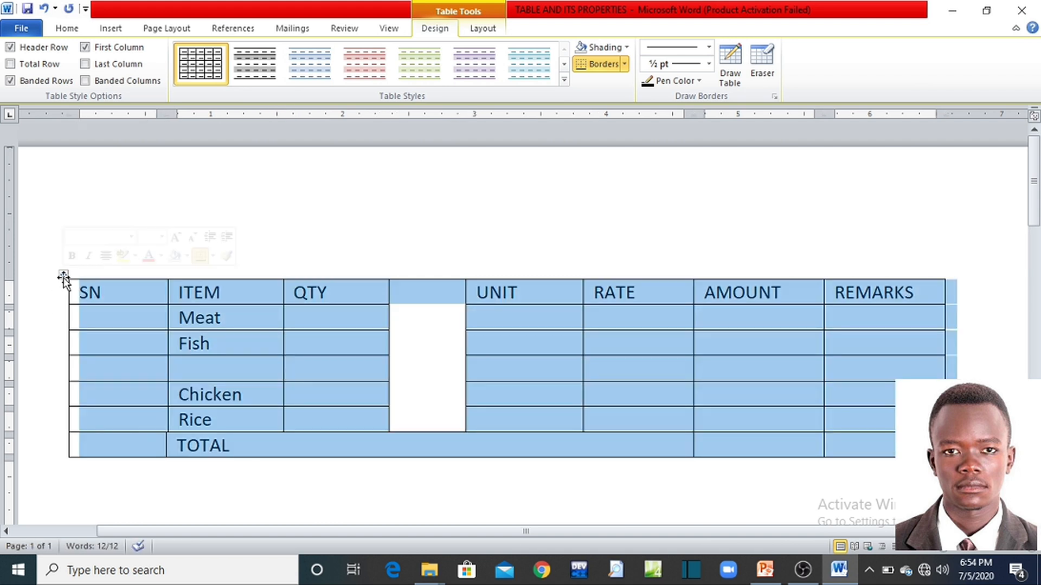
key("Return")
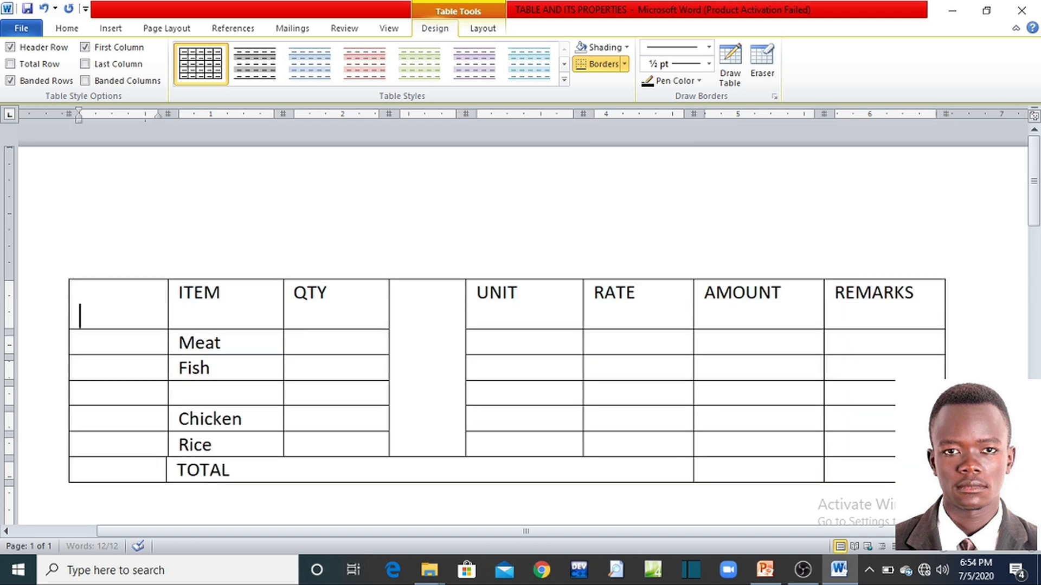
key("ctrl+z")
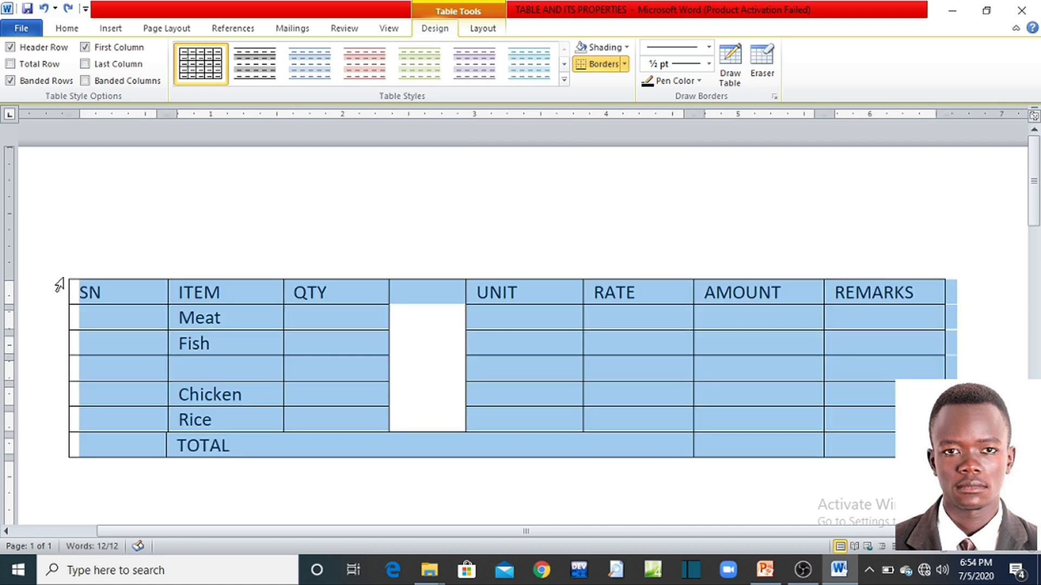
left_click(94, 312)
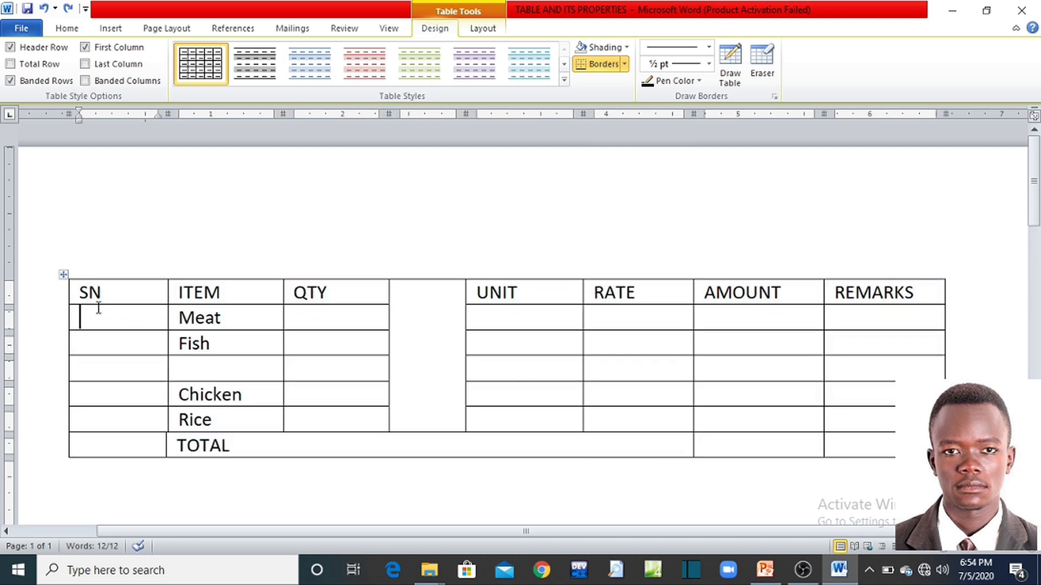
- Draw a text box about 0.44" high and 1.92" wide above the table and enter "Ctrl + X = Cutting" in it
left_click(64, 275)
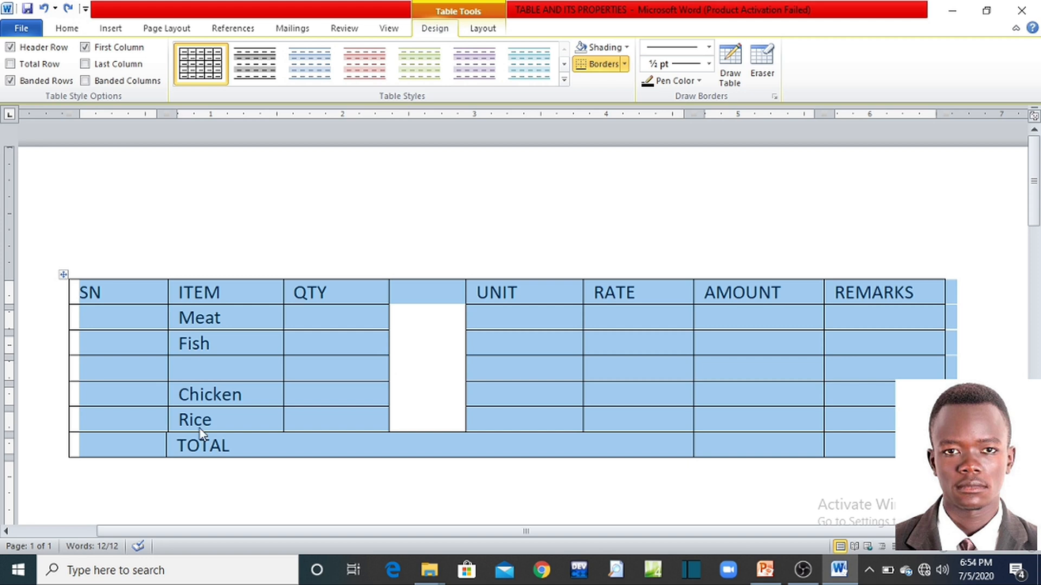
left_click(103, 32)
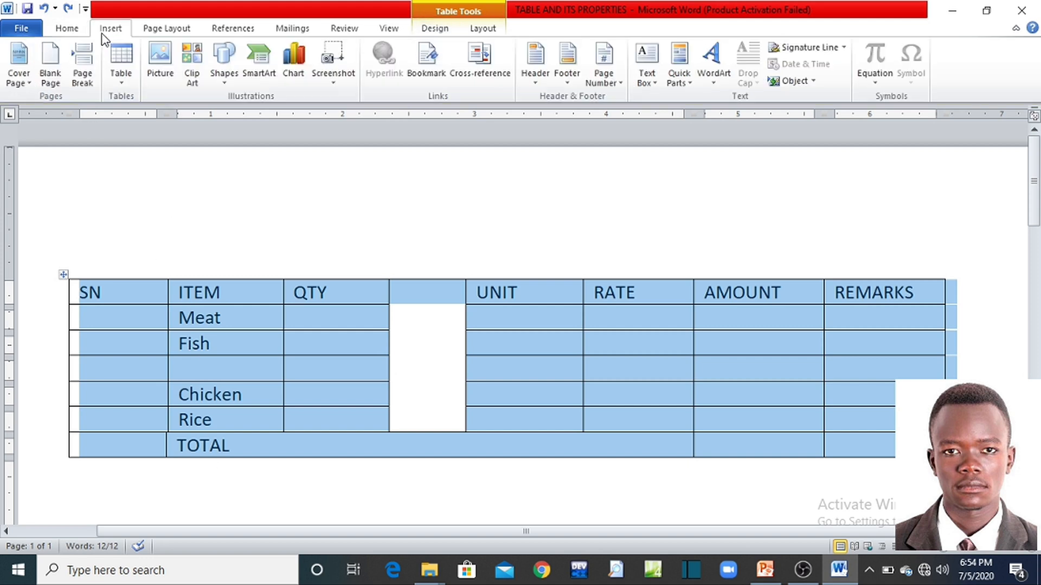
left_click(227, 78)
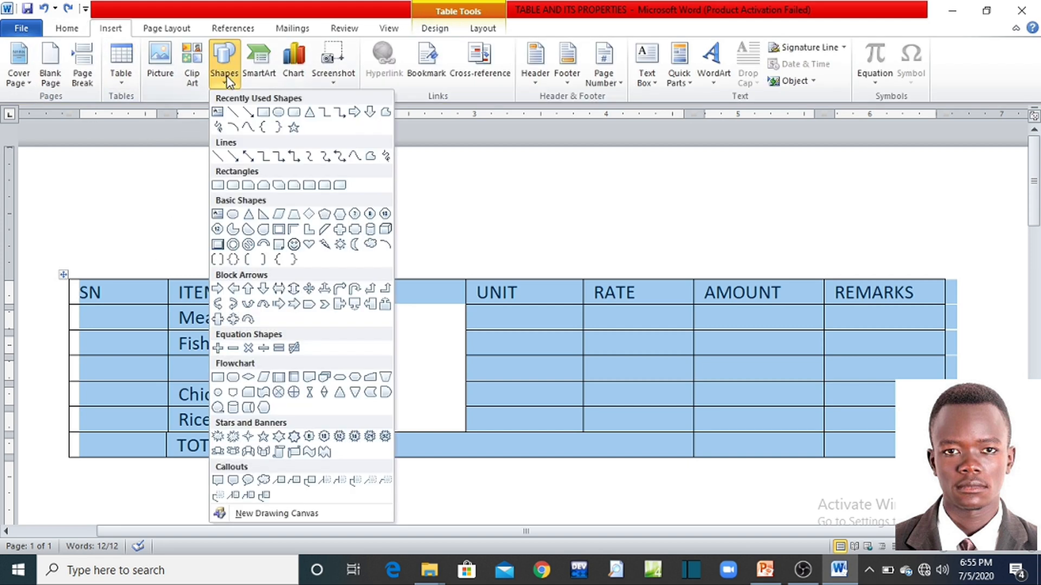
left_click(220, 116)
mouse_move(177, 195)
left_mouse_down()
mouse_move(399, 237)
mouse_move(430, 253)
left_mouse_up()
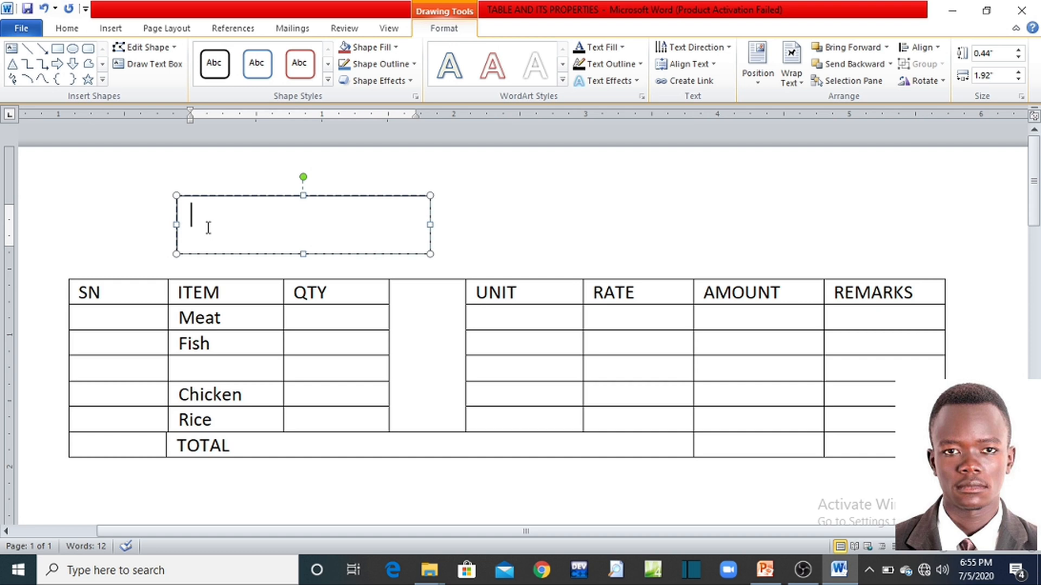
type("c")
key("BackSpace")
type("Ctrl +")
type("X")
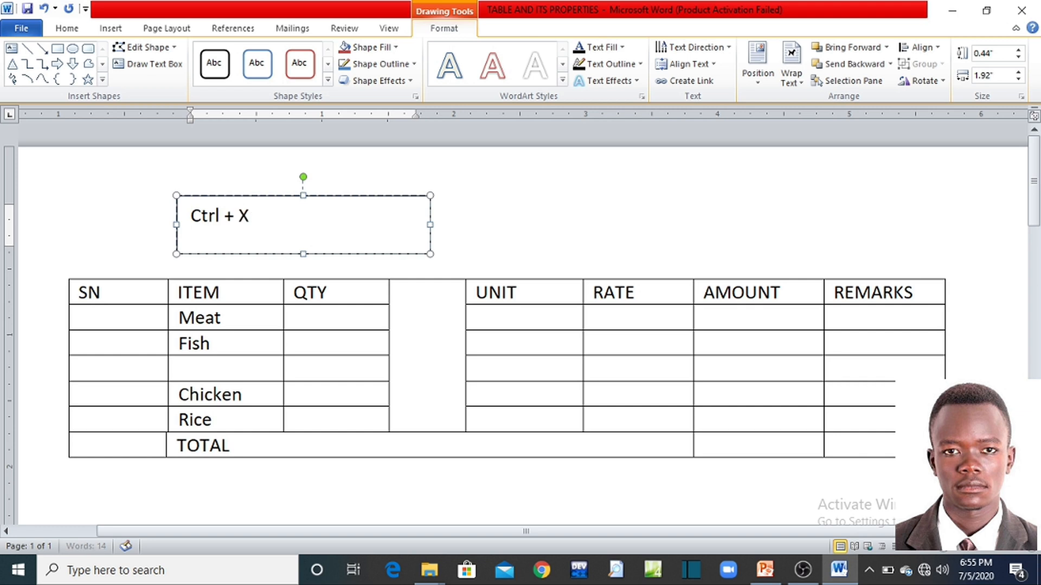
type(" = Cutting")
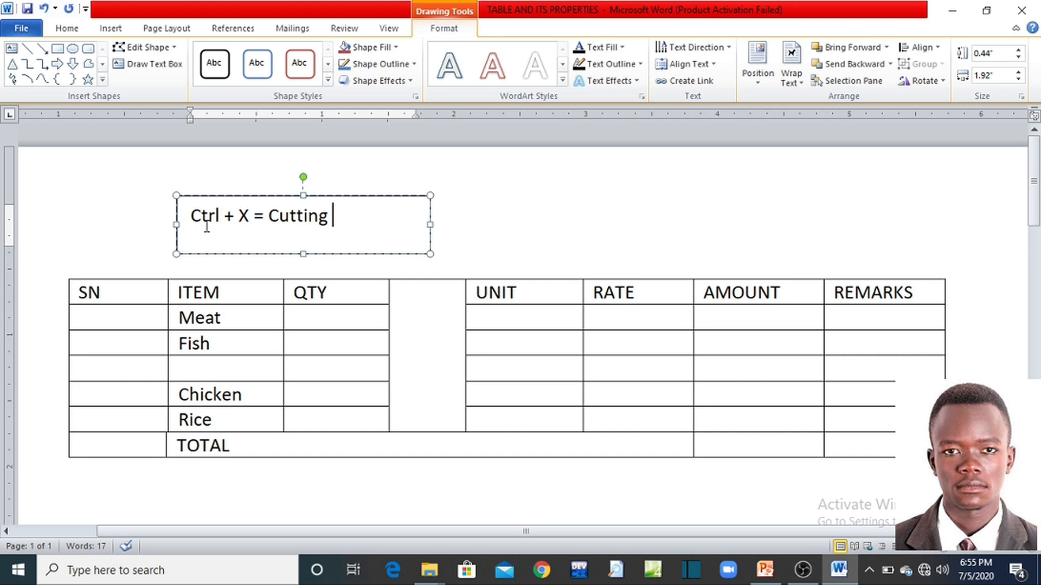
- Cut the "Ctrl + X = Cutting" text box, paste it back above the table, and cut it again
left_click(351, 195)
key("ctrl+x")
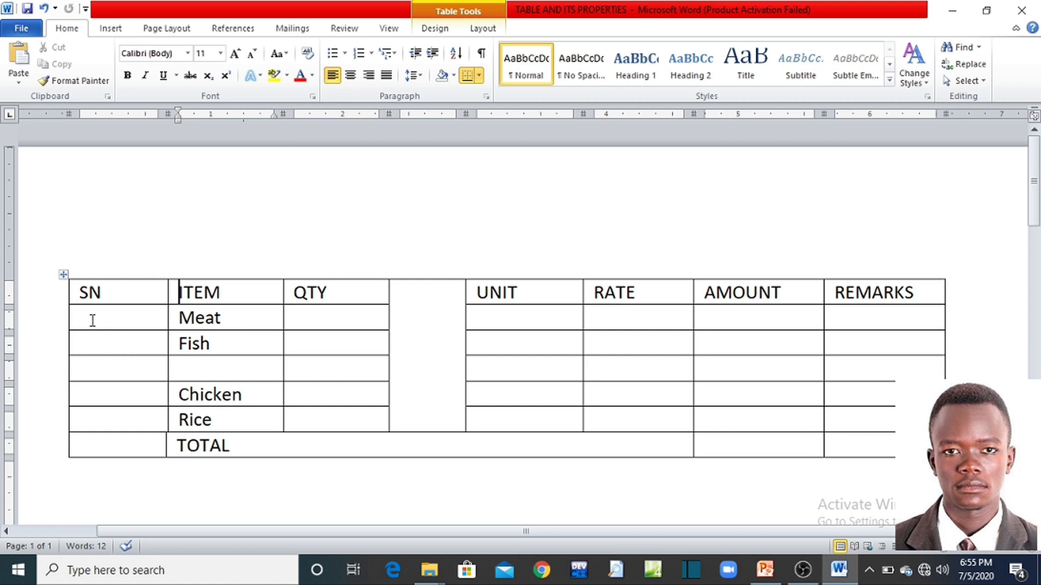
left_click(64, 275)
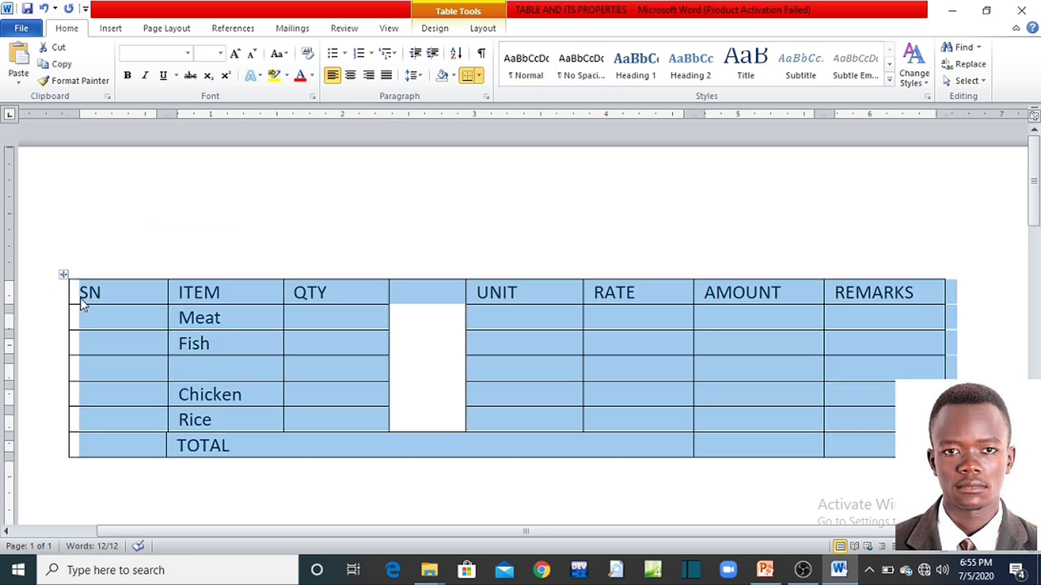
left_click(325, 276)
left_click(424, 354)
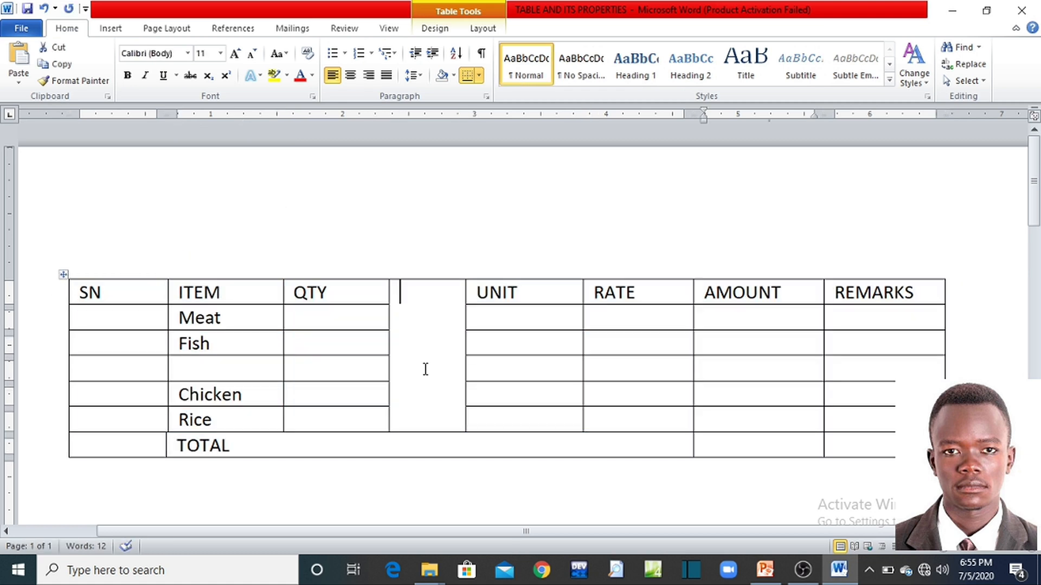
key("ctrl+v")
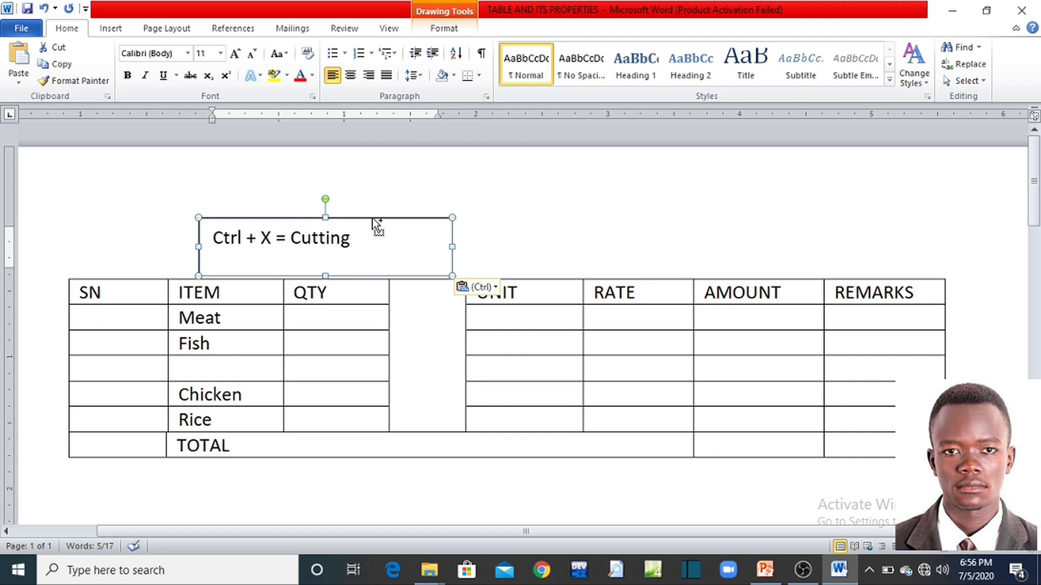
key("ctrl+x")
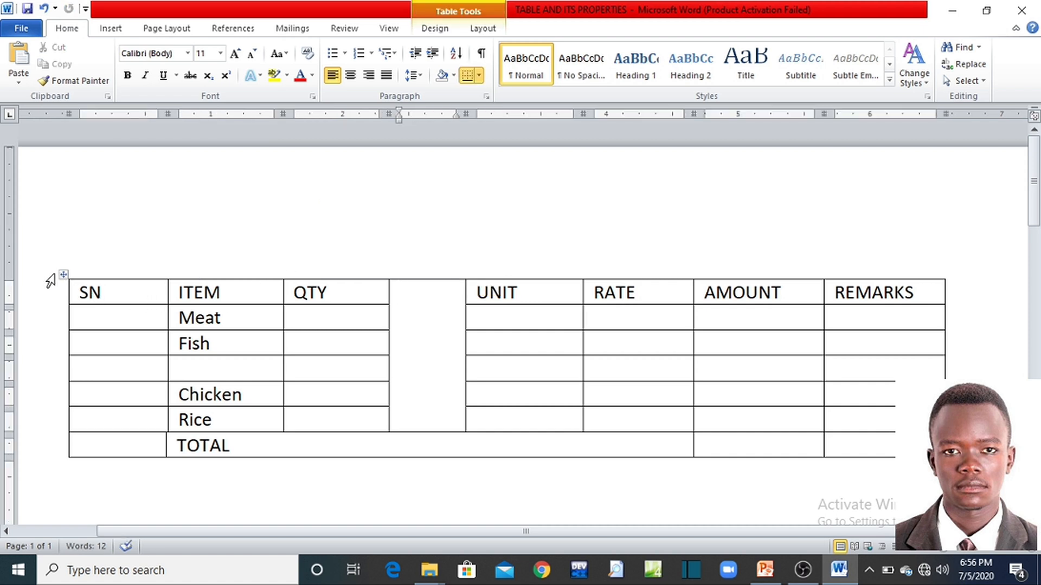
- Cut the whole table and enter the heading "Shopping list table" in its place, ending with a new line
left_click(60, 280)
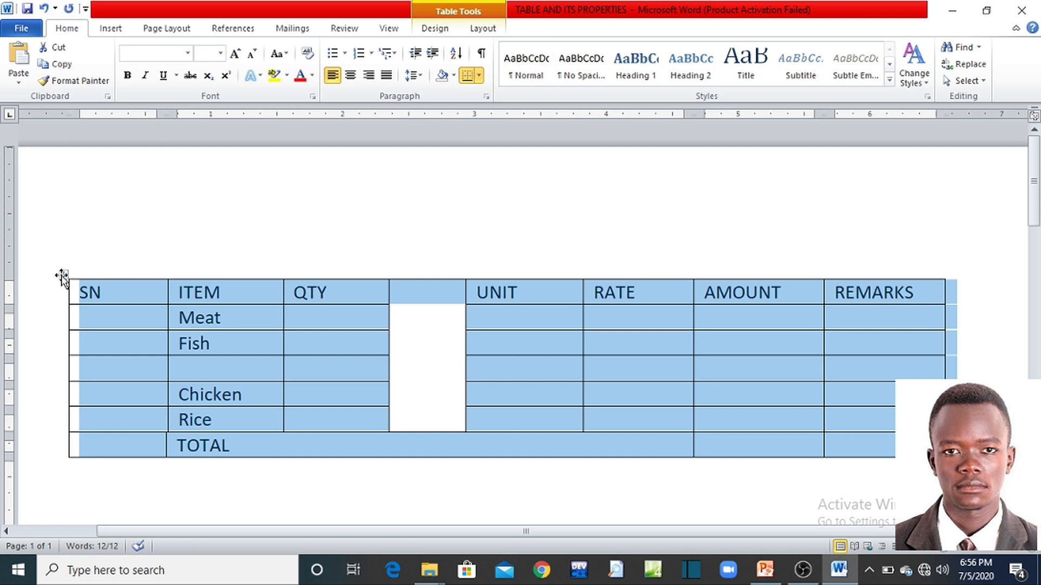
key("ctrl+x")
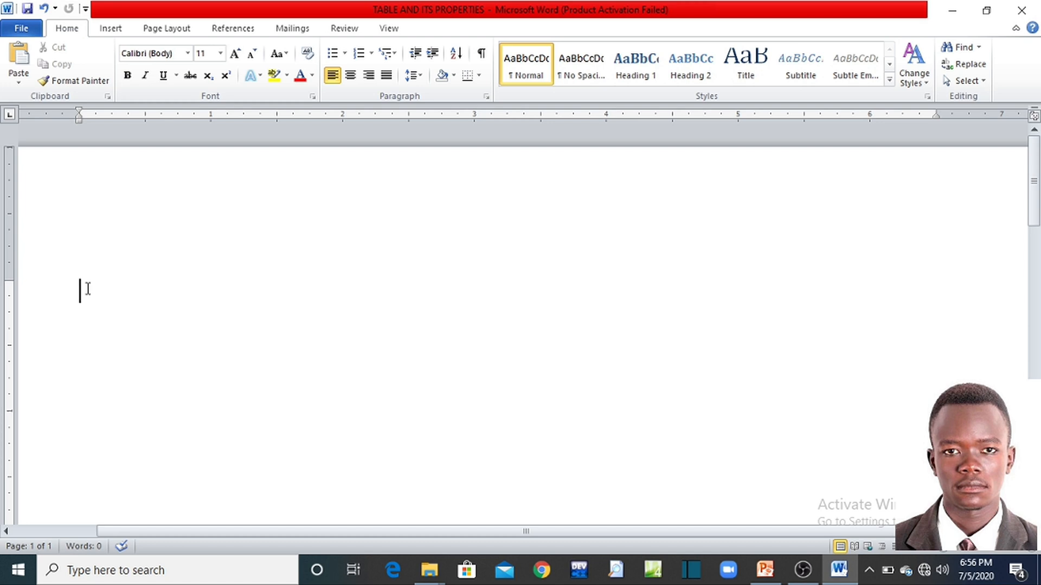
type("sh")
key("BackSpace")
key("BackSpace")
type("SHO")
key("BackSpace")
key("BackSpace")
type("hopping ")
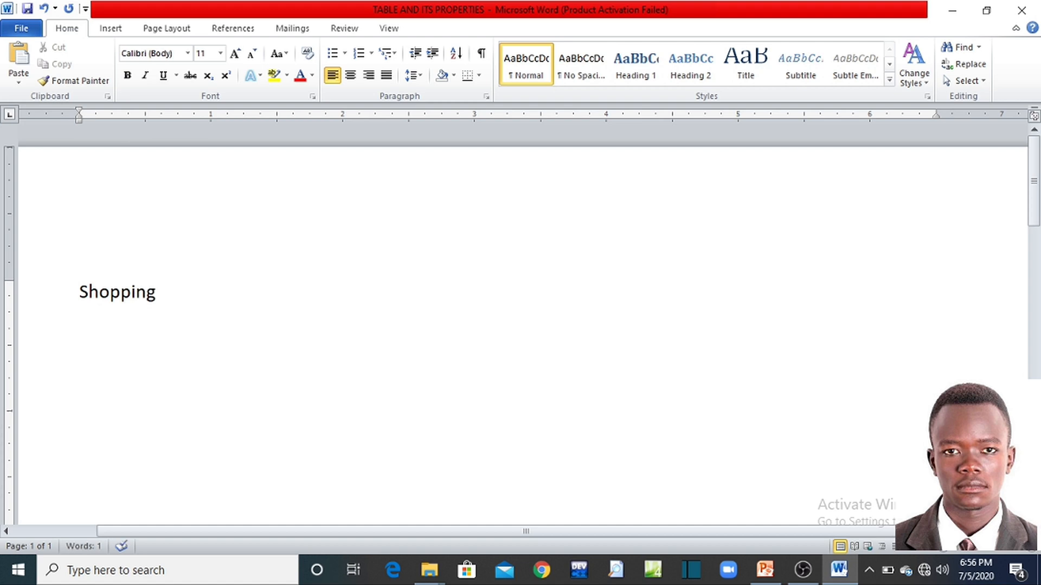
type("list table")
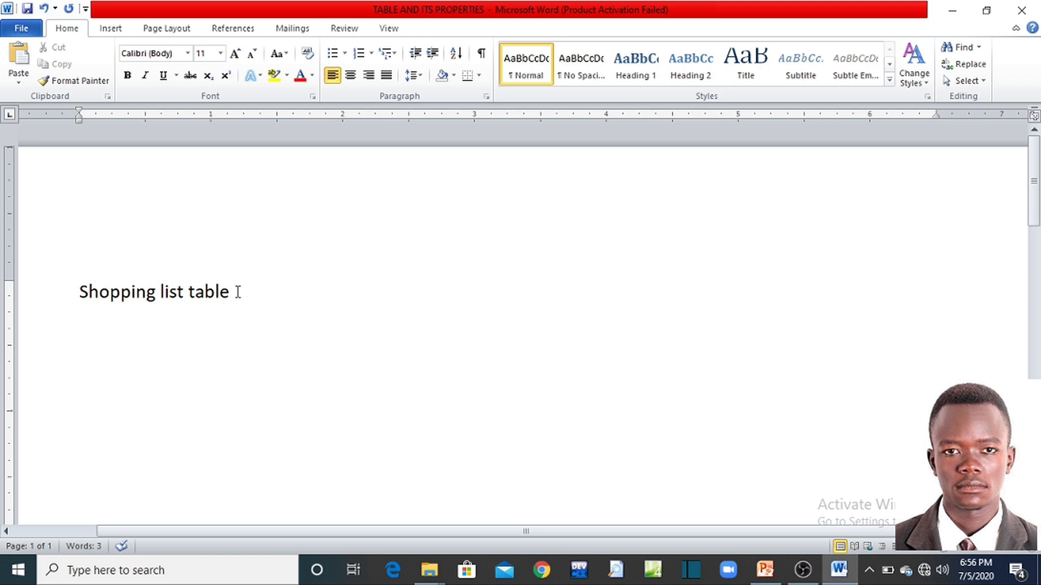
key("Return")
- Add a text box reading "Ctrl + V = Pasting", about 0.45" by 2.54", above the heading, and delete it
left_click(110, 29)
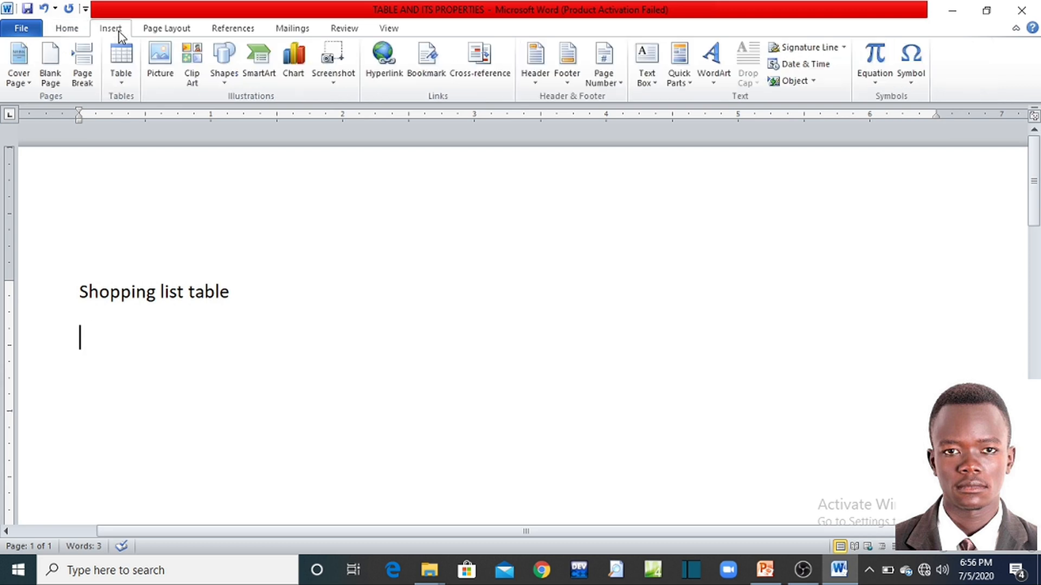
left_click(219, 71)
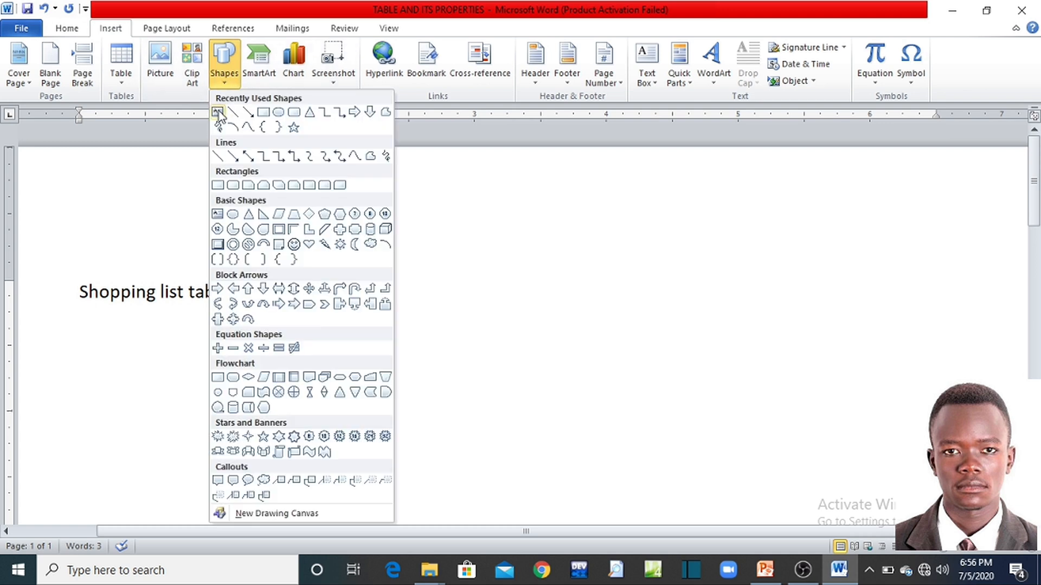
left_click(219, 111)
left_click_drag(318, 207, 549, 256)
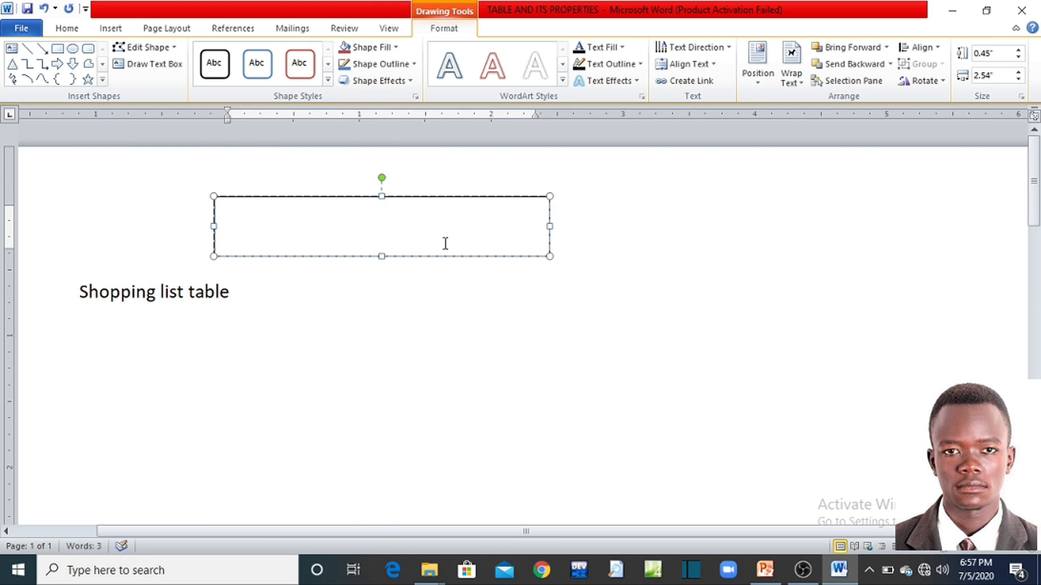
type("ctrl ")
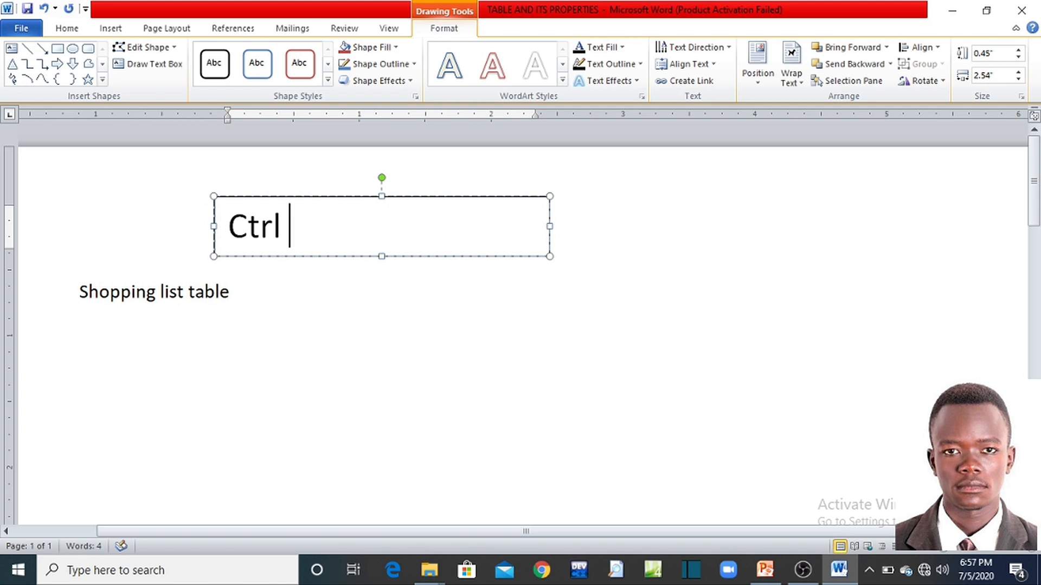
type("+ v")
key("BackSpace")
type("V")
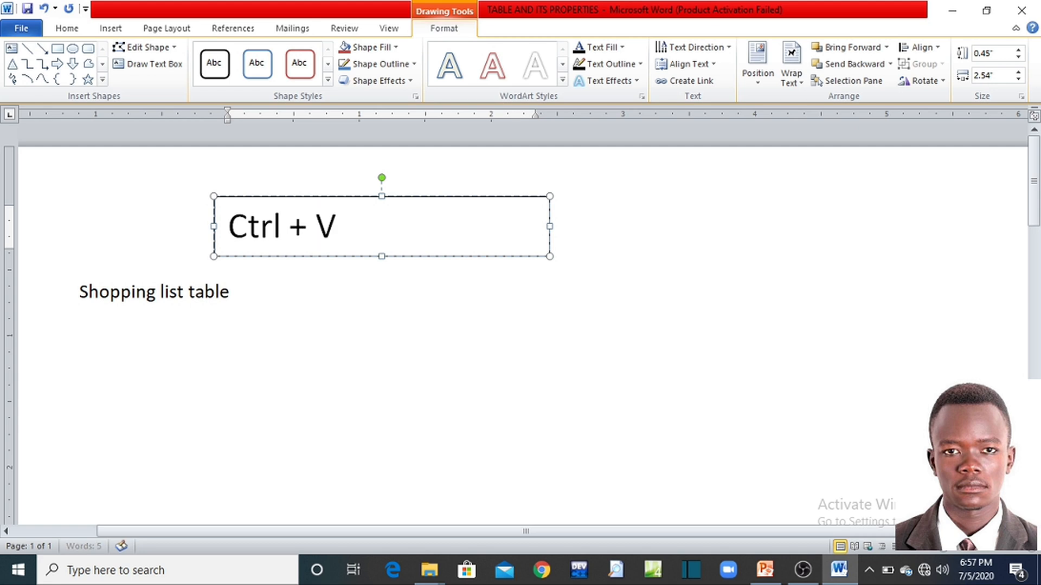
type(" = Pasting")
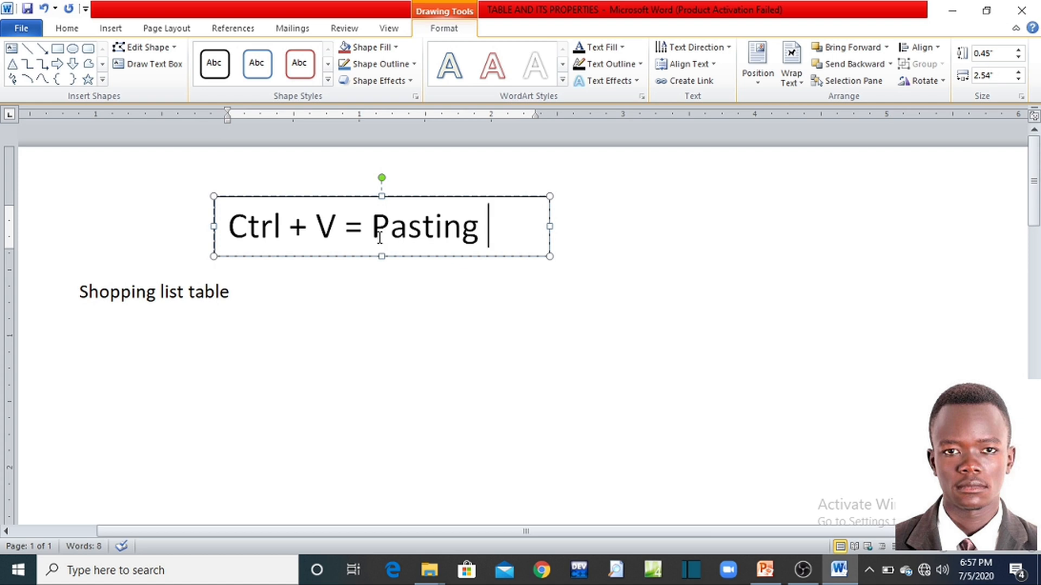
left_click(417, 196)
key("Delete")
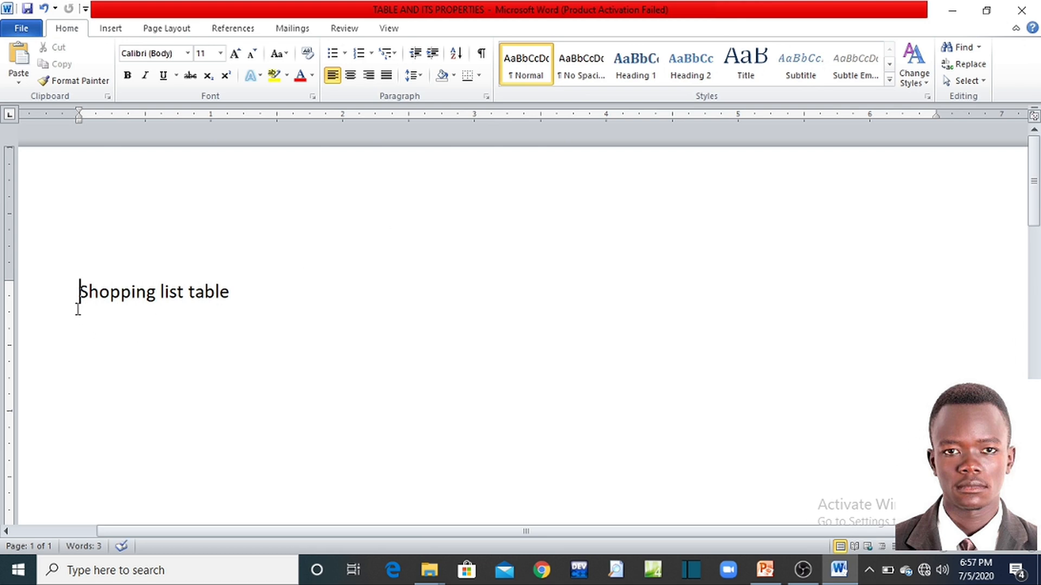
- Paste the cut table on a new line below the "Shopping list table" heading
left_click(234, 300)
key("Return")
key("ctrl+v")
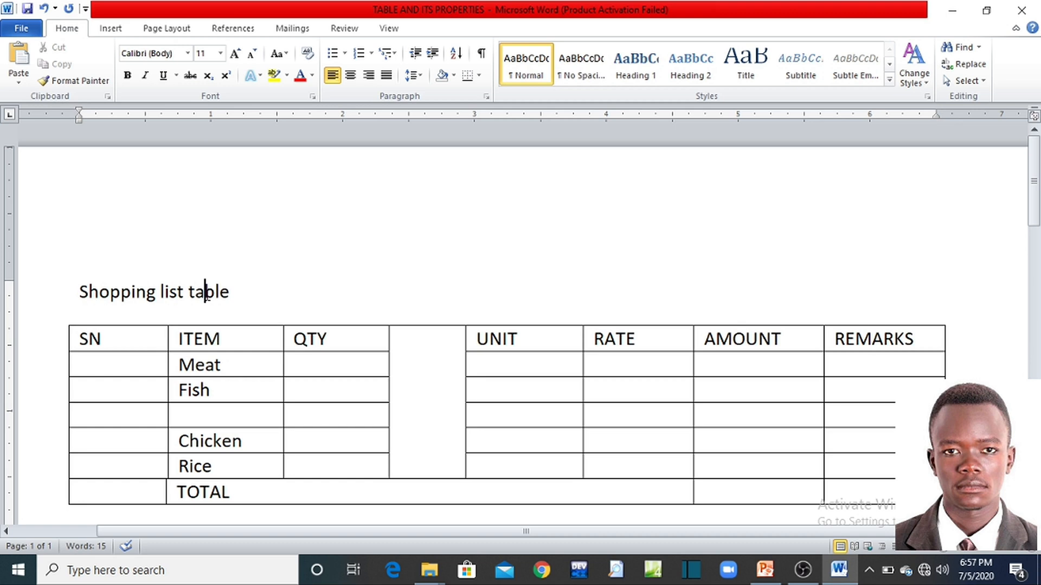
- Centre the "Shopping list table" heading and format it in bold red
left_click(62, 300)
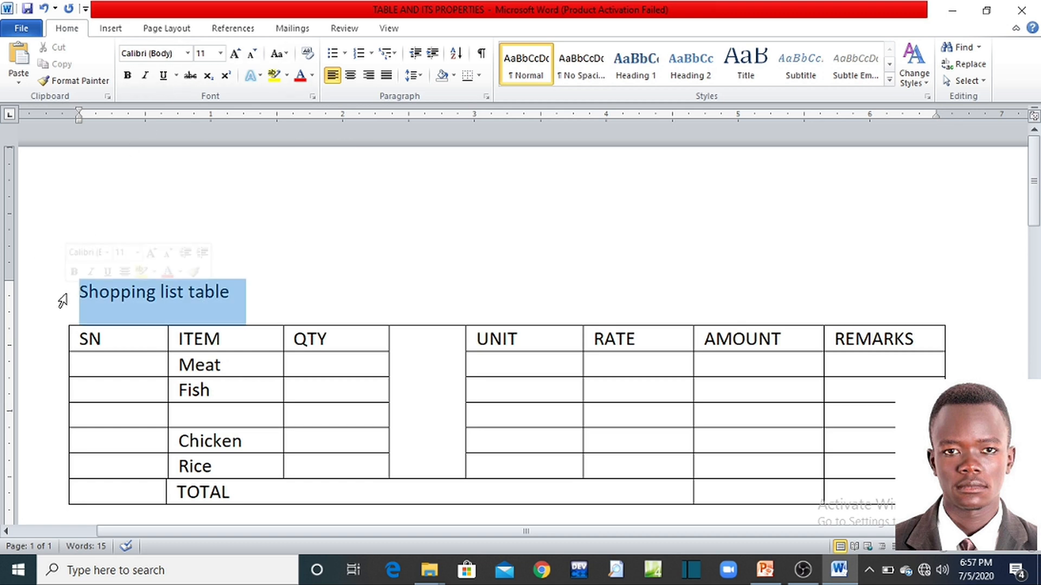
left_click(347, 77)
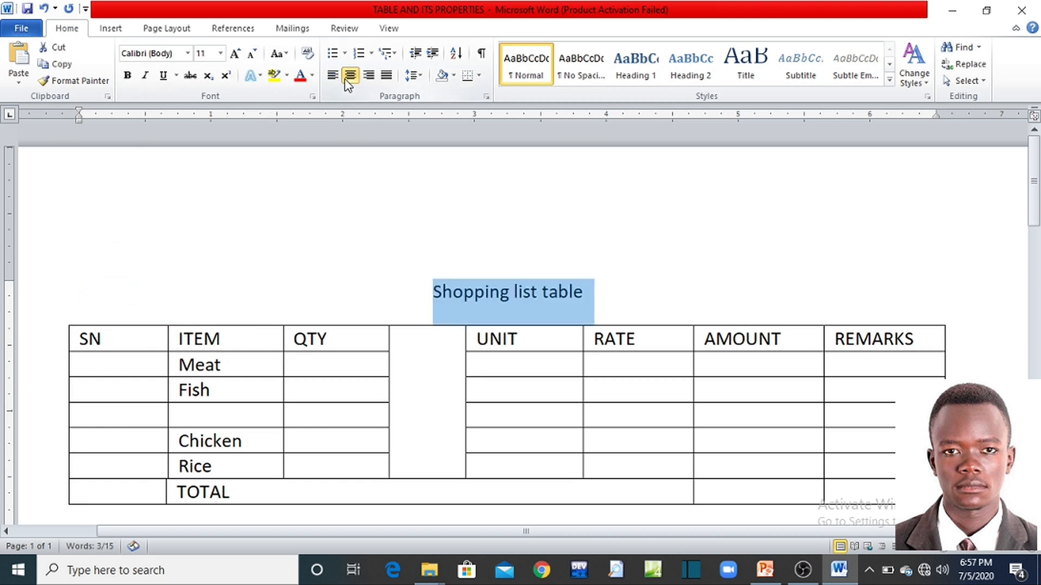
left_click(127, 79)
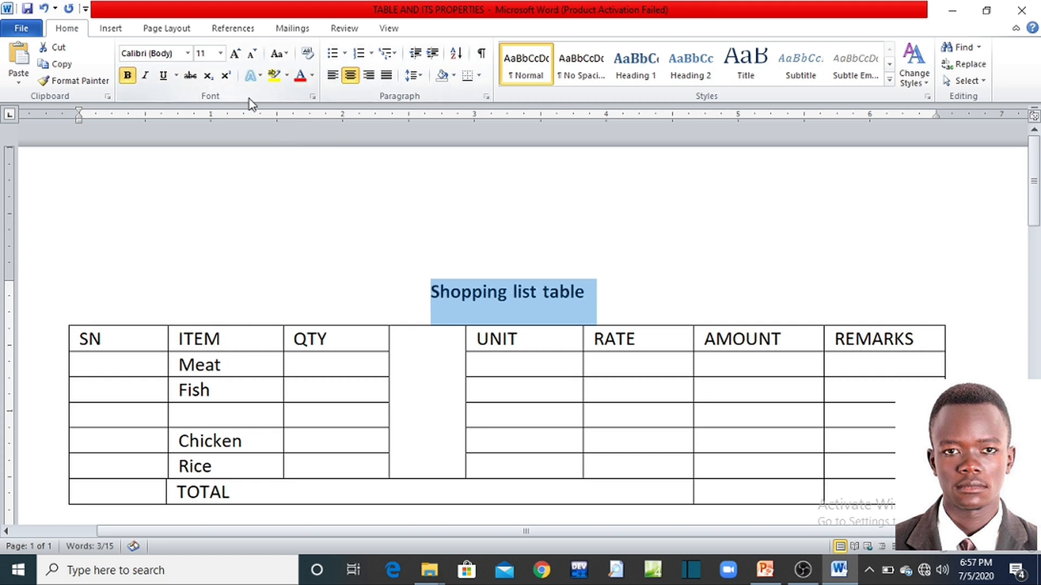
left_click(299, 77)
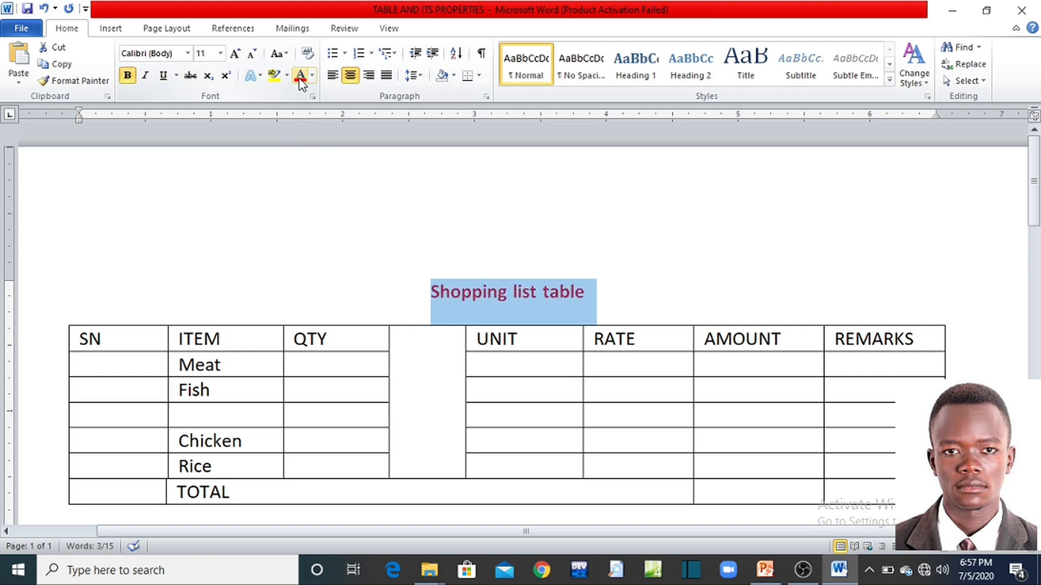
- Enlarge the heading to font size 20 and change its text to uppercase
left_click(235, 54)
left_click(235, 55)
left_click(234, 54)
left_click(234, 54)
left_click(235, 54)
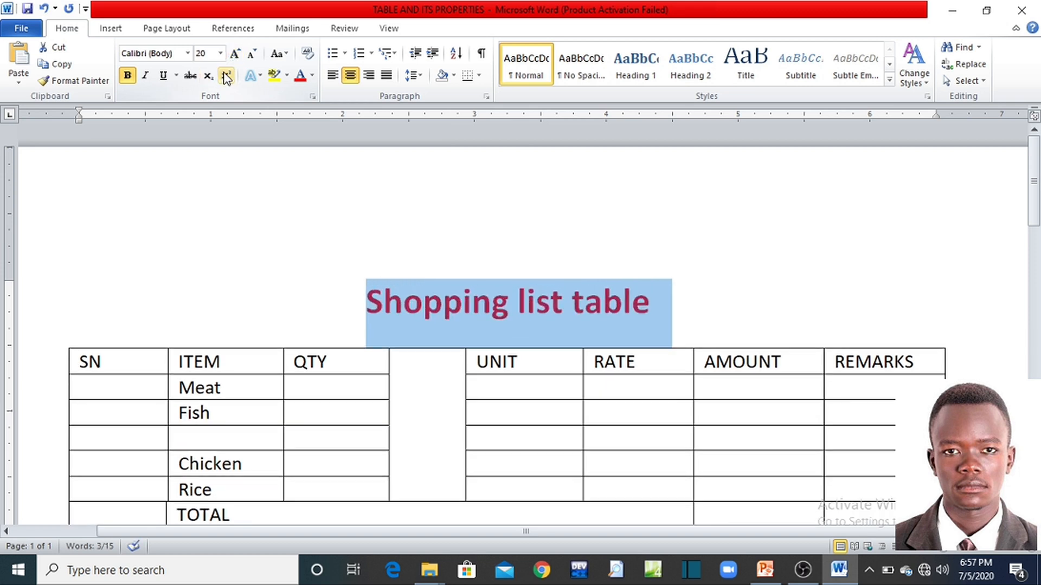
left_click(277, 54)
left_click(286, 109)
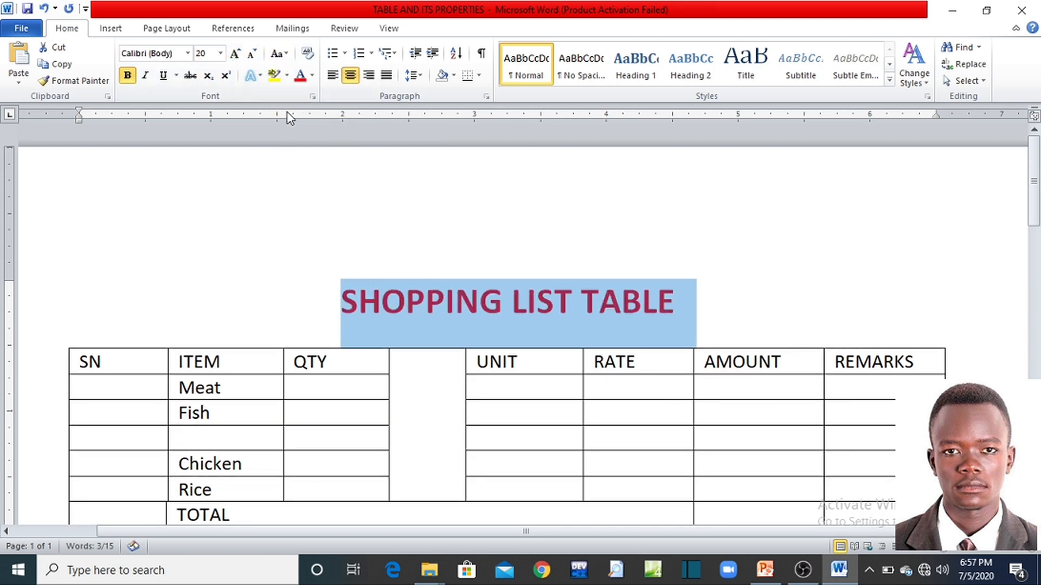
- Underline the SHOPPING LIST TABLE heading
left_click(392, 306)
left_click_drag(301, 300, 698, 312)
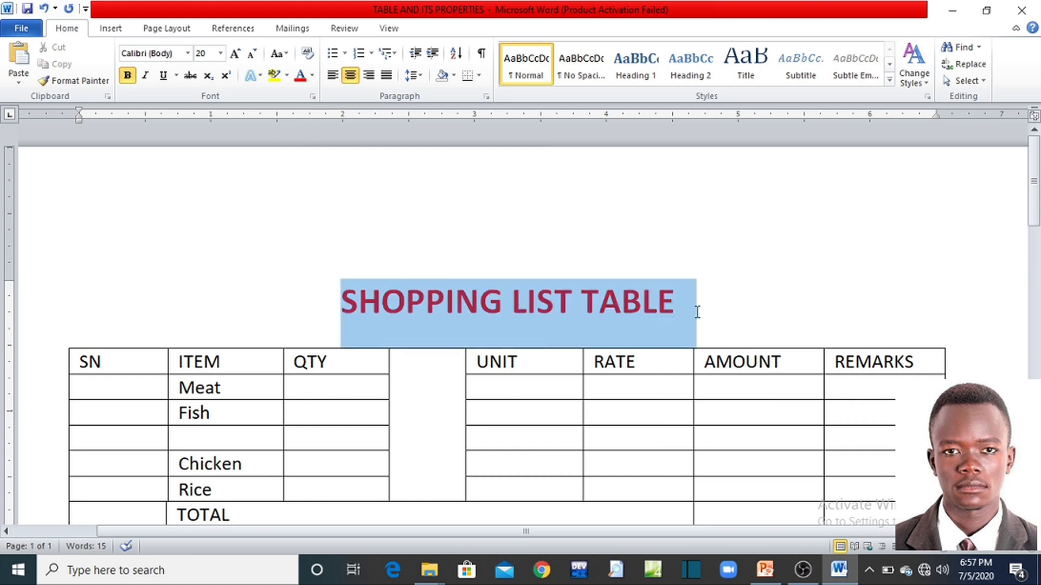
left_click(164, 76)
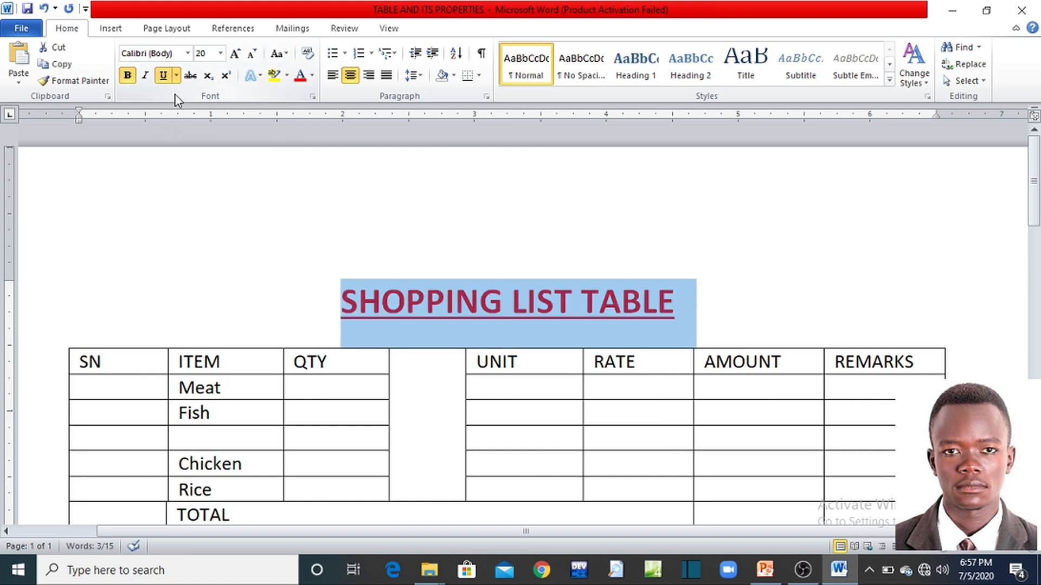
left_click(501, 299)
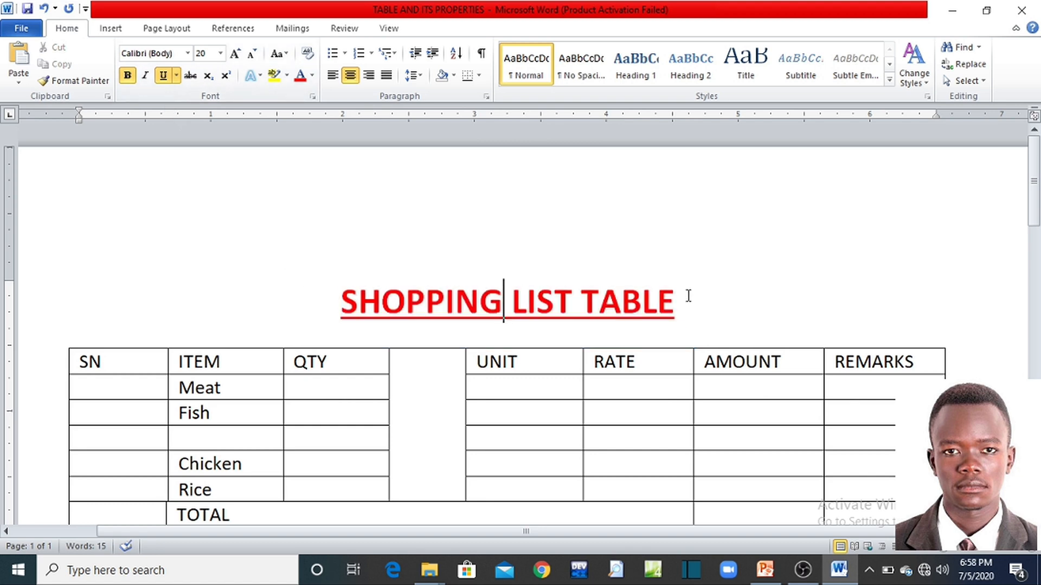
- Switch to the PowerPoint slide show to check the next table topic, and return to the Word document
scroll(690, 293, "down", 1)
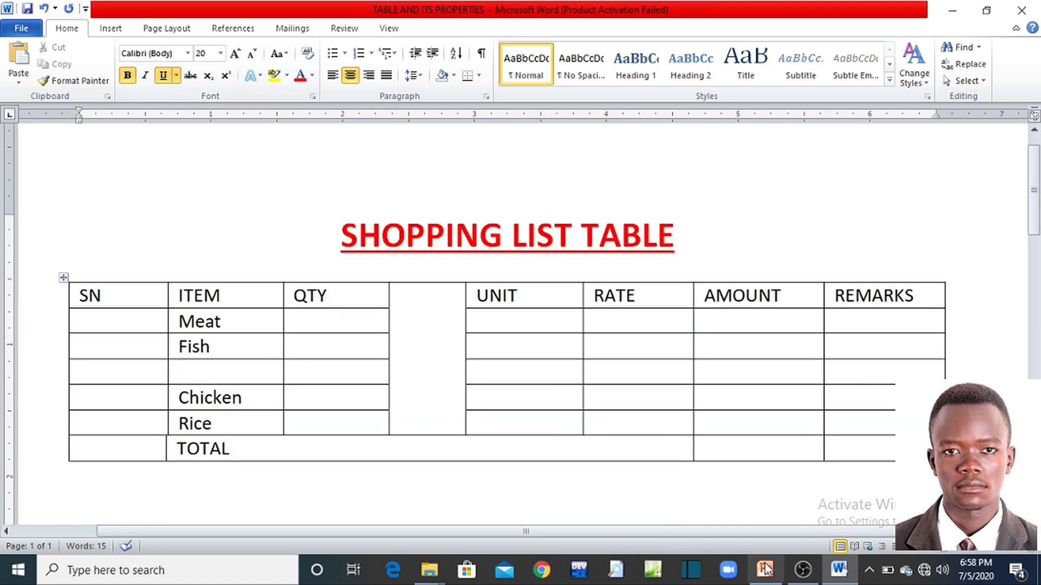
left_click(774, 581)
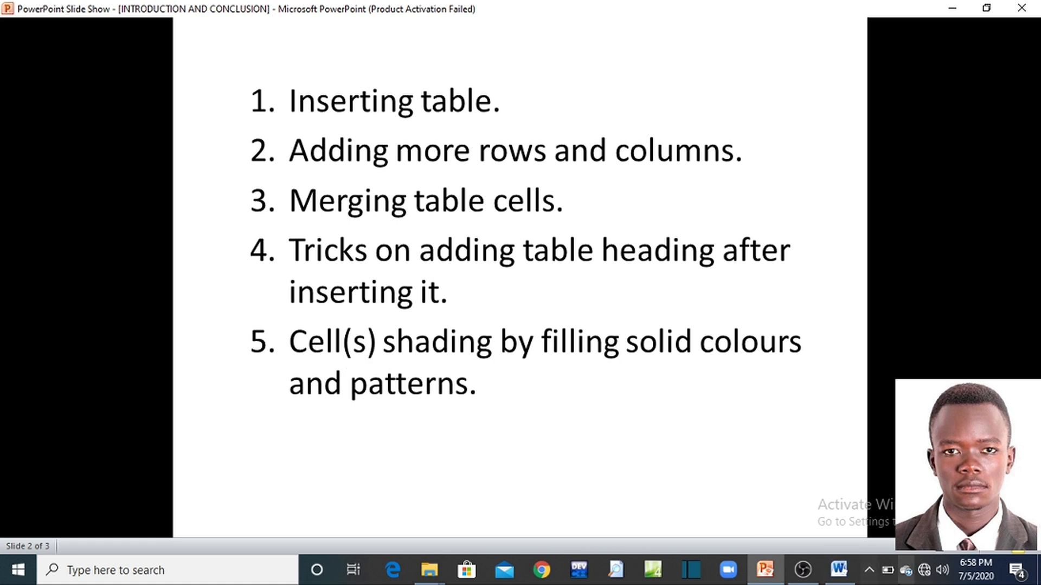
left_click(839, 577)
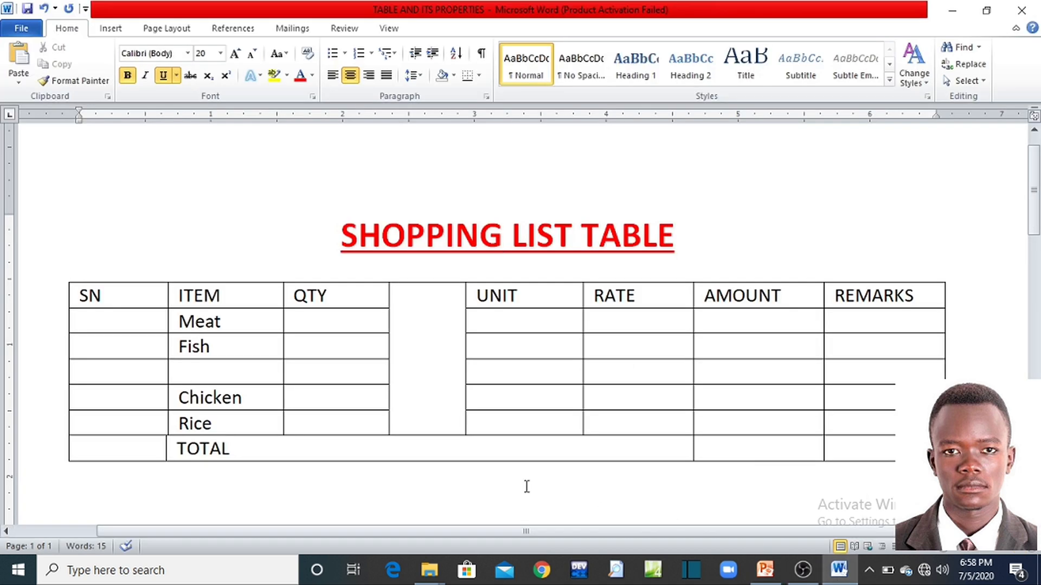
- Open the shading settings for the merged blank cell between QTY and UNIT, and check the shading topic in the PowerPoint slide show before returning to Word
left_click(402, 295)
left_click(395, 362)
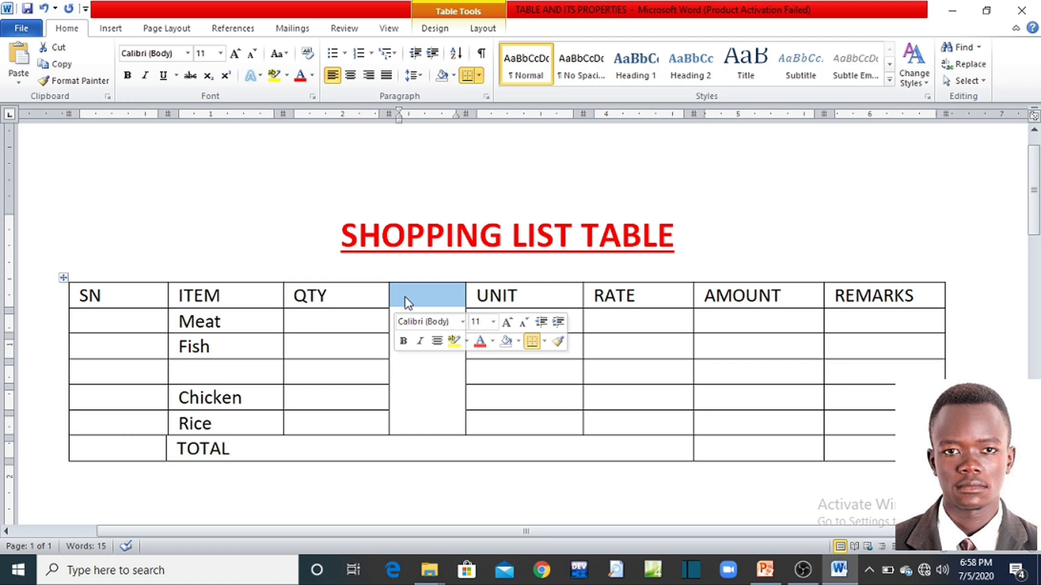
left_click(415, 347)
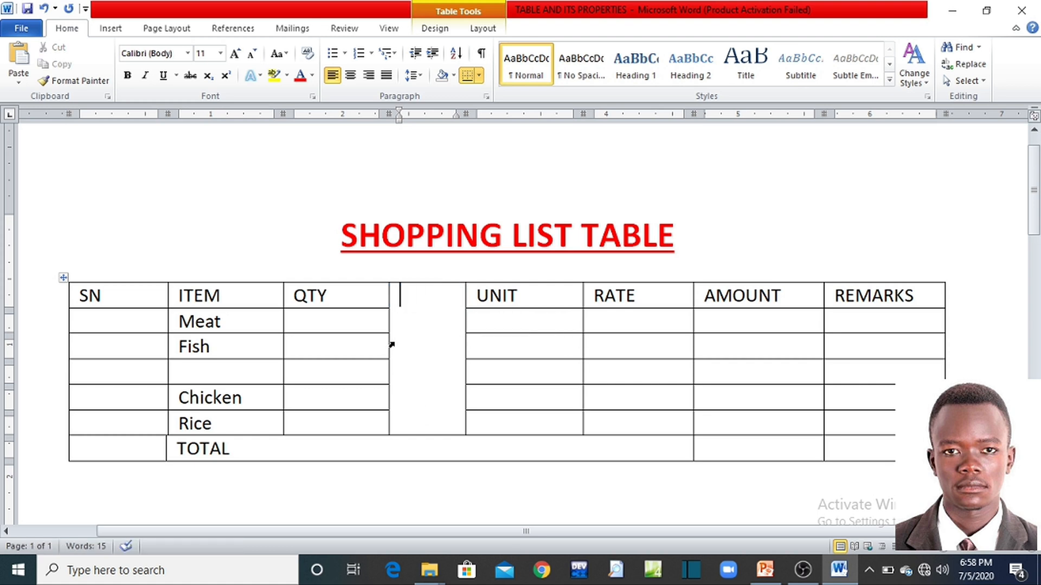
left_click(391, 344)
right_click(392, 345)
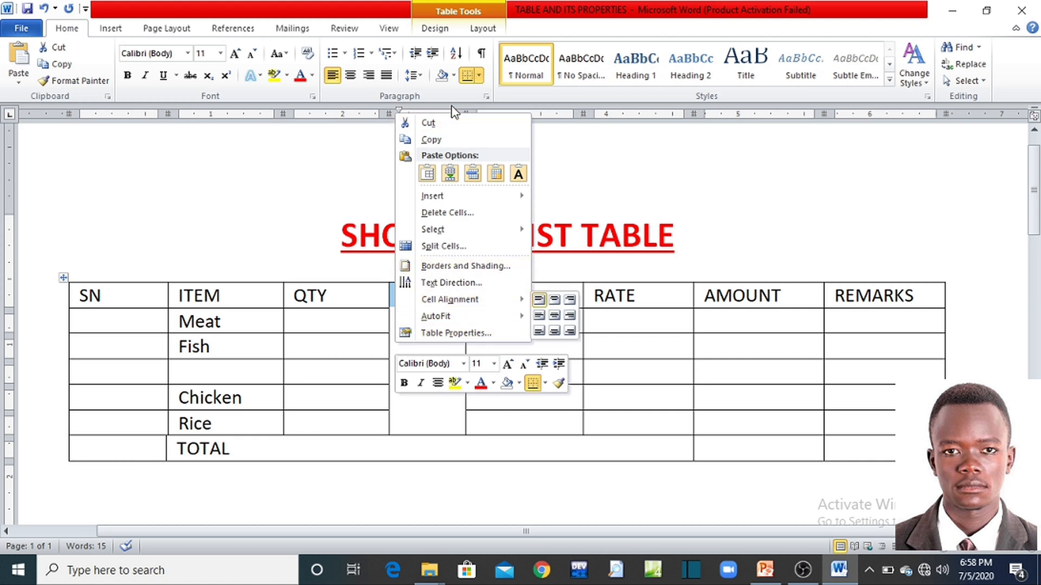
left_click(467, 267)
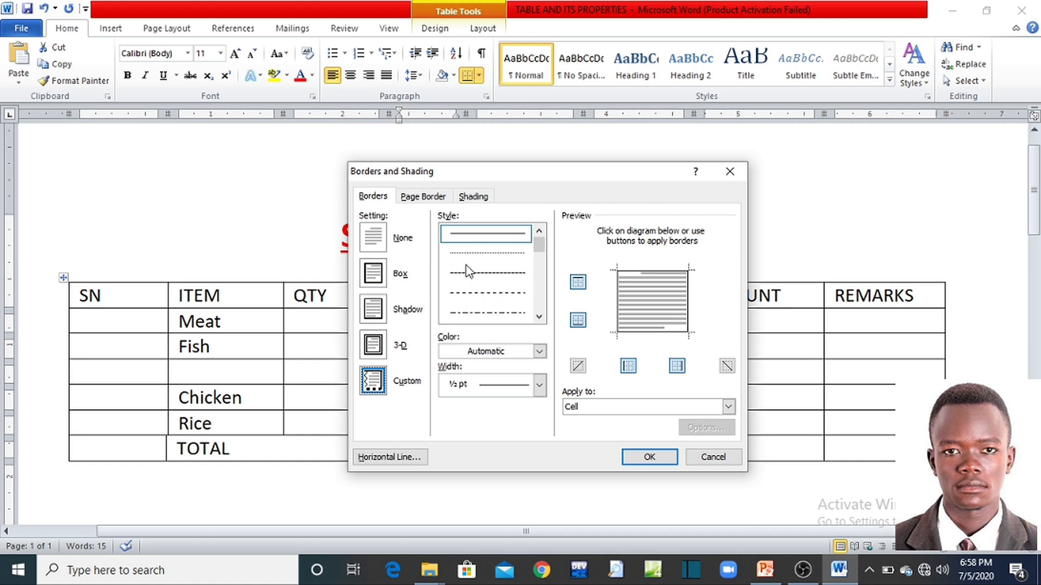
mouse_move(478, 170)
left_mouse_down()
mouse_move(372, 170)
mouse_move(440, 168)
mouse_move(439, 155)
mouse_move(457, 169)
left_mouse_up()
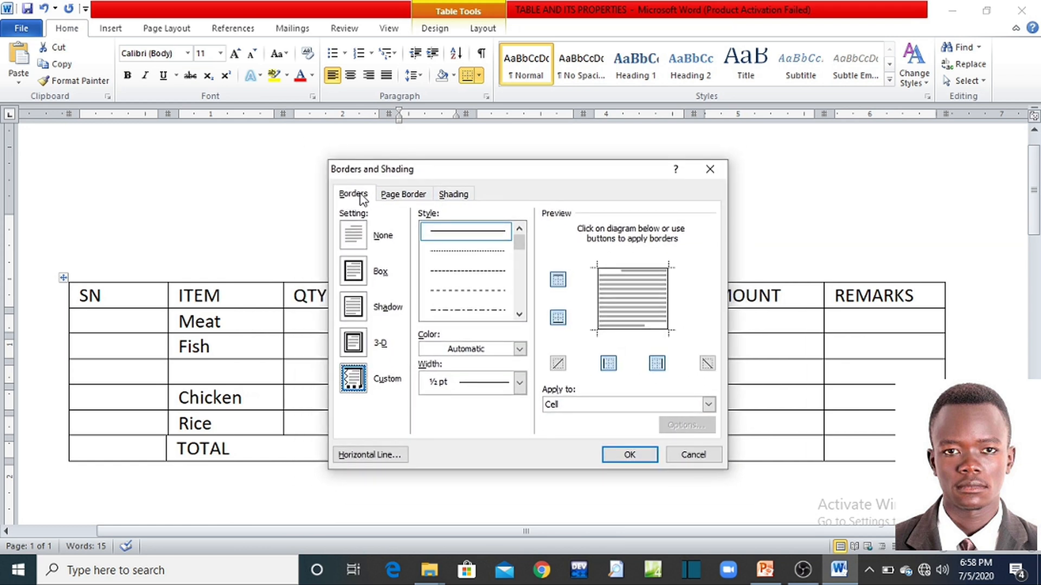
left_click(454, 195)
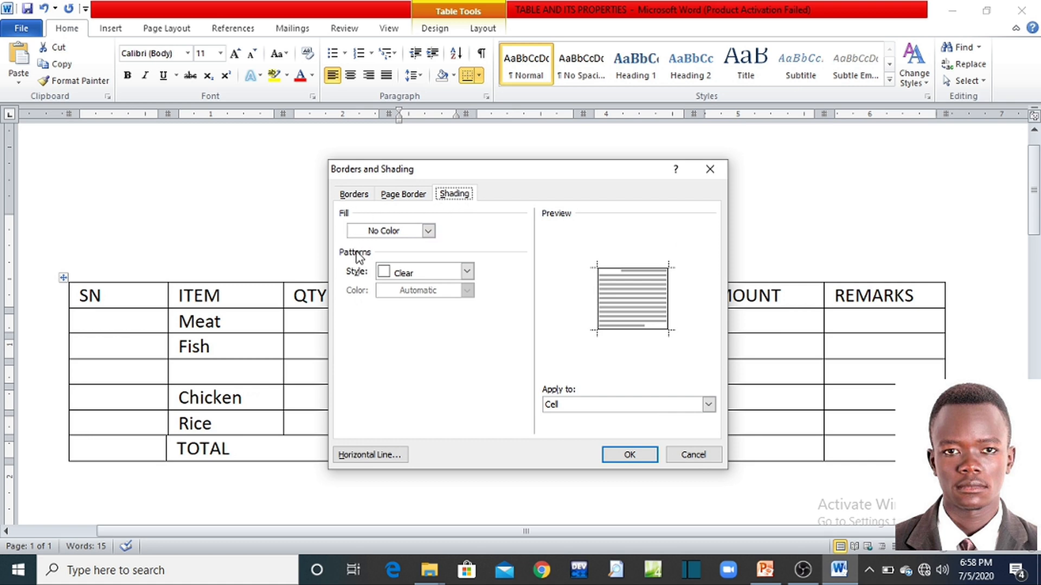
left_click(764, 570)
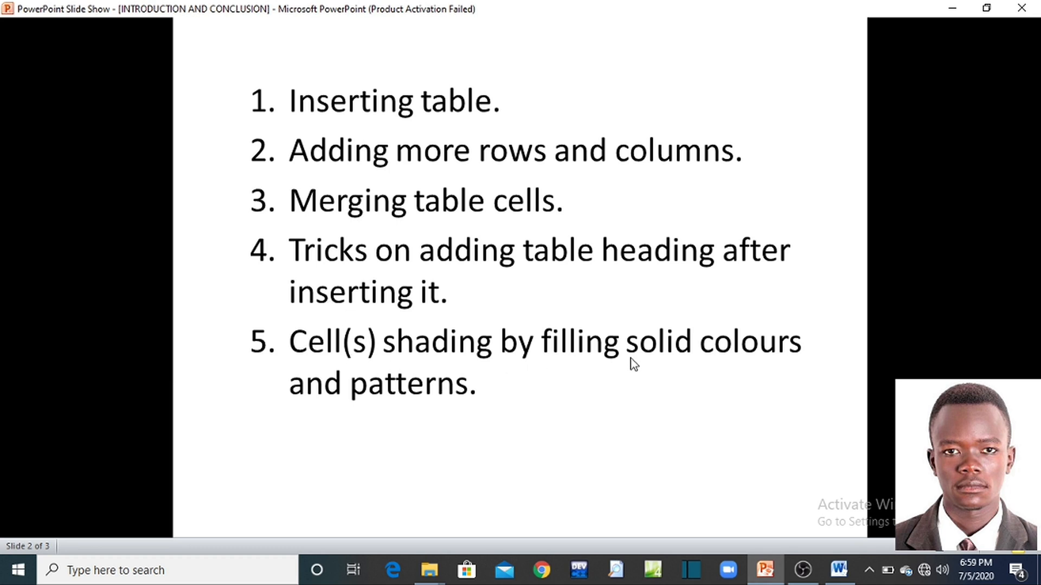
left_click(845, 578)
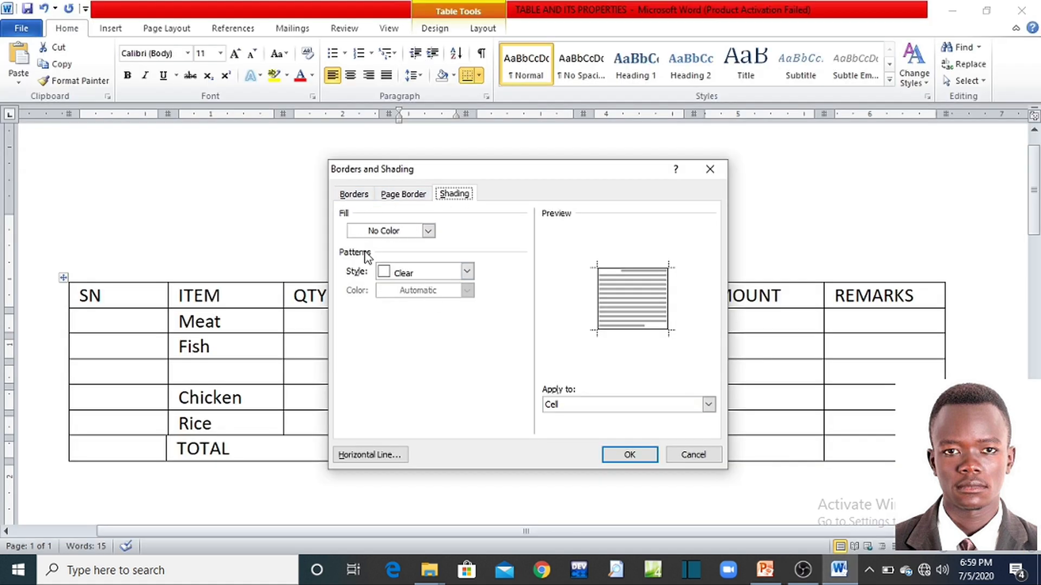
- Fill the merged blank cell between QTY and UNIT with a light blue theme colour and save the document
left_click(428, 232)
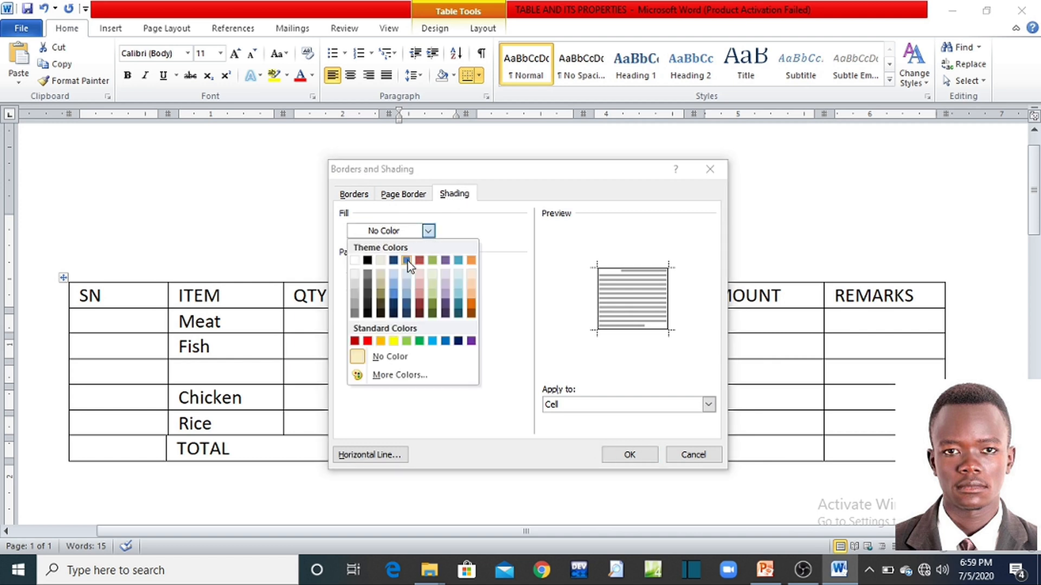
left_click(403, 292)
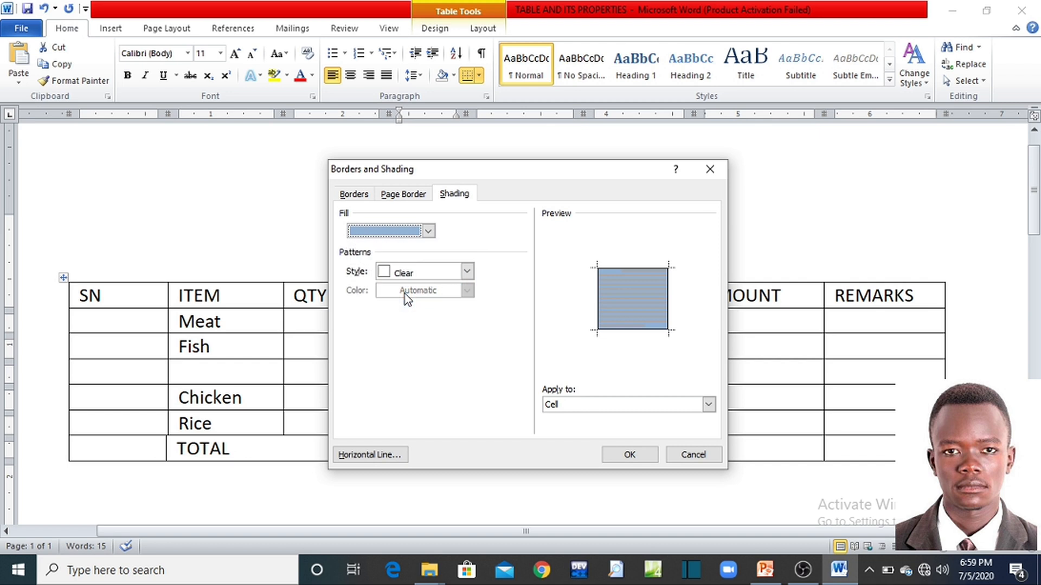
left_click(618, 455)
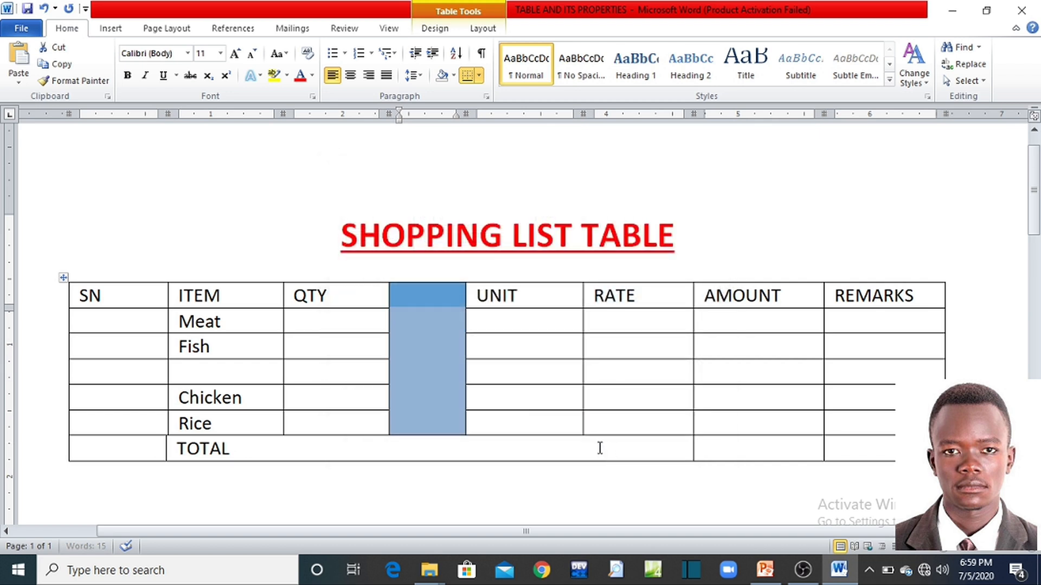
left_click(518, 388)
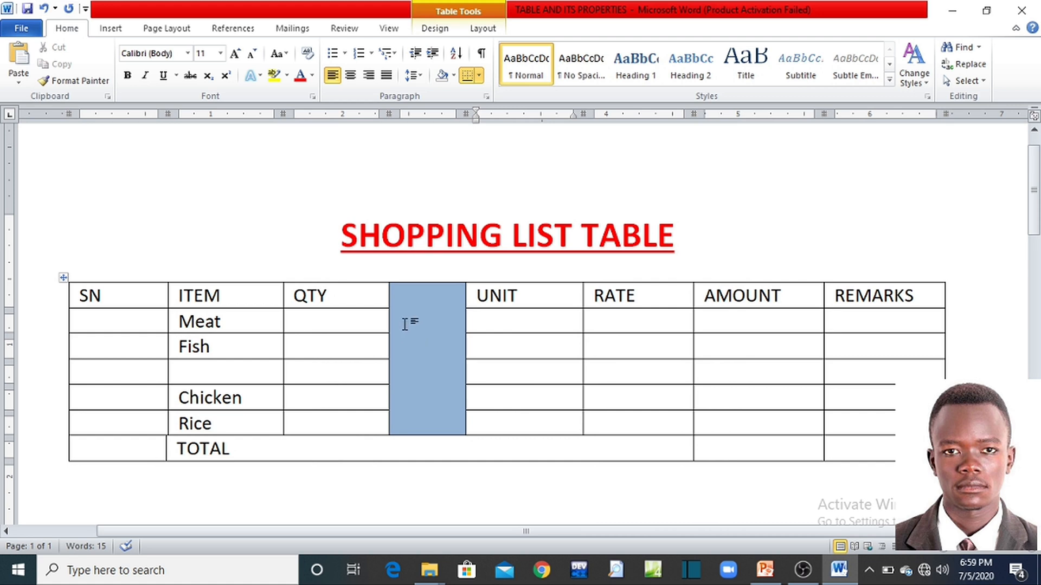
left_click(246, 428)
key("ctrl+s")
- Open the shading settings for the REMARKS cell in the TOTAL row
left_click_drag(876, 535, 933, 534)
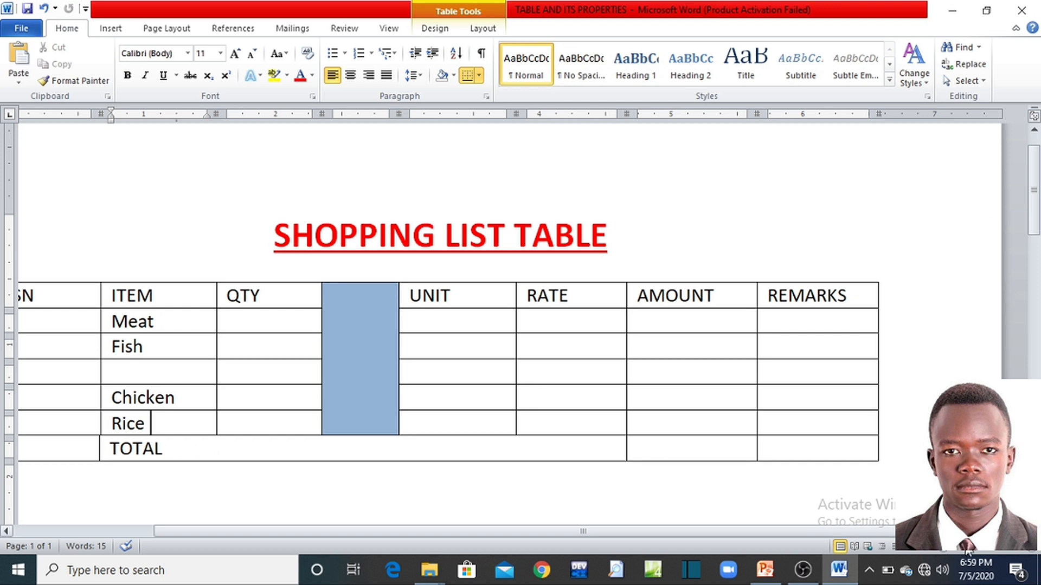
left_click(943, 549)
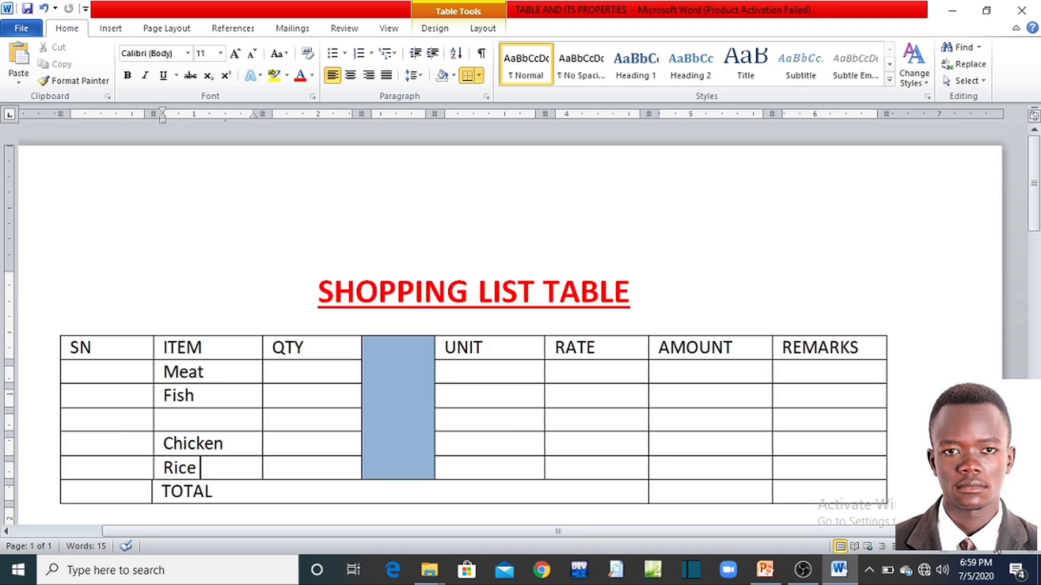
left_click(944, 551)
left_click(944, 551)
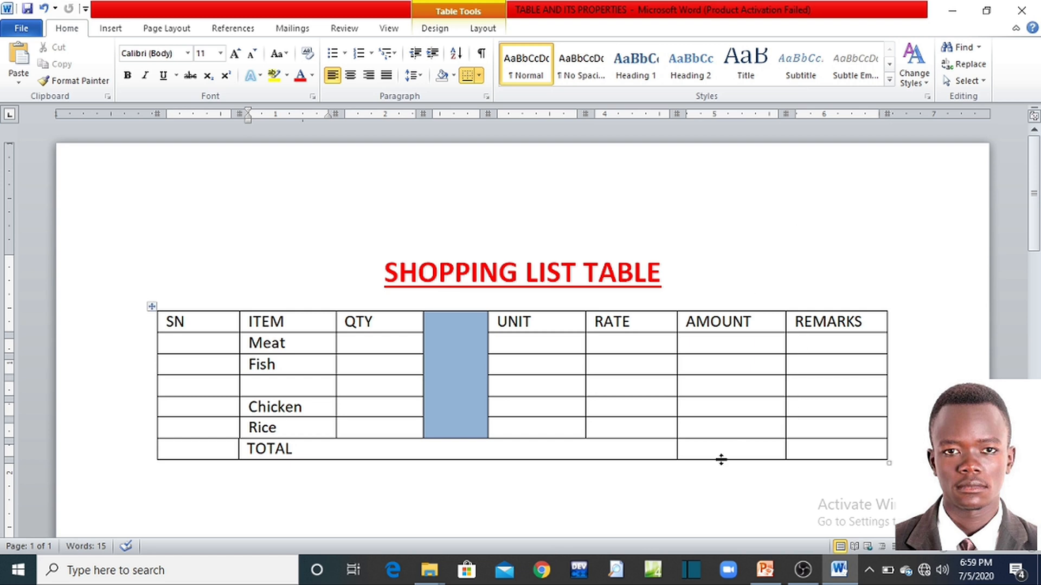
left_click(788, 456)
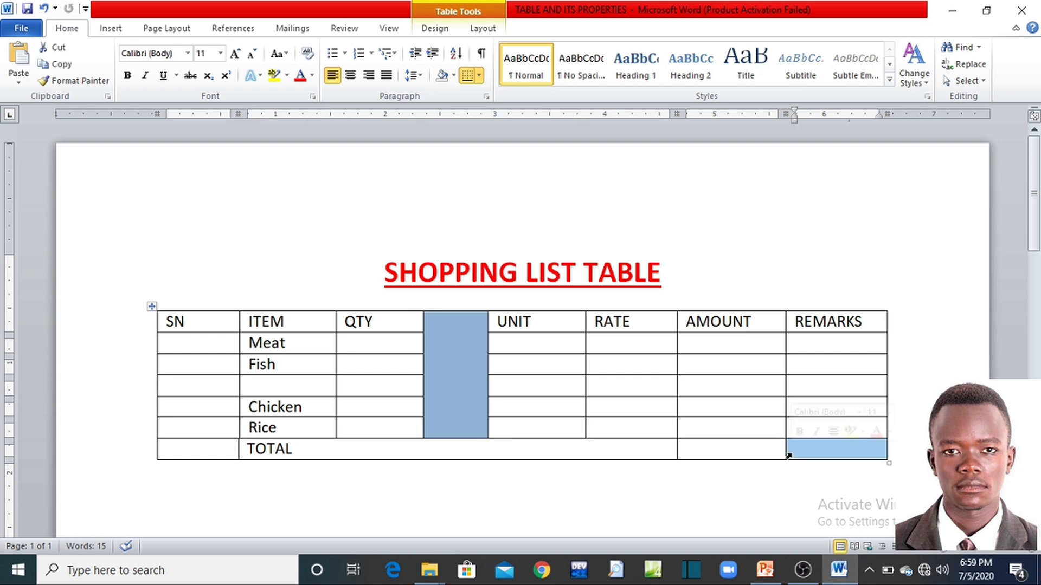
right_click(791, 458)
left_click(822, 375)
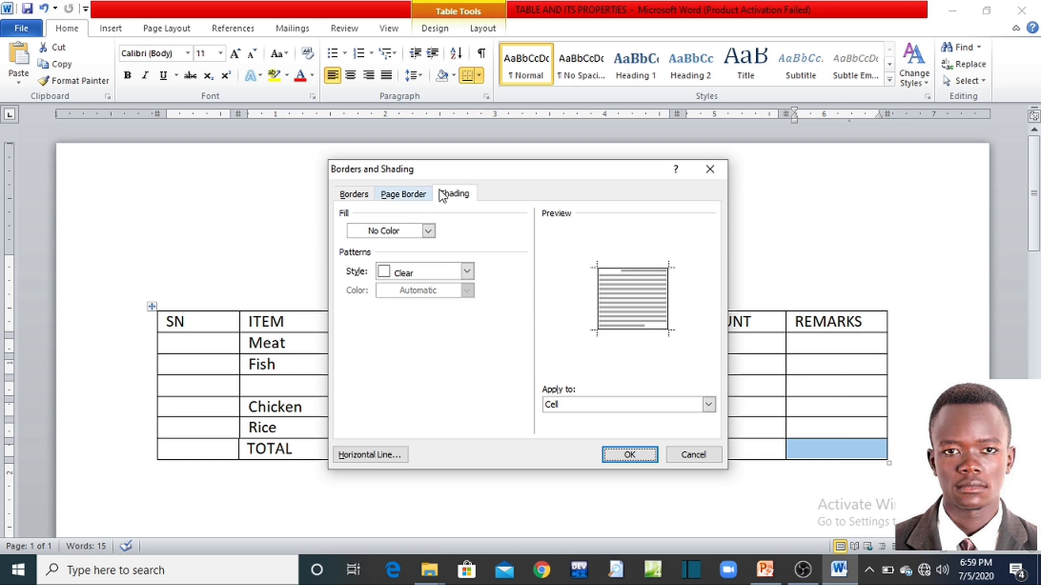
left_click_drag(448, 170, 441, 170)
left_click(437, 198)
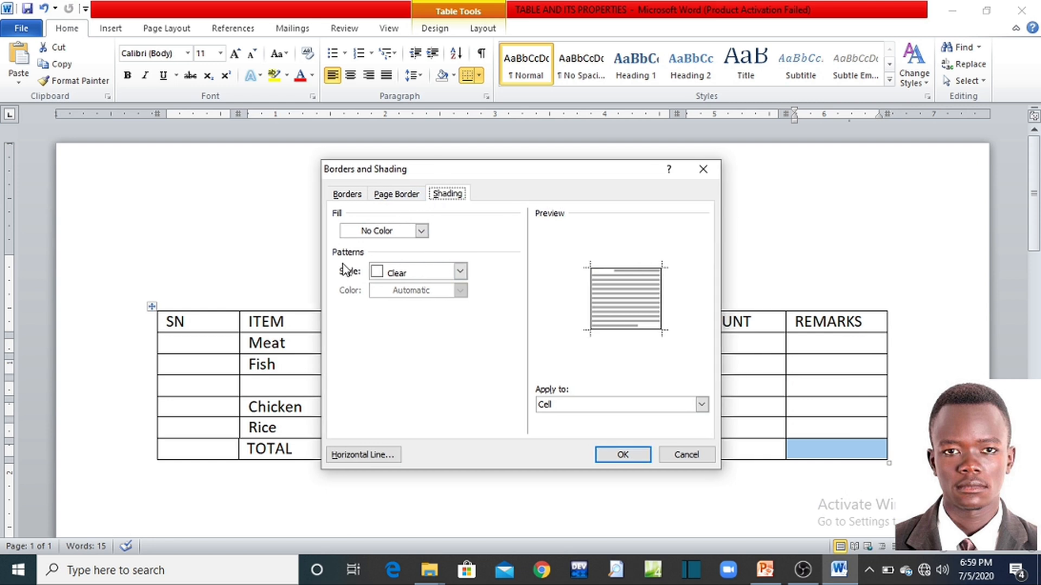
- Apply the Dk Up Diagonal pattern to the REMARKS cell in the TOTAL row
left_click(460, 272)
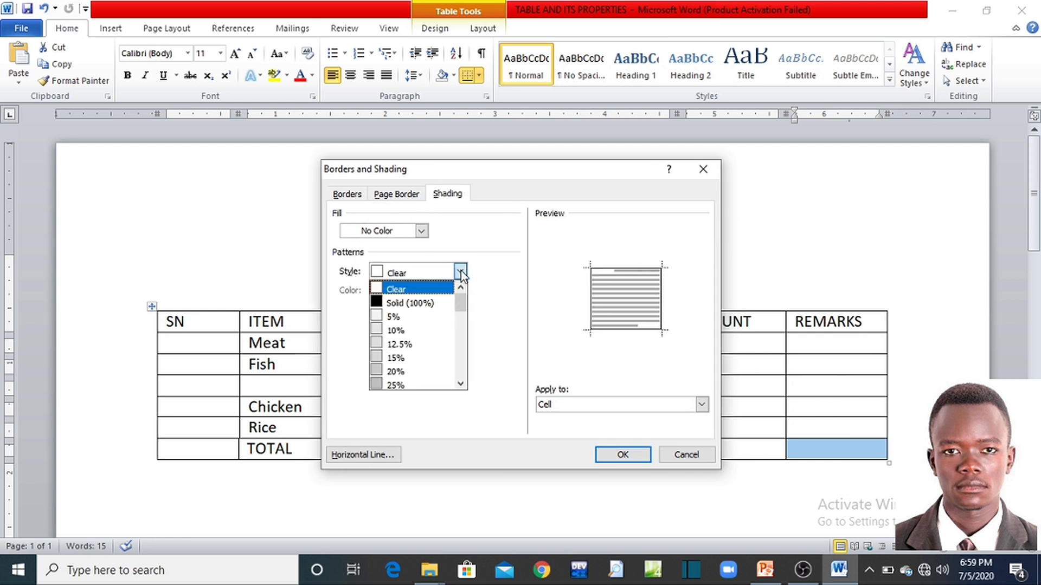
left_click(460, 384)
left_click(460, 384)
left_click(460, 384)
left_click(461, 384)
left_click(461, 384)
left_click(461, 384)
left_click(460, 384)
left_click(461, 384)
left_click(460, 384)
left_click(460, 384)
left_click(460, 384)
left_click(461, 384)
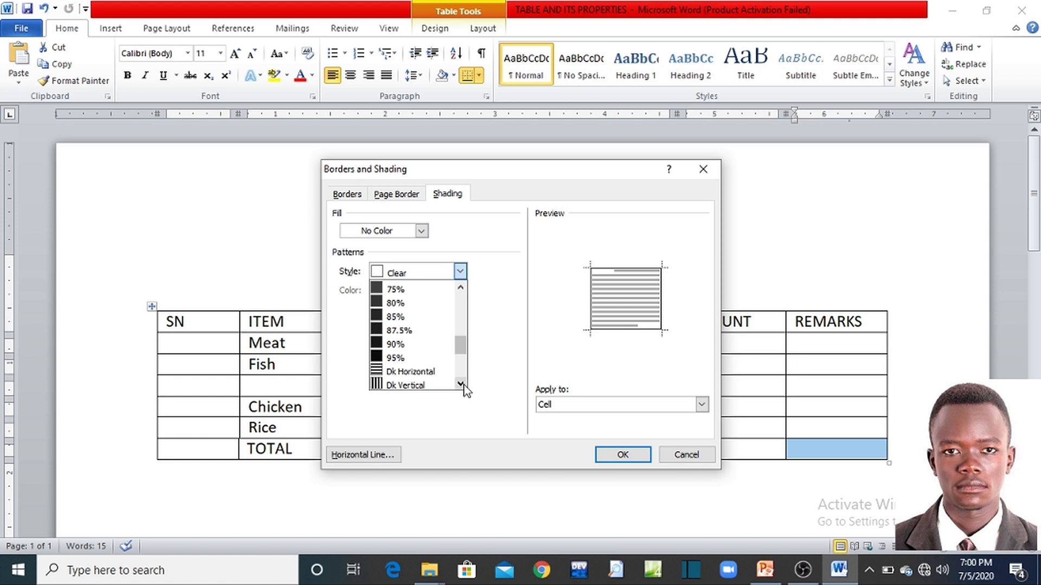
left_click(461, 384)
left_click(461, 384)
left_click(460, 384)
left_click(460, 384)
left_click(460, 384)
left_click(460, 384)
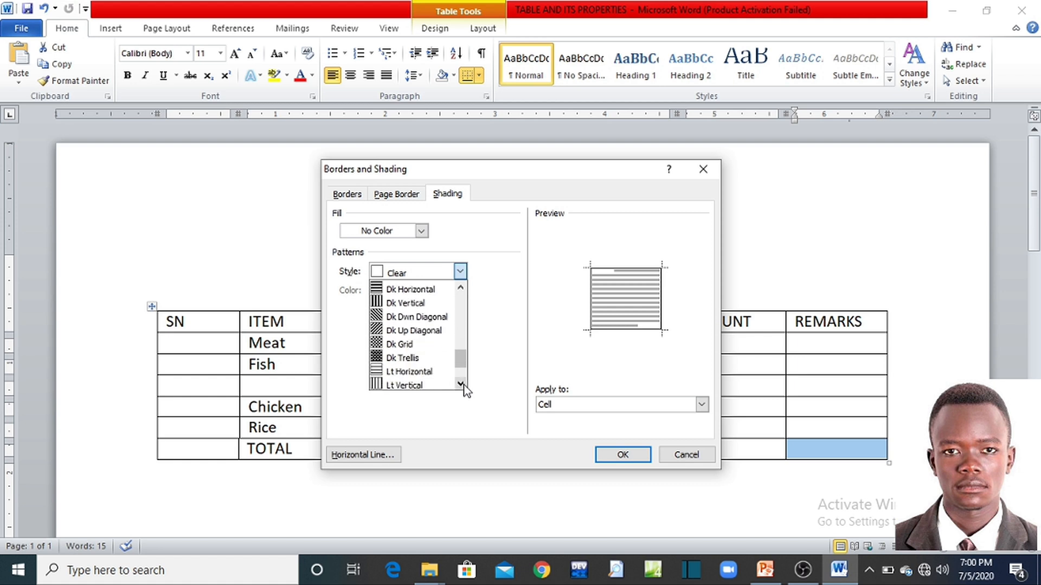
left_click(460, 384)
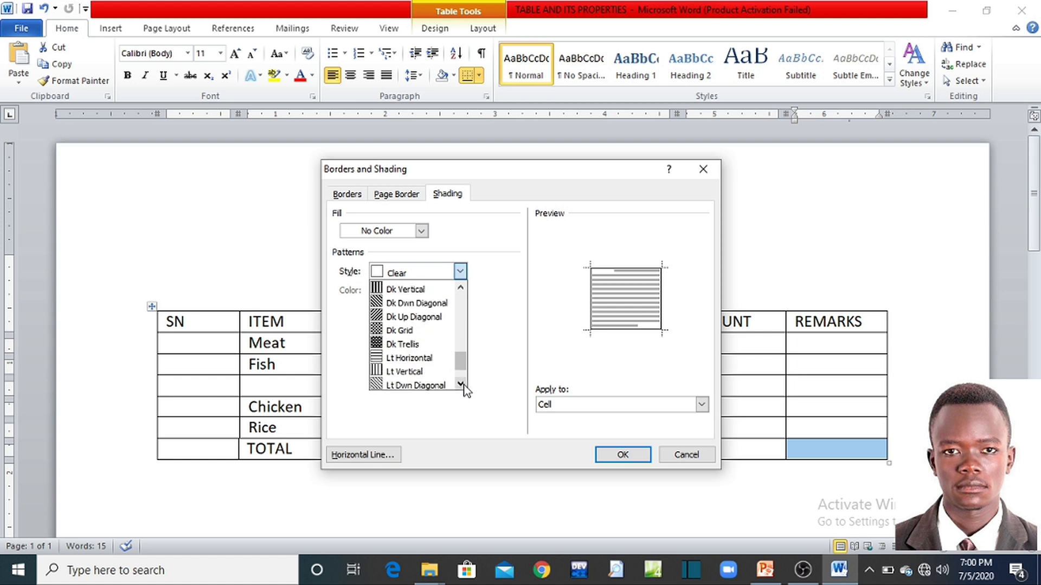
left_click(391, 319)
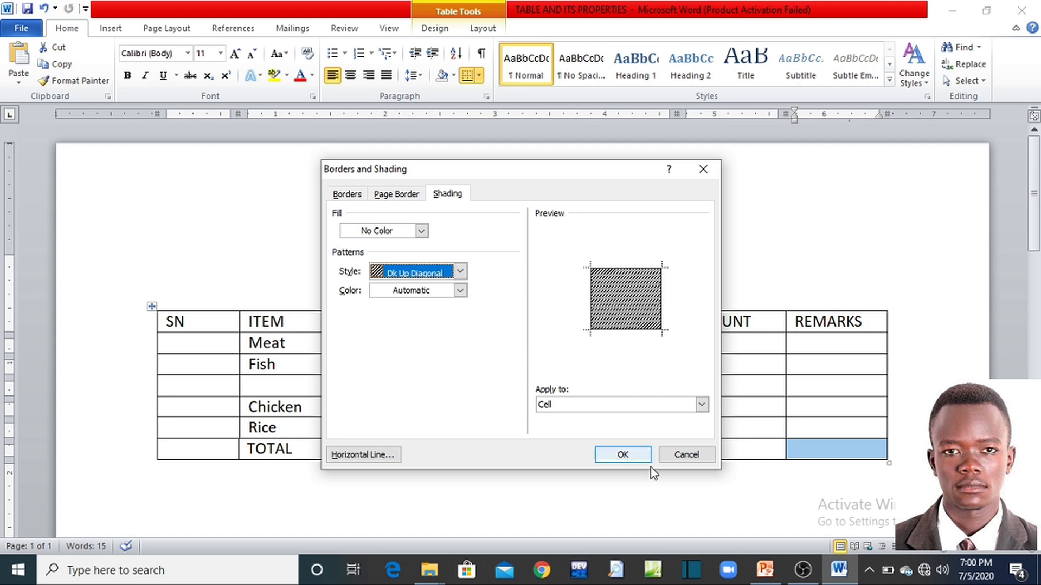
left_click(622, 454)
left_click(601, 428)
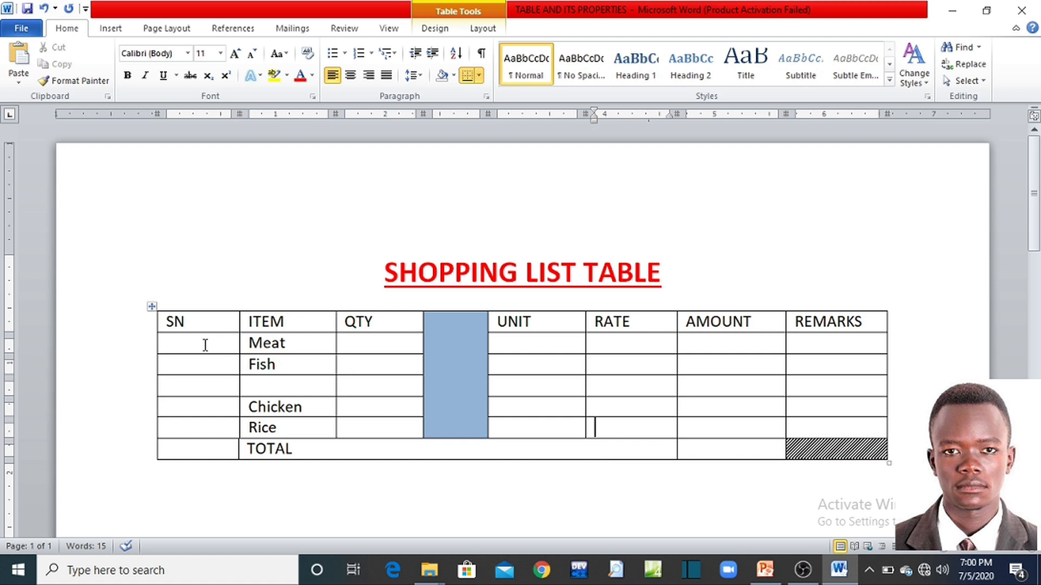
- Shade all SN column cells below the header with the Lt Up Diagonal pattern
left_click_drag(205, 345, 212, 445)
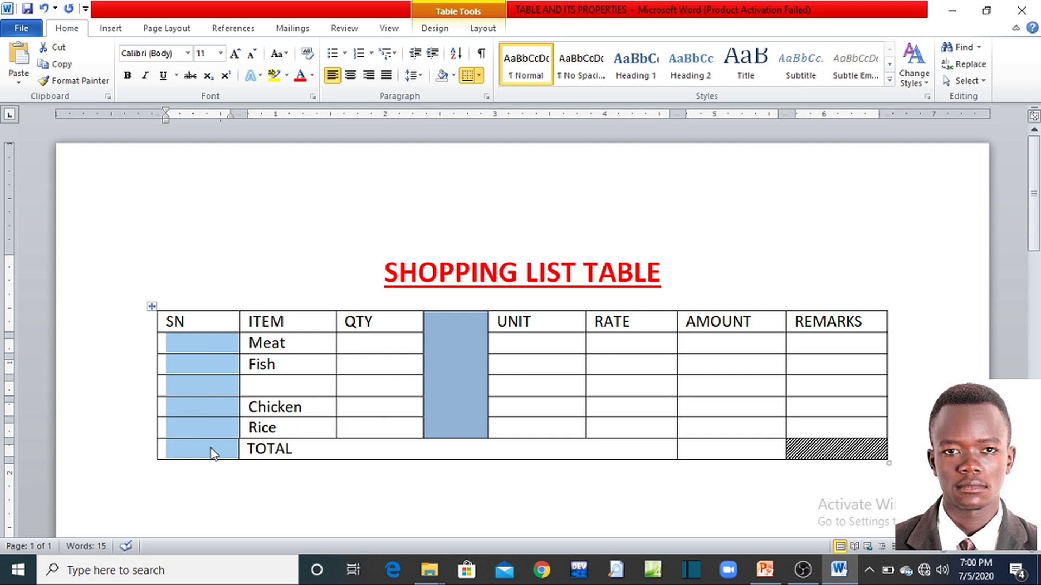
right_click(212, 447)
left_click(267, 376)
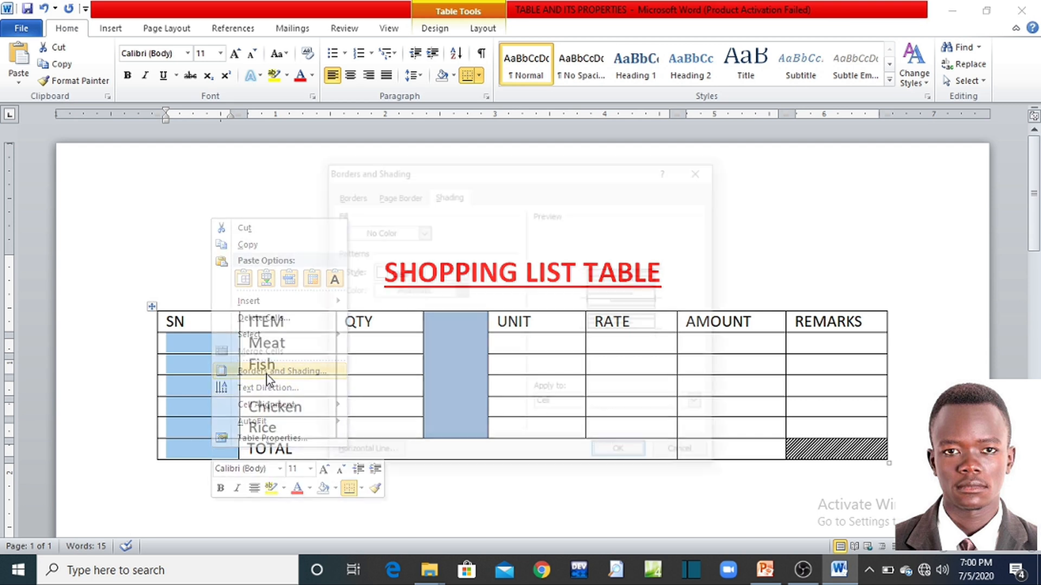
left_click(438, 195)
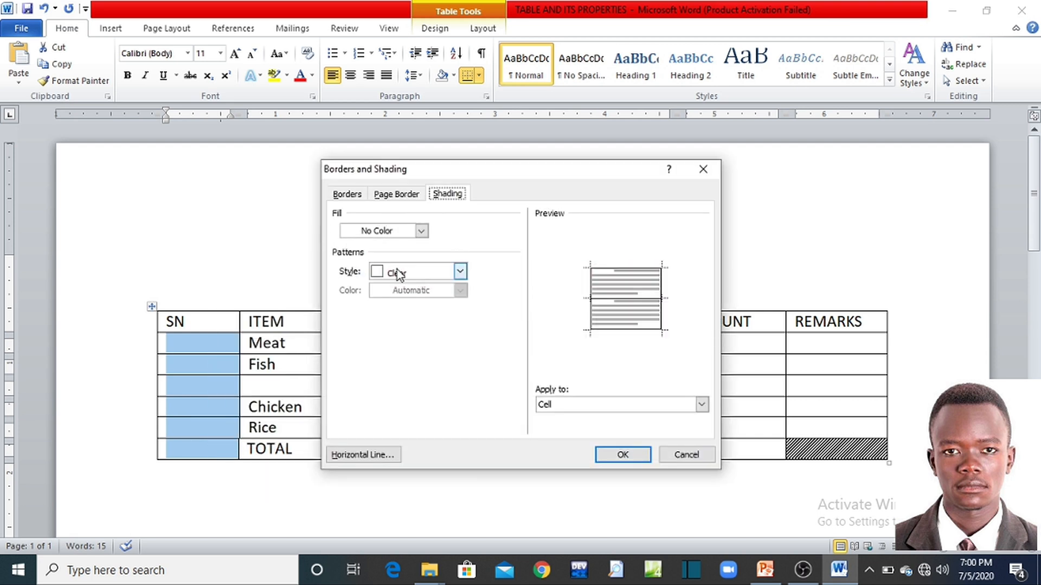
left_click(461, 276)
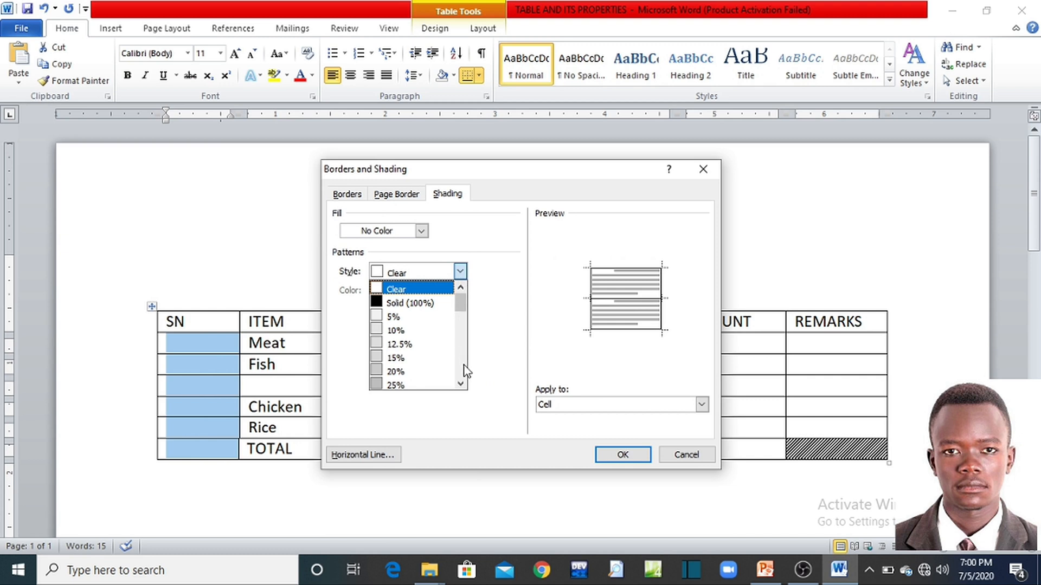
left_click_drag(461, 304, 464, 374)
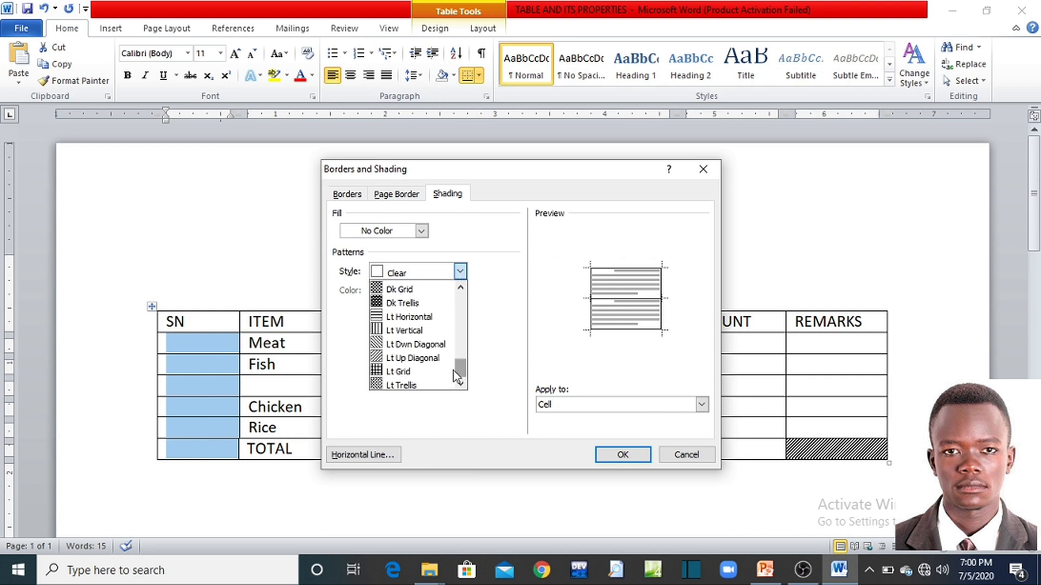
left_click(412, 359)
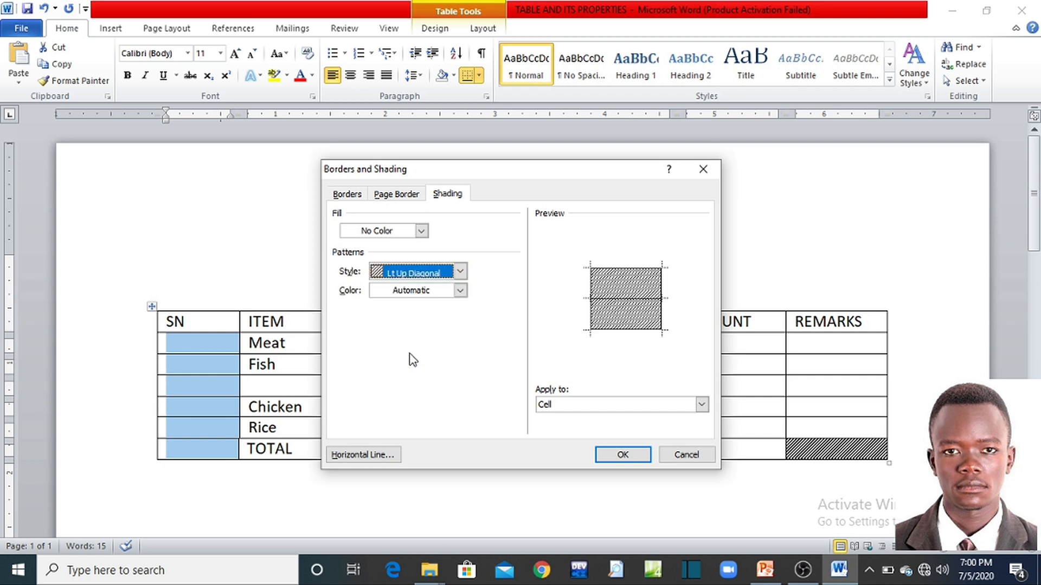
left_click(600, 457)
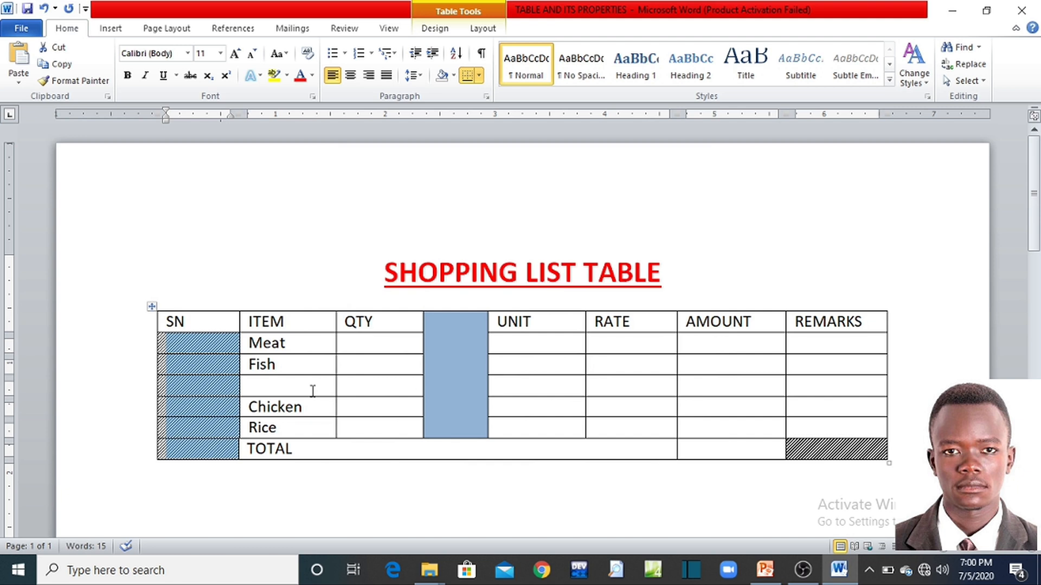
left_click(312, 391)
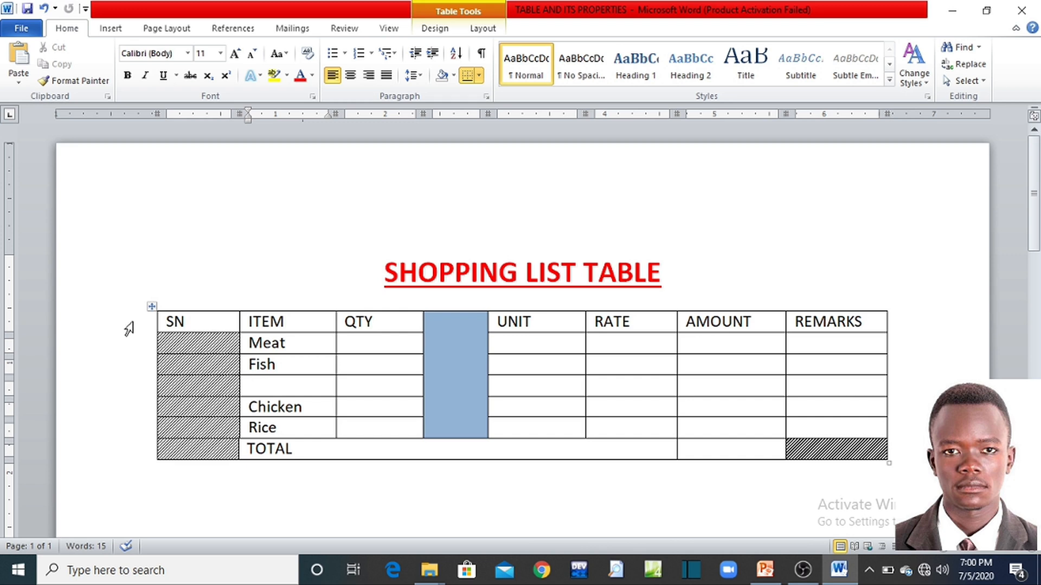
- Fill the table's header row with a dark blue from the standard colour palette under More Colors
left_click_drag(173, 322, 810, 325)
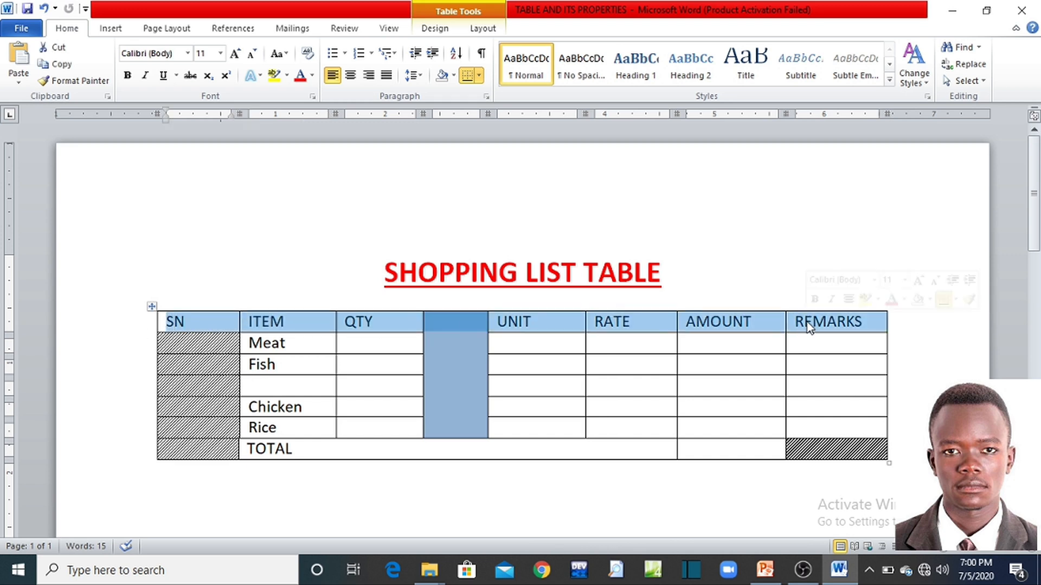
right_click(287, 318)
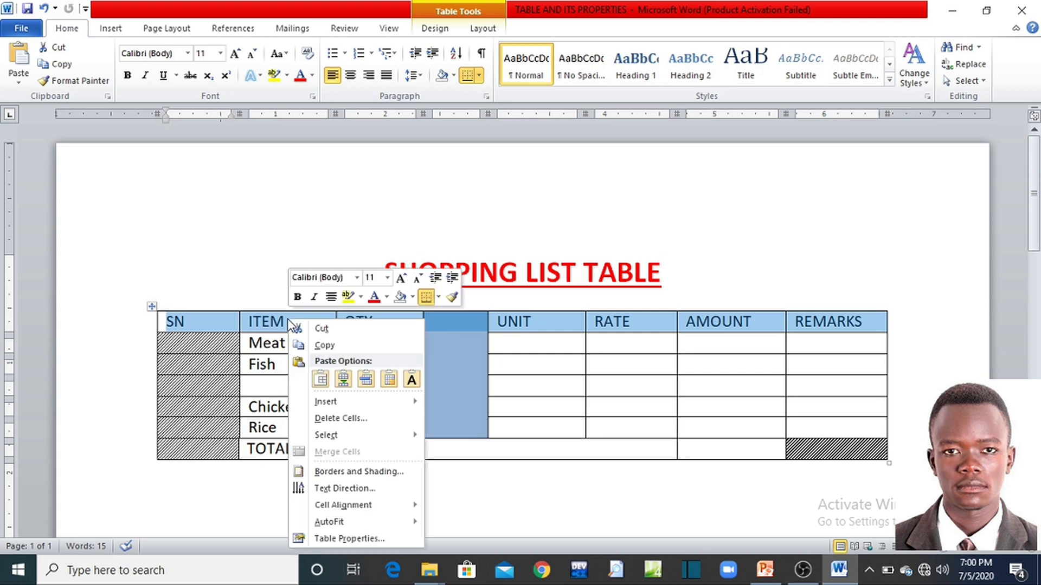
left_click(333, 471)
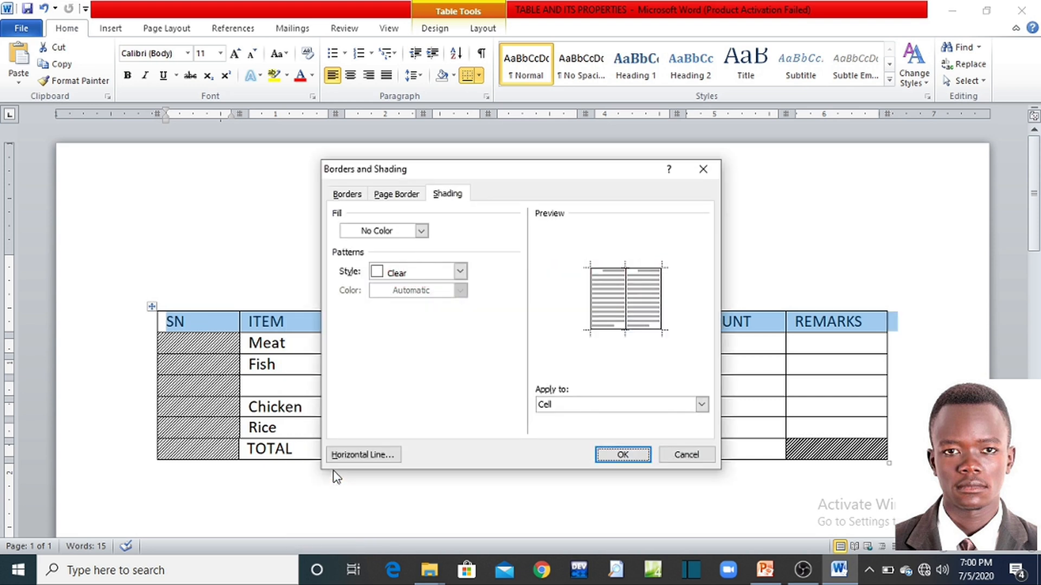
left_click(446, 195)
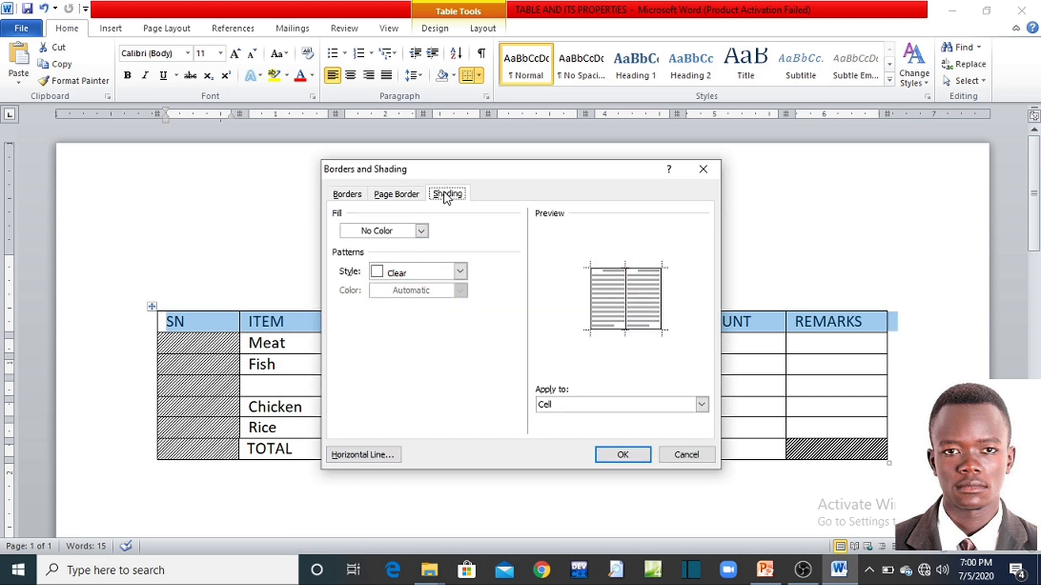
left_click(422, 231)
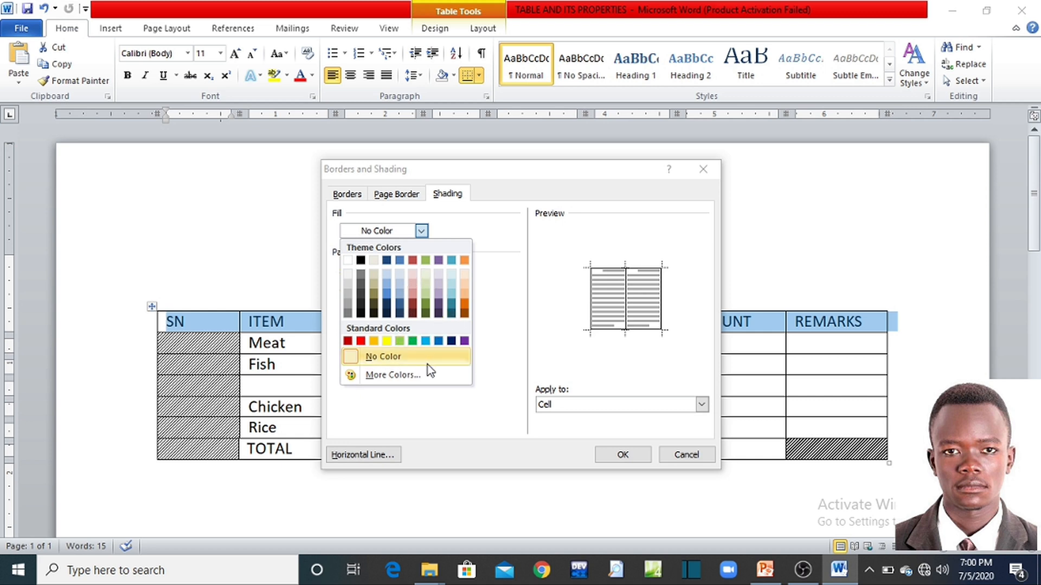
left_click(411, 356)
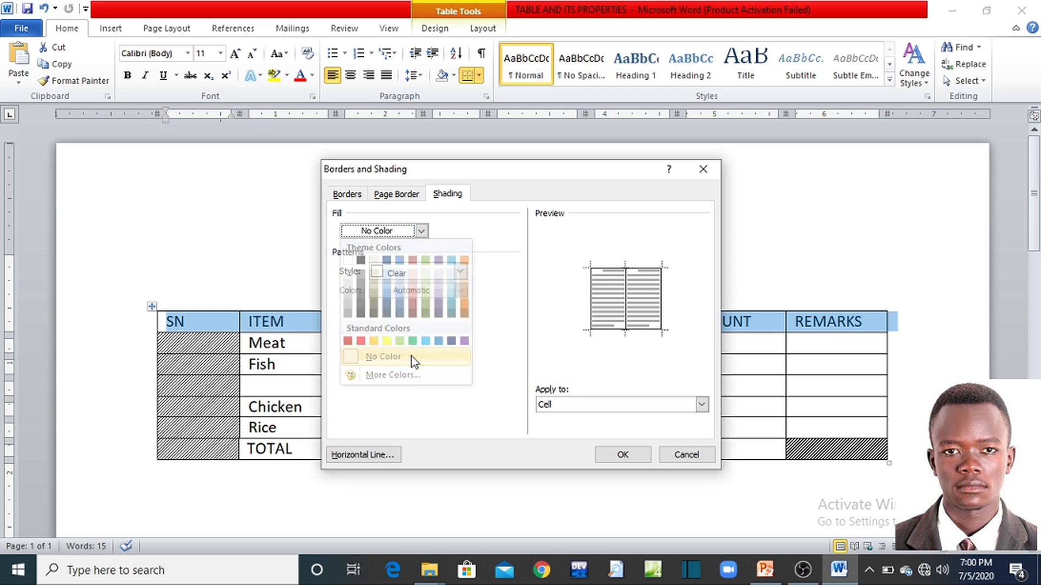
left_click(422, 231)
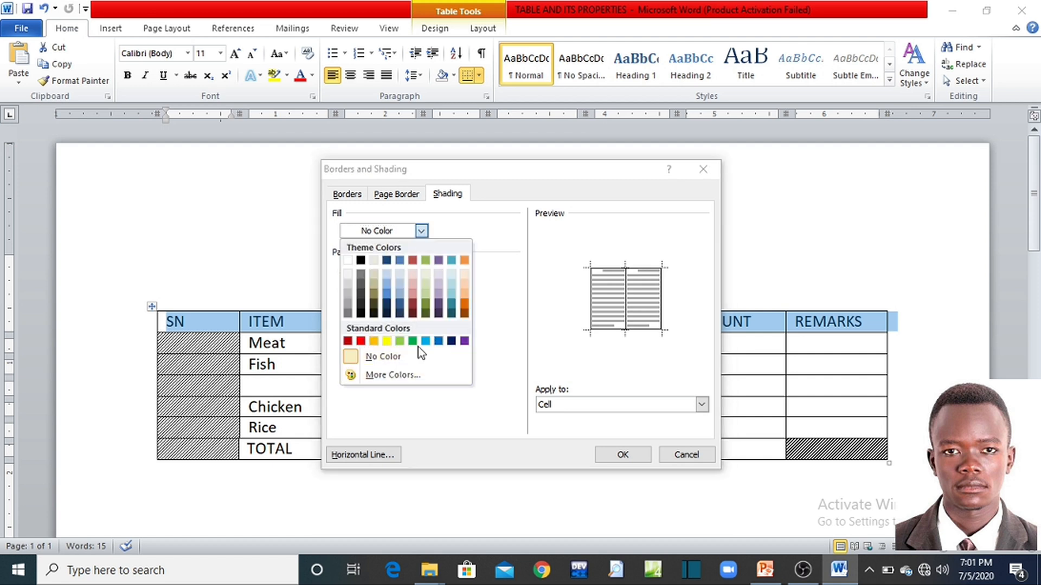
left_click(396, 375)
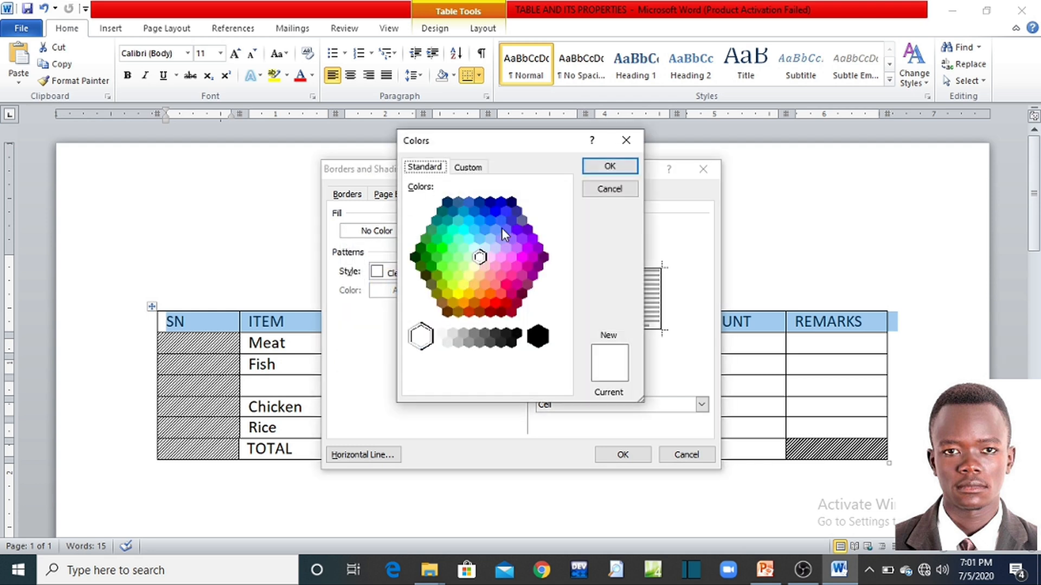
left_click(503, 206)
left_click(607, 168)
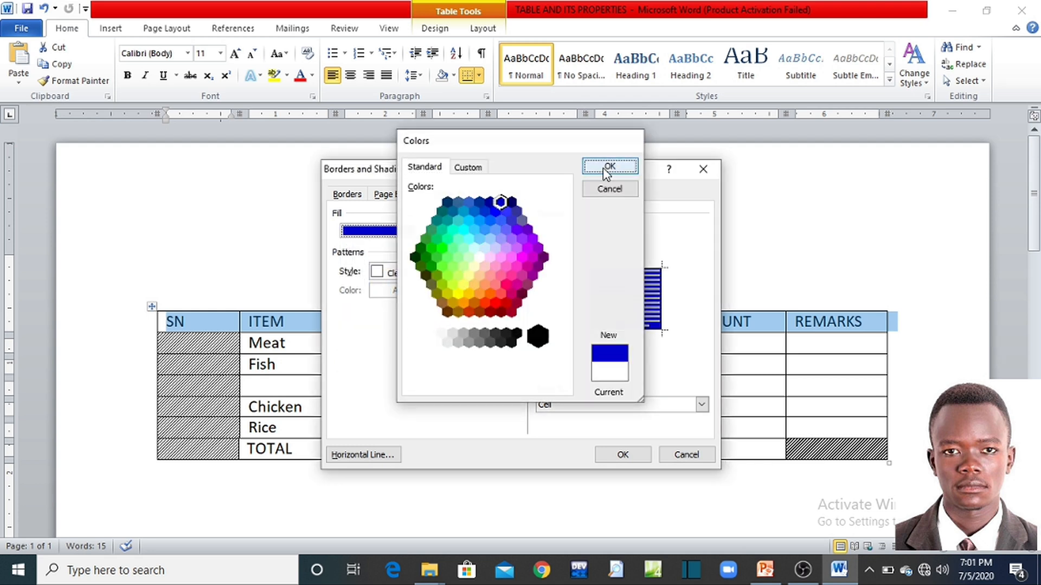
left_click(624, 454)
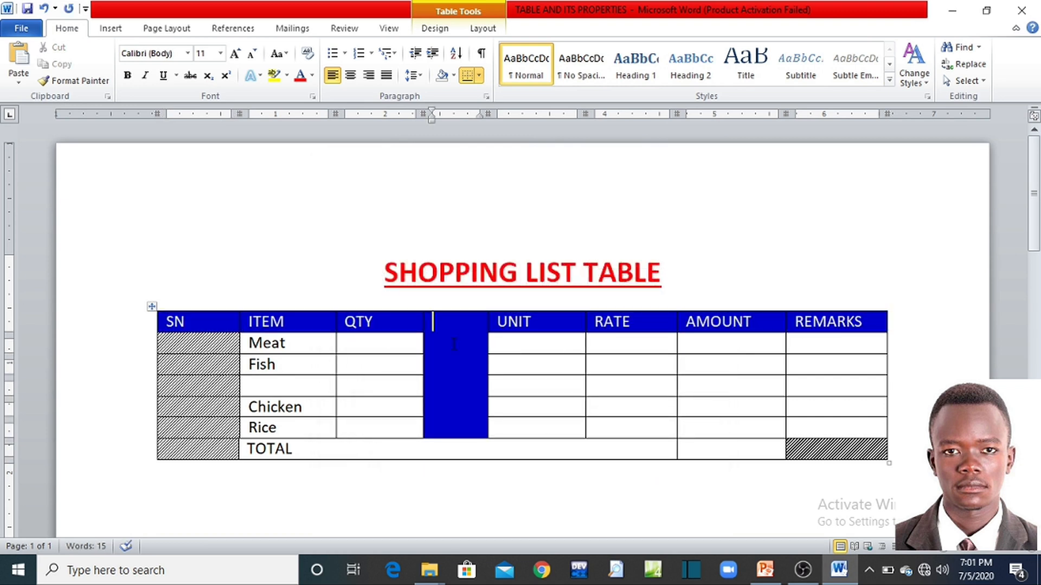
left_click_drag(210, 321, 436, 325)
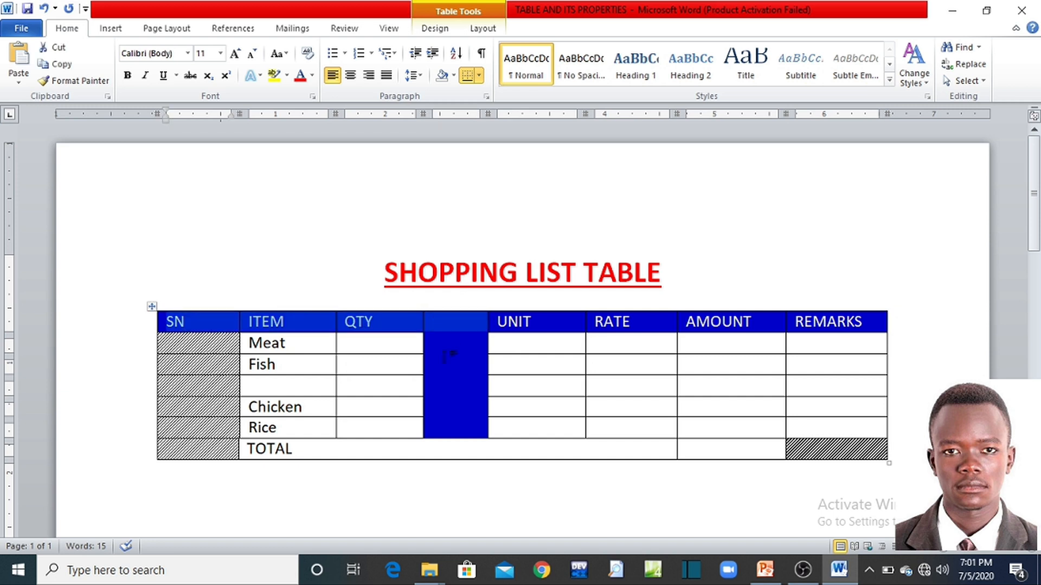
left_click(463, 327)
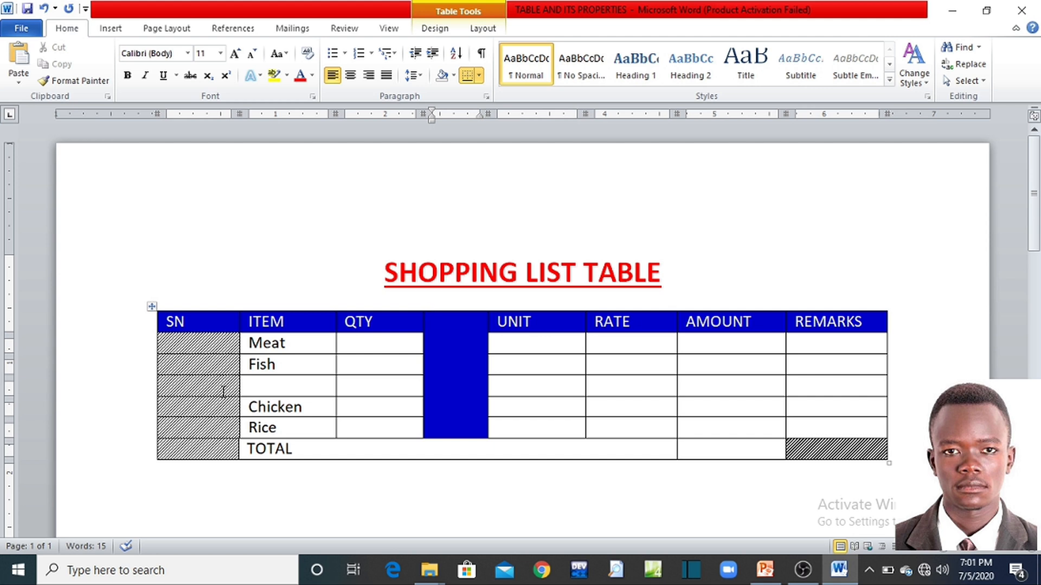
- Apply the Dk Grid pattern to the ITEM and QTY cells of the empty row between Fish and Chicken
left_click_drag(286, 385, 349, 383)
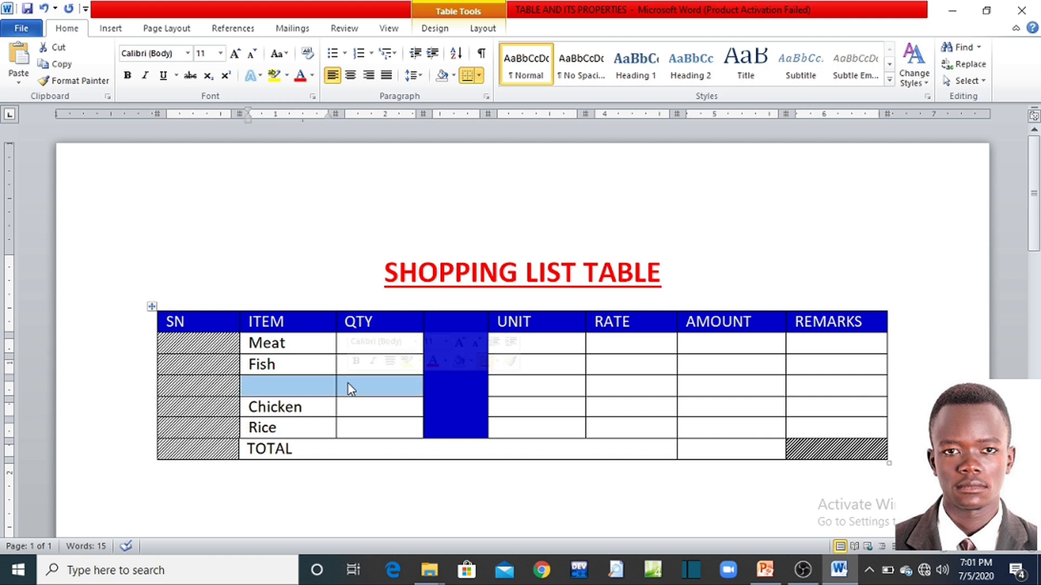
right_click(349, 383)
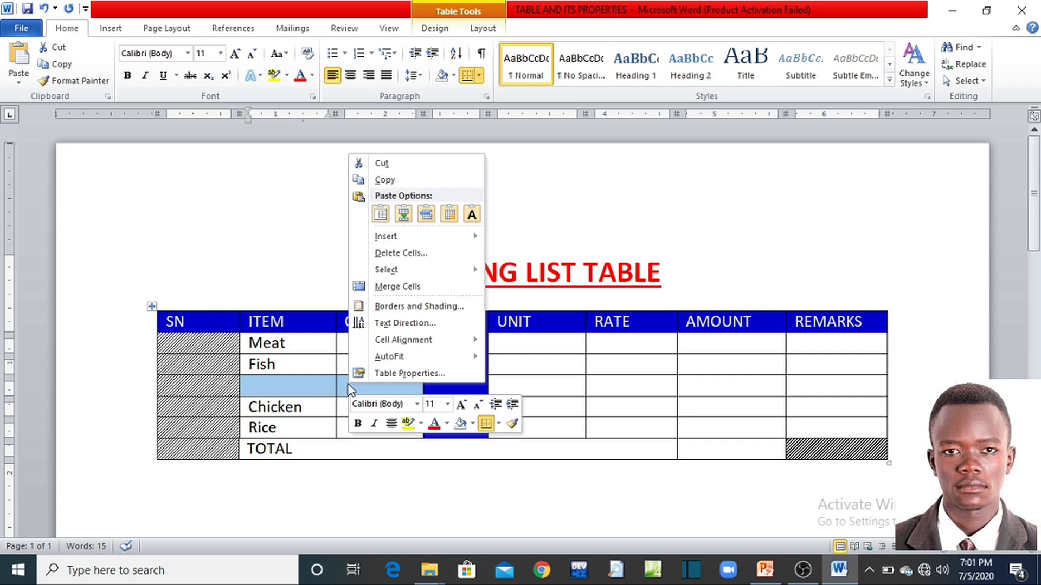
left_click(399, 307)
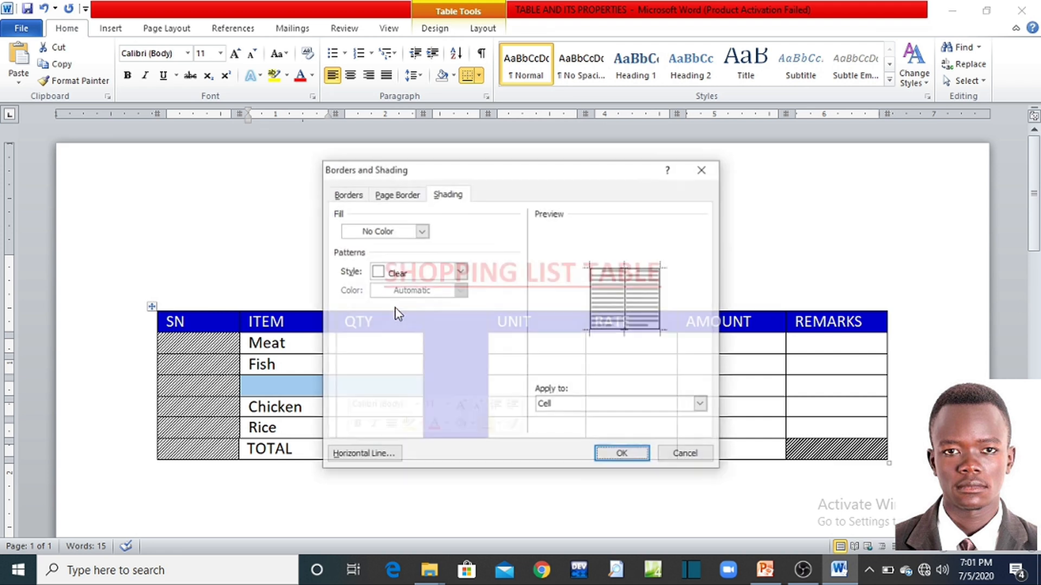
left_click(460, 271)
scroll(463, 315, "down", 1)
left_click_drag(464, 315, 464, 365)
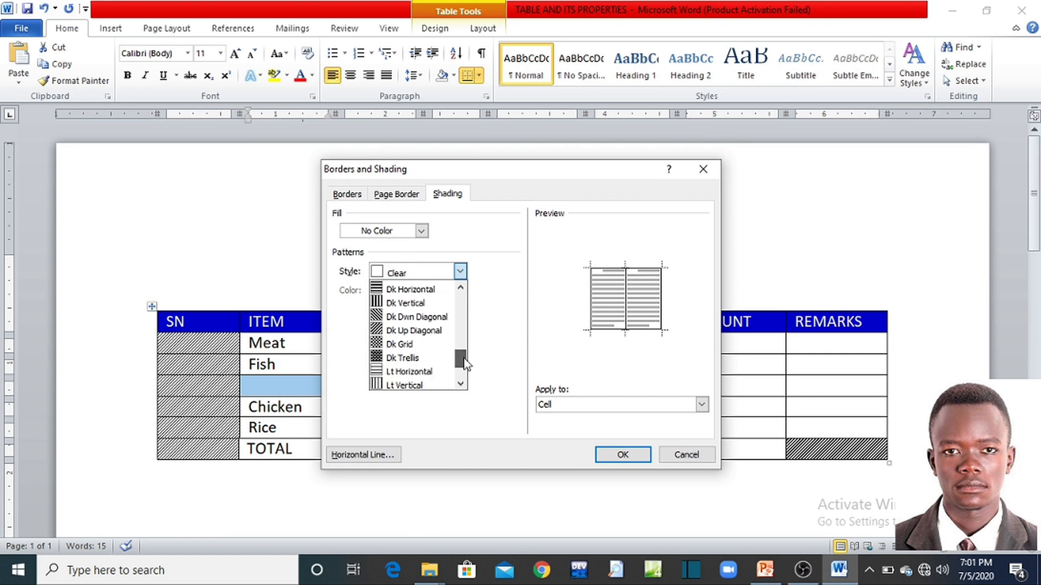
left_click(401, 345)
left_click(607, 455)
left_click(608, 453)
left_click(365, 409)
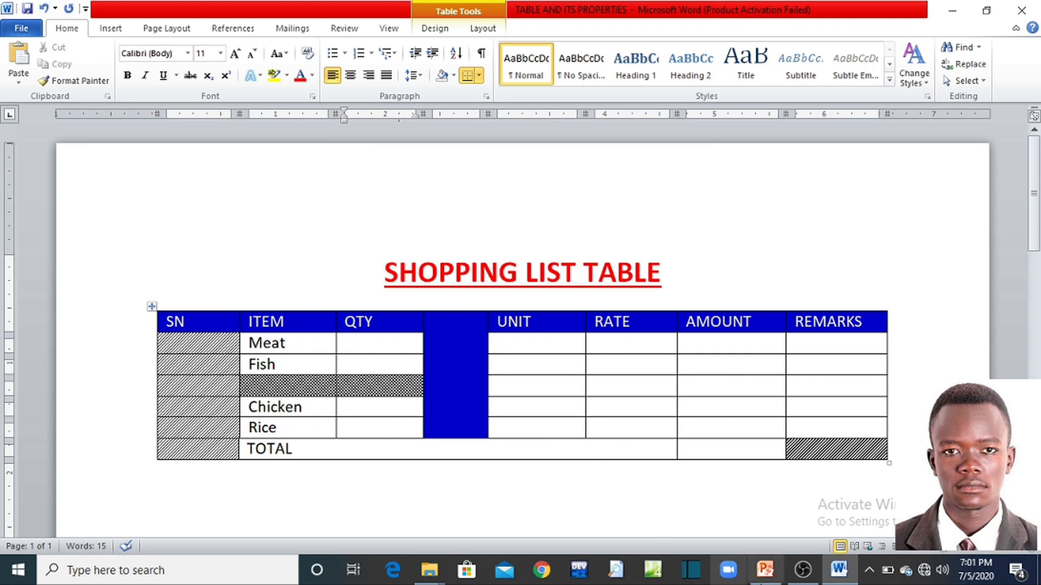
- Switch to the PowerPoint slide show to review the lesson topics through the last slide, and return to the Word document
left_click(765, 570)
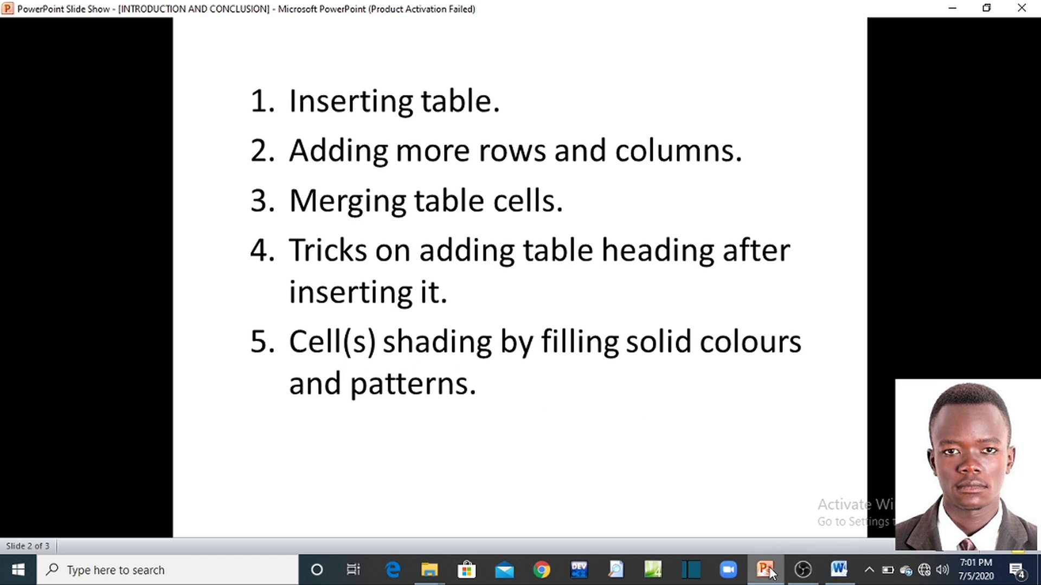
left_click(966, 549)
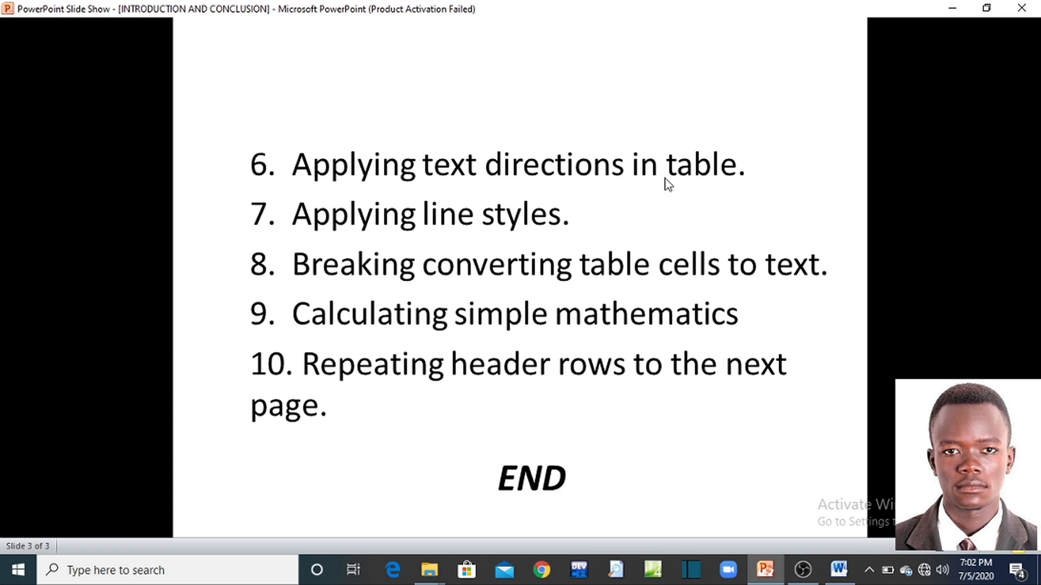
left_click(835, 581)
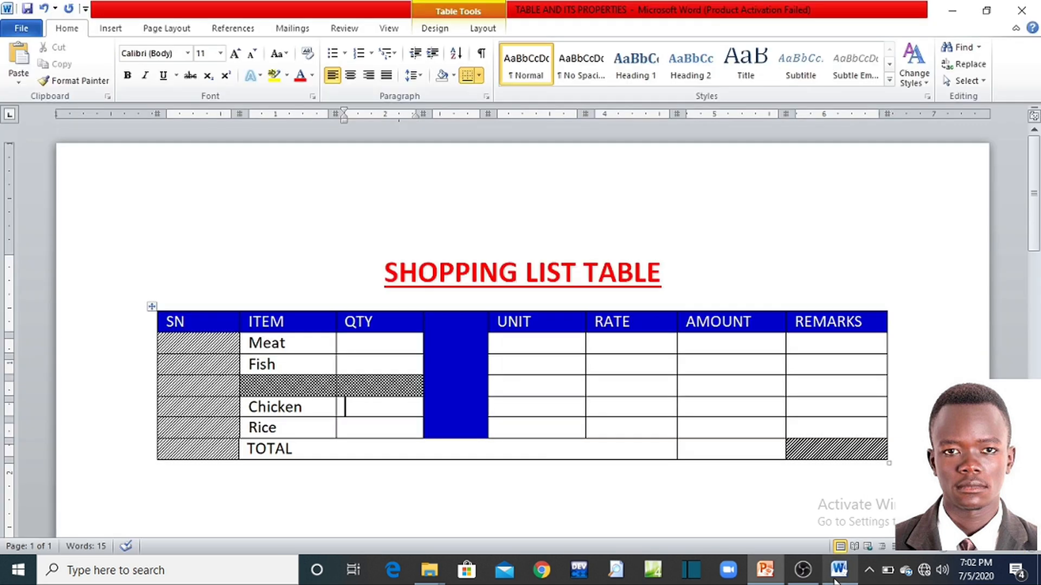
- Enter BREAK in the merged blue cell between QTY and UNIT and set its text direction to read vertically upward
left_click(470, 377)
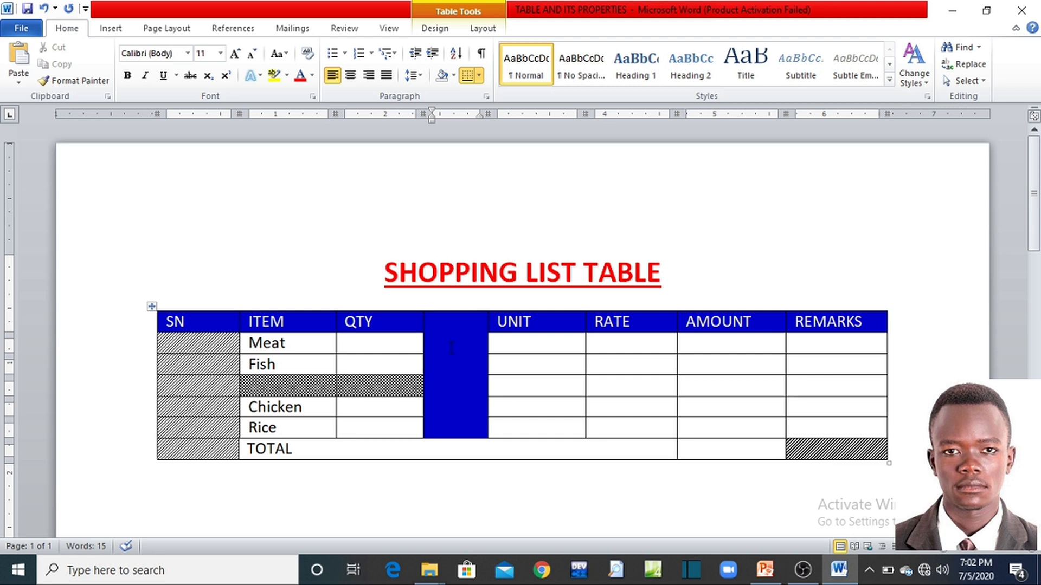
type("BREAK")
left_click_drag(432, 322, 478, 322)
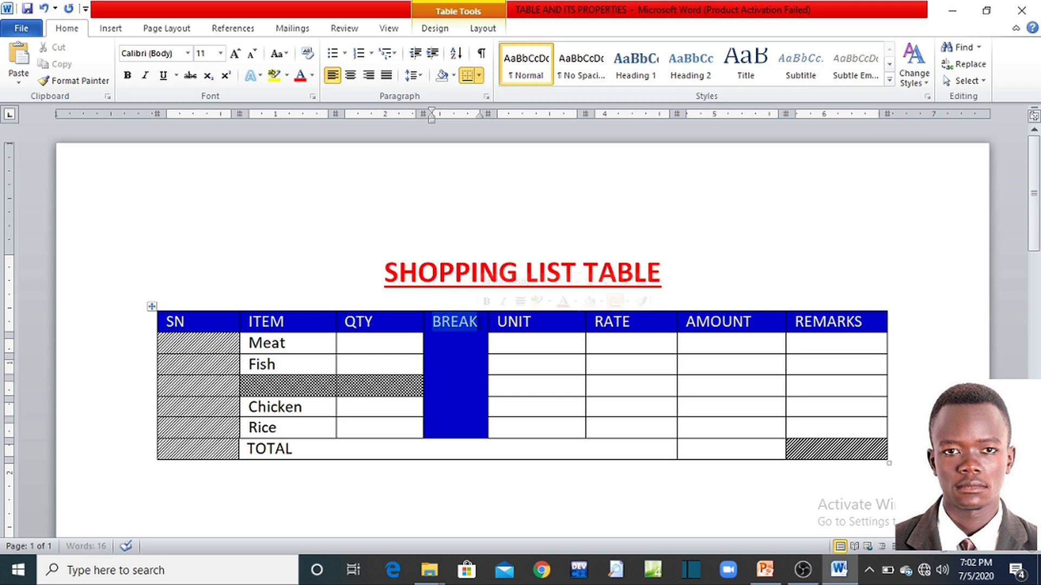
right_click(463, 325)
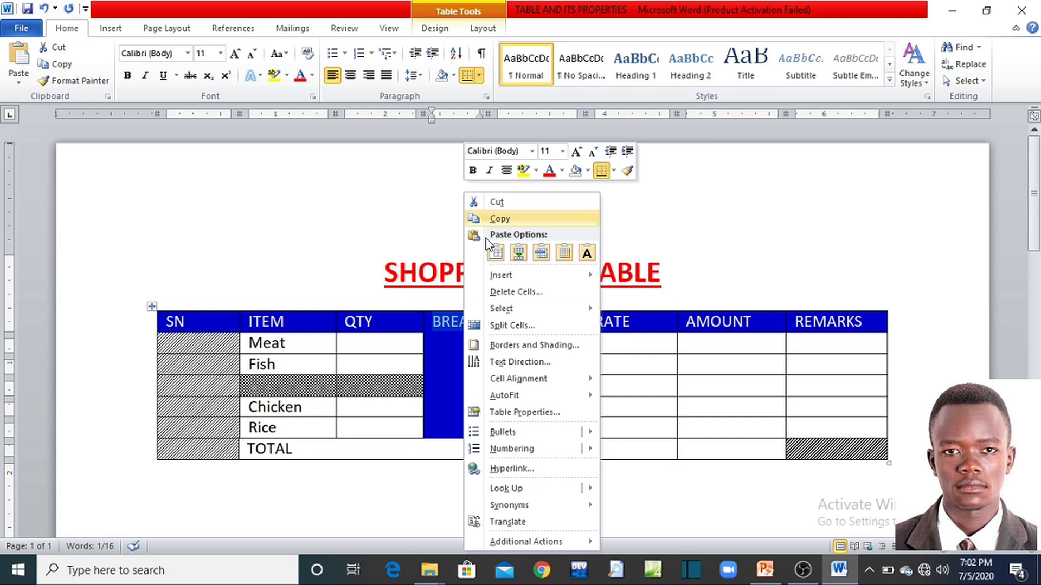
left_click(530, 362)
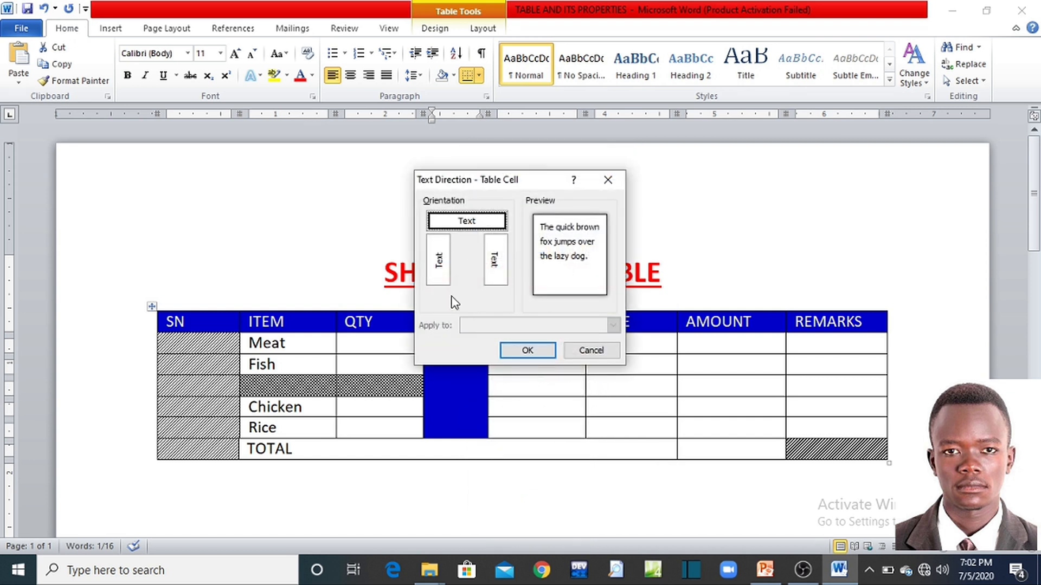
left_click(439, 260)
left_click(498, 270)
left_click(481, 228)
left_click(449, 258)
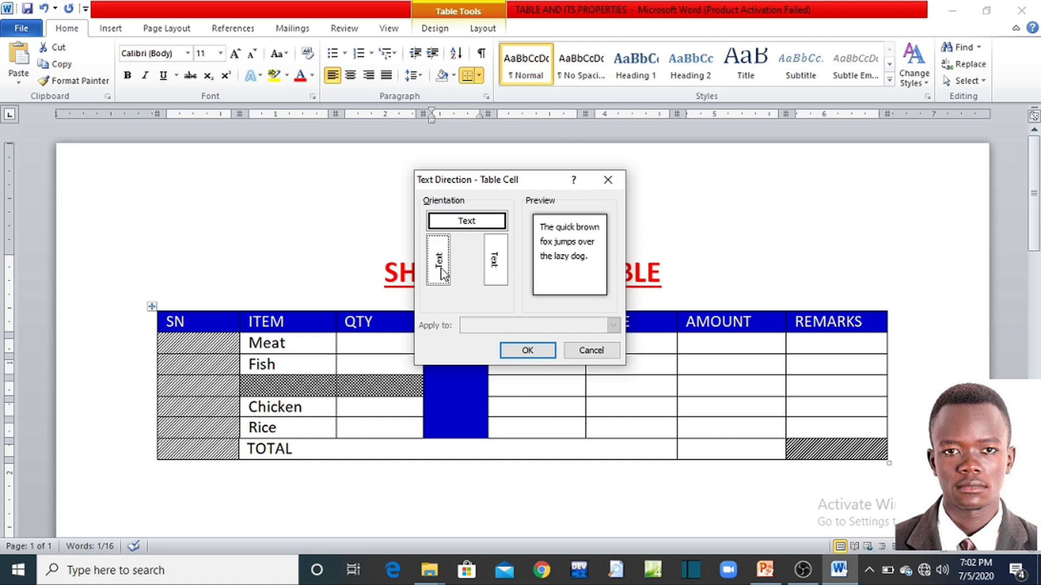
left_click(496, 274)
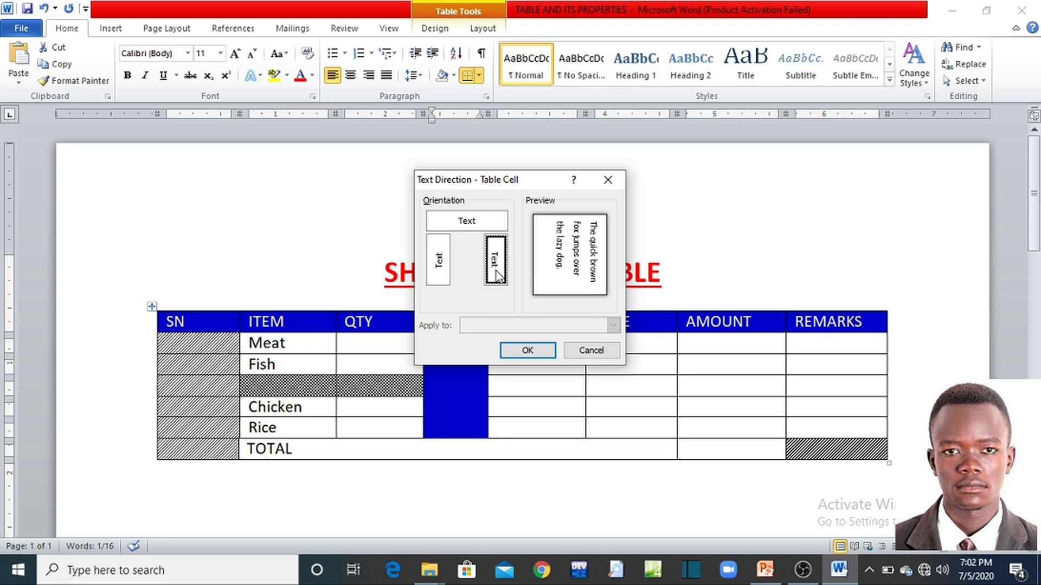
left_click(446, 271)
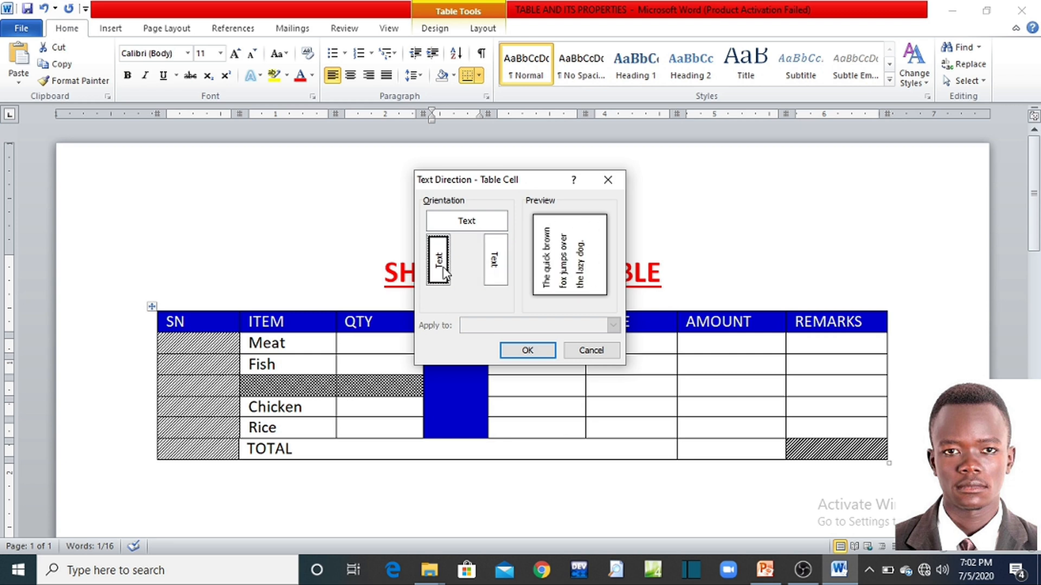
left_click(518, 352)
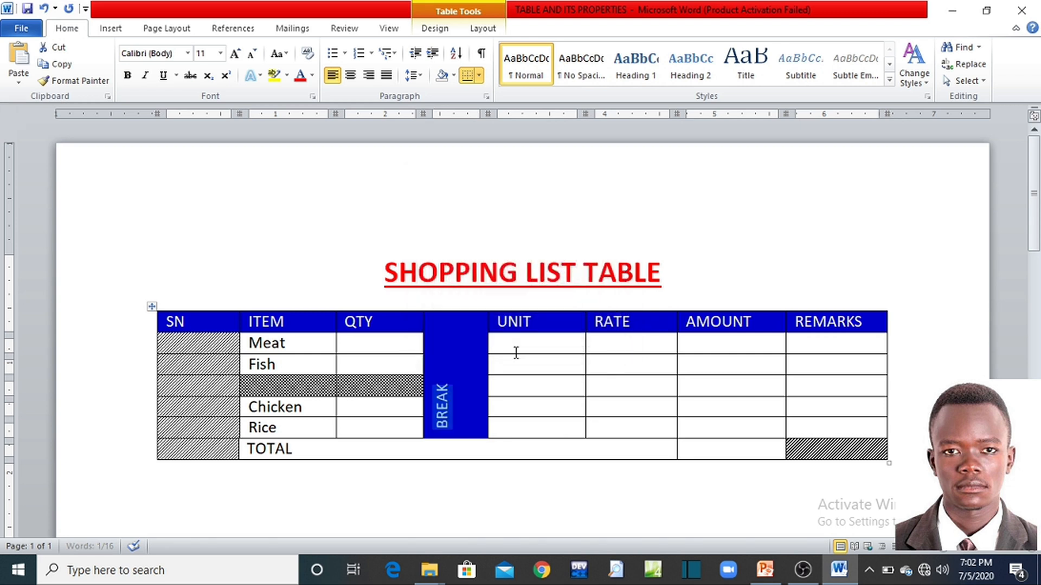
- Enlarge the vertical BREAK text to 16 pt and centre it along the merged cell
left_click(442, 402)
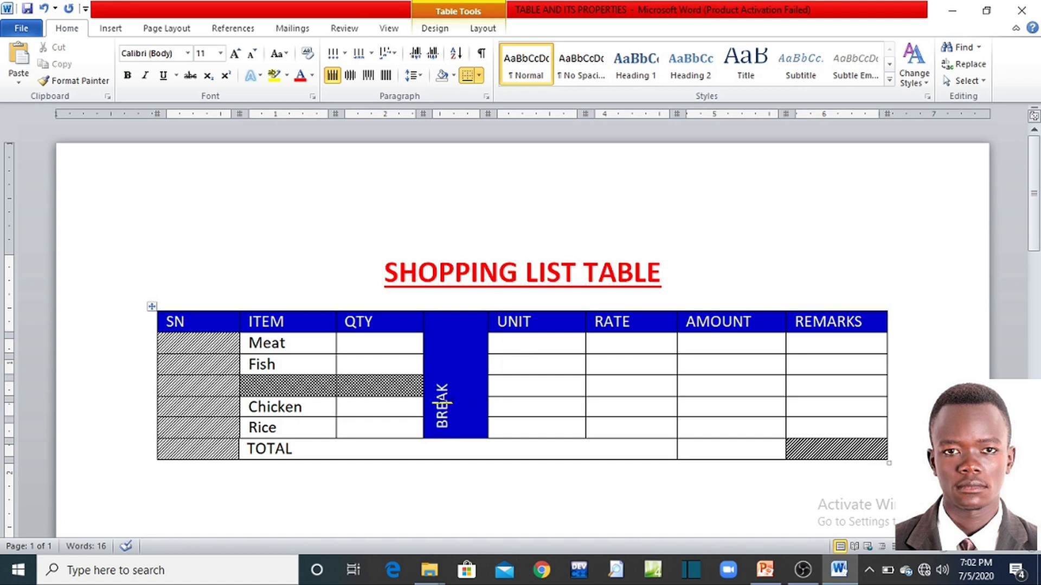
left_click_drag(442, 375, 442, 429)
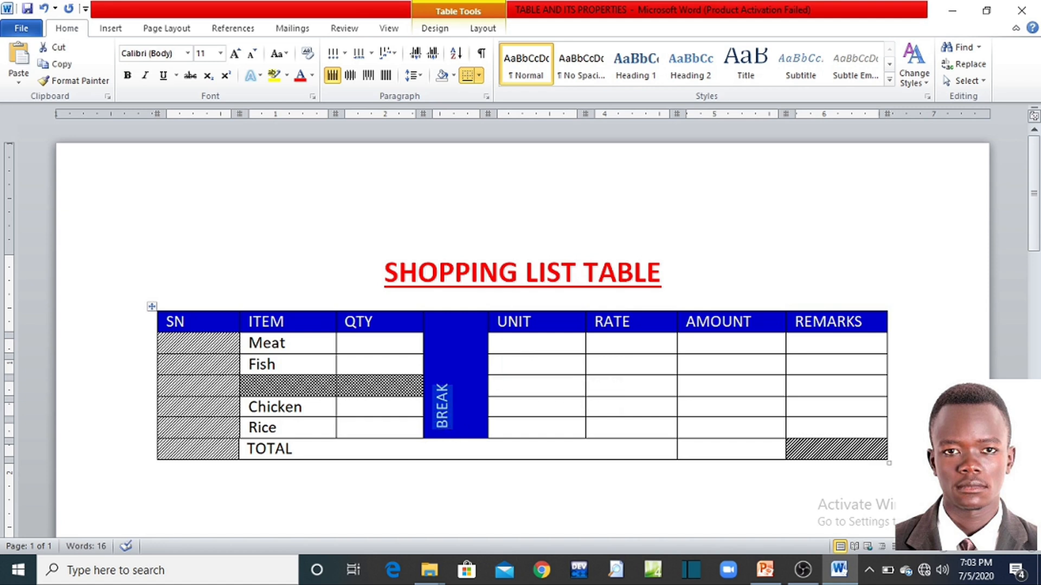
scroll(398, 295, "up", 2, "ctrl")
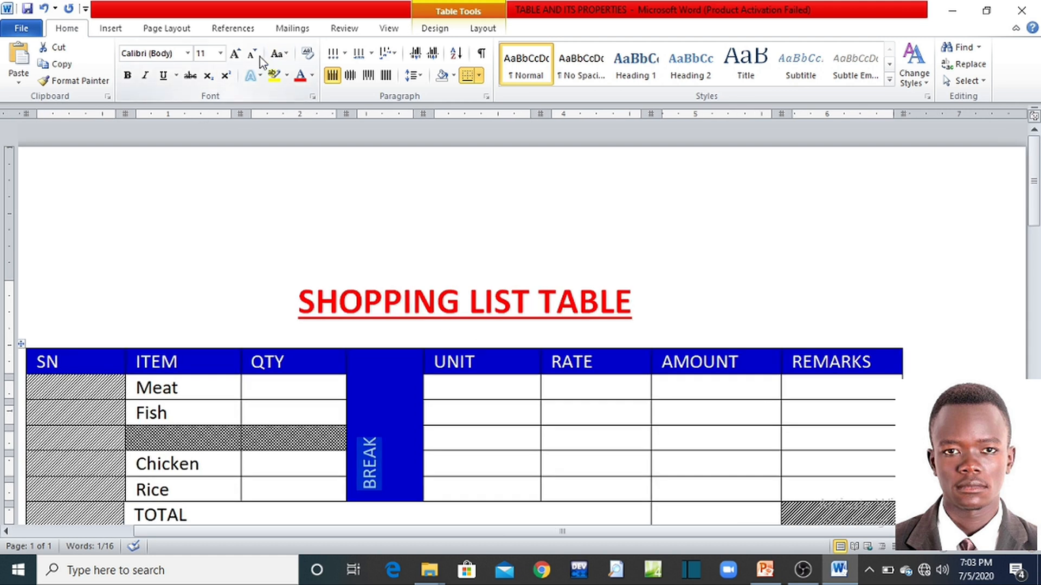
left_click(236, 54)
left_click(236, 54)
left_click(236, 54)
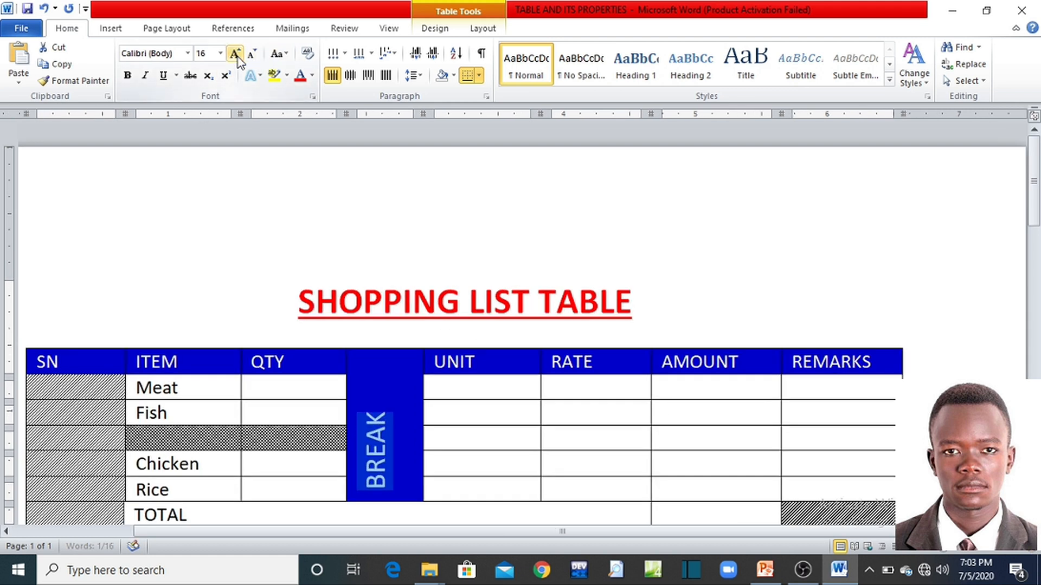
left_click(351, 76)
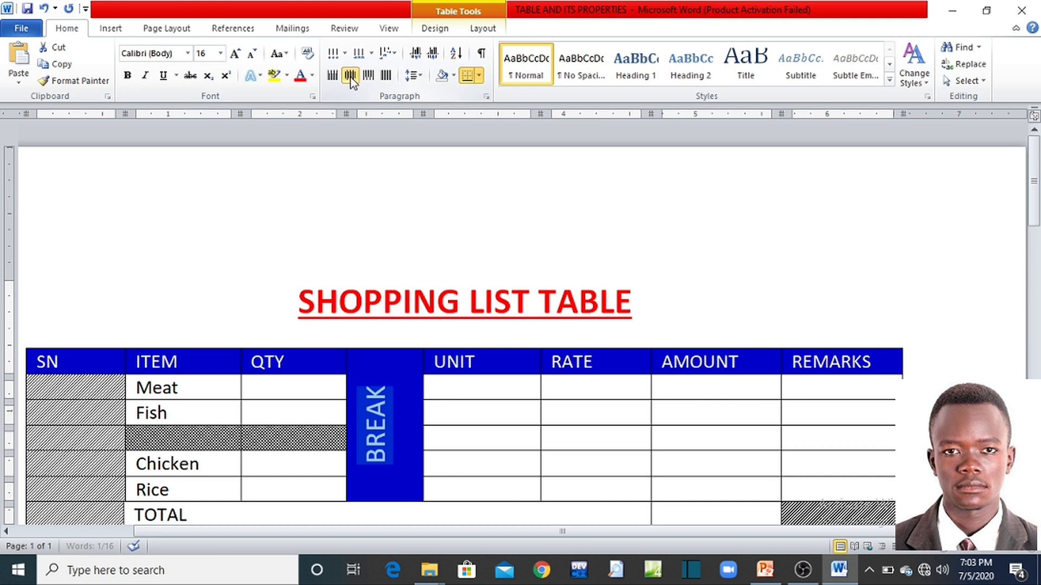
- Set the text direction of BREAK in the merged blue cell to read vertically downward
left_click(376, 405)
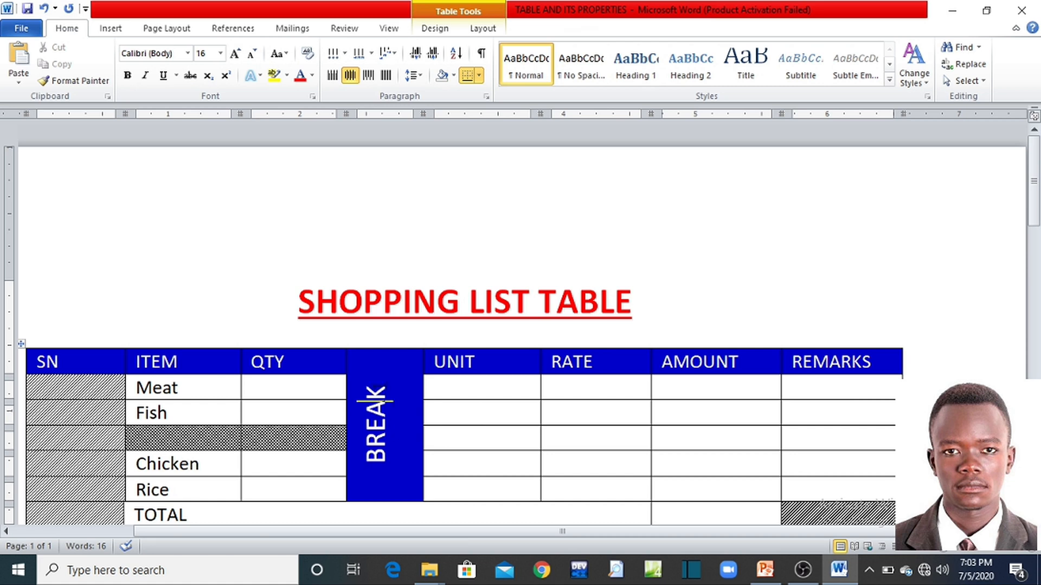
left_click_drag(375, 387, 380, 449)
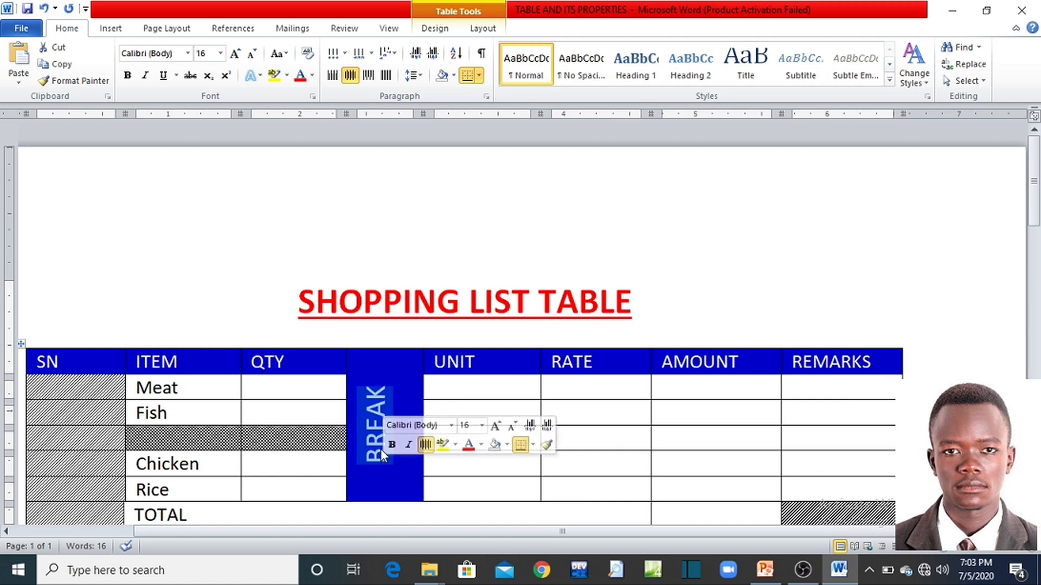
right_click(372, 438)
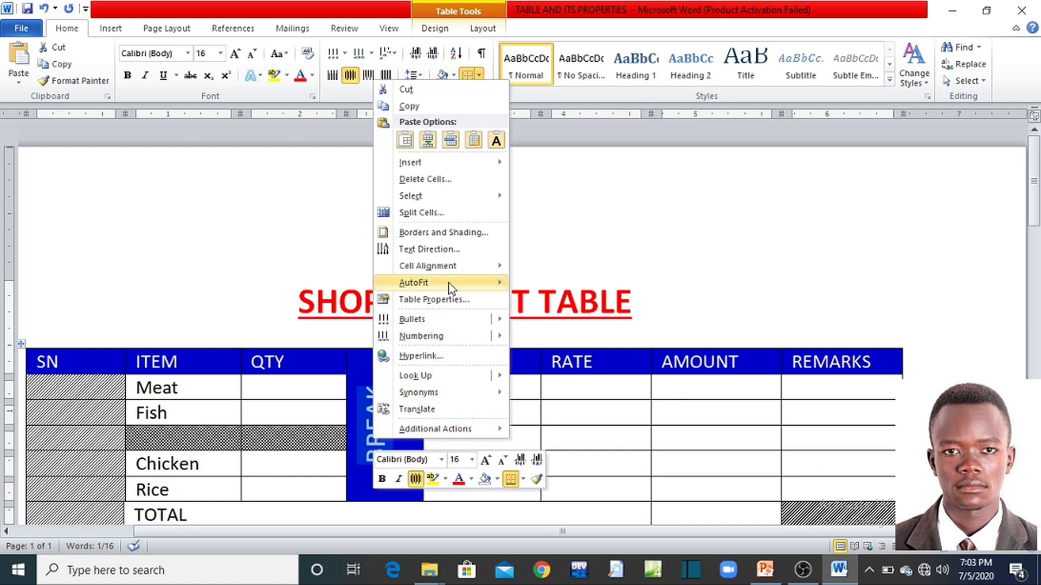
left_click(453, 250)
left_click(495, 259)
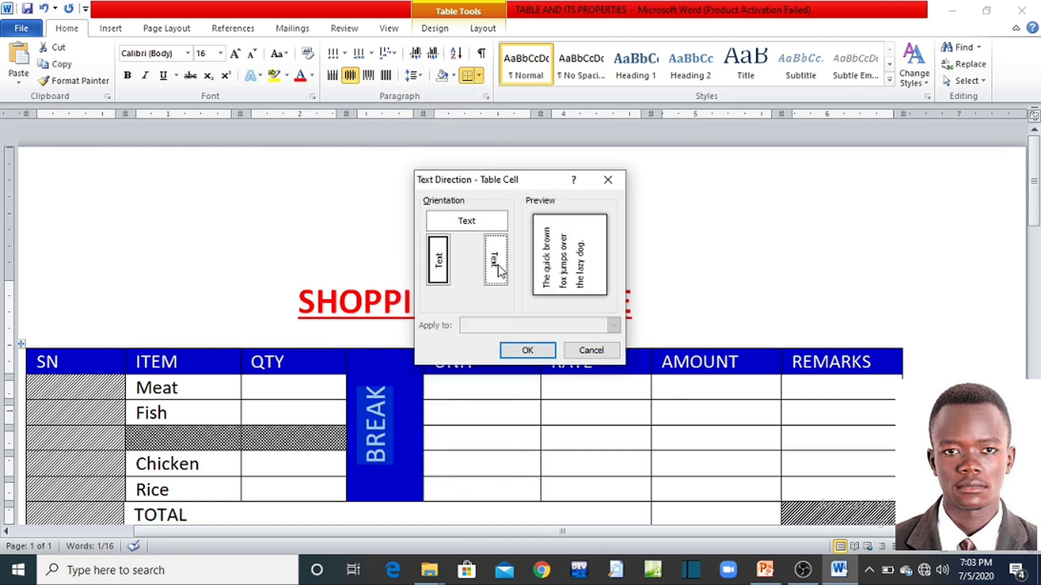
left_click(521, 351)
left_click(395, 450)
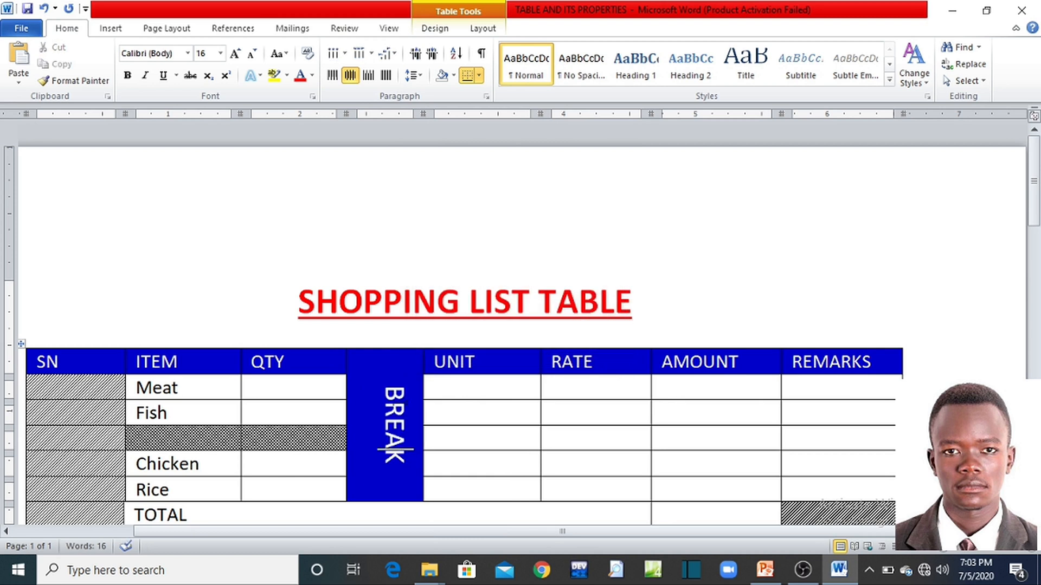
left_click_drag(395, 387, 396, 461)
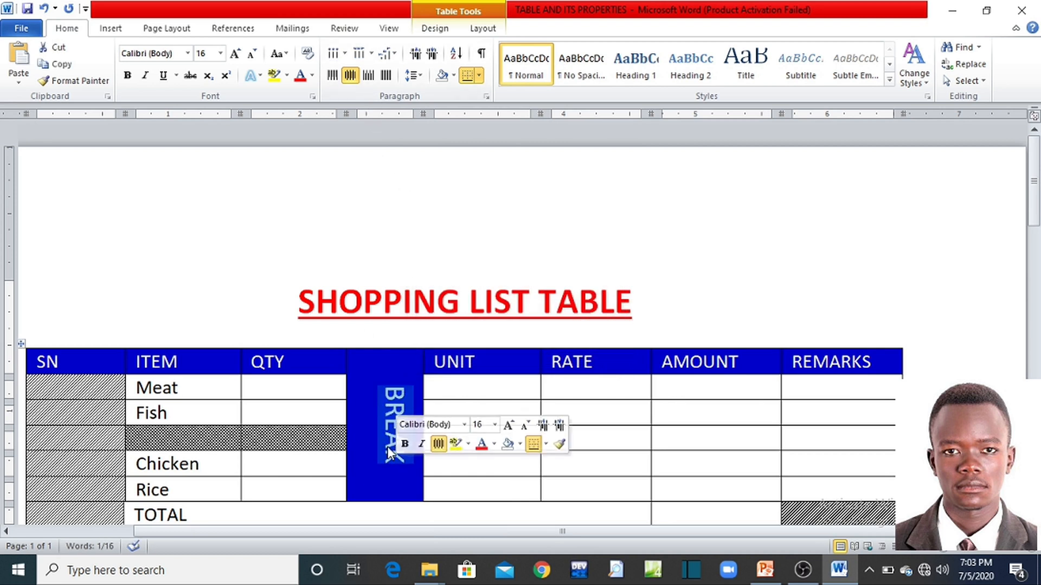
left_click(395, 448)
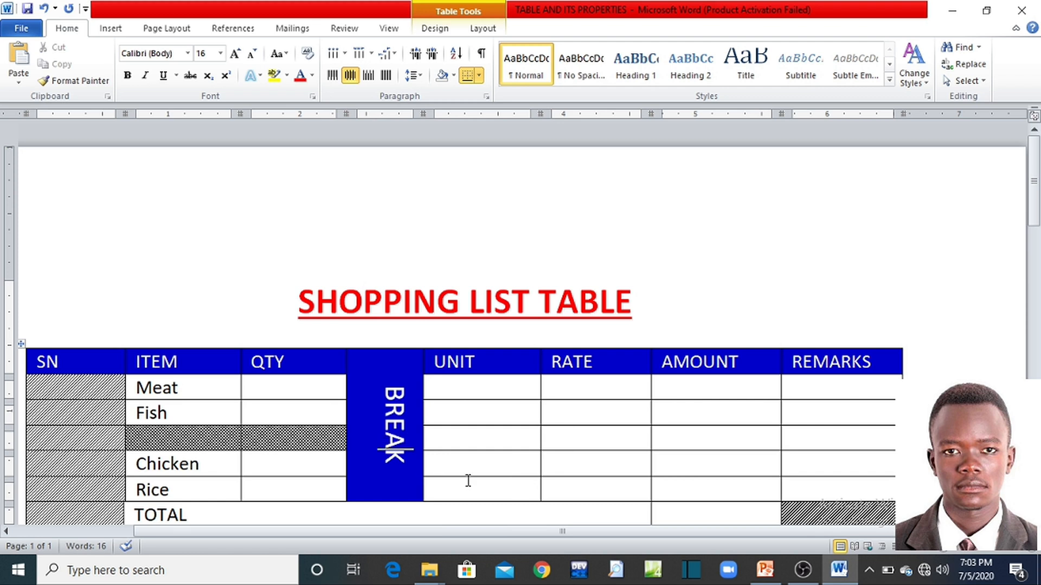
- Switch to the PowerPoint slide show to check the next lesson topic, and return to the Word document
left_click(773, 578)
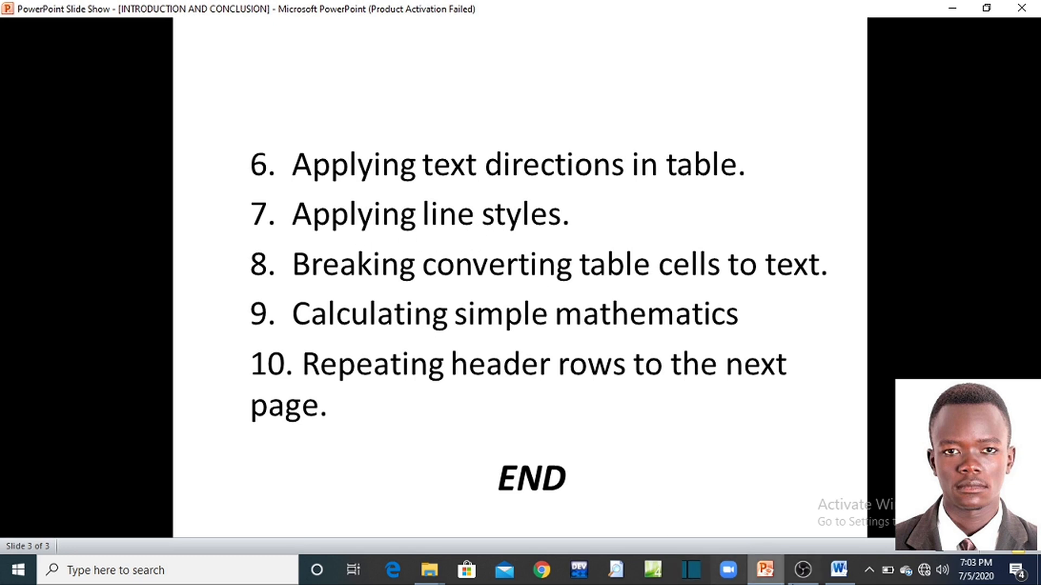
left_click(839, 575)
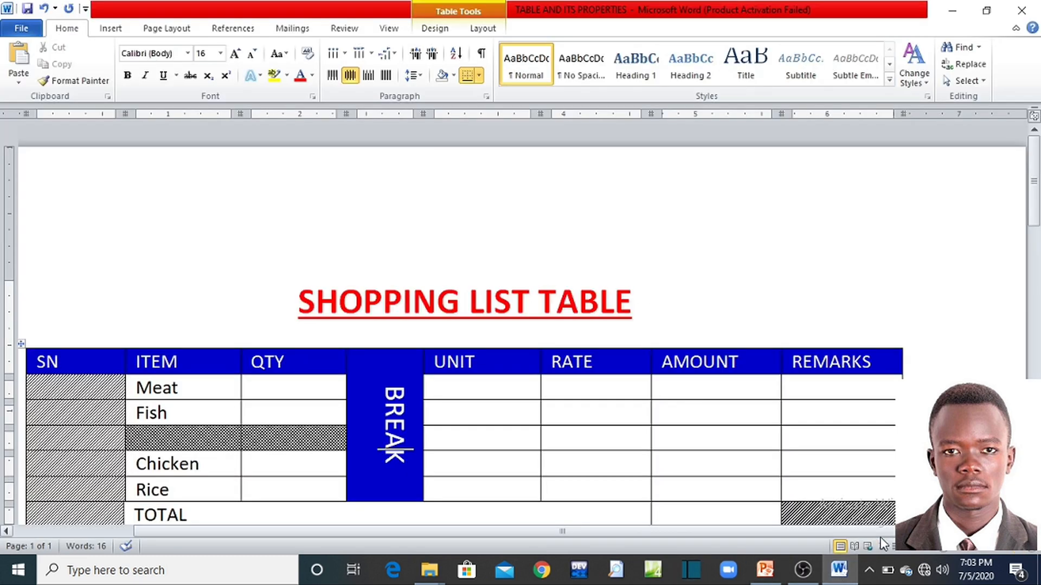
left_click(937, 548)
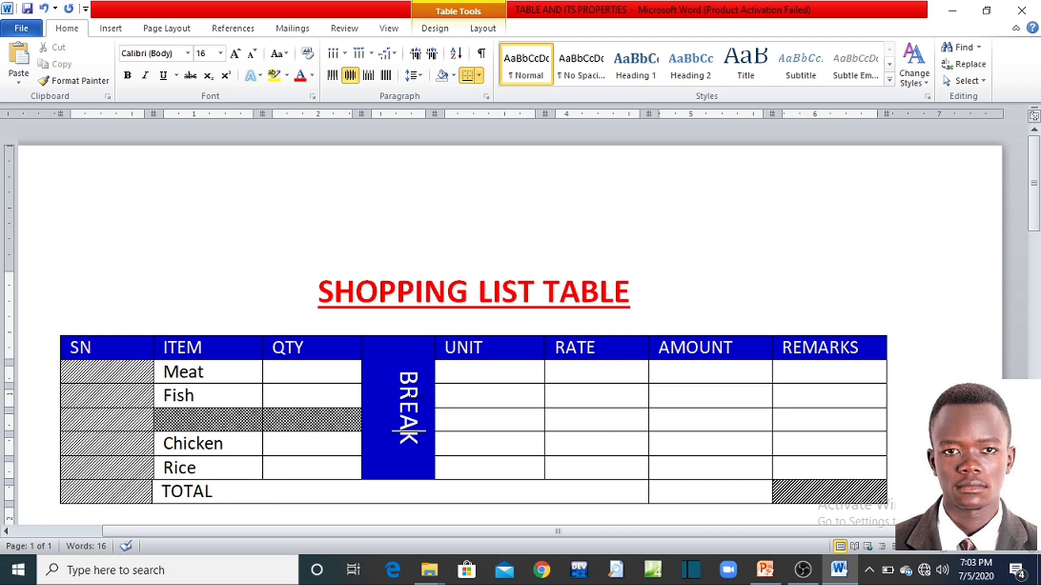
- Draw a 4½ pt border along all four outer edges of the shopping list table
left_click(484, 398)
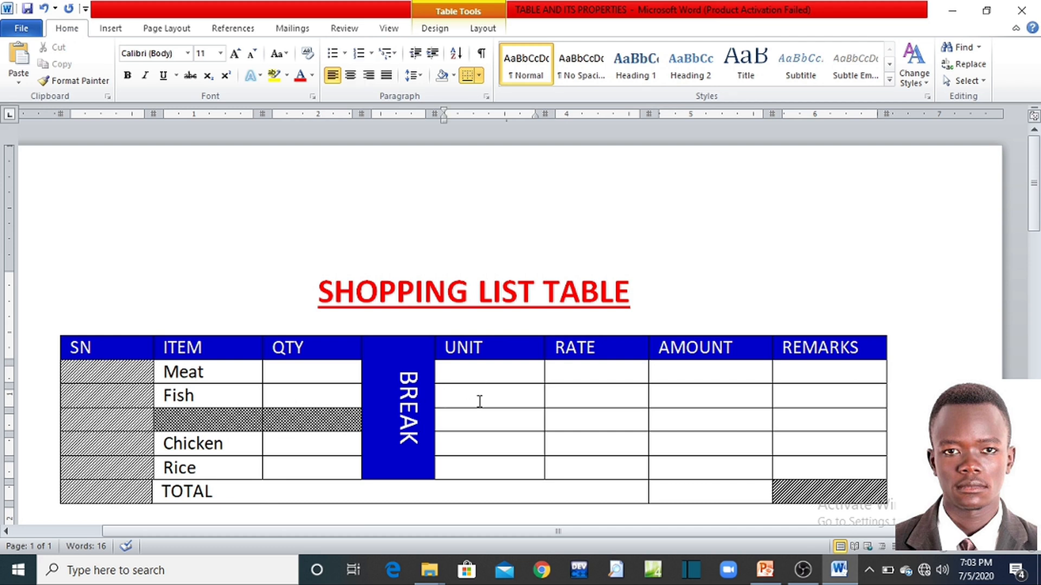
left_click(435, 28)
scroll(449, 34, "down", 1)
left_click(448, 33)
left_click(482, 29)
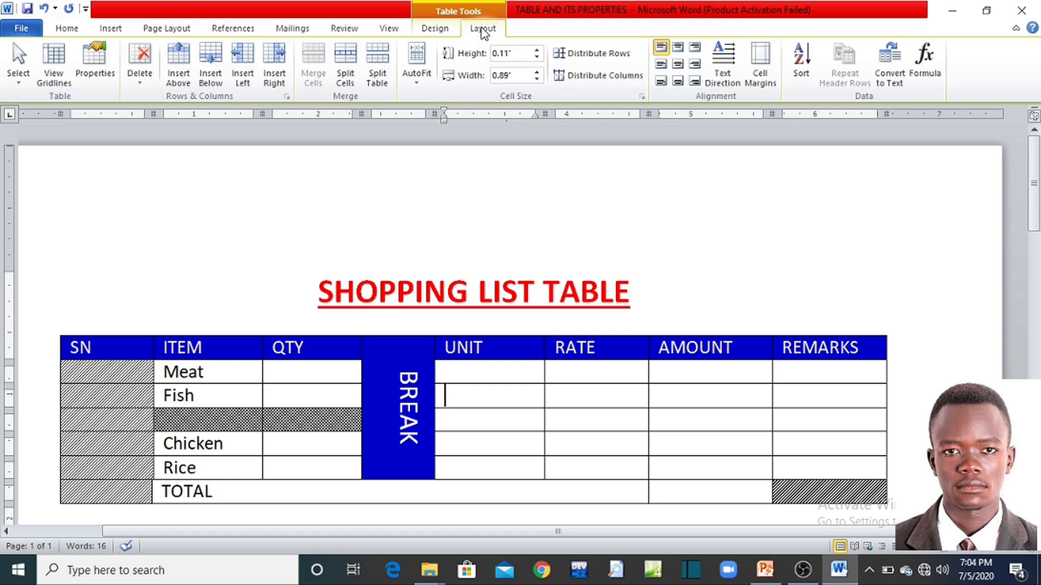
left_click(445, 30)
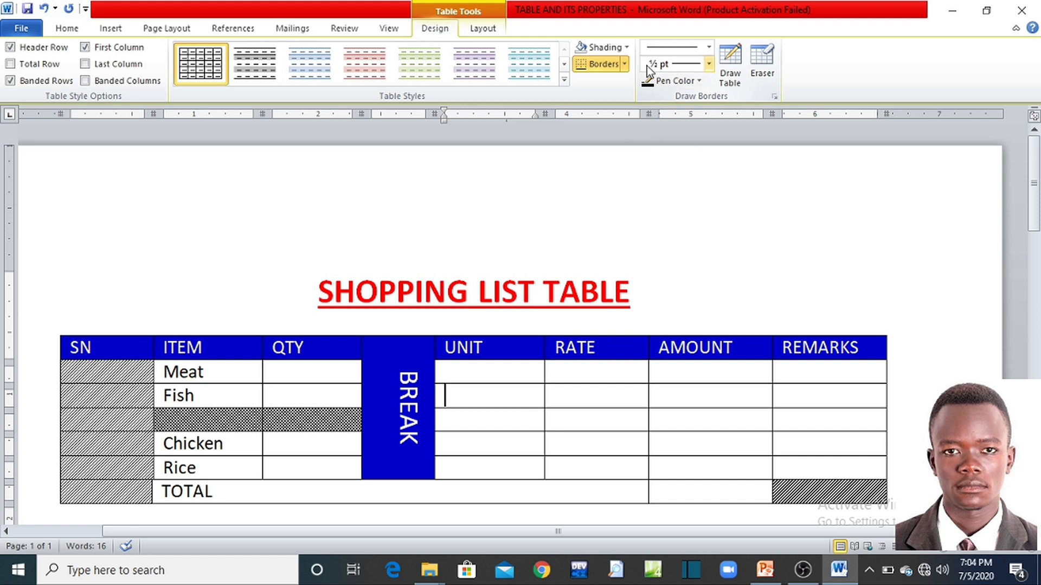
left_click(709, 65)
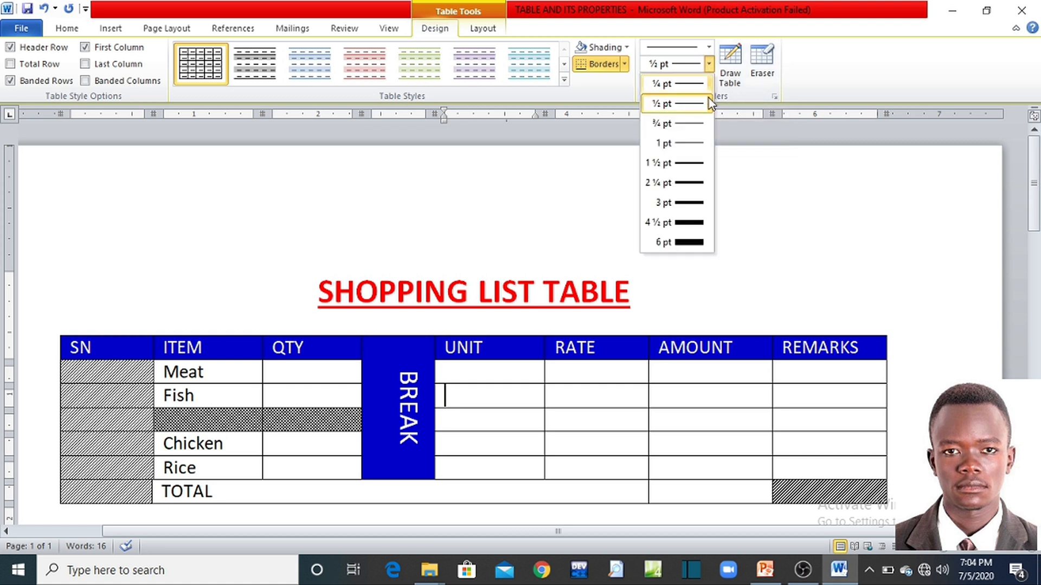
left_click(693, 226)
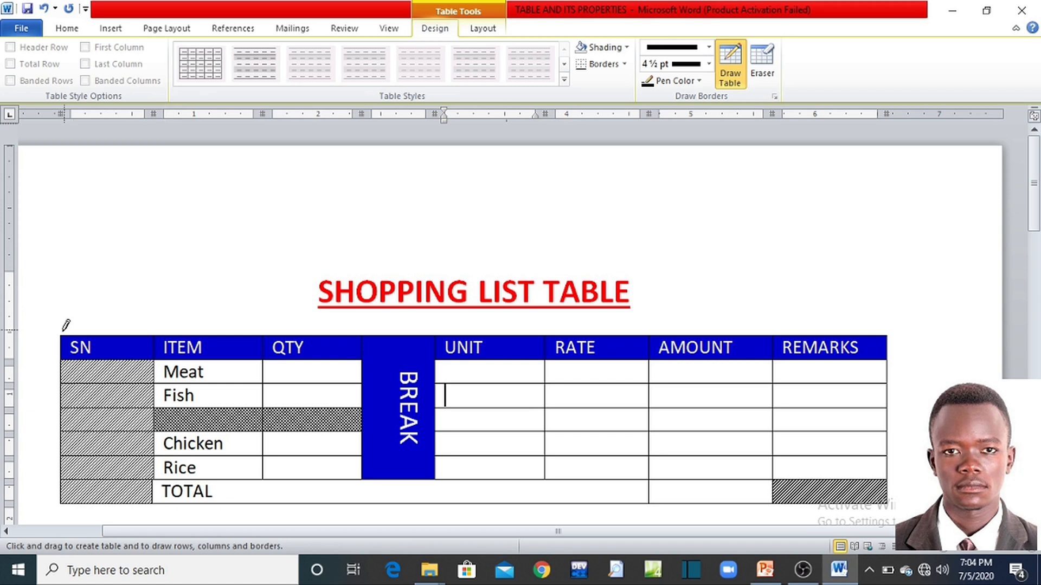
mouse_move(63, 329)
left_mouse_down()
mouse_move(282, 332)
mouse_move(404, 353)
mouse_move(573, 331)
mouse_move(776, 332)
mouse_move(832, 345)
mouse_move(866, 334)
left_mouse_up()
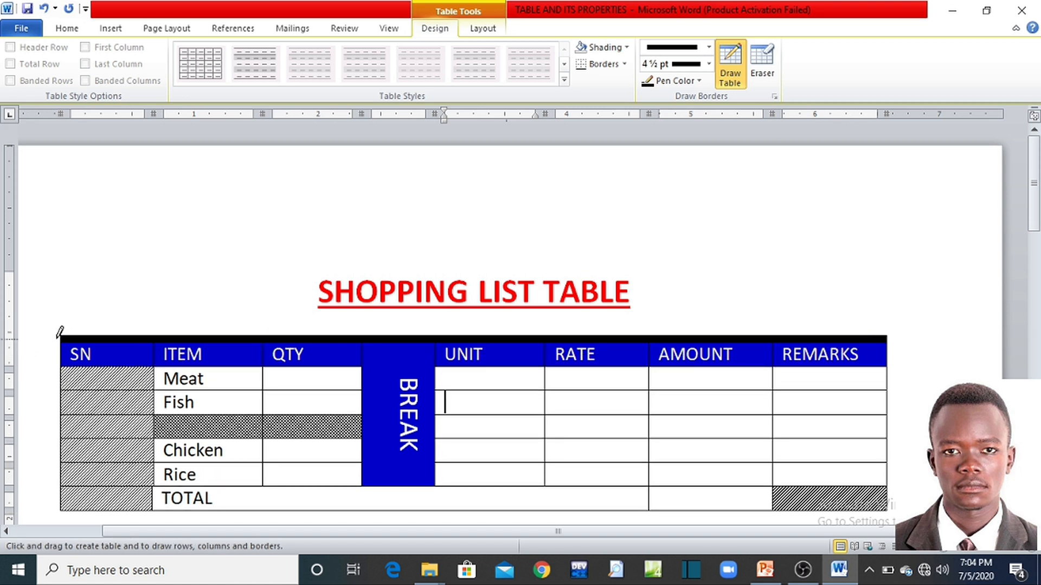
left_click_drag(63, 331, 60, 491)
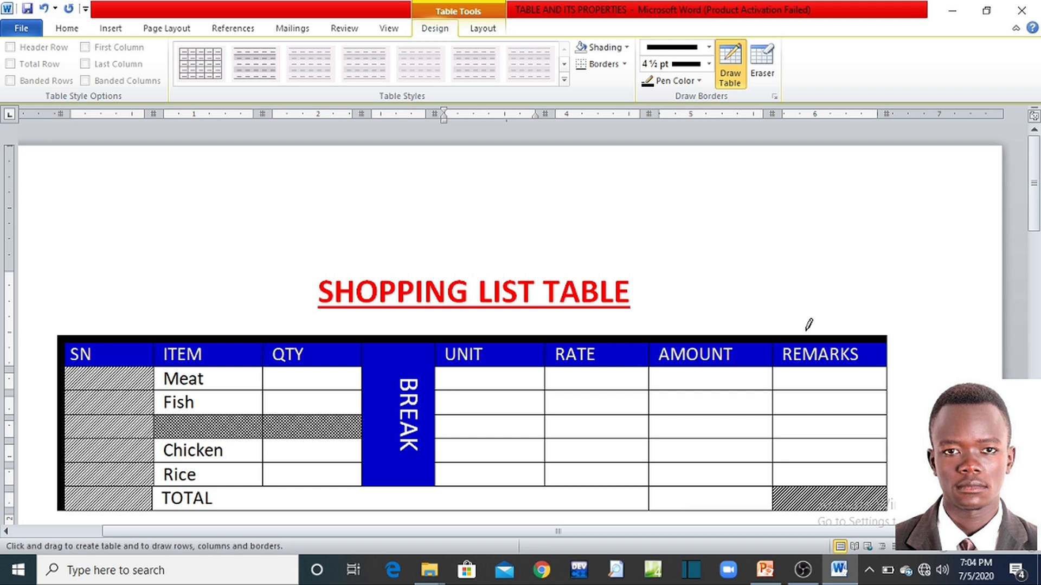
mouse_move(887, 336)
left_mouse_down()
mouse_move(871, 414)
mouse_move(869, 483)
mouse_move(882, 497)
left_mouse_up()
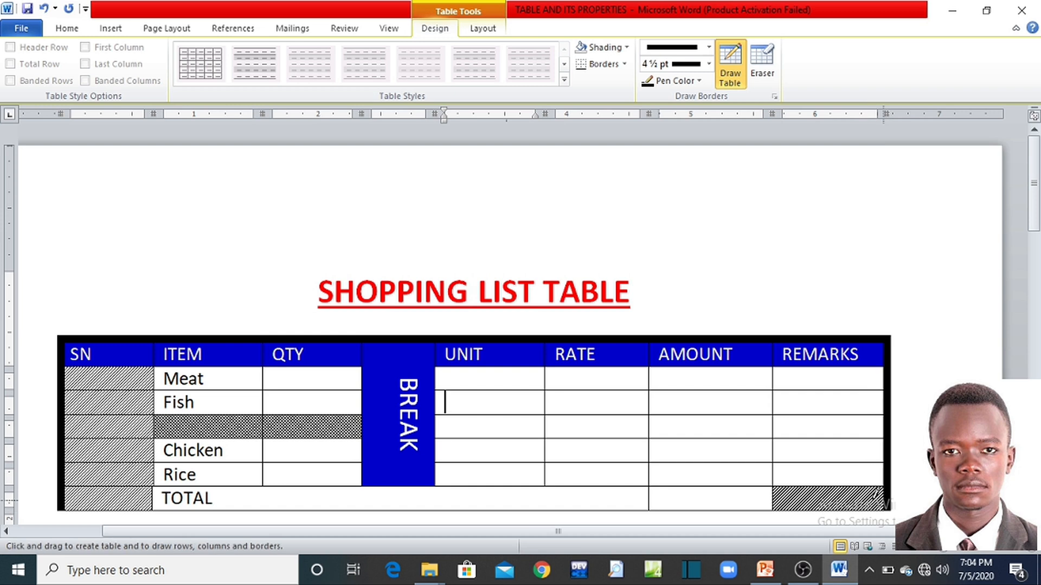
mouse_move(71, 507)
left_mouse_down()
mouse_move(275, 497)
mouse_move(459, 517)
mouse_move(602, 404)
mouse_move(704, 418)
mouse_move(787, 411)
mouse_move(831, 406)
mouse_move(883, 371)
left_mouse_up()
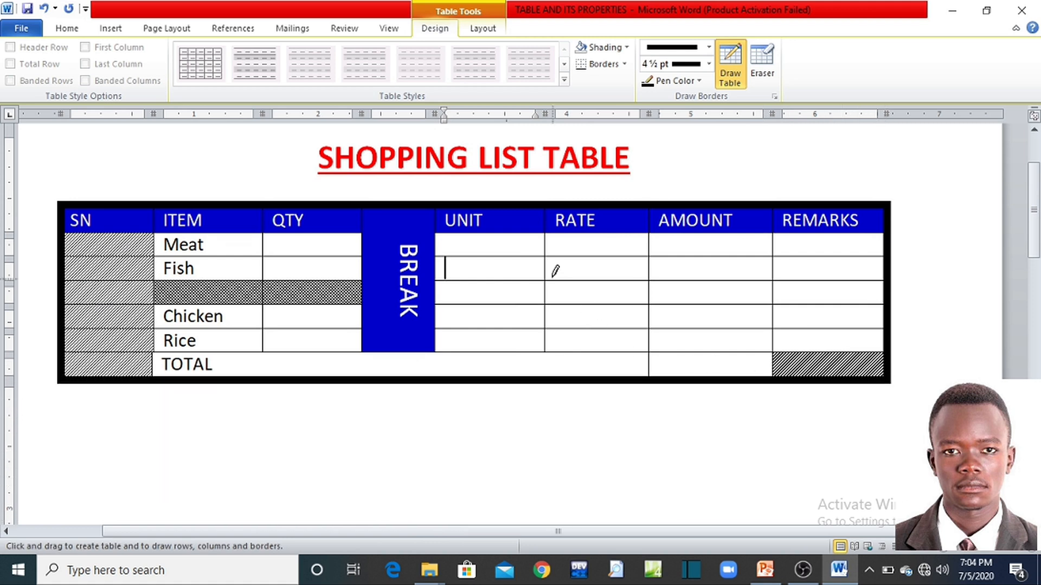
- Draw 4½ pt lines above the TOTAL row and between RATE and AMOUNT, plus a box within the RATE column
mouse_move(65, 350)
left_mouse_down()
mouse_move(580, 360)
mouse_move(715, 339)
mouse_move(822, 353)
left_mouse_up()
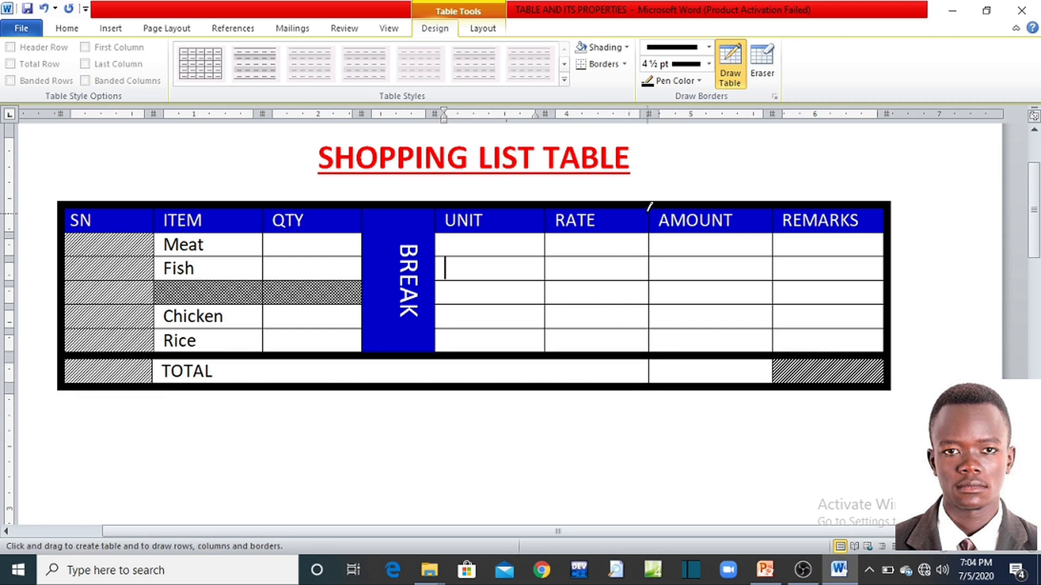
left_click_drag(650, 204, 647, 364)
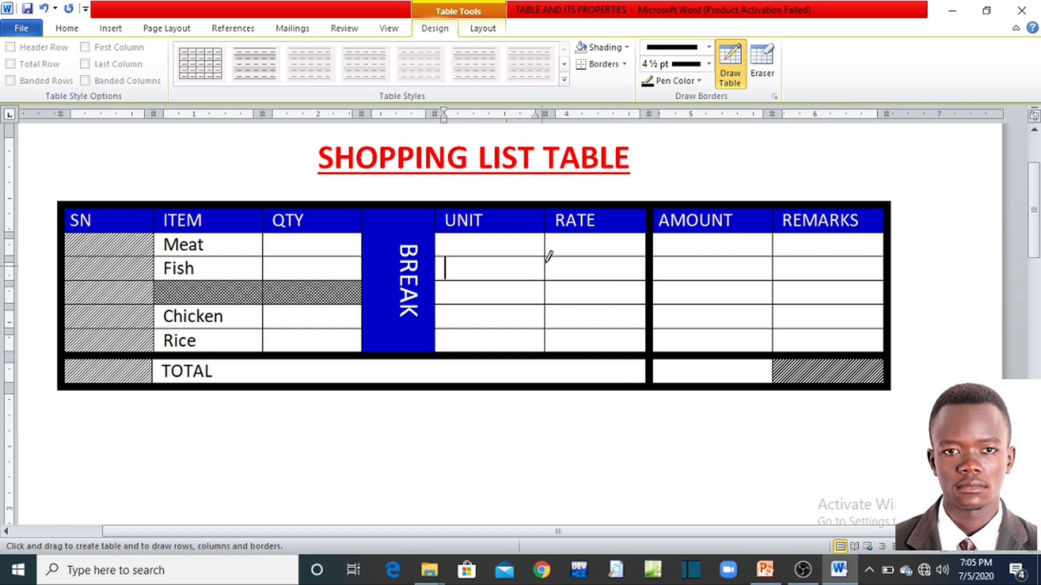
mouse_move(549, 250)
left_mouse_down()
mouse_move(549, 278)
mouse_move(632, 264)
left_mouse_up()
left_click_drag(606, 316, 633, 304)
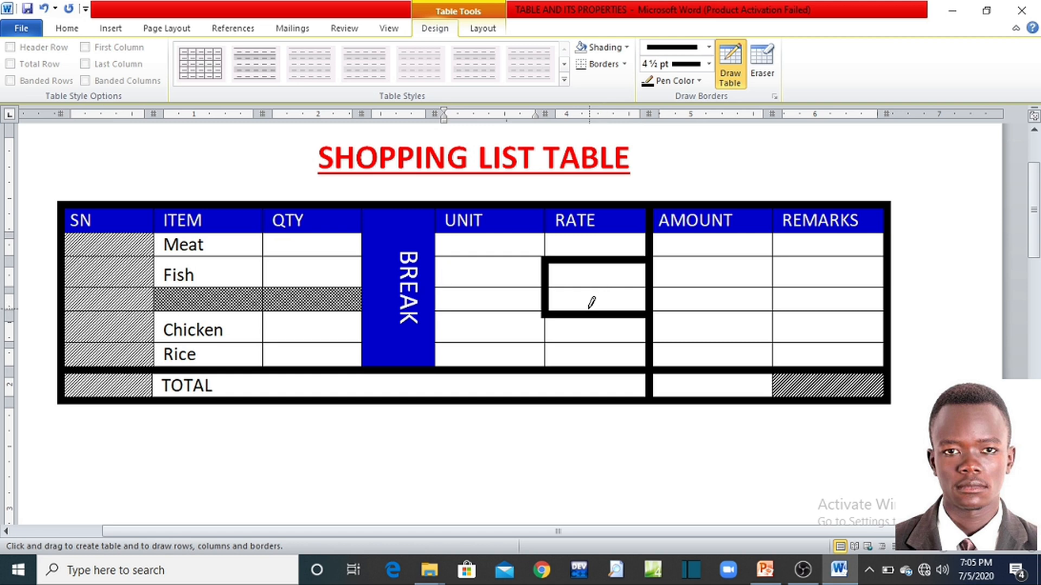
- Undo all the thick borders drawn on the table and leave table drawing
key("ctrl+z")
key("ctrl+z")
key("ctrl+z")
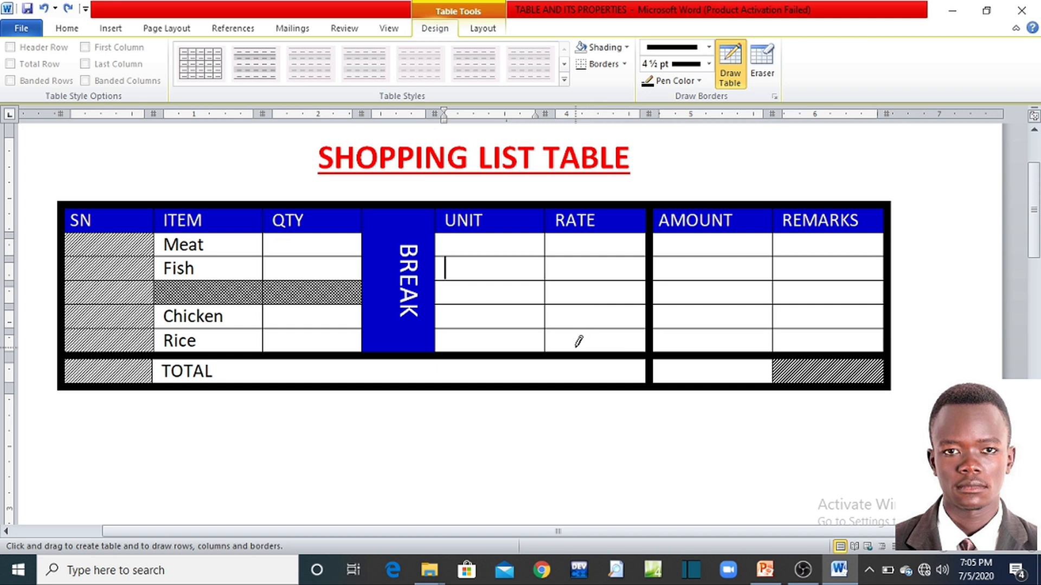
key("ctrl+z")
key("ctrl+z")
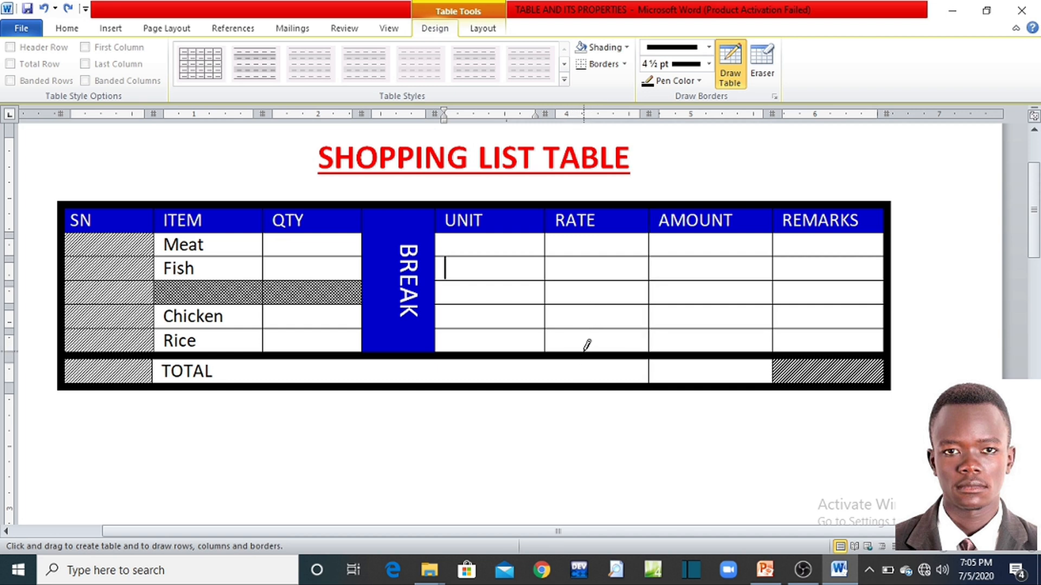
key("ctrl+z")
key("ctrl+z")
key("ctrl+z")
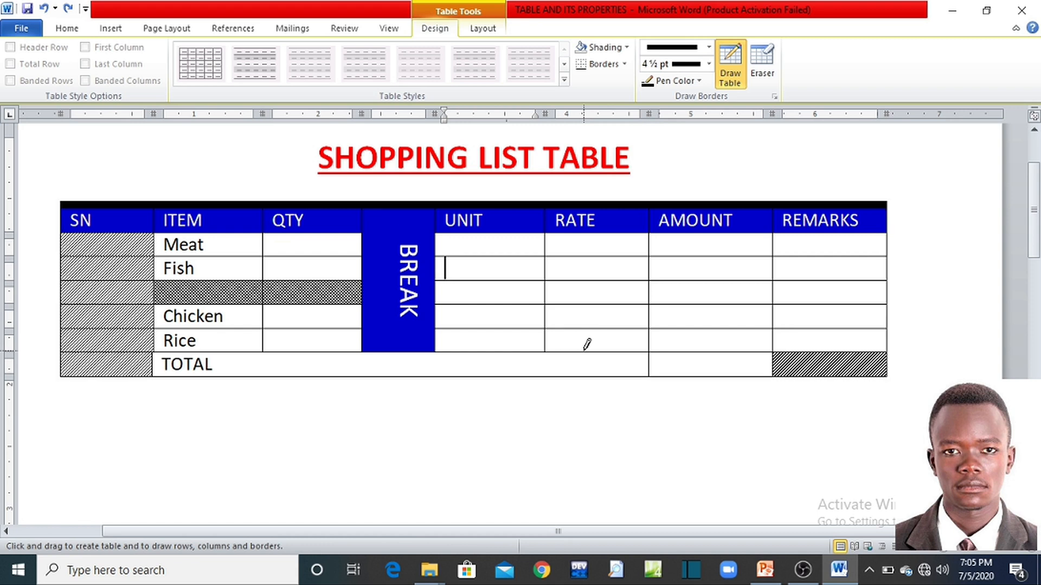
left_click(586, 335)
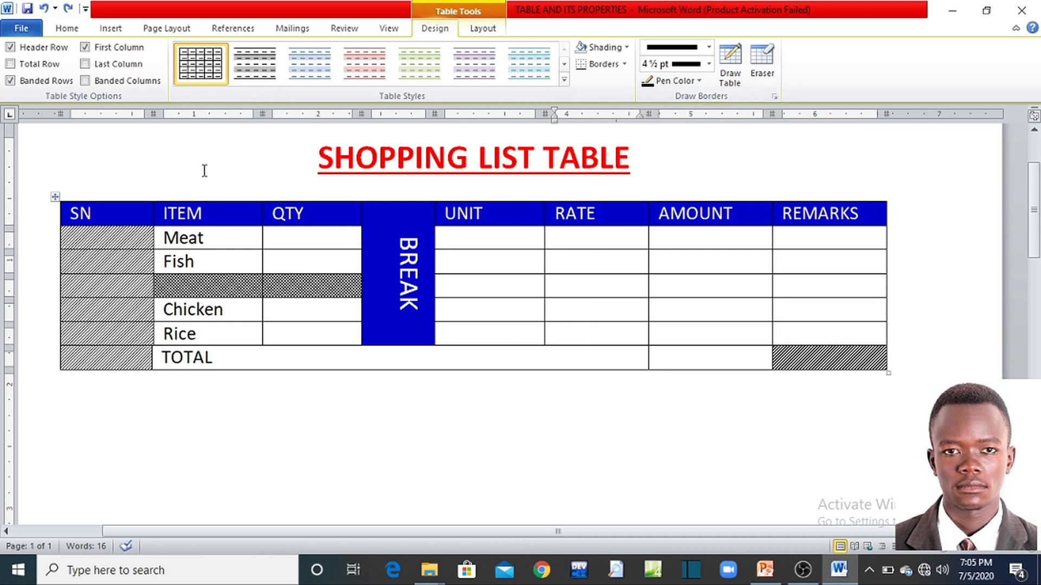
- Open the Borders and Shading settings for the table, try the Box setting, and choose All
left_click(624, 64)
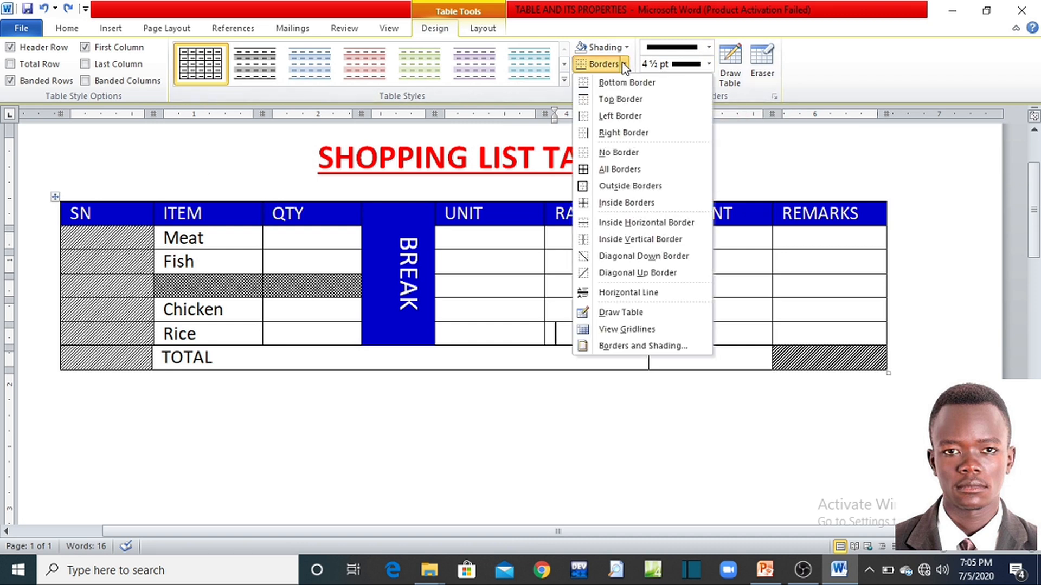
left_click(623, 349)
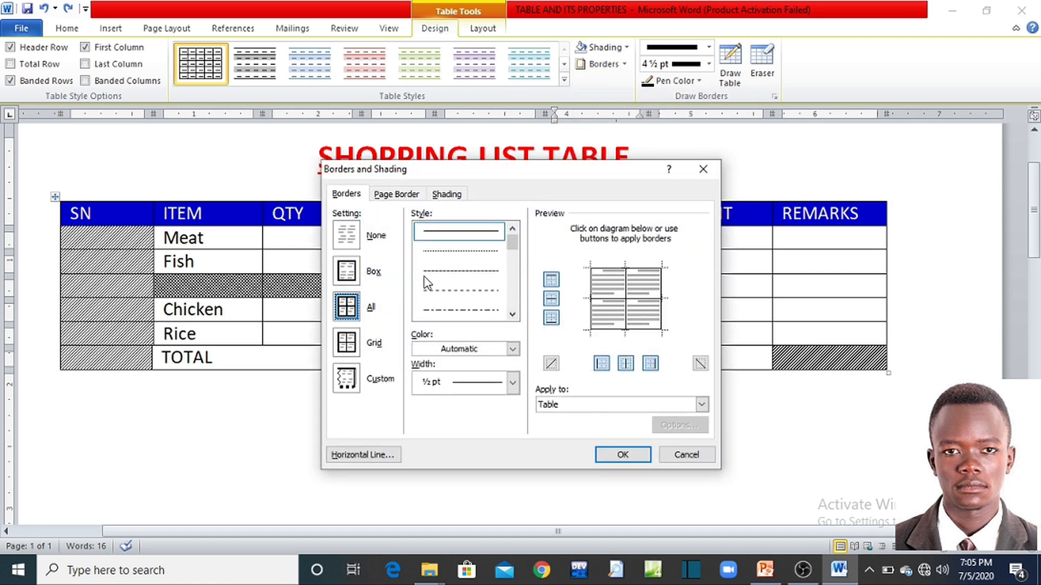
left_click(357, 200)
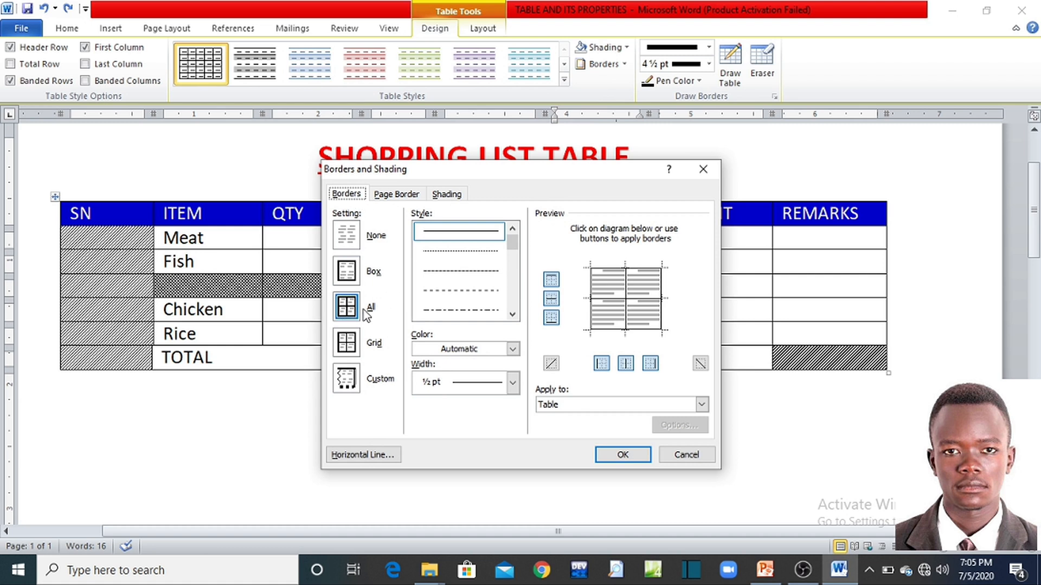
left_click(352, 274)
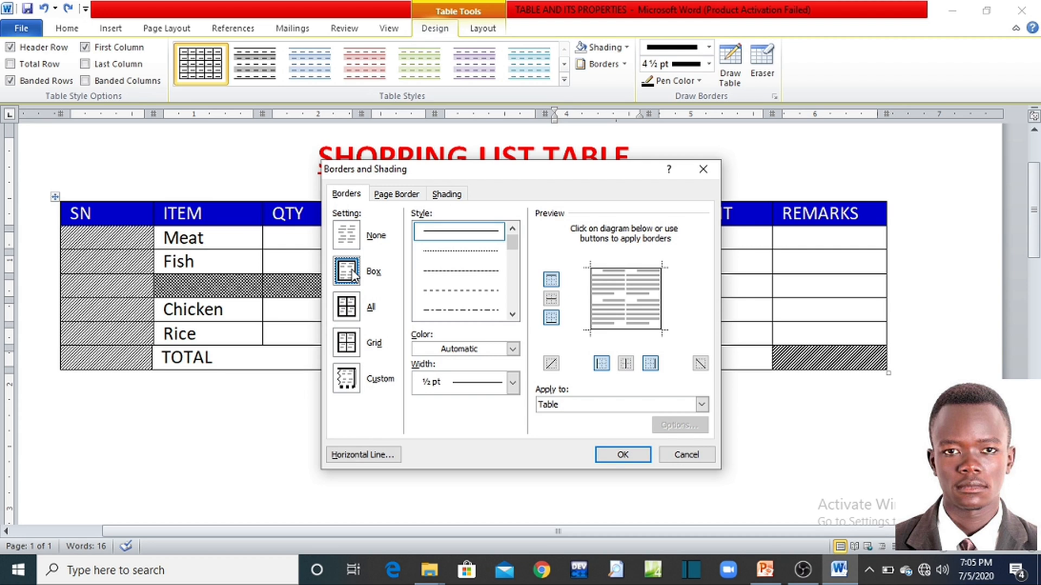
left_click(348, 314)
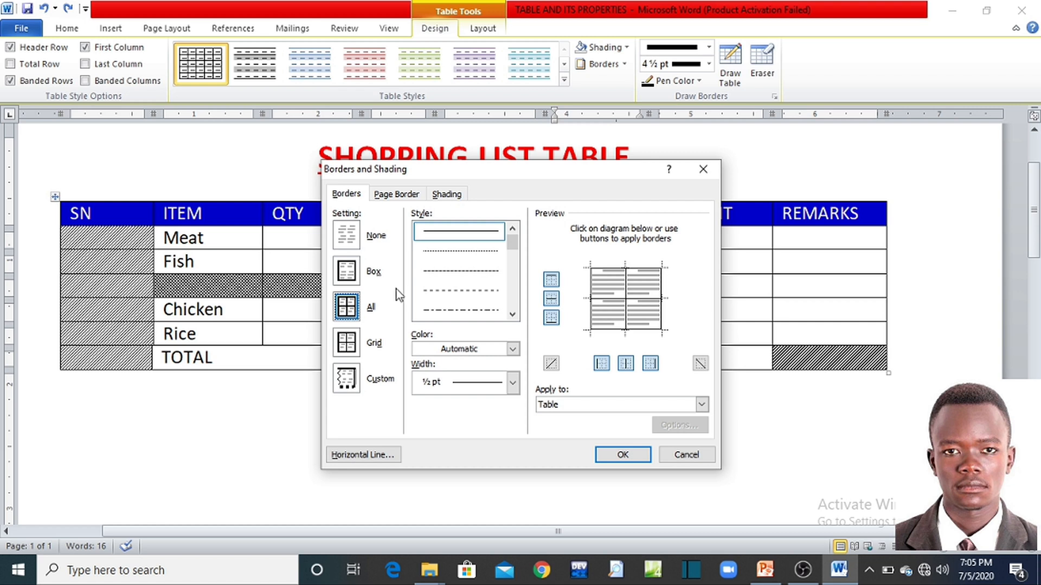
- Switch the table's inside horizontal and inside vertical borders off and back on in the border preview
left_click(551, 298)
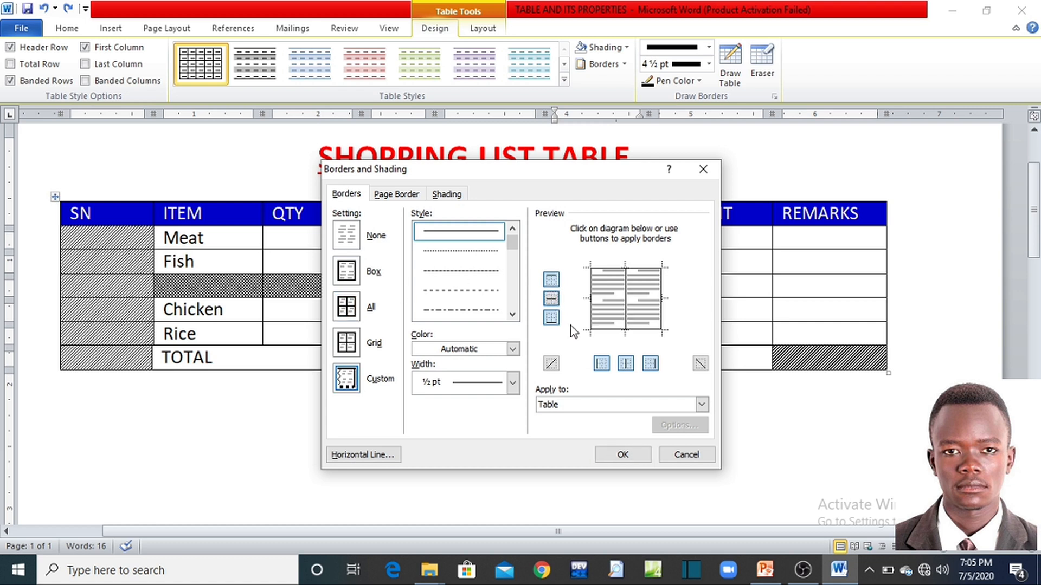
left_click(626, 364)
left_click(655, 365)
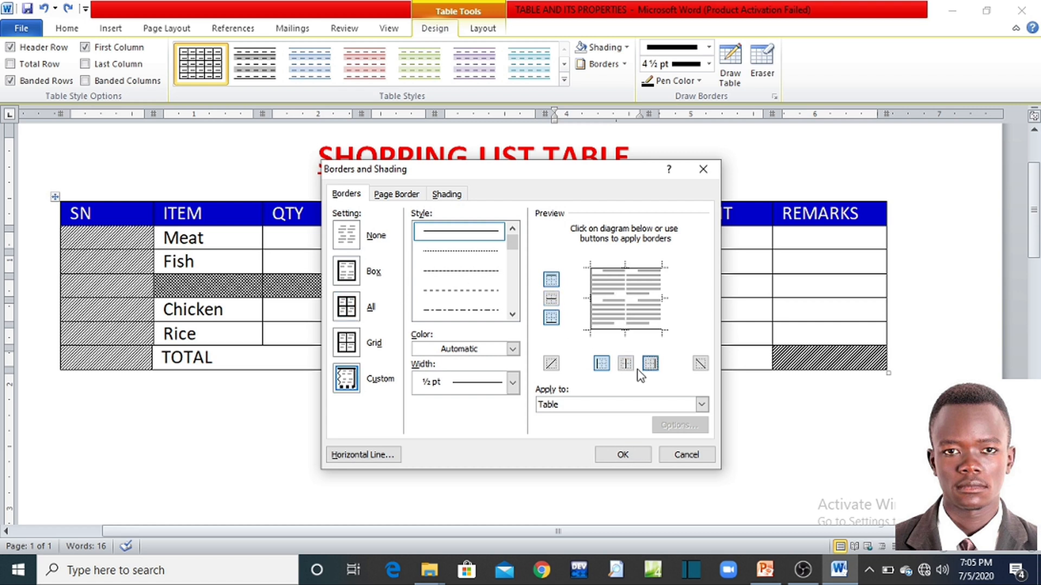
left_click(624, 362)
left_click(652, 364)
left_click(551, 298)
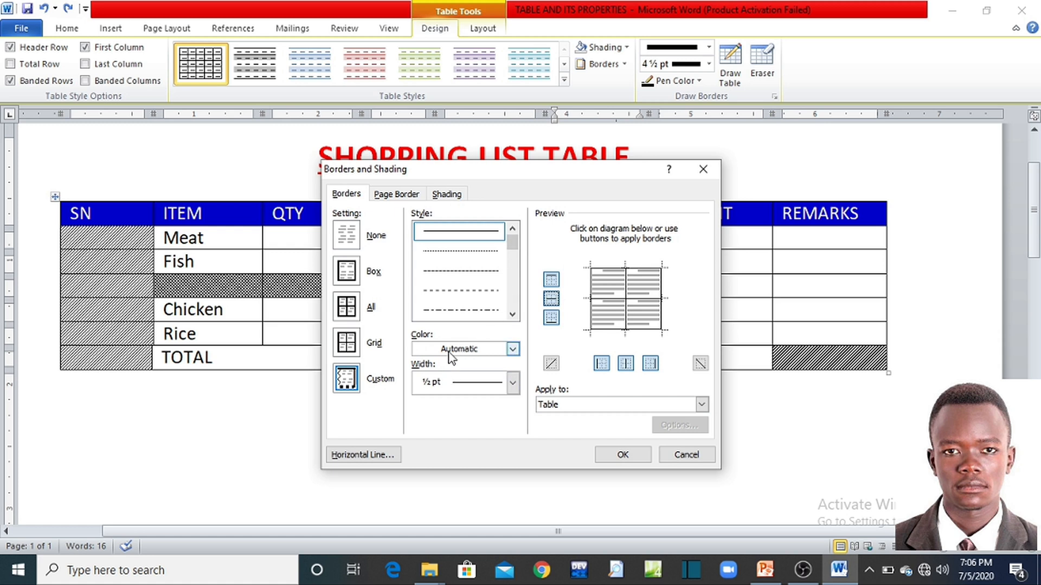
- Set the border color to the recently used dark blue and reapply the top, inside horizontal and bottom borders in the preview
left_click(513, 350)
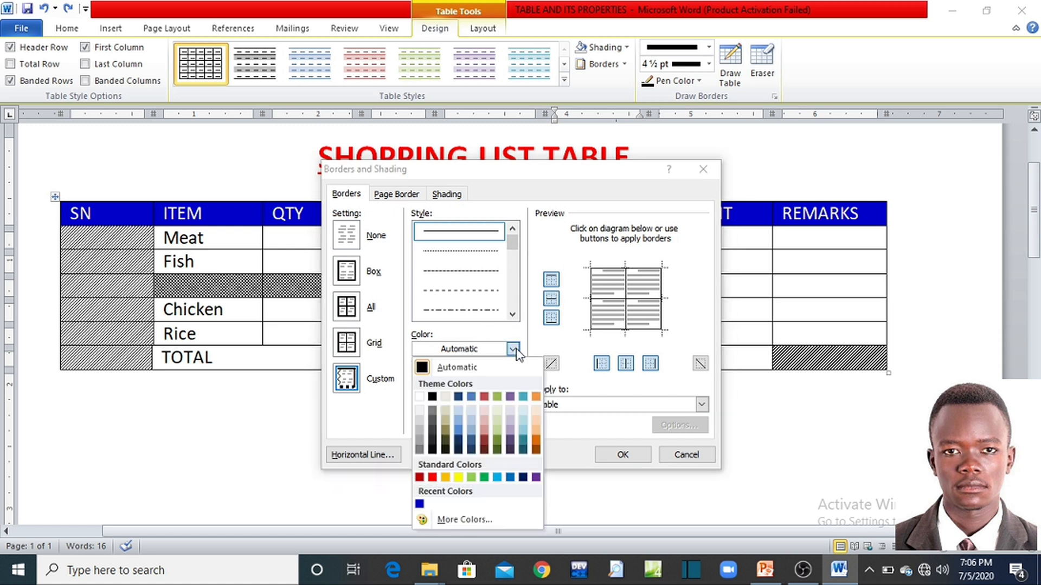
left_click(421, 505)
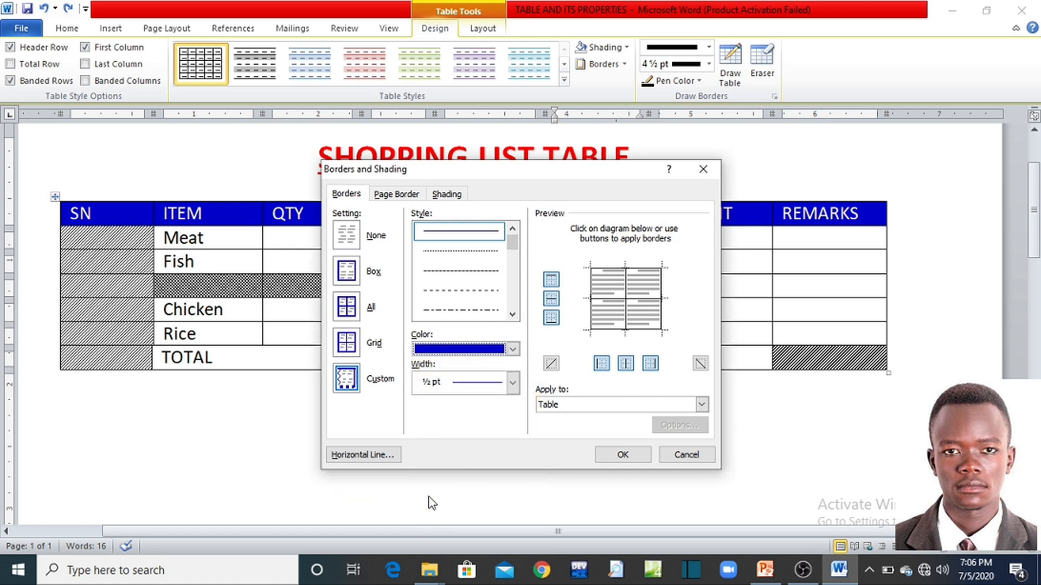
left_click(552, 281)
left_click(552, 280)
left_click(546, 304)
left_click(547, 304)
left_click(547, 320)
- Reapply the left, inside vertical and right borders in the preview with the blue line color
left_click(603, 367)
left_click(603, 367)
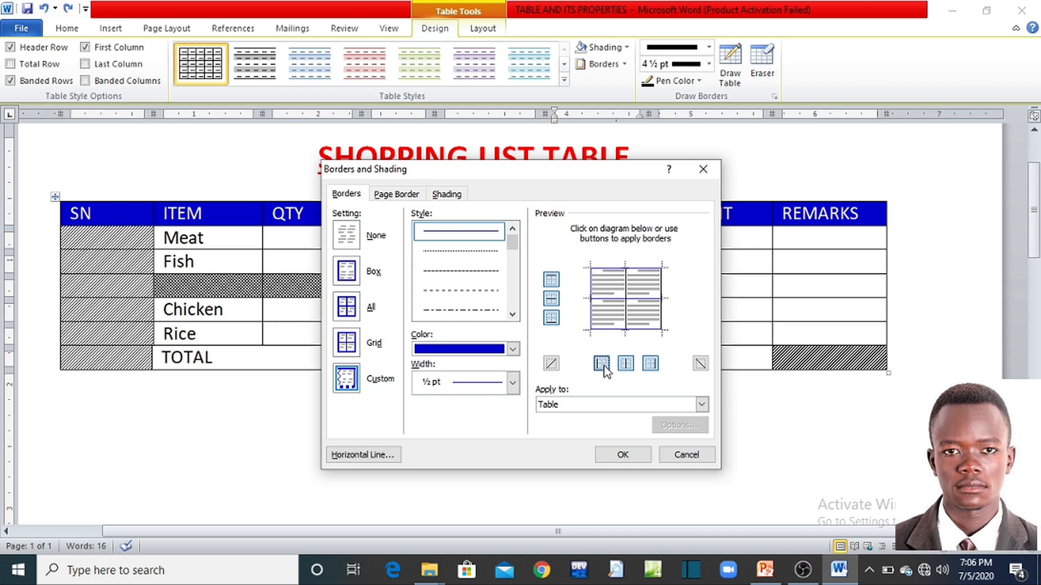
left_click(627, 367)
left_click(626, 367)
left_click(650, 365)
left_click(650, 366)
- Set the border width to 2 ¼ pt, accept the border settings and deselect the table
left_click(513, 383)
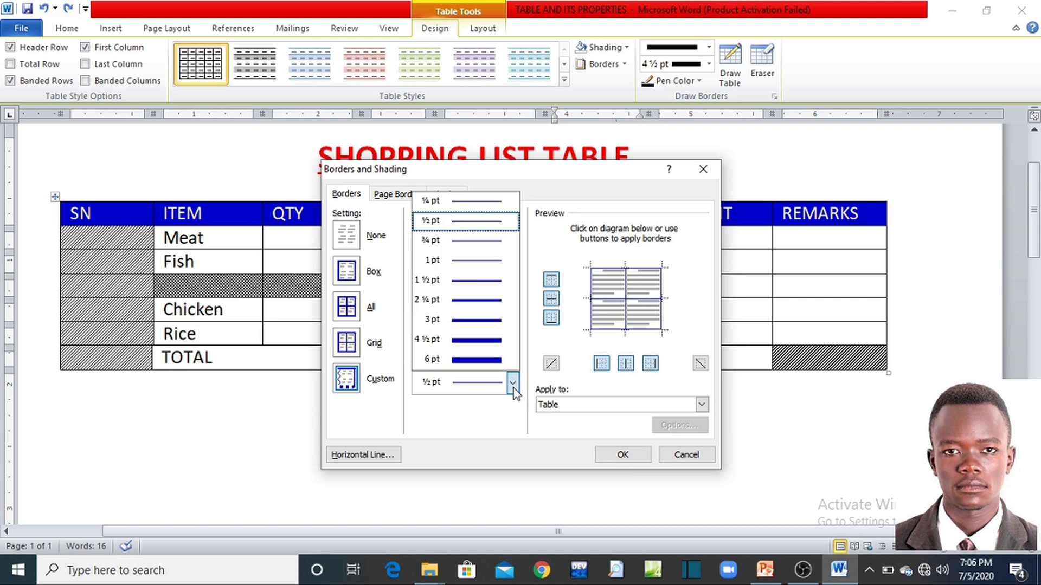
left_click(472, 300)
left_click(597, 452)
left_click(515, 451)
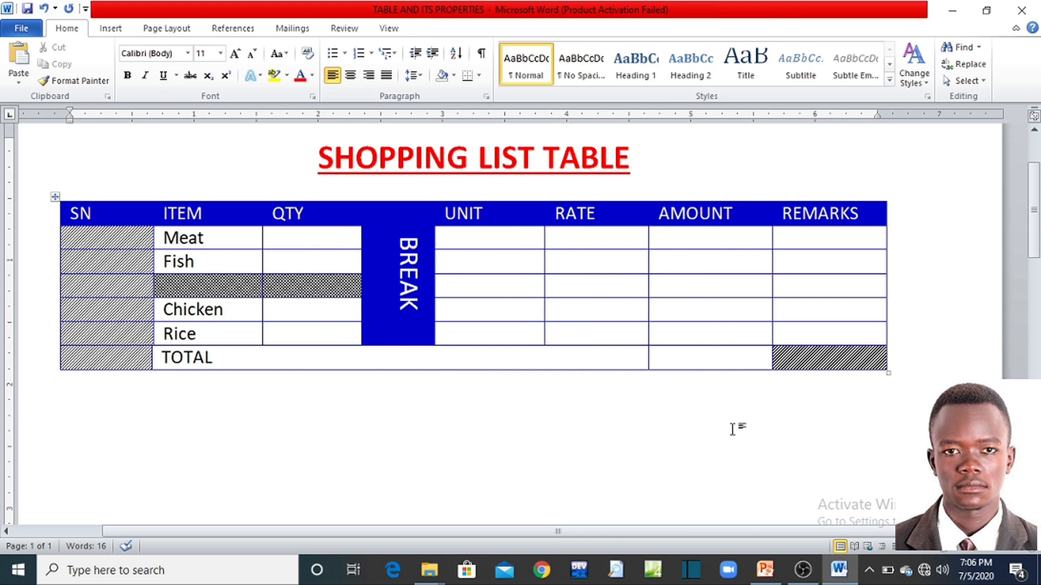
- Check the topic list in the PowerPoint slide show, return to the Word document and add five blank rows below the TOTAL row
left_click(765, 569)
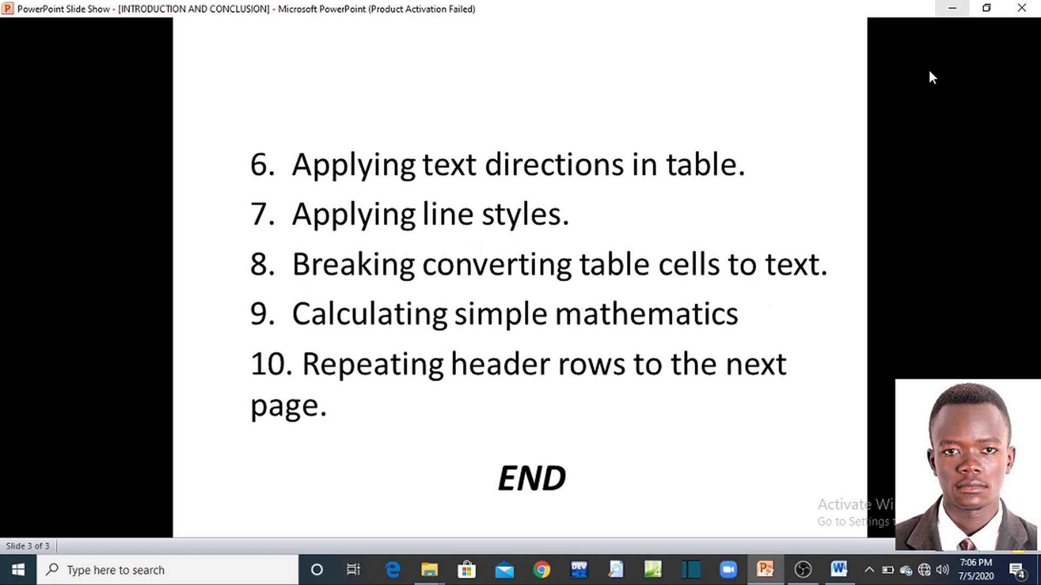
left_click(839, 570)
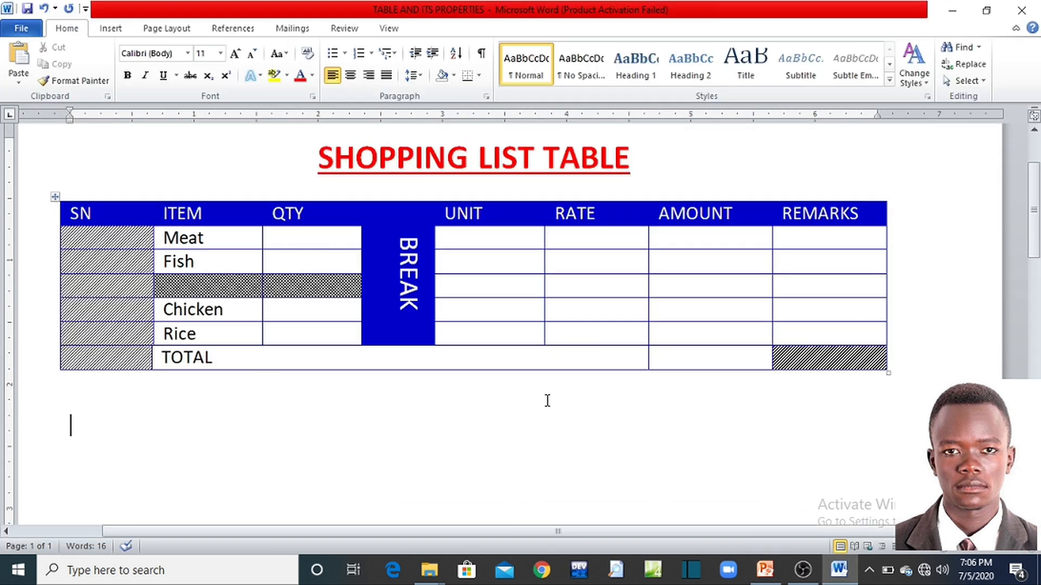
left_click(891, 358)
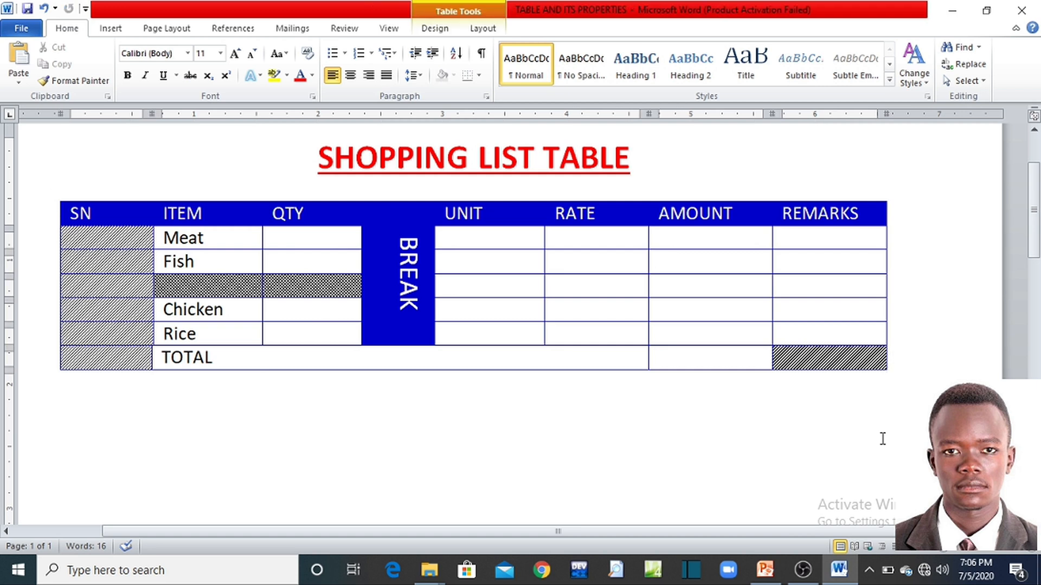
key("Return")
key("Return")
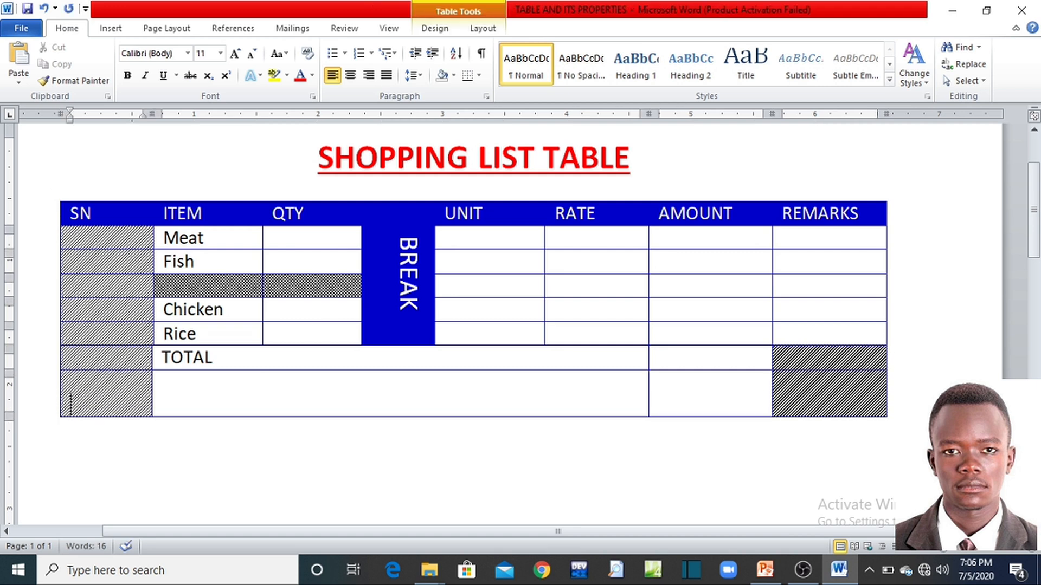
key("BackSpace")
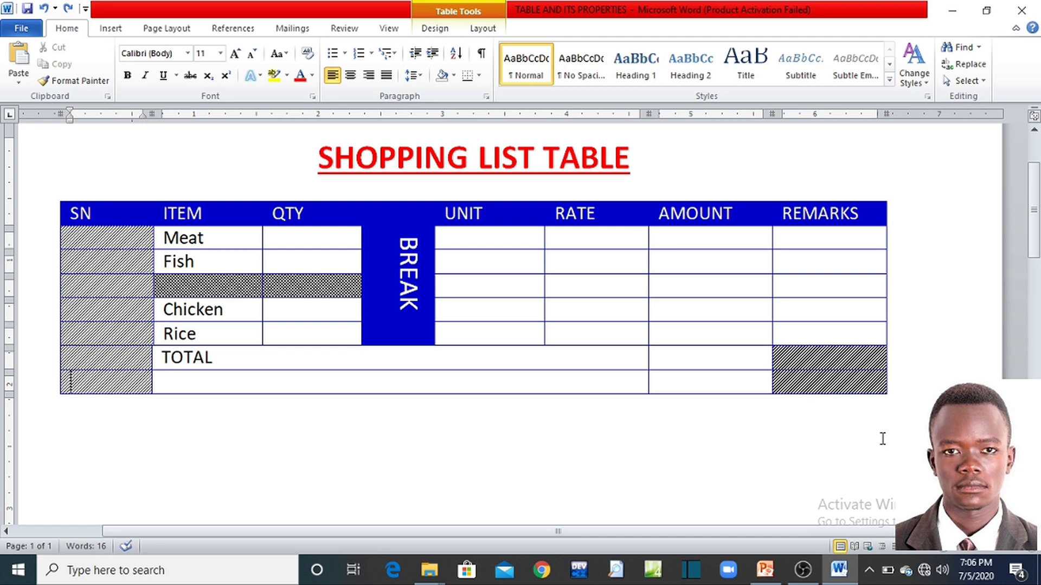
key("Return")
key("Return")
key("Return")
key("Return")
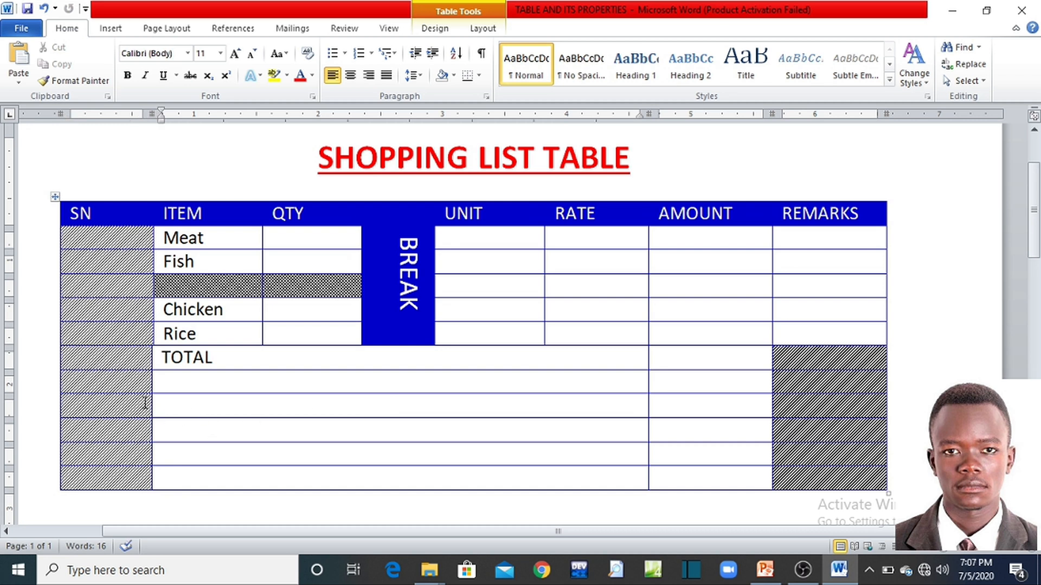
- Advance cell by cell past the table's last cell to add two more blank rows at its end
scroll(207, 402, "down", 4)
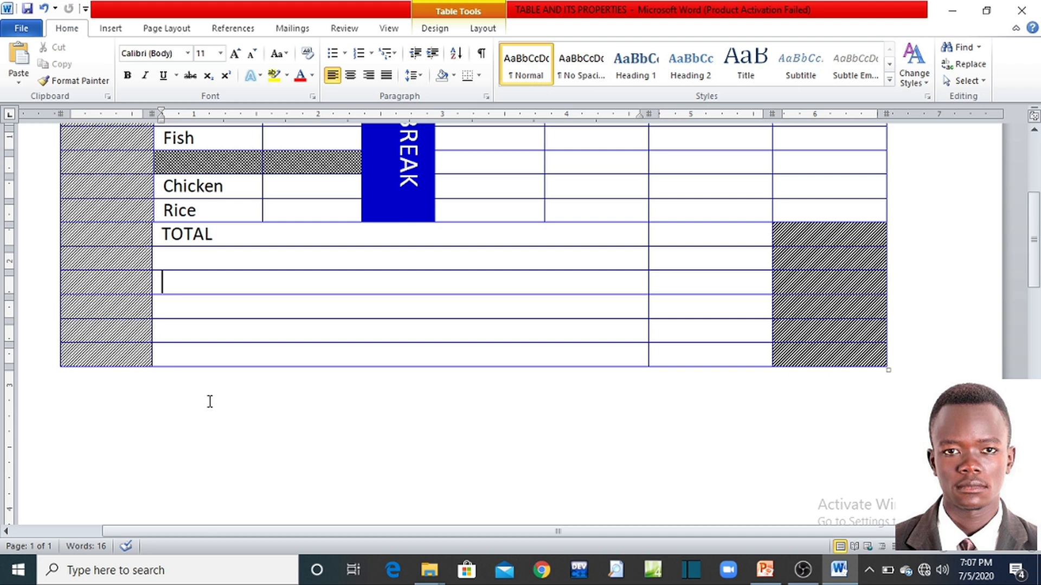
scroll(207, 402, "up", 4)
key("Tab")
key("Tab")
key("Tab")
key("Tab")
key("Tab")
key("Tab")
key("Tab")
key("Tab")
key("Tab")
key("Tab")
key("Tab")
key("Tab")
key("Tab")
key("Tab")
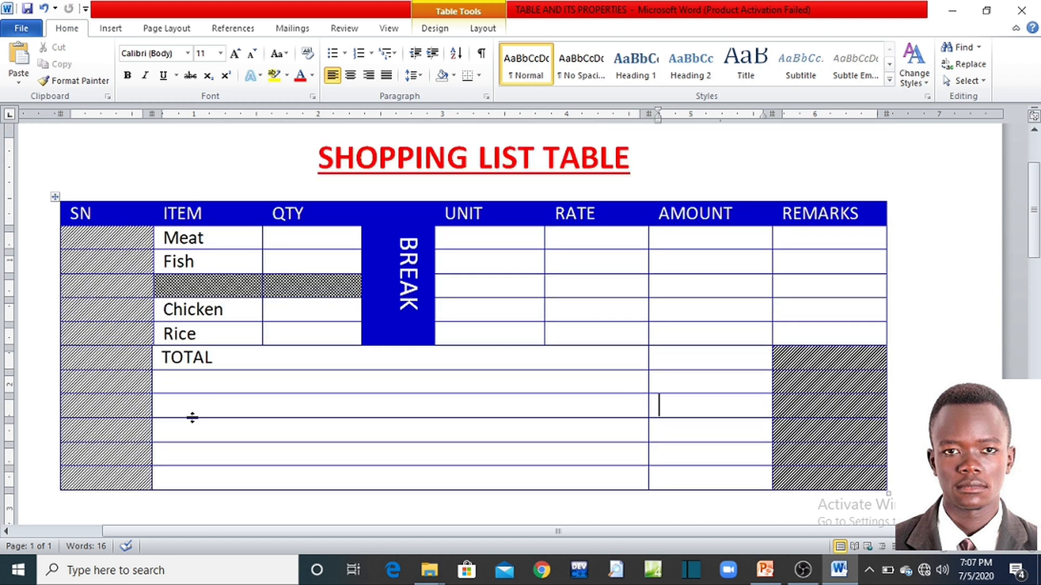
key("Tab")
key("Tab")
key("Tab")
key("Tab")
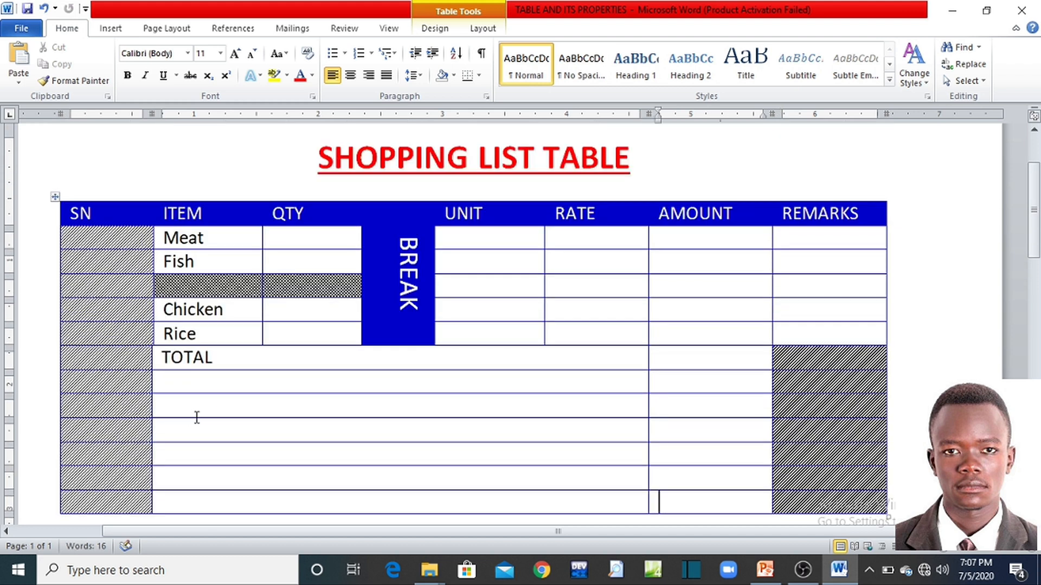
scroll(198, 417, "down", 5)
scroll(200, 415, "up", 5)
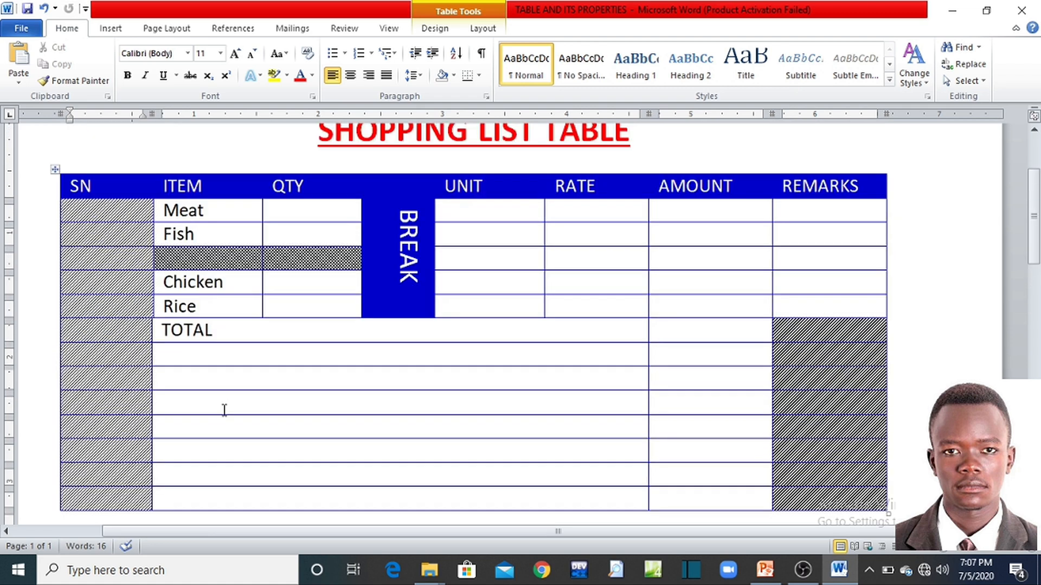
- Convert the second blank row below TOTAL to text separated with tabs, splitting the table in two
left_click(36, 386)
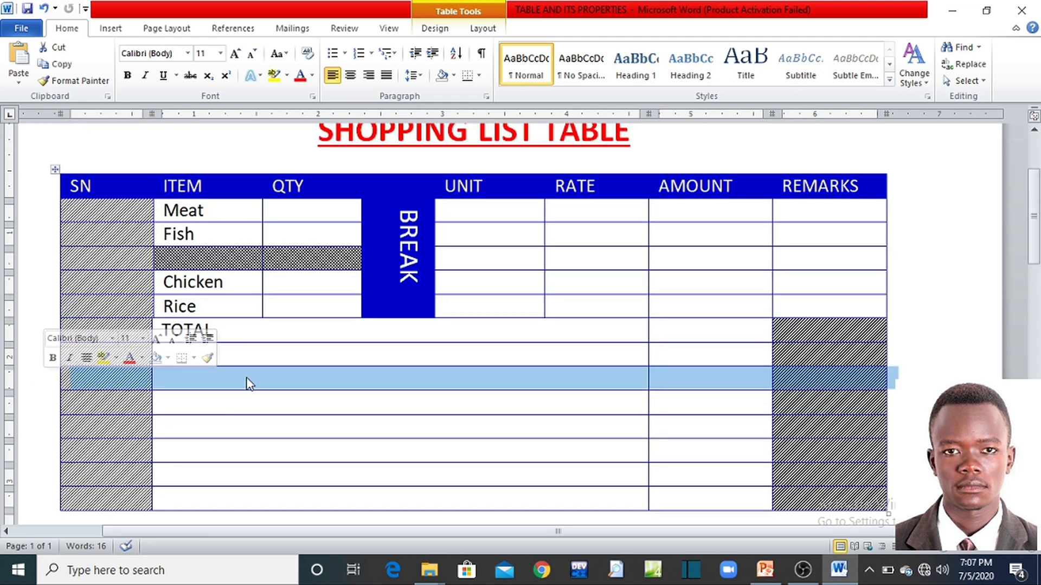
left_click(485, 32)
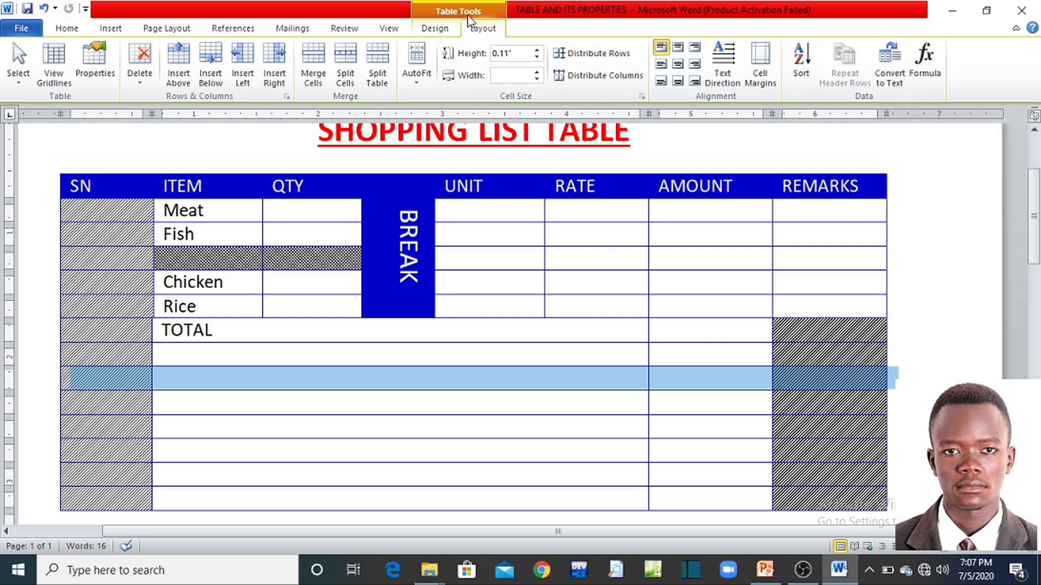
left_click(888, 80)
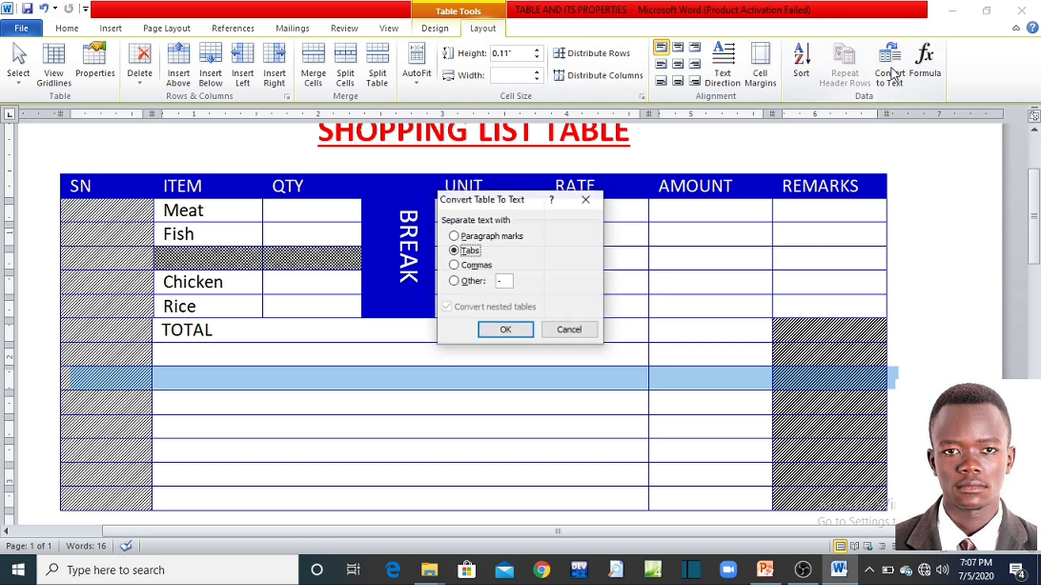
left_click(500, 330)
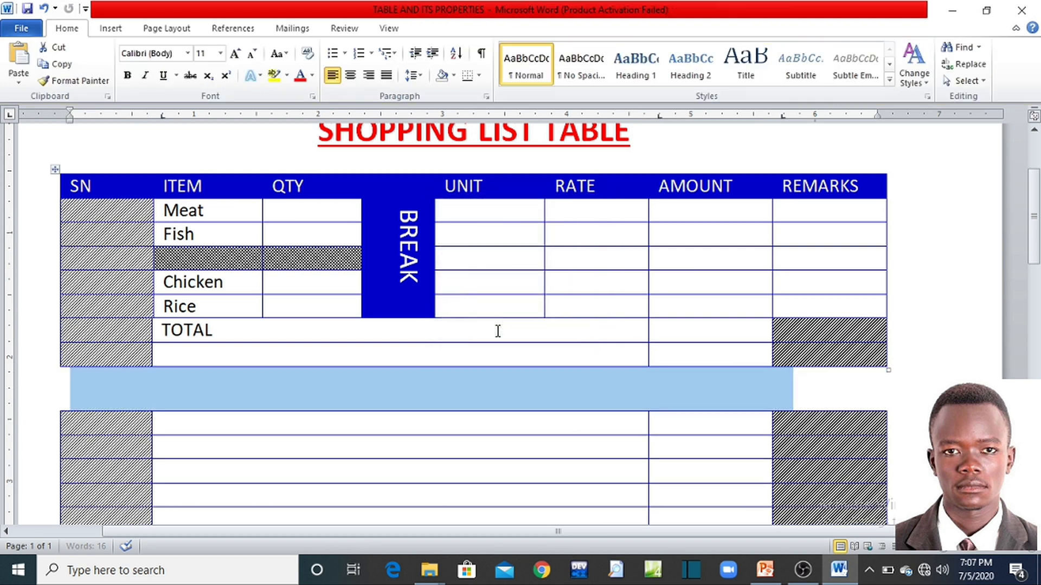
- Add the heading "Table 2" in the gap above the split-off table and center it
left_click(472, 389)
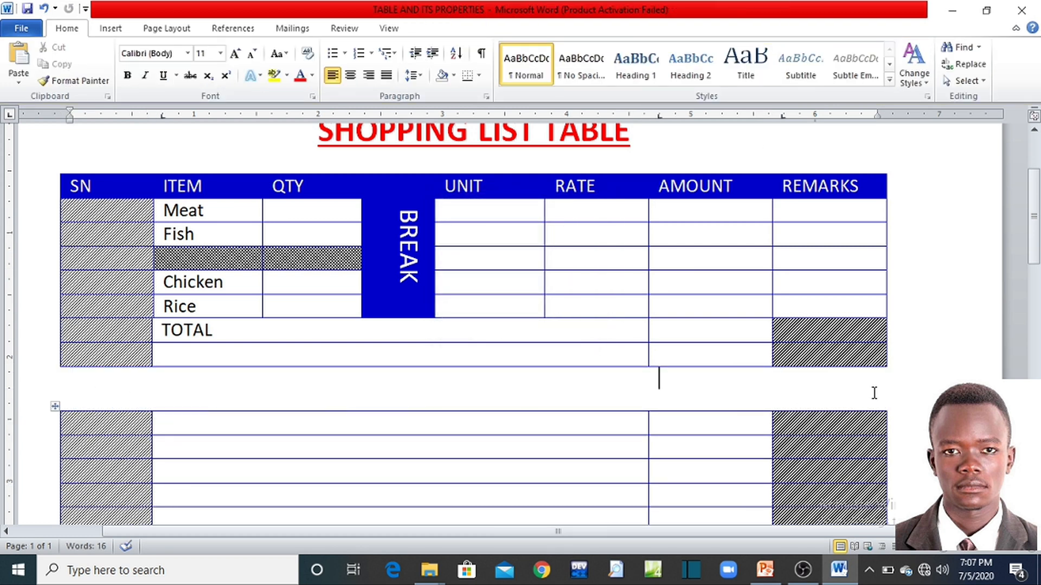
left_click(385, 392)
key("Return")
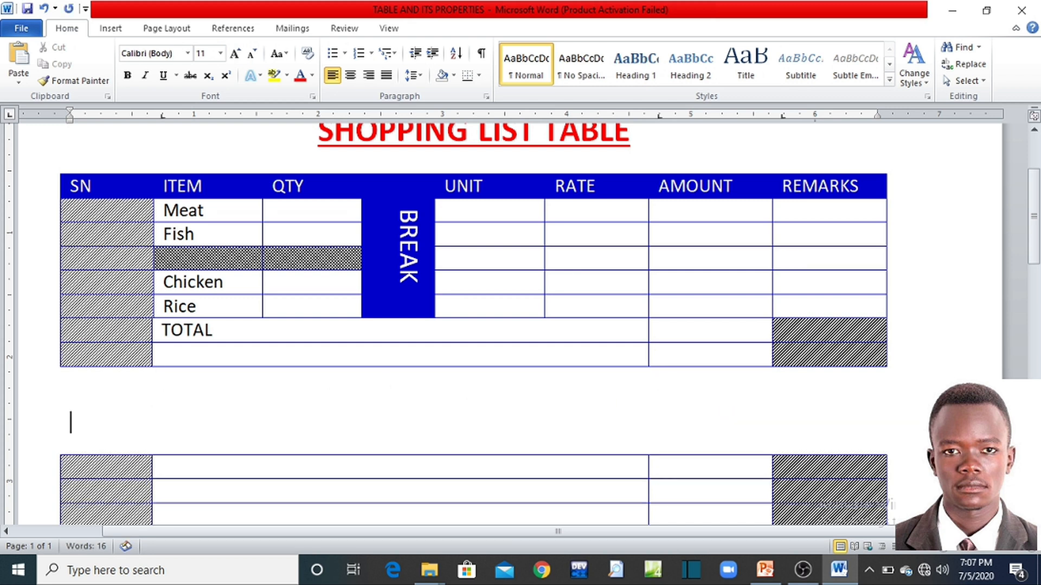
type("tABLE ")
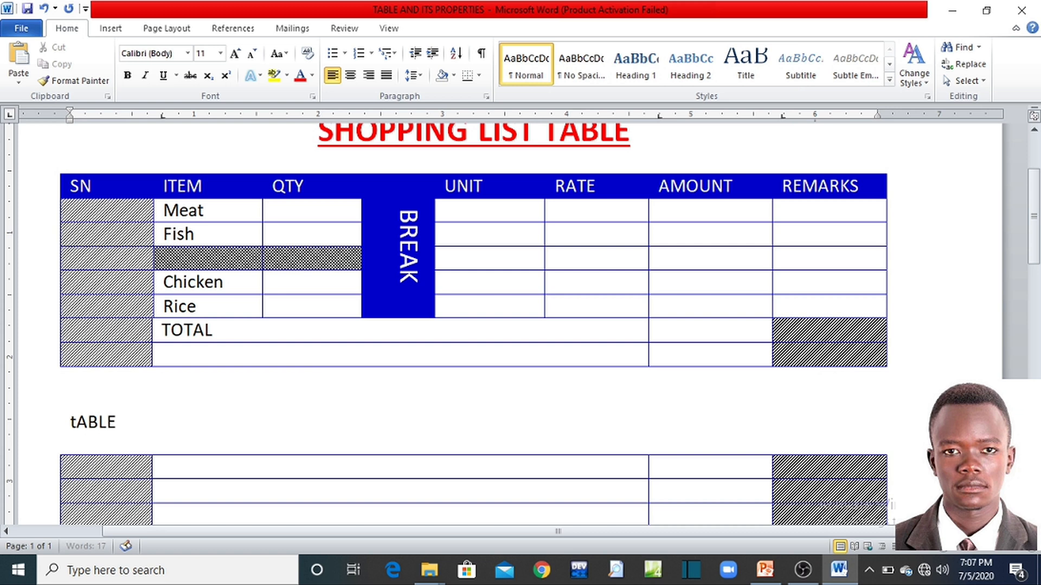
type("2")
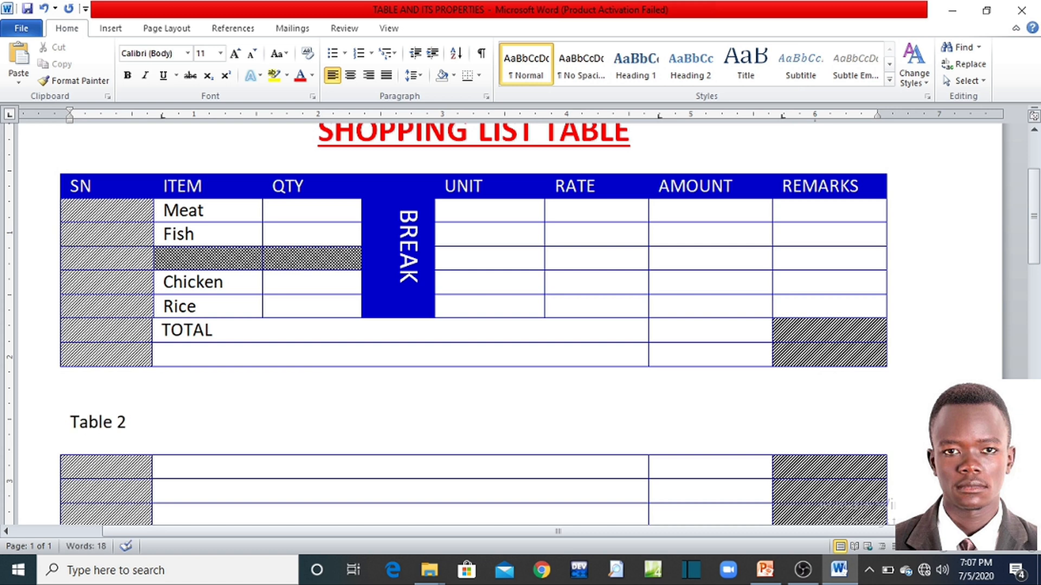
key("ctrl+e")
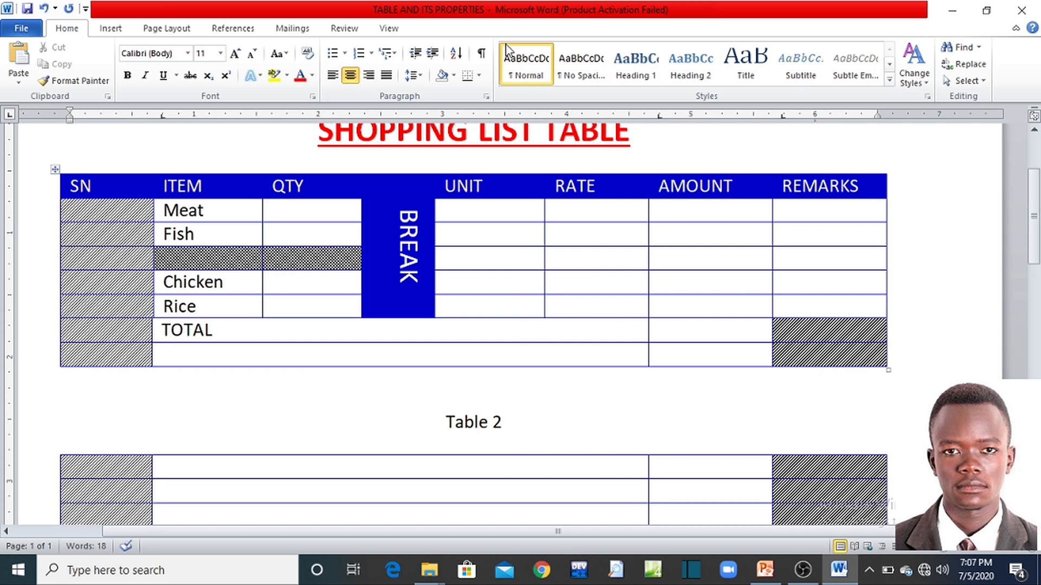
scroll(537, 396, "down", 3)
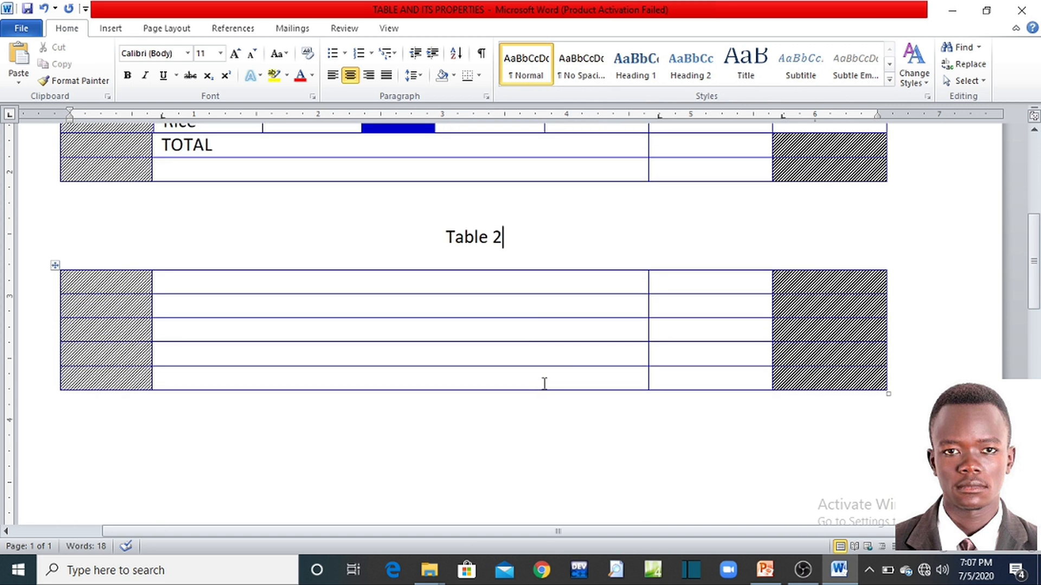
- Check the topic list in the PowerPoint slide show, then return to Word and look over both tables
left_click(765, 569)
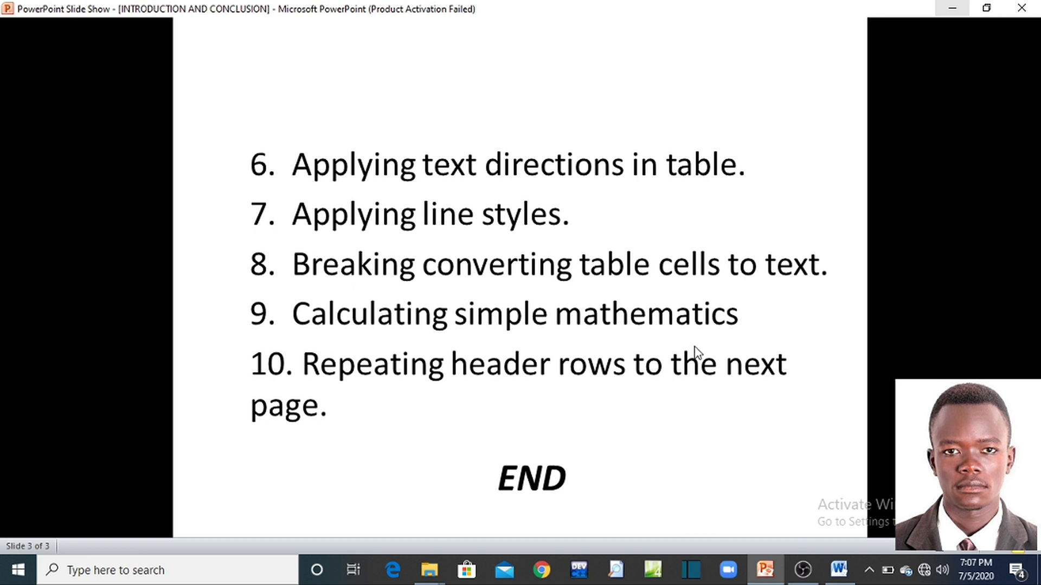
left_click(832, 575)
scroll(822, 450, "up", 3)
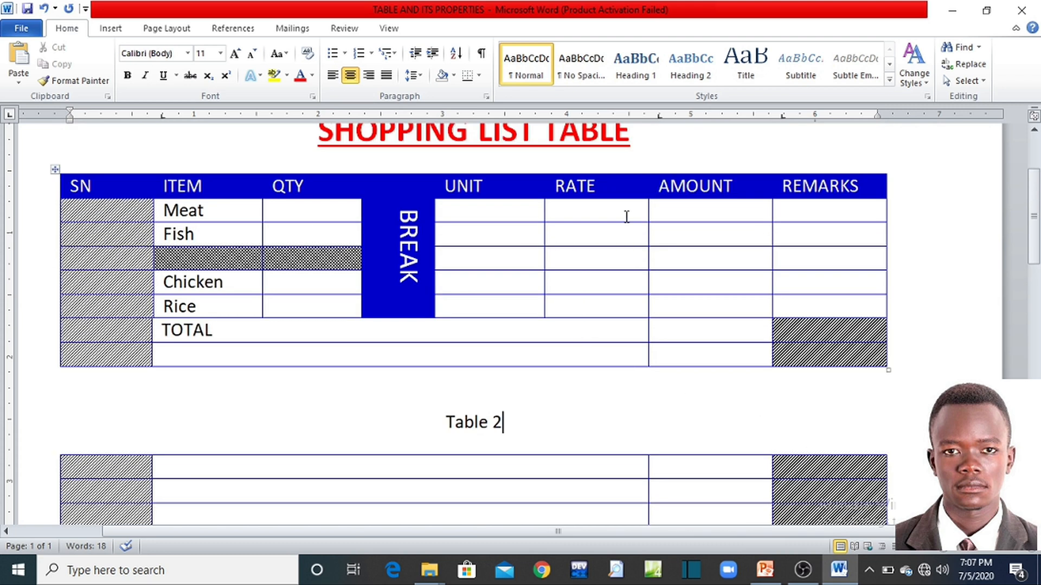
scroll(682, 329, "down", 3)
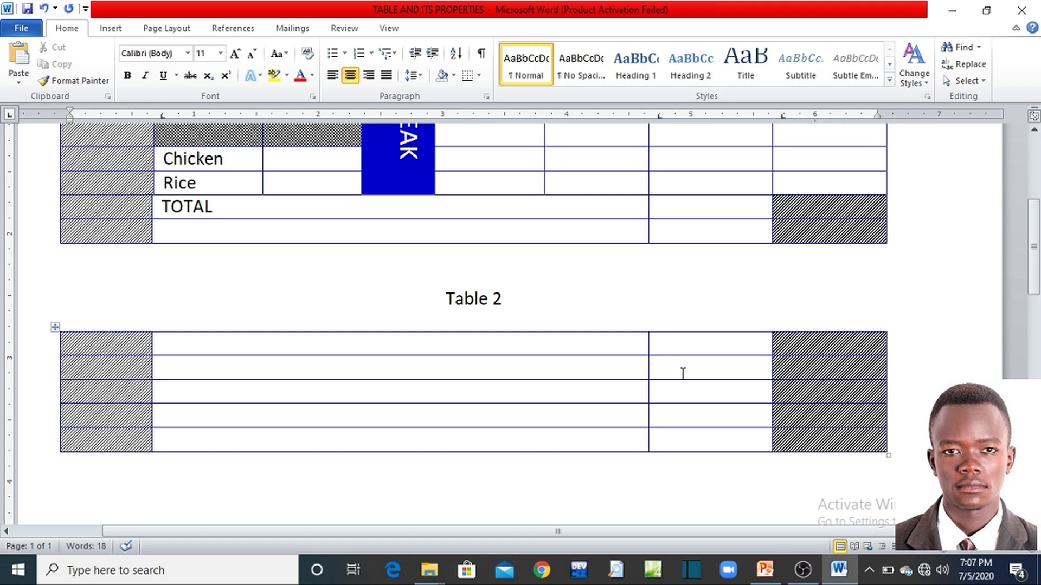
scroll(682, 370, "up", 2)
scroll(675, 287, "up", 2)
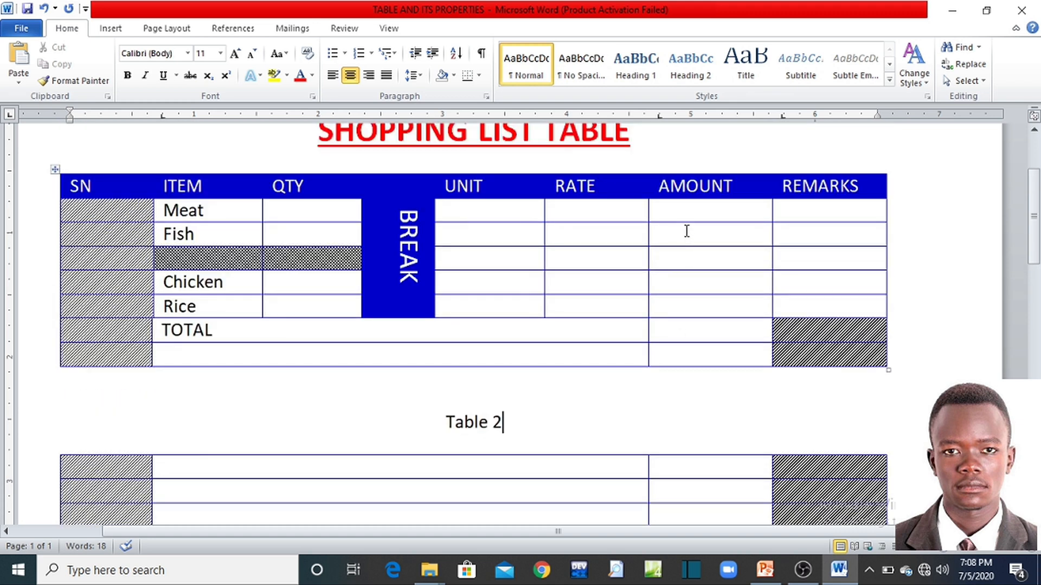
- Fill the AMOUNT column from the Meat row to the Rice row with 14000, 25000, 40000, 50000 and 258
left_click(683, 209)
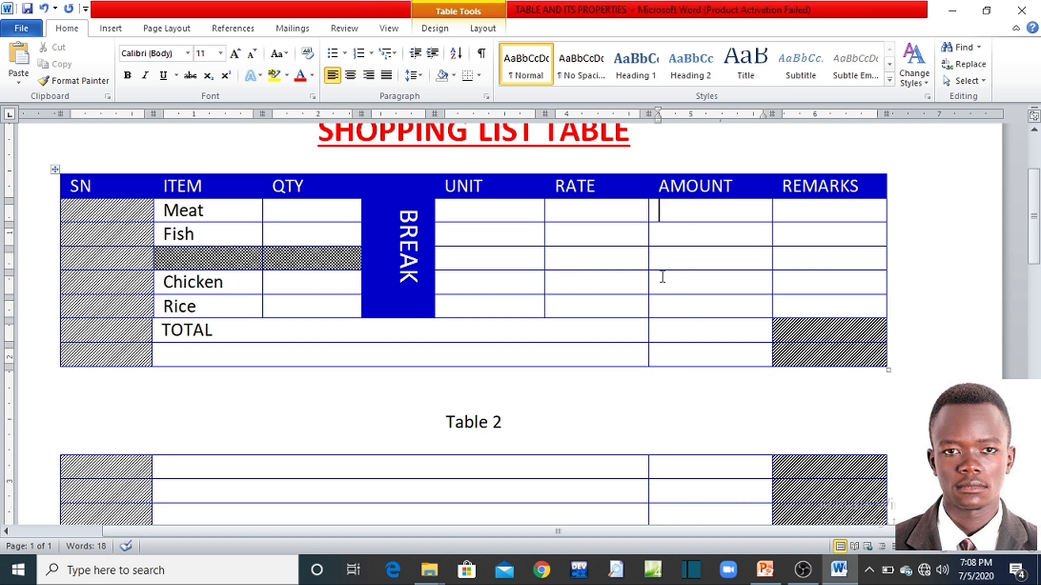
type("14000")
key("Down")
type("25000")
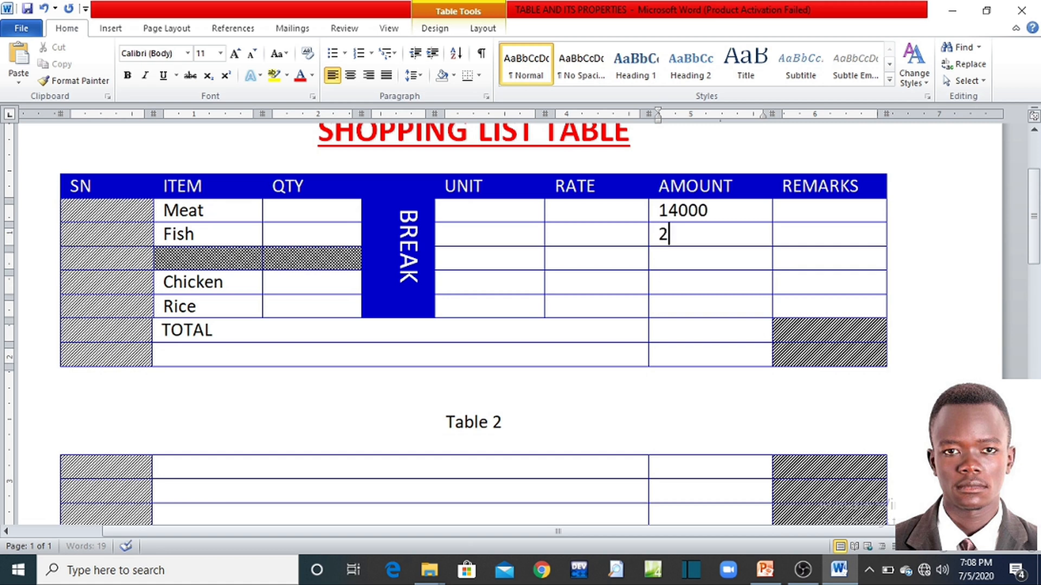
key("Down")
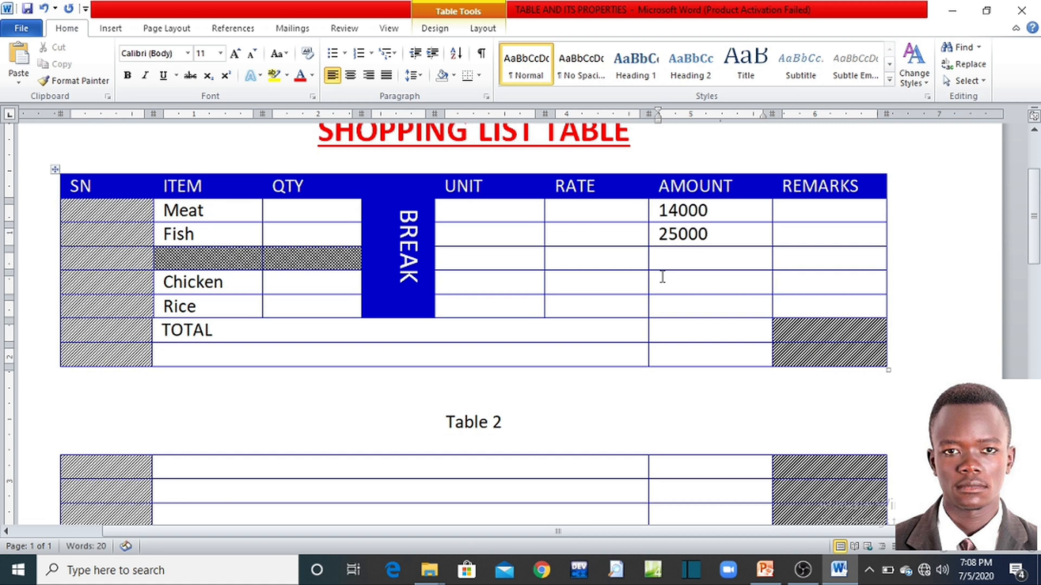
type("40000")
key("Down")
type("50000")
key("Down")
type("258")
key("Down")
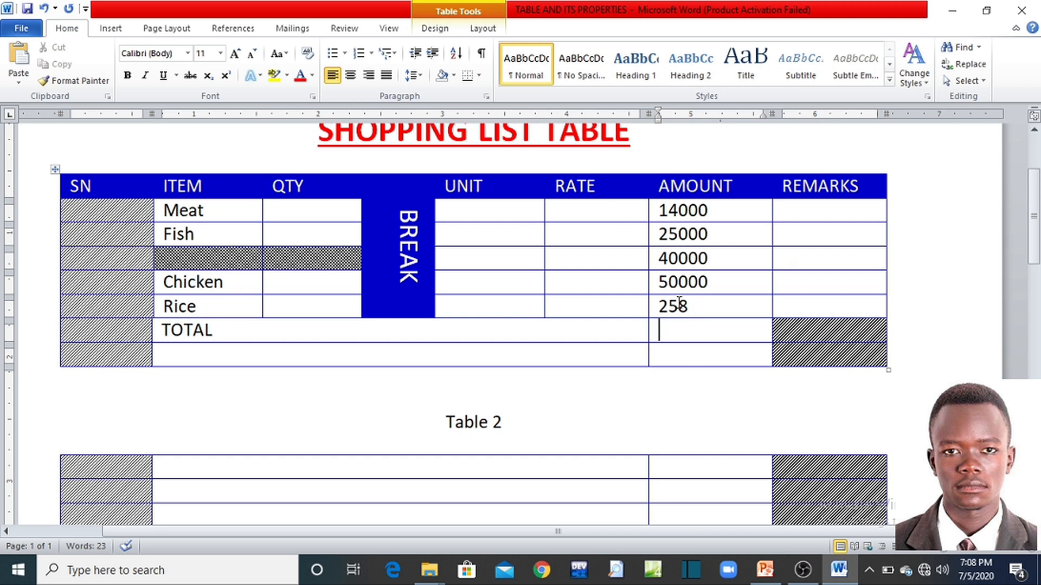
- Calculate the total in the AMOUNT cell of the TOTAL row with the formula =SUM(ABOVE)
left_click(482, 30)
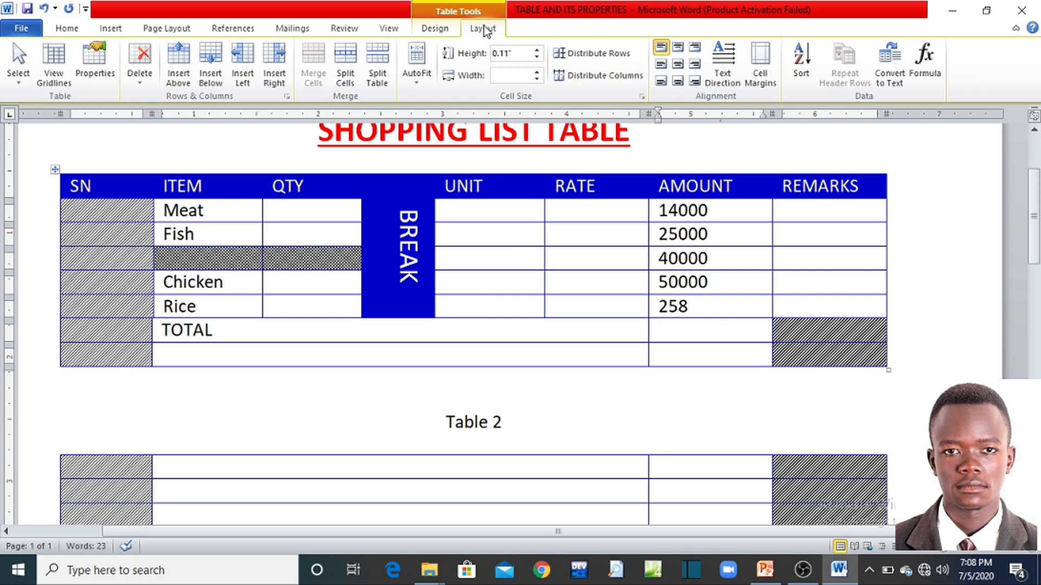
left_click(926, 71)
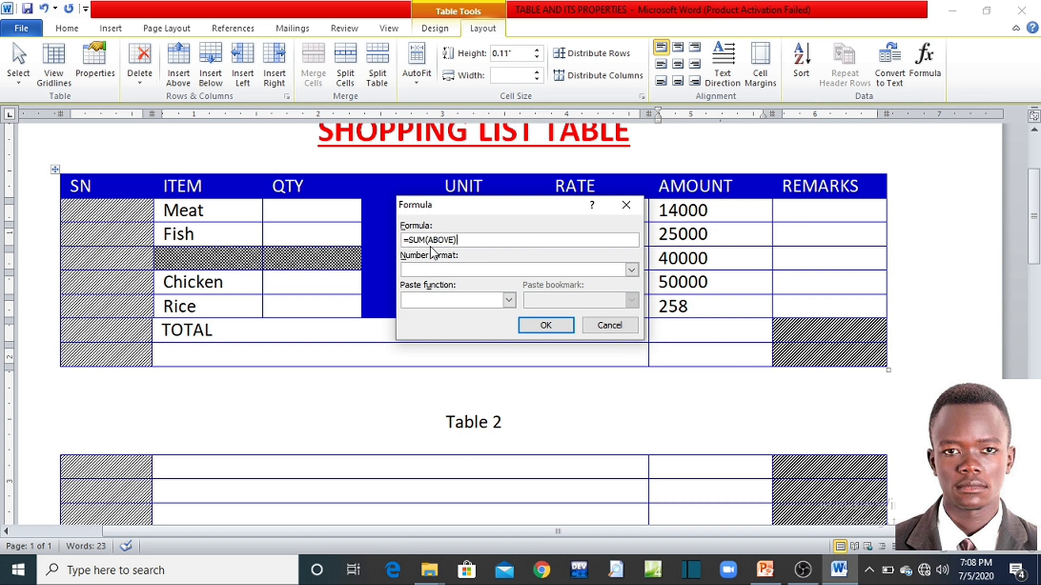
left_click(542, 325)
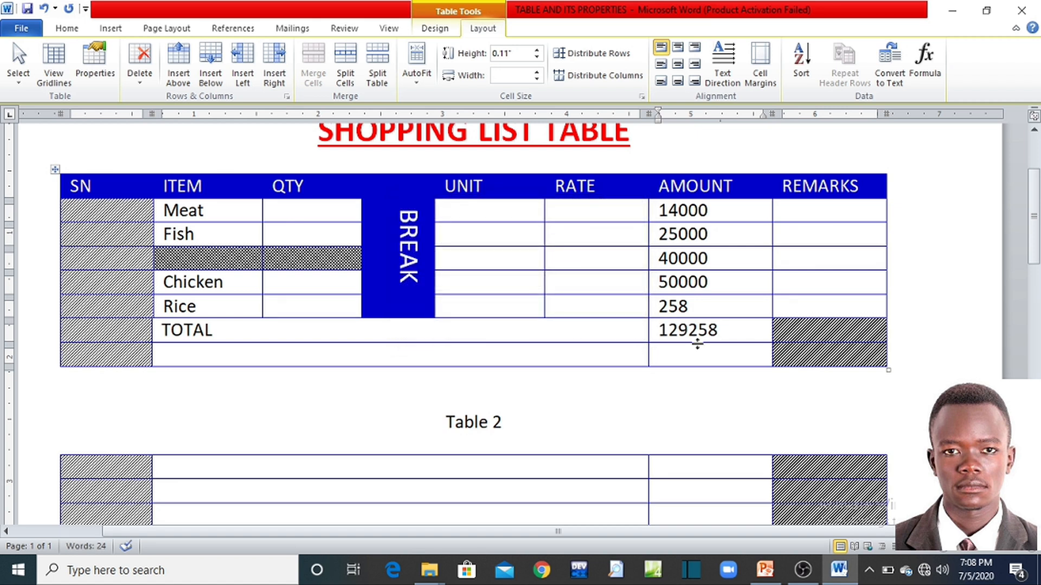
mouse_move(722, 332)
left_mouse_down()
mouse_move(659, 334)
mouse_move(662, 349)
left_mouse_up()
left_click(661, 349)
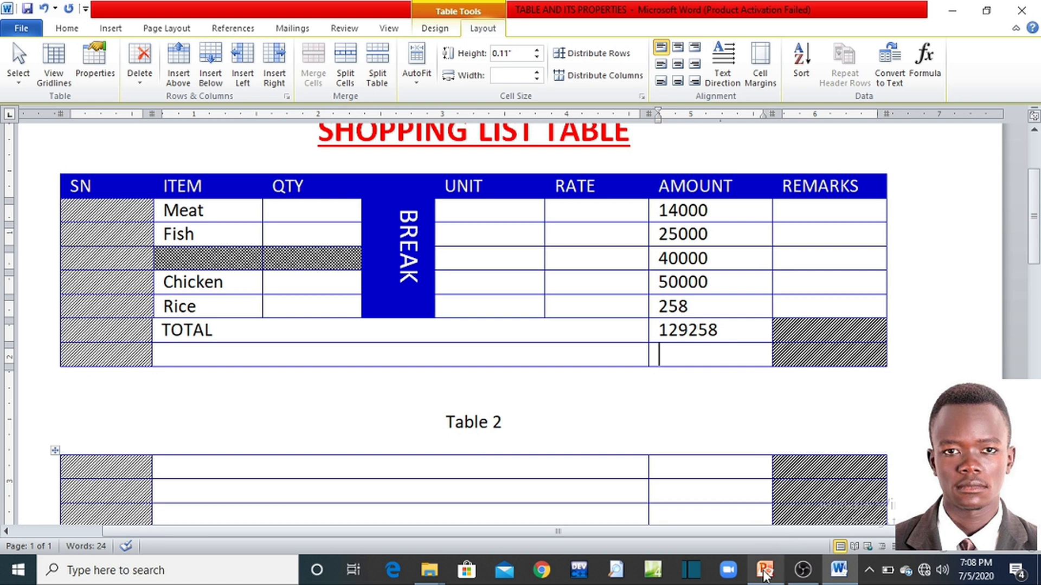
- Check the next topic in the PowerPoint slide show, then return to Word and look over Table 2
left_click(764, 574)
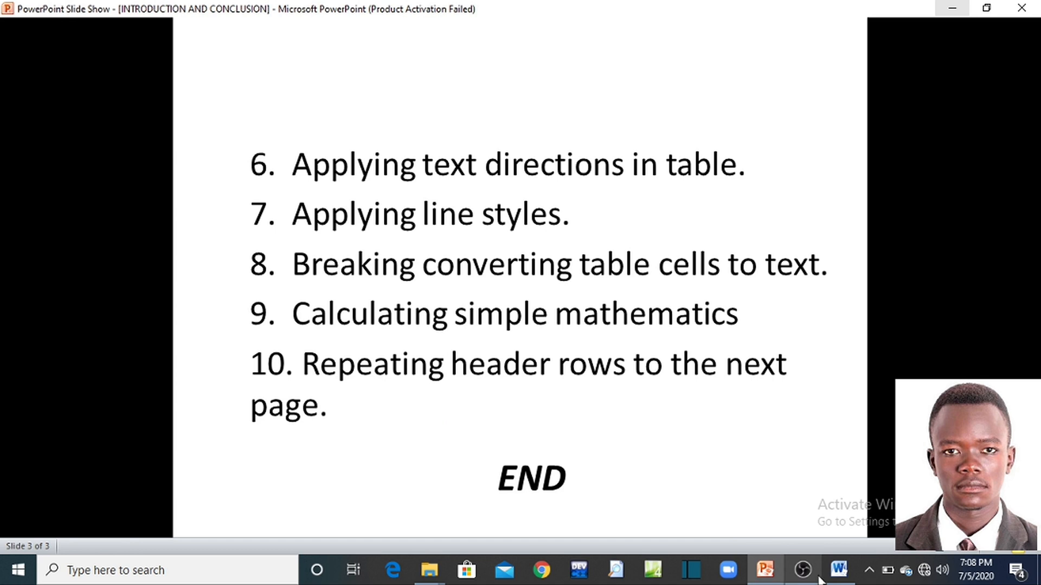
left_click(837, 569)
scroll(723, 432, "down", 2)
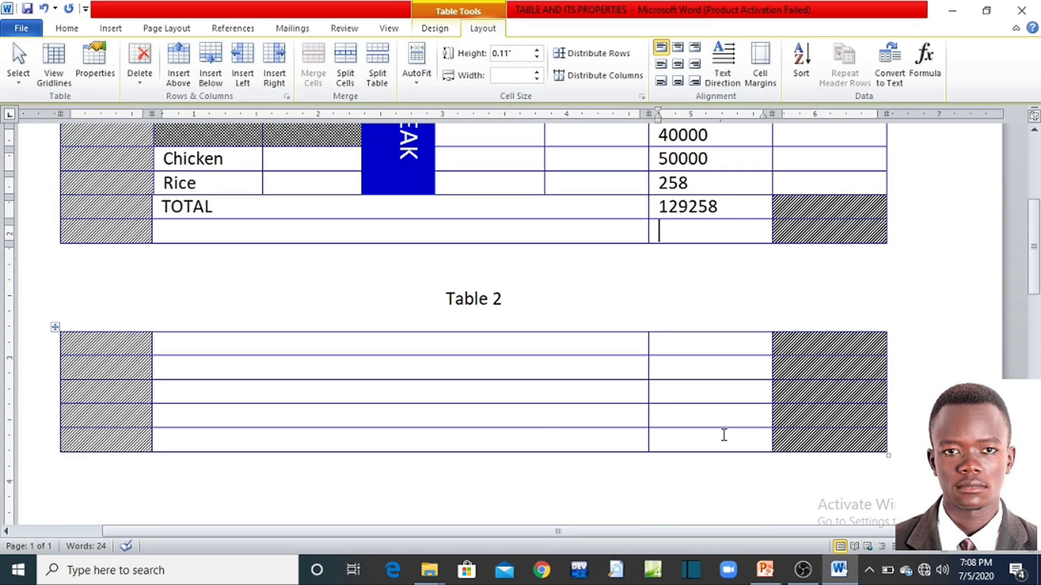
scroll(244, 392, "down", 1)
scroll(242, 393, "down", 1)
scroll(239, 390, "up", 2)
- Fill the first row of Table 2 with the column headings Item No, Particulars, Amount and Remarks
left_click(117, 347)
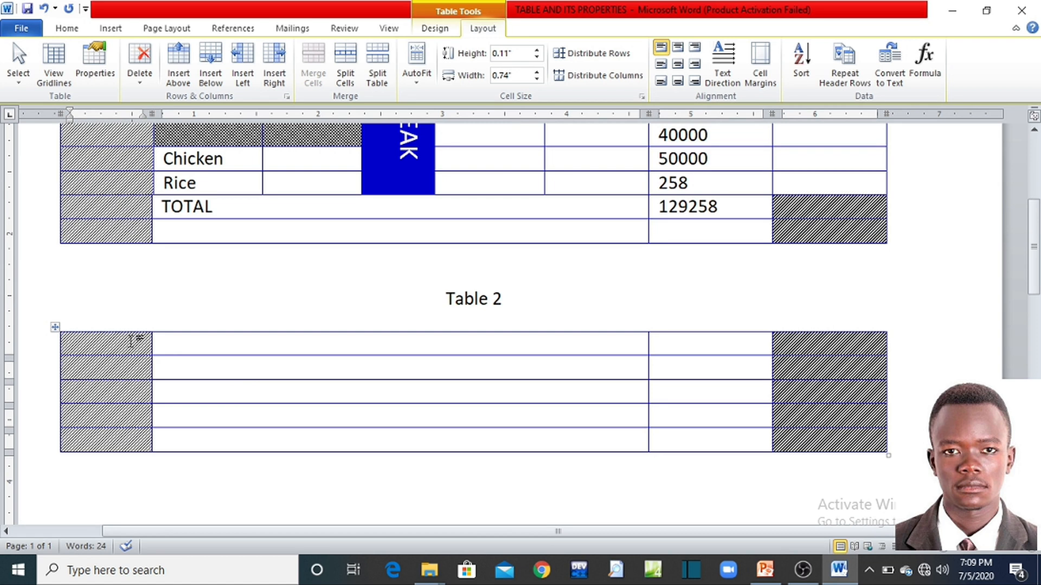
type("Item No")
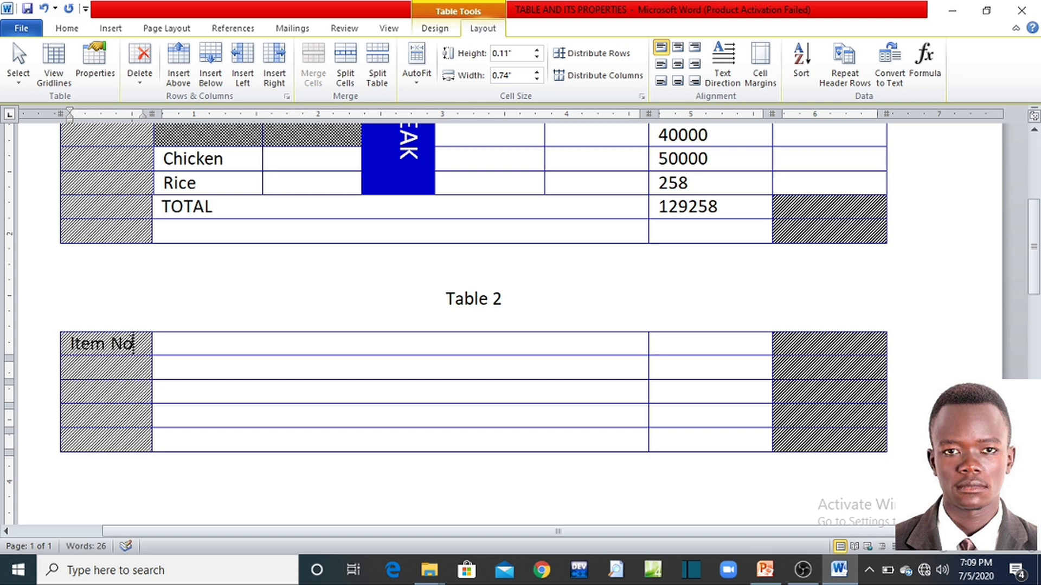
key("Tab")
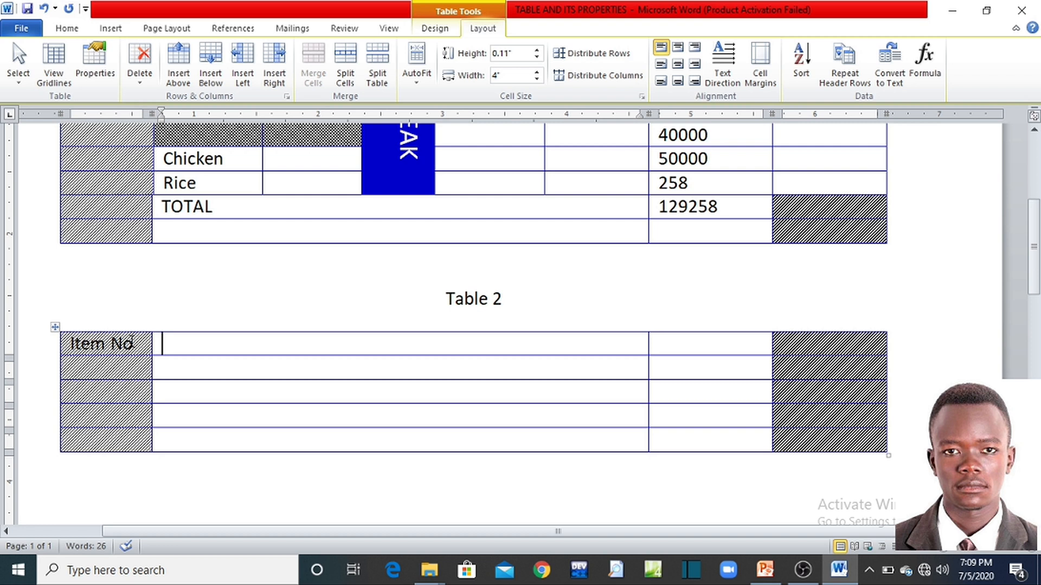
type("Particulars")
key("Tab")
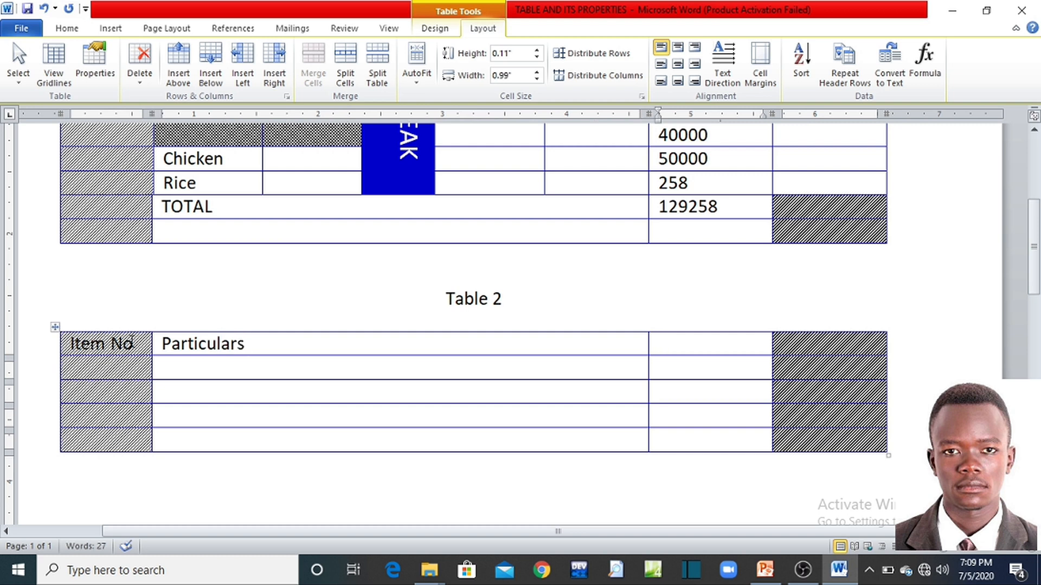
type("Amount")
key("Tab")
type("R")
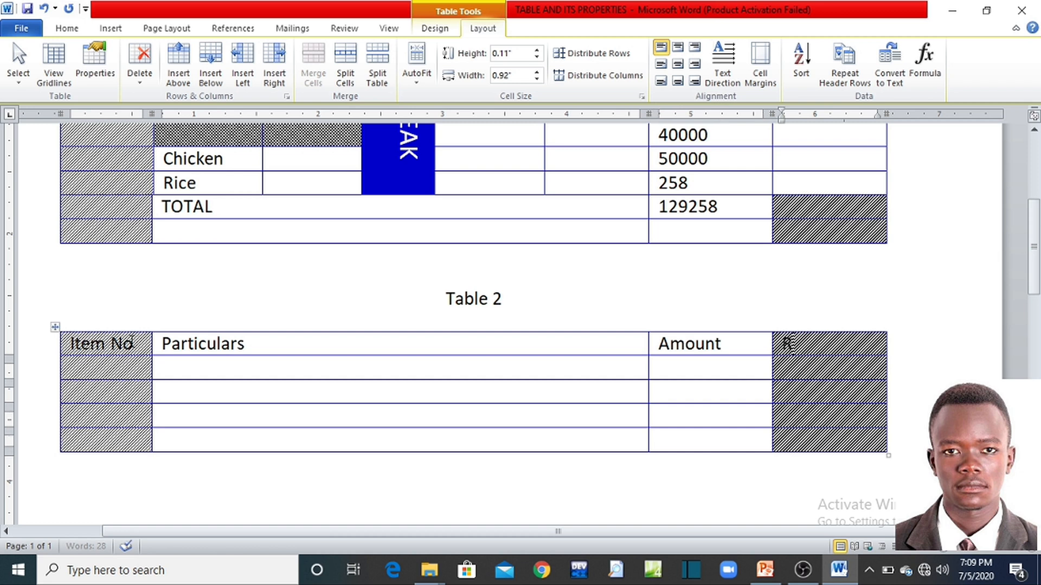
type("emarks")
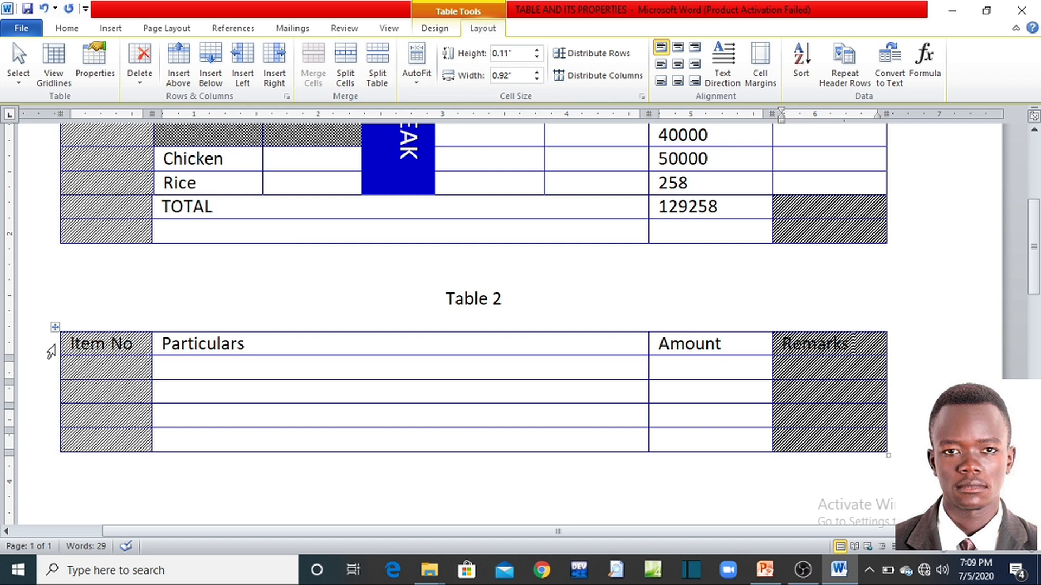
- Make the heading row of Table 2 bold
left_click(35, 352)
left_click(75, 27)
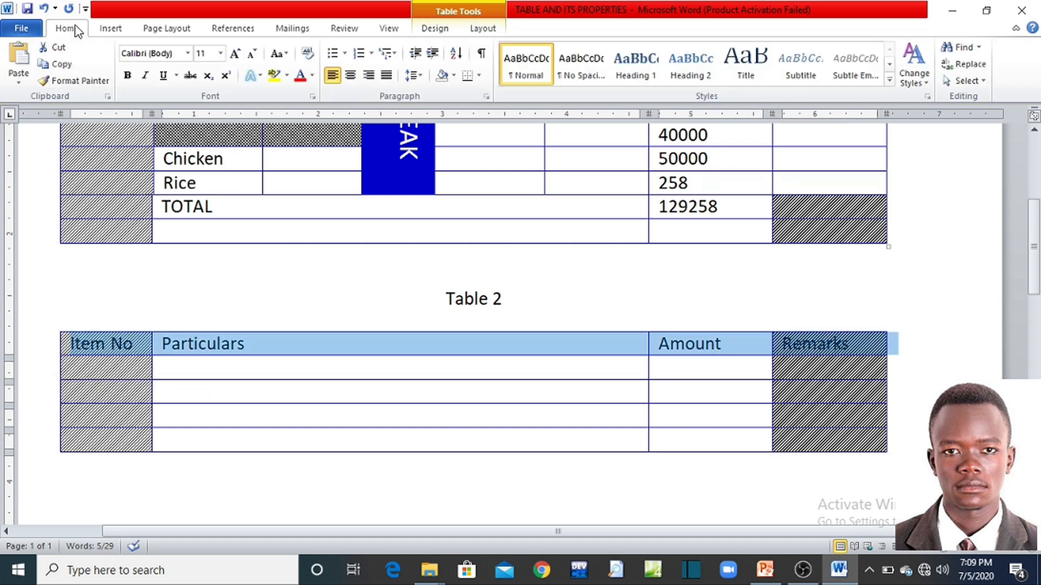
left_click(128, 75)
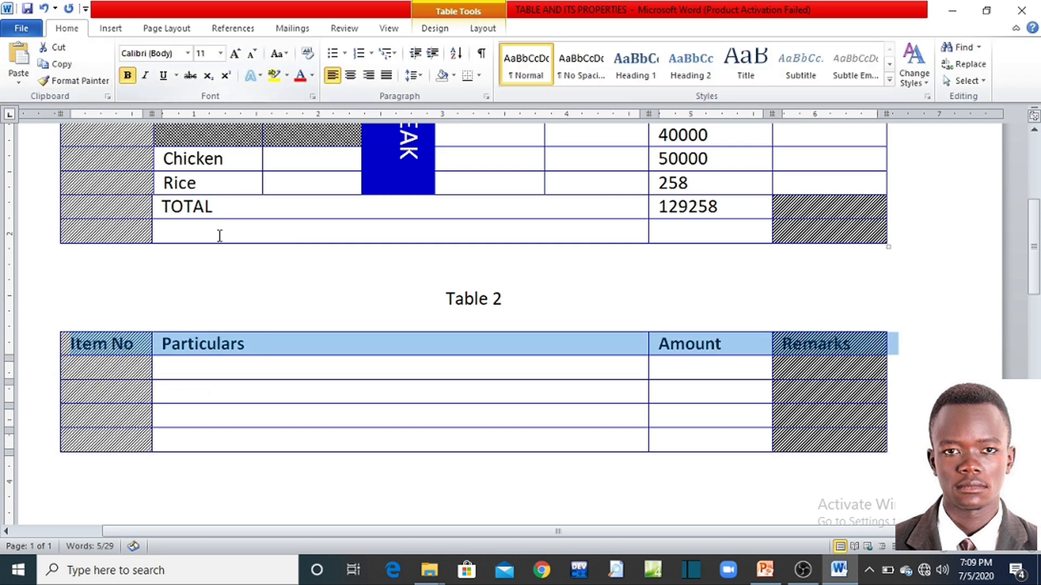
left_click(261, 343)
- Add blank rows to the end of Table 2 until the table runs onto the second page
scroll(270, 359, "down", 1)
scroll(267, 318, "down", 1)
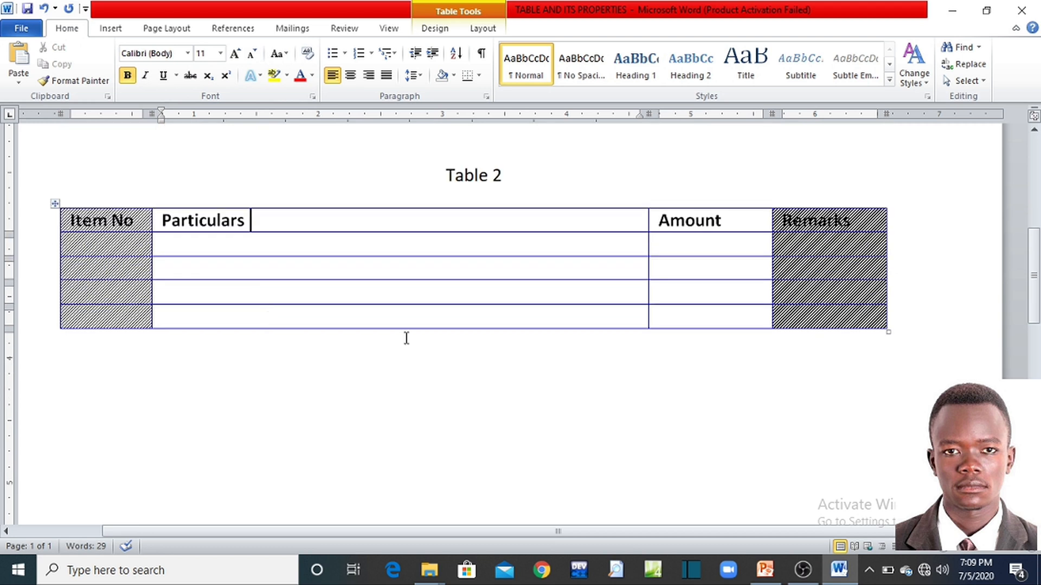
left_click(737, 318)
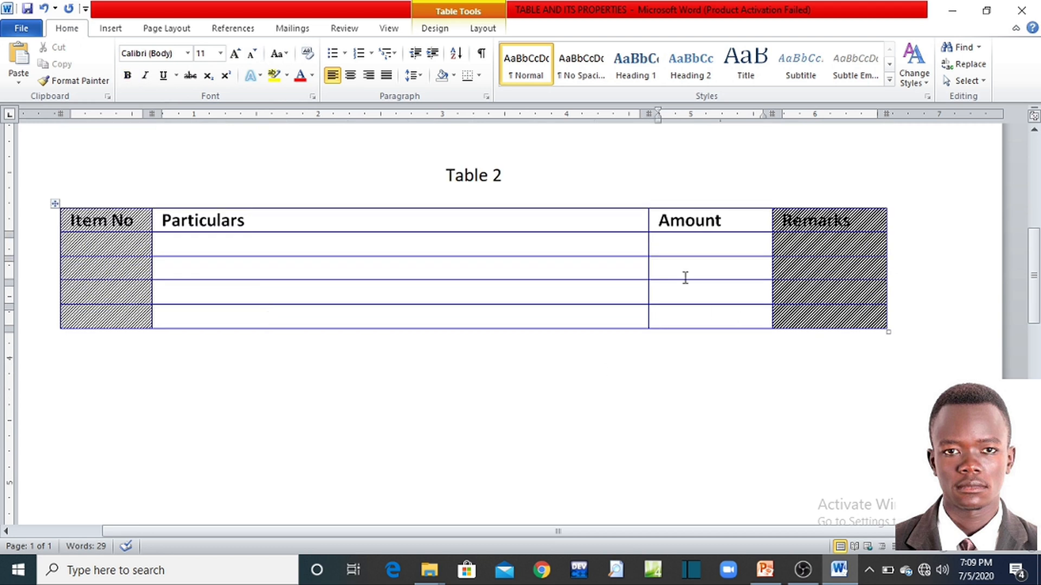
key("Tab")
key("Tab")
key("Tab")
key("Tab")
key("Tab")
key("Tab")
key("Tab")
key("Tab")
key("Tab")
key("Tab")
key("Tab")
key("Tab")
key("Tab")
key("Tab")
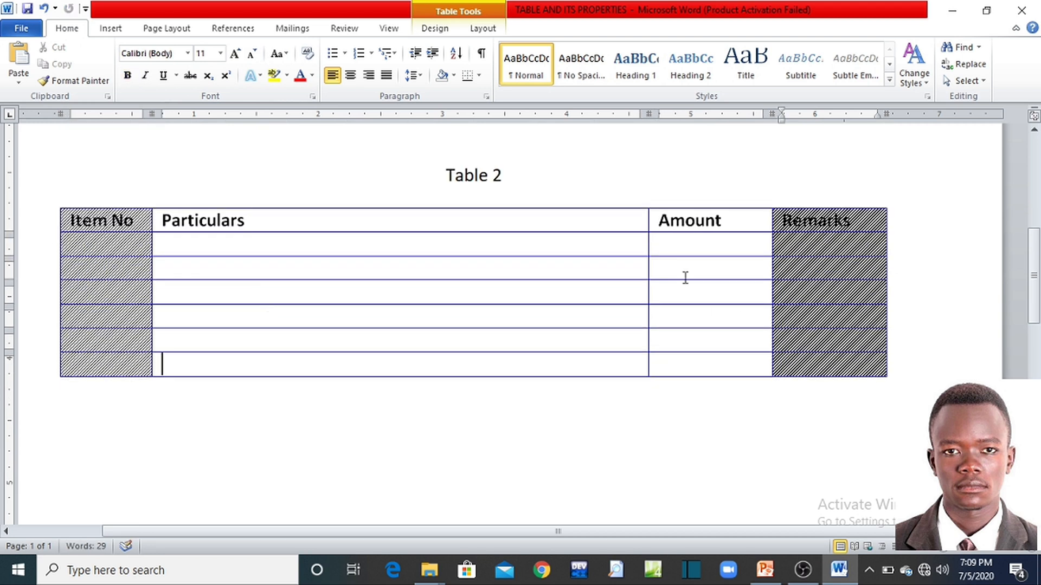
key("Tab")
key("Tab")
key("Tab")
key("Tab")
key("Tab")
key("Tab")
key("Tab")
key("Tab")
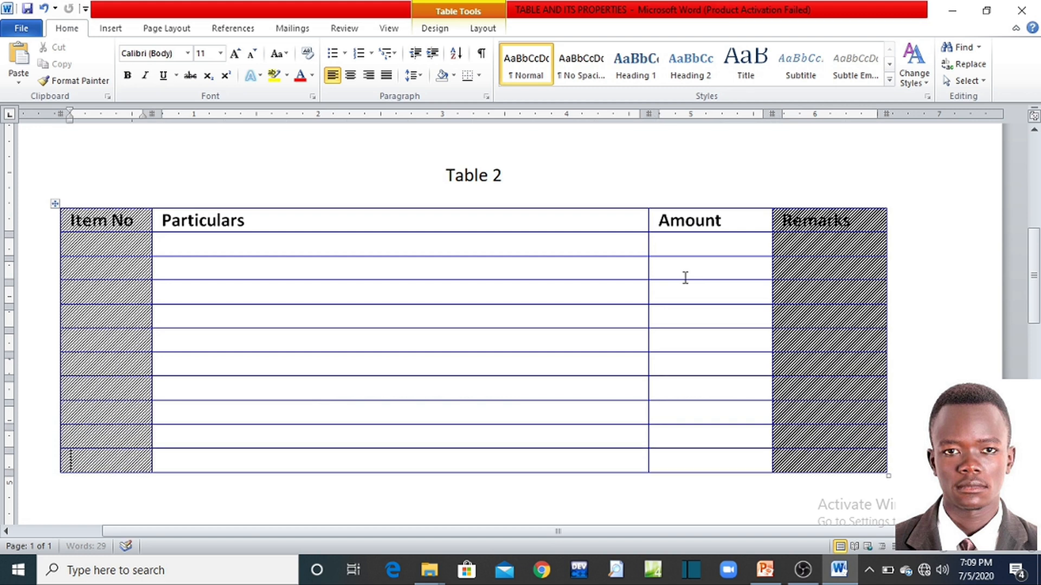
key("Tab")
left_click(457, 245)
key("Tab")
key("Tab")
key("Tab")
key("Tab")
key("Tab")
key("Tab")
key("Tab")
key("Tab")
key("Tab")
key("Tab")
key("Tab")
key("Tab")
key("Tab")
key("Tab")
key("Tab")
key("Tab")
key("Tab")
key("Tab")
key("Tab")
key("Tab")
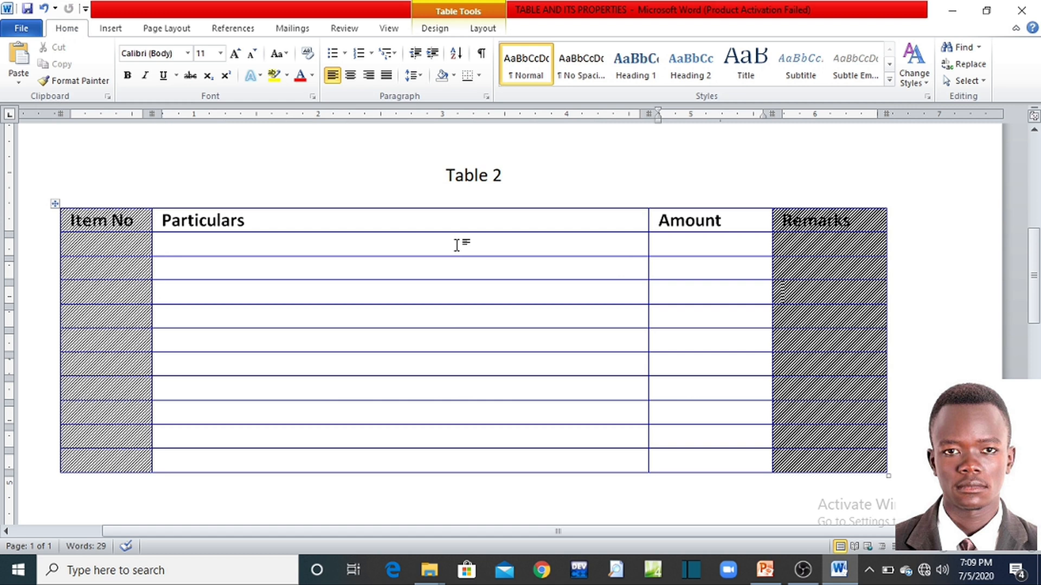
key("Tab")
key("Tab")
key("Tab")
key("Tab")
key("Tab")
key("Tab")
key("Tab")
key("Tab")
key("Tab")
key("Tab")
key("Tab")
key("Tab")
key("Tab")
key("Tab")
key("Tab")
key("Tab")
key("Tab")
key("Tab")
key("Tab")
key("Tab")
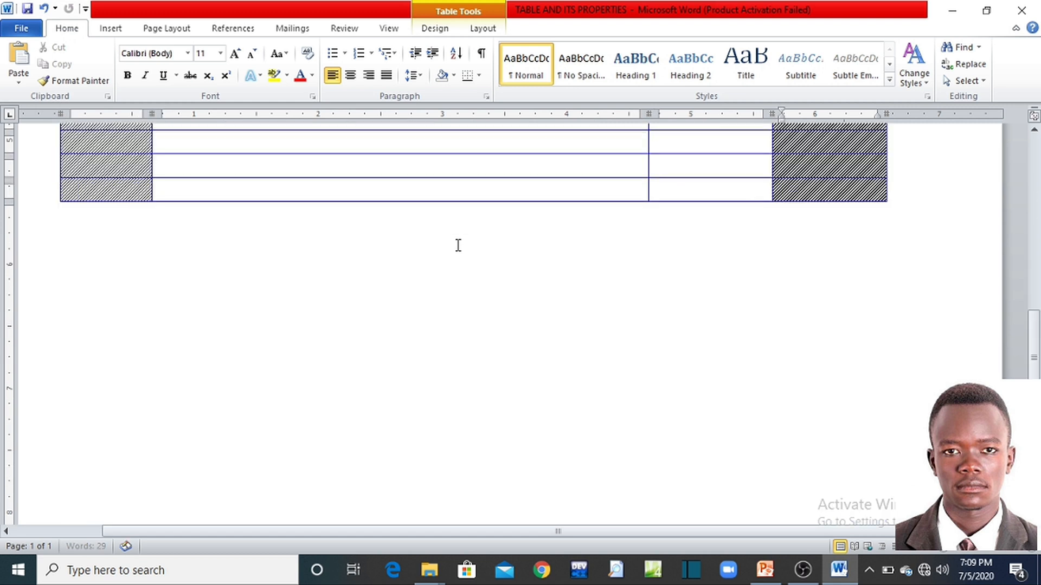
key("Tab")
key("Tab")
key("Tab")
key("Tab")
key("Tab")
key("Tab")
key("Tab")
key("Tab")
key("Tab")
key("Tab")
key("Tab")
key("Tab")
key("Tab")
key("Tab")
key("Tab")
key("Tab")
key("Tab")
key("Tab")
key("Tab")
key("Tab")
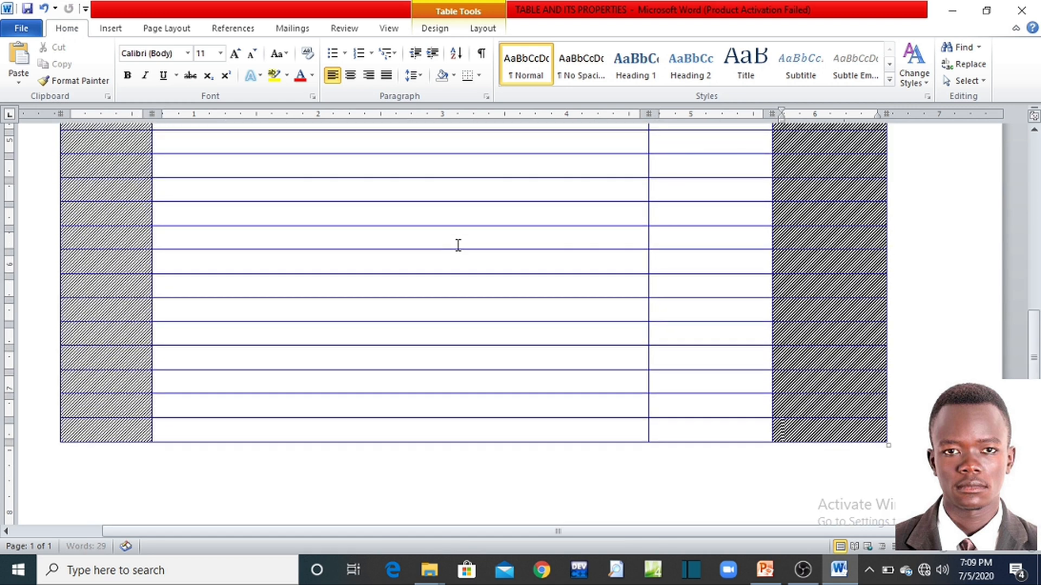
scroll(457, 243, "down", 5)
key("Tab")
key("Tab")
key("Tab")
key("Tab")
key("Tab")
key("Tab")
key("Tab")
key("Tab")
key("Tab")
key("Tab")
key("Tab")
key("Tab")
key("Tab")
key("Tab")
key("Tab")
key("Tab")
key("Tab")
key("Tab")
key("Tab")
key("Tab")
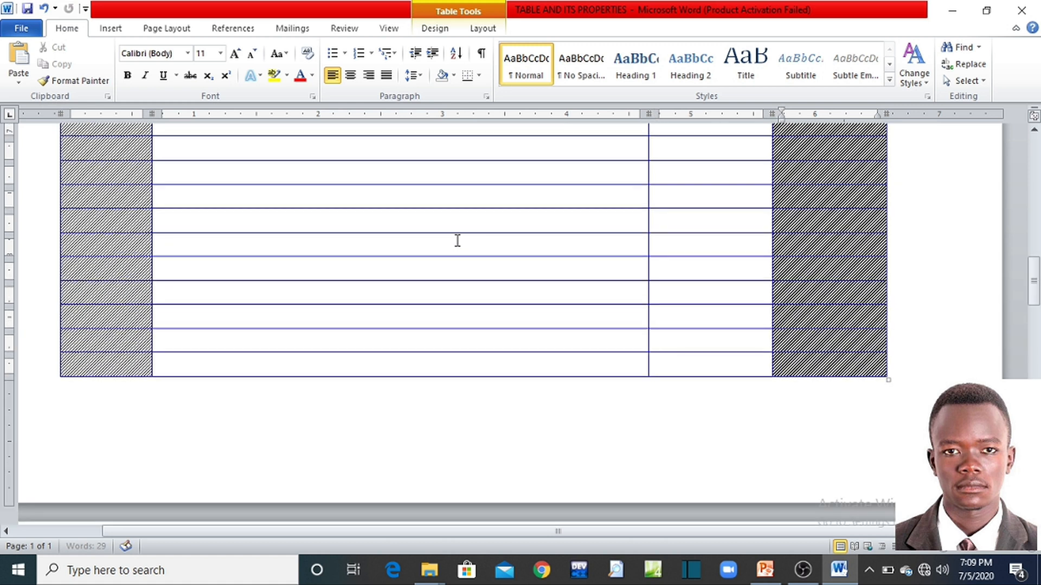
key("Tab")
key("Tab")
key("Tab")
key("Tab")
key("Tab")
key("Tab")
key("Tab")
key("Tab")
key("Tab")
key("Tab")
key("Tab")
key("Tab")
key("Tab")
key("Tab")
key("Tab")
key("Tab")
key("Tab")
key("Tab")
key("Tab")
key("Tab")
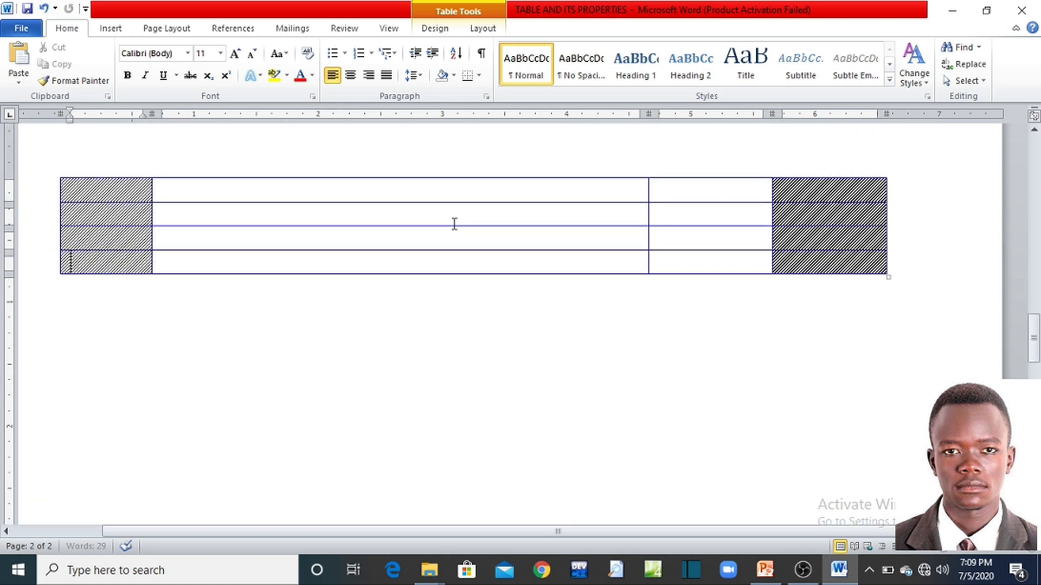
- Add more blank rows to the end of Table 2 until it runs onto the third page
key("Tab")
key("Tab")
key("Tab")
key("Tab")
key("Tab")
key("Tab")
key("Tab")
key("Tab")
key("Tab")
key("Tab")
key("Tab")
key("Tab")
key("Tab")
key("Tab")
key("Tab")
key("Tab")
key("Tab")
key("Tab")
key("Tab")
key("Tab")
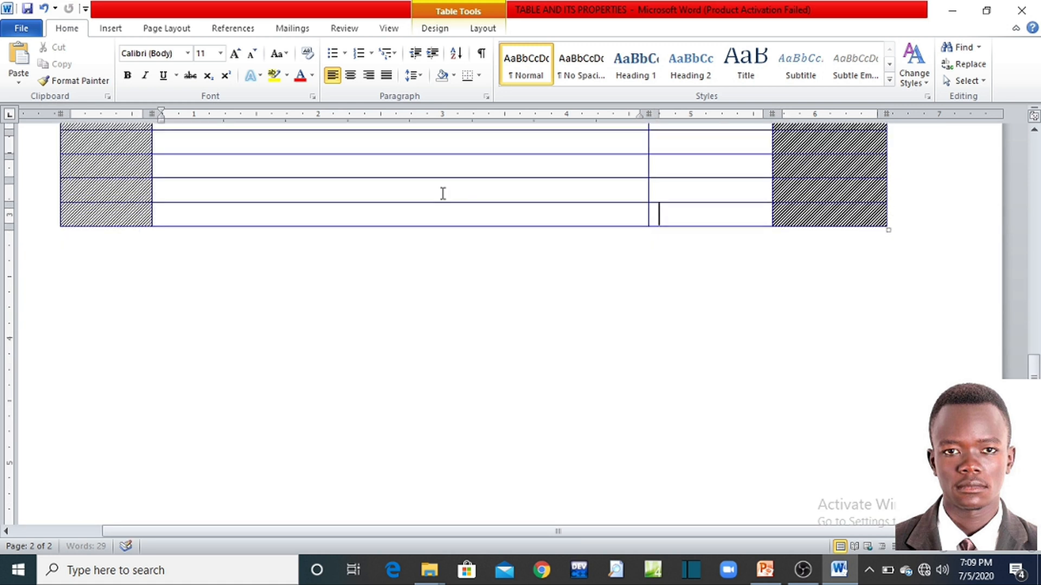
key("Tab")
key("Tab")
key("Tab")
key("Tab")
key("Tab")
key("Tab")
key("Tab")
key("Tab")
key("Tab")
key("Tab")
key("Tab")
key("Tab")
key("Tab")
key("Tab")
key("Tab")
key("Tab")
key("Tab")
key("Tab")
key("Tab")
key("Tab")
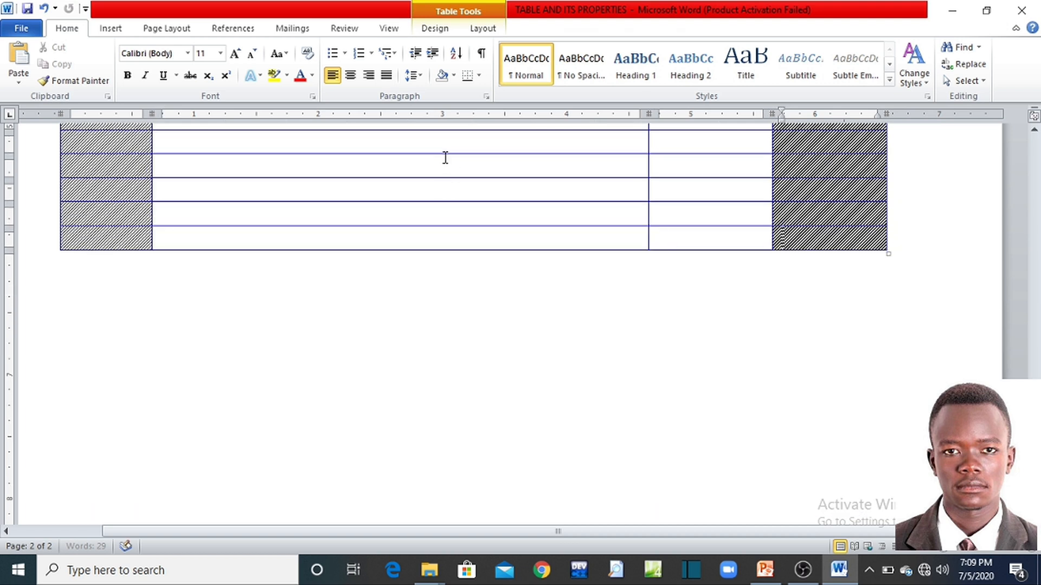
key("Tab")
key("Tab")
key("Tab")
key("Tab")
key("Tab")
key("Tab")
key("Tab")
key("Tab")
key("Tab")
key("Tab")
key("Tab")
key("Tab")
key("Tab")
key("Tab")
key("Tab")
key("Tab")
key("Tab")
key("Tab")
key("Tab")
key("Tab")
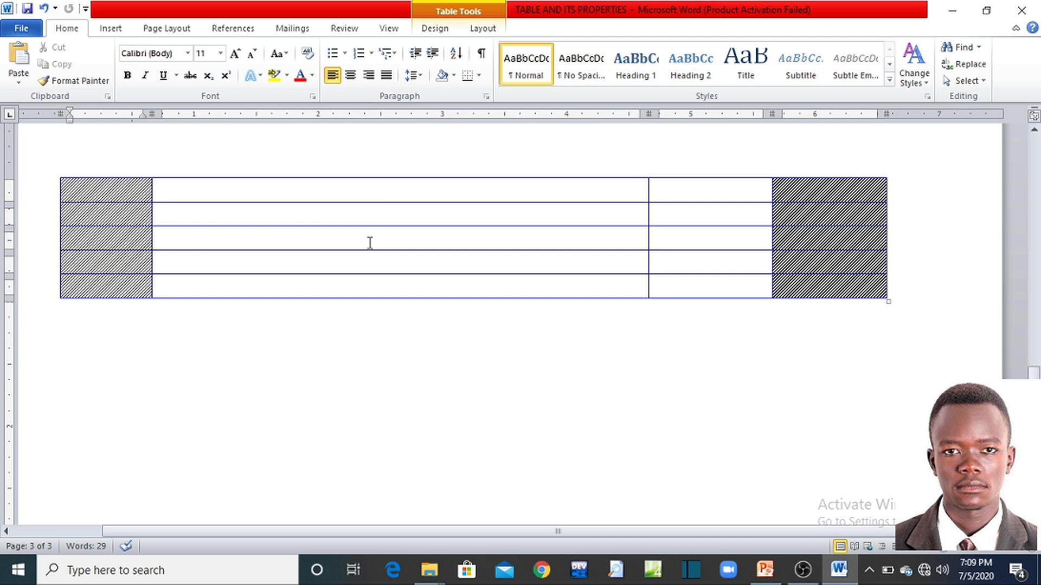
- Remove the pattern shading from the heading row of Table 2
left_click(943, 550)
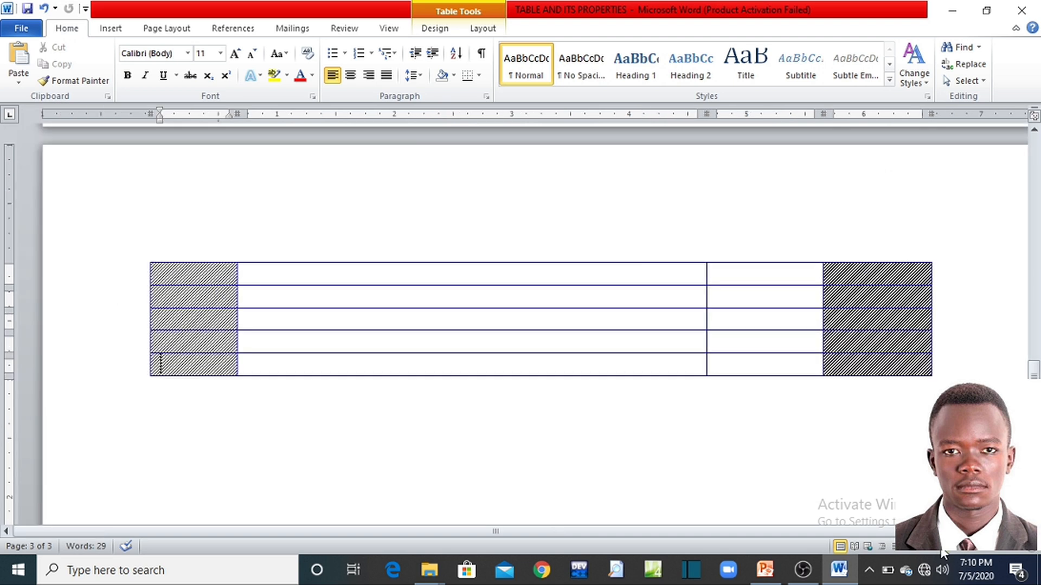
left_click(941, 548)
left_click(942, 549)
left_click(941, 549)
left_click(942, 549)
left_click(941, 549)
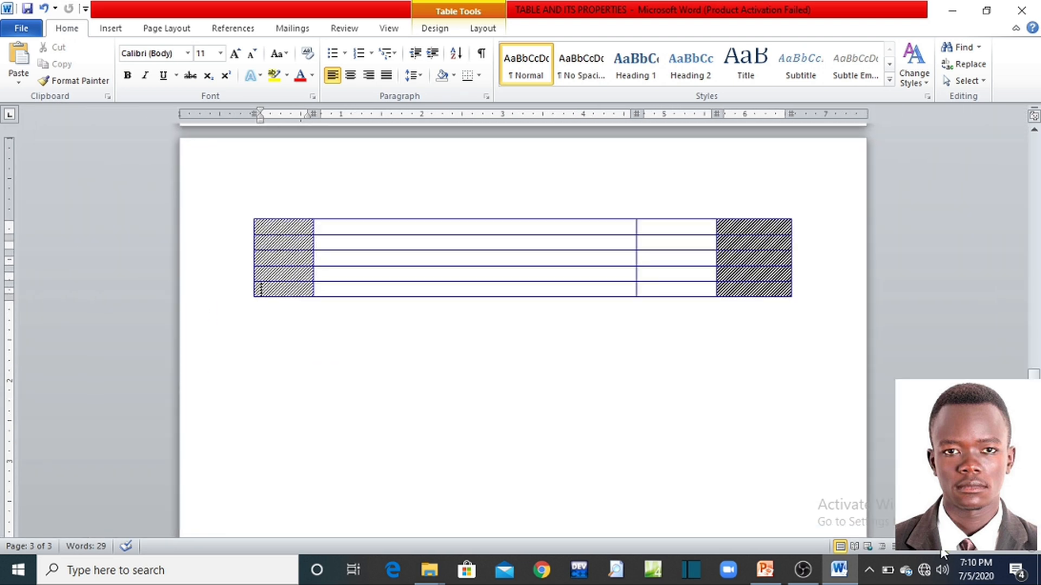
scroll(520, 244, "up", 5)
scroll(520, 325, "up", 20)
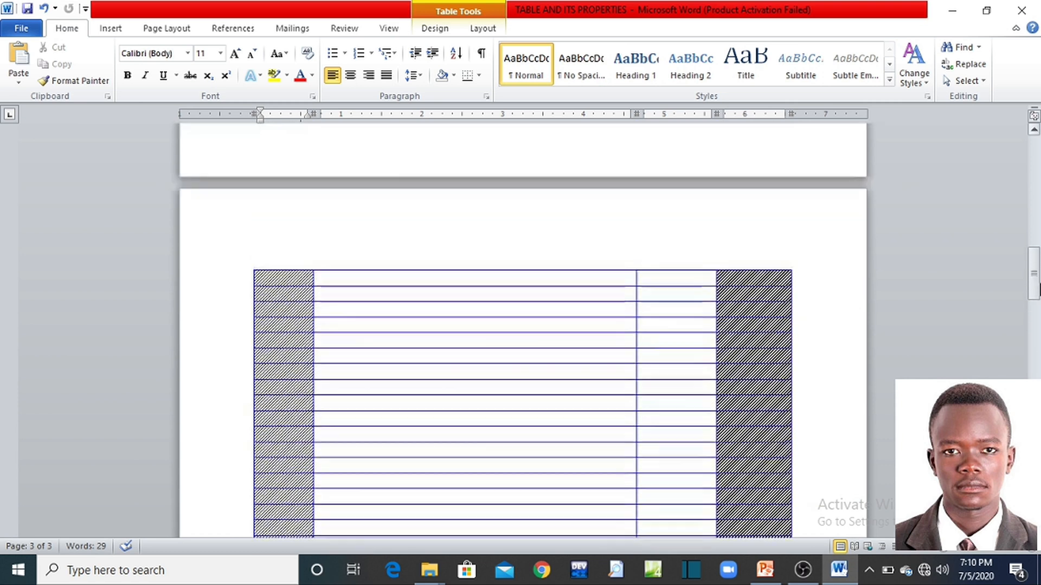
scroll(520, 326, "up", 6)
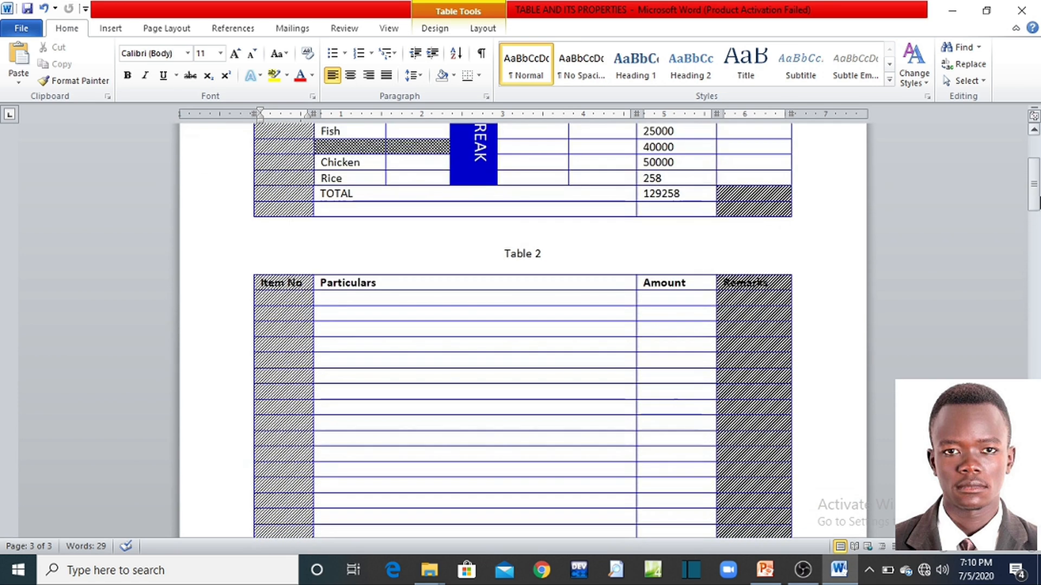
scroll(521, 326, "down", 3)
scroll(569, 234, "down", 1)
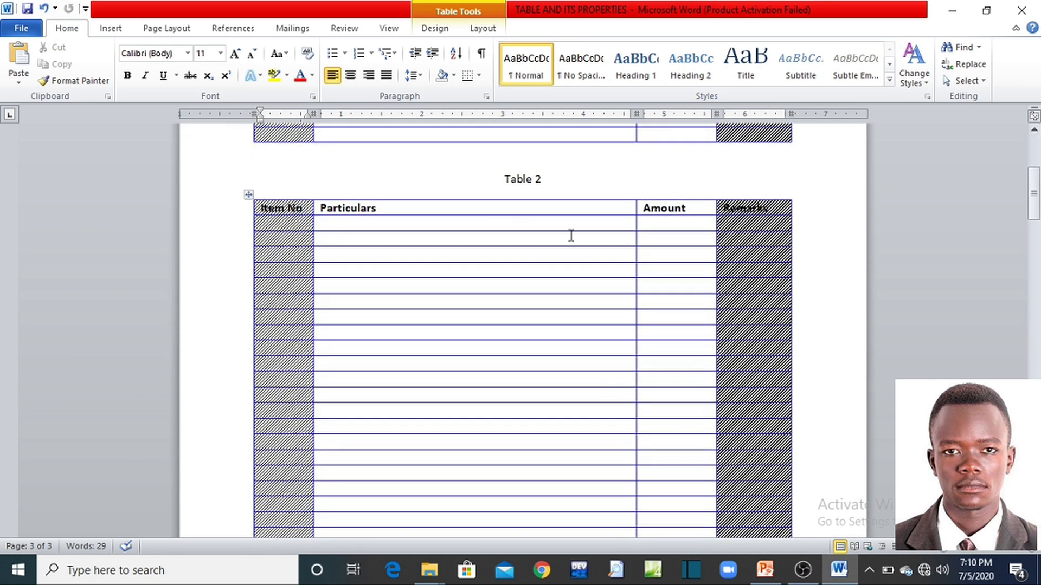
left_click(246, 214)
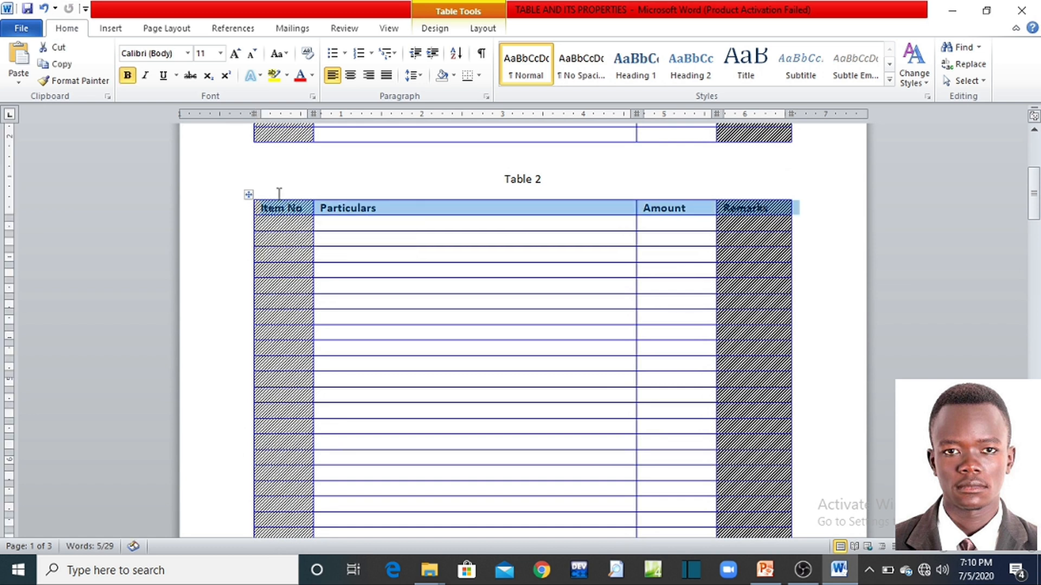
left_click(442, 76)
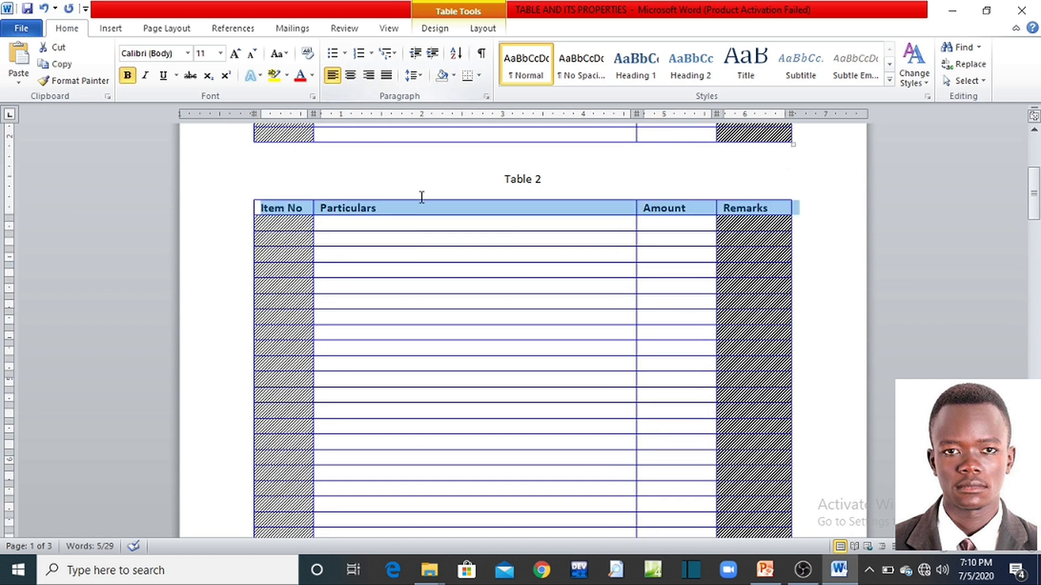
left_click(423, 224)
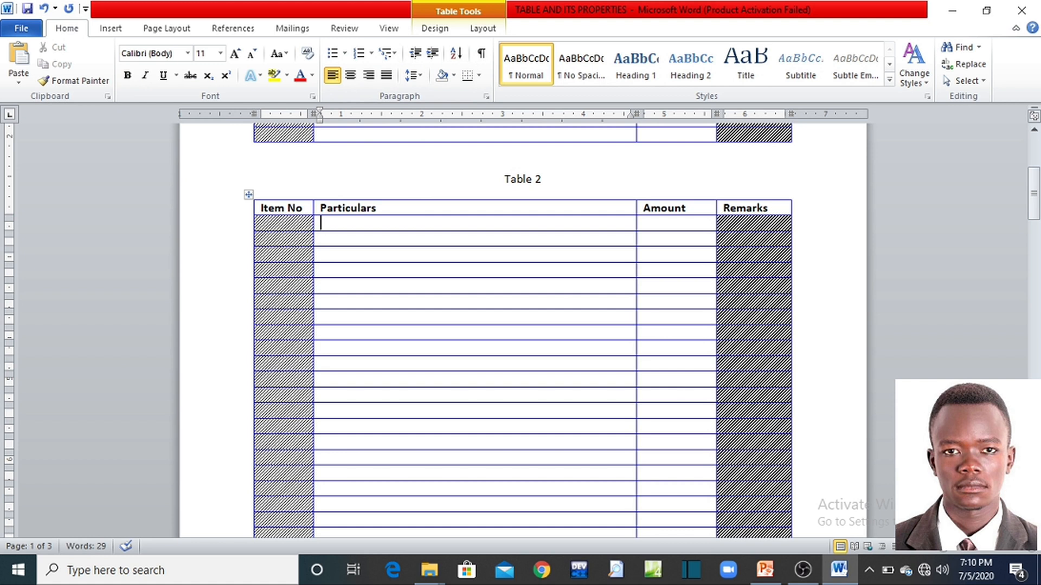
- Fill the first eight rows under Particulars in Table 2 with Fish, S, D, F, Y, E, S and J
left_click(1032, 548)
left_click(1032, 550)
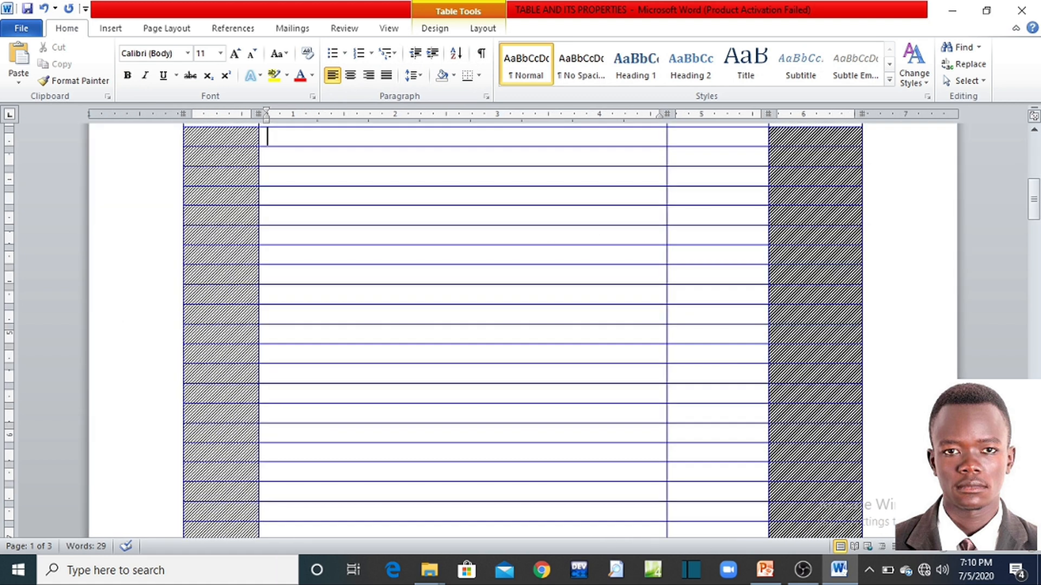
mouse_move(1035, 216)
left_mouse_down()
mouse_move(1034, 188)
mouse_move(1034, 199)
left_mouse_up()
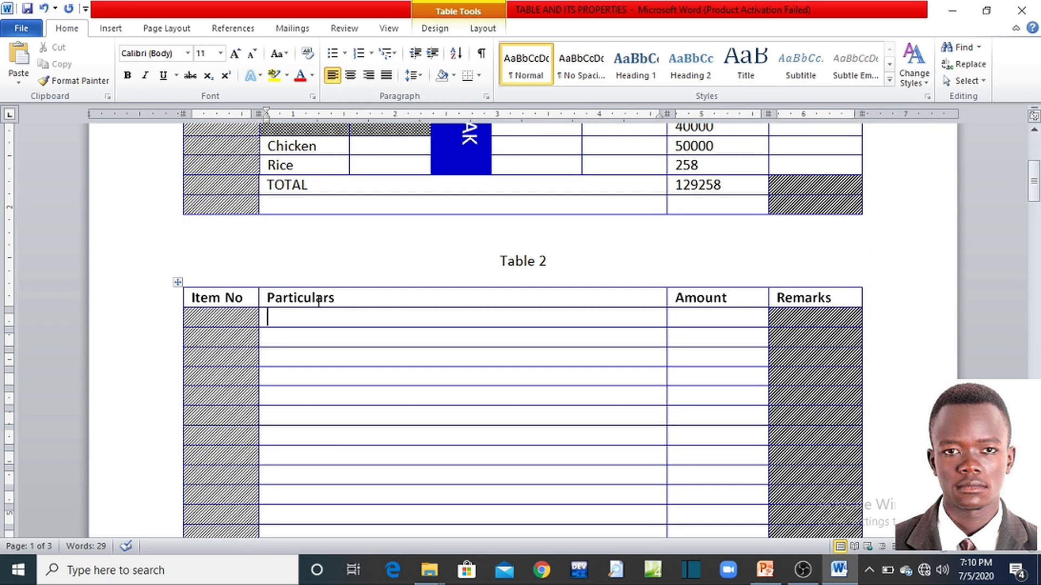
left_click_drag(1039, 186, 1036, 253)
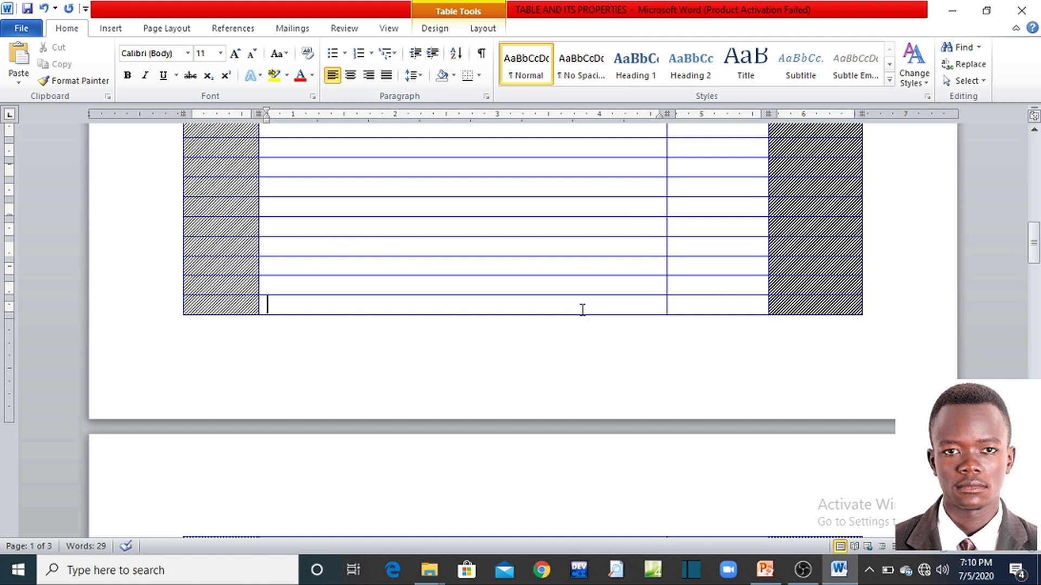
left_click_drag(1032, 248, 1034, 194)
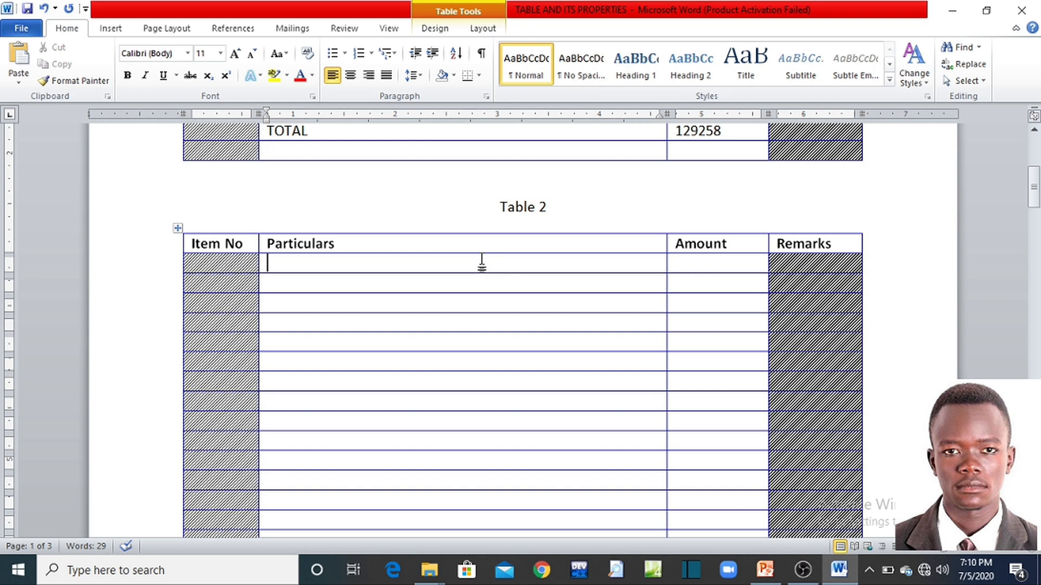
type("Fish")
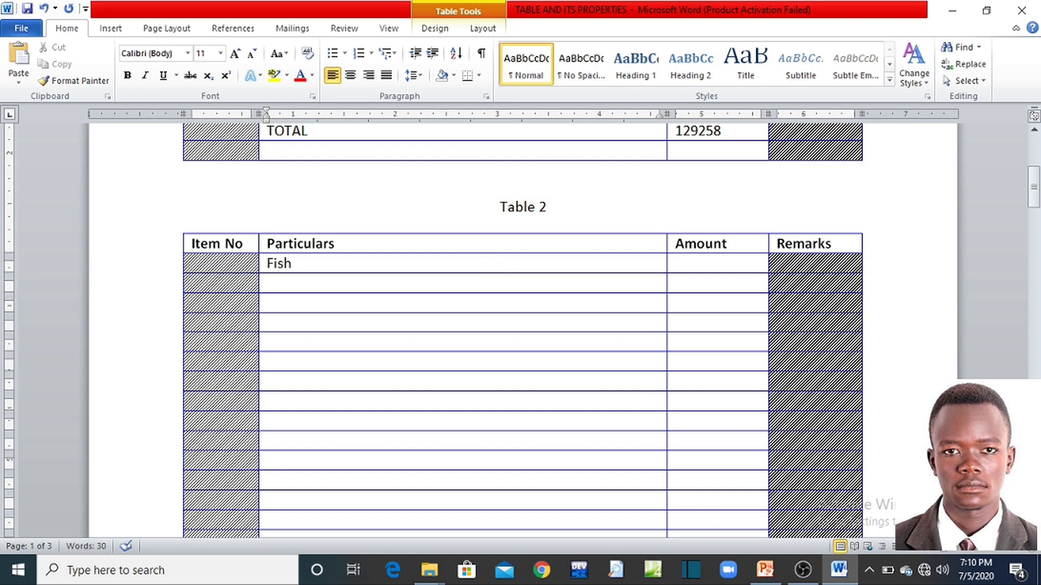
key("Down")
type("s")
key("Down")
type("d")
key("Down")
type("f")
key("Down")
type("y")
key("Down")
type("e")
key("Down")
type("s")
key("Down")
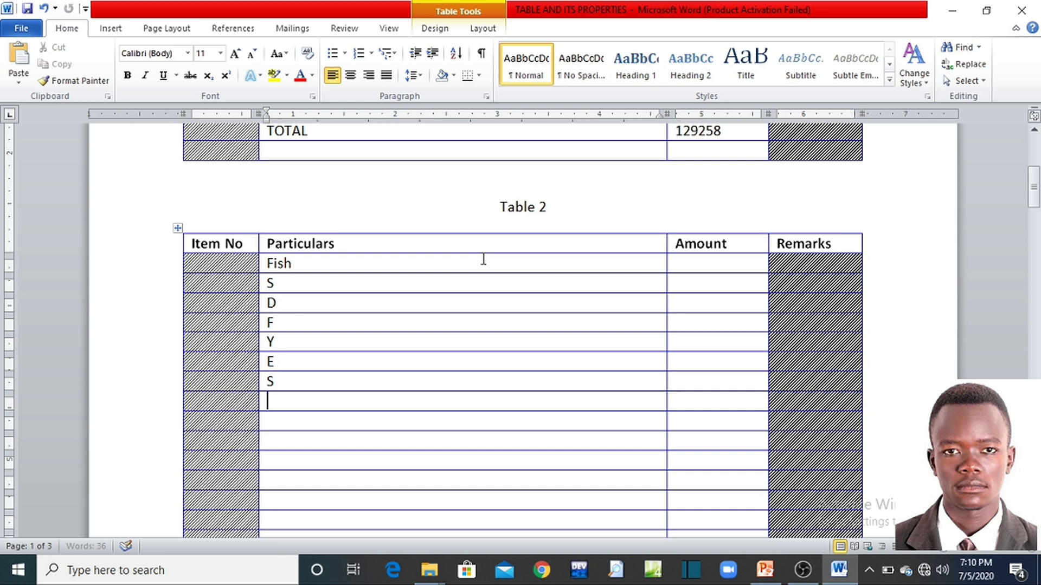
type("j")
key("Down")
- Copy the entries S to J into the remaining blank Particulars cells of Table 2 on the first page
scroll(554, 277, "down", 7)
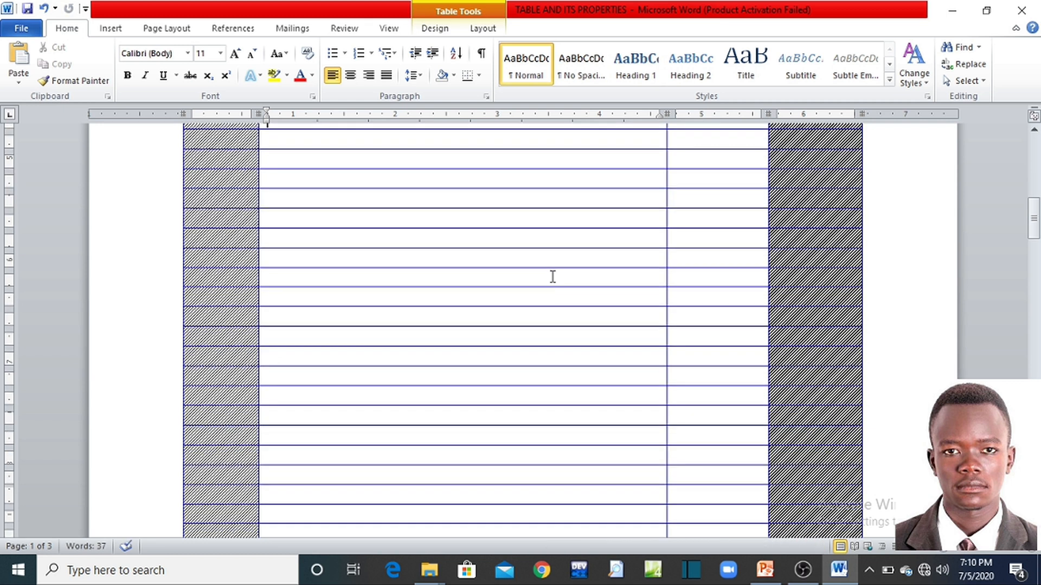
scroll(549, 277, "up", 7)
left_click_drag(341, 232, 318, 346)
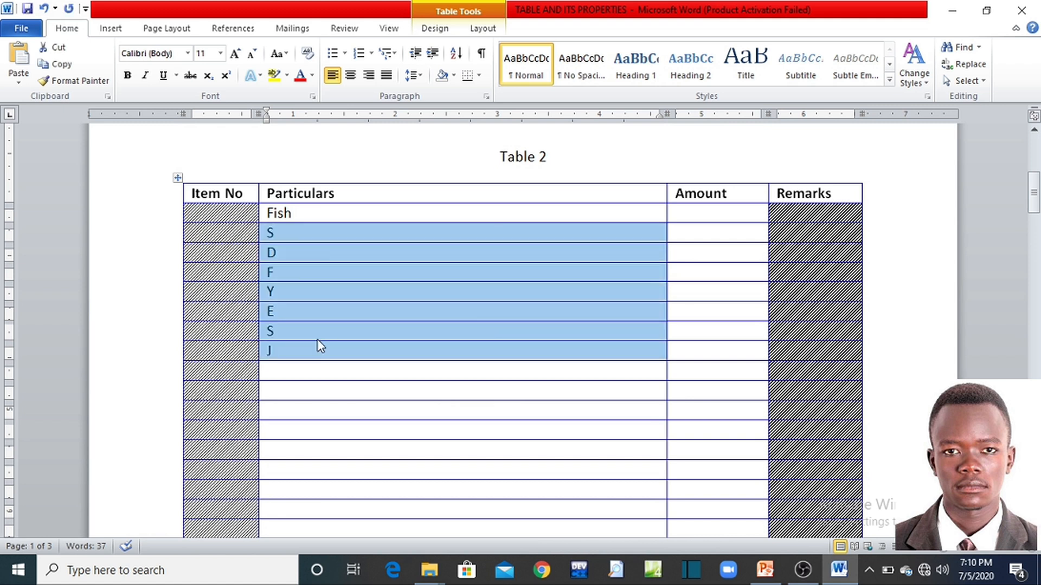
left_click(316, 348)
left_click_drag(299, 376, 351, 498)
left_click_drag(384, 322, 383, 307)
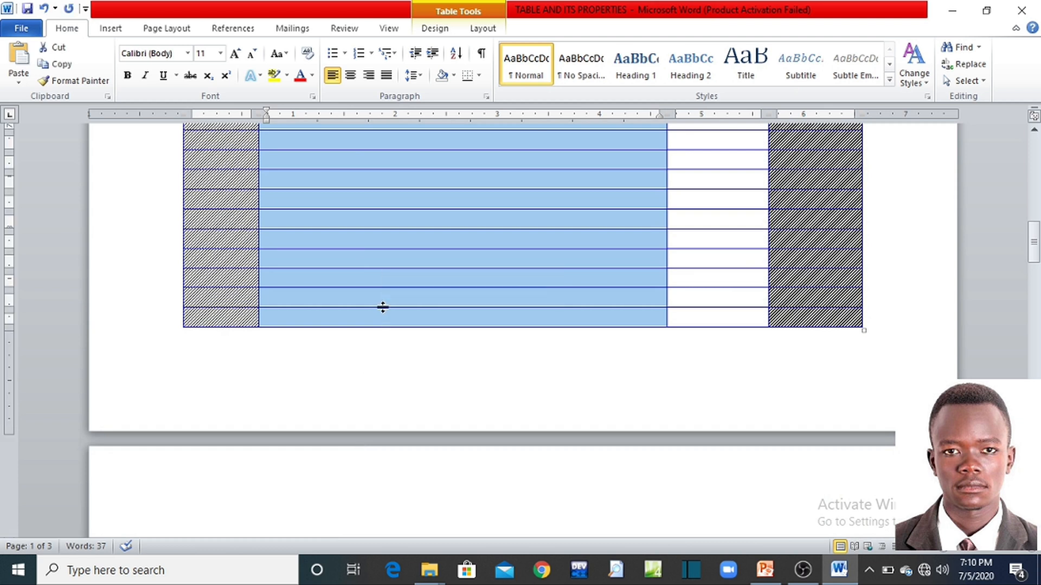
type("J S D F Y E S J S D")
left_click(381, 297)
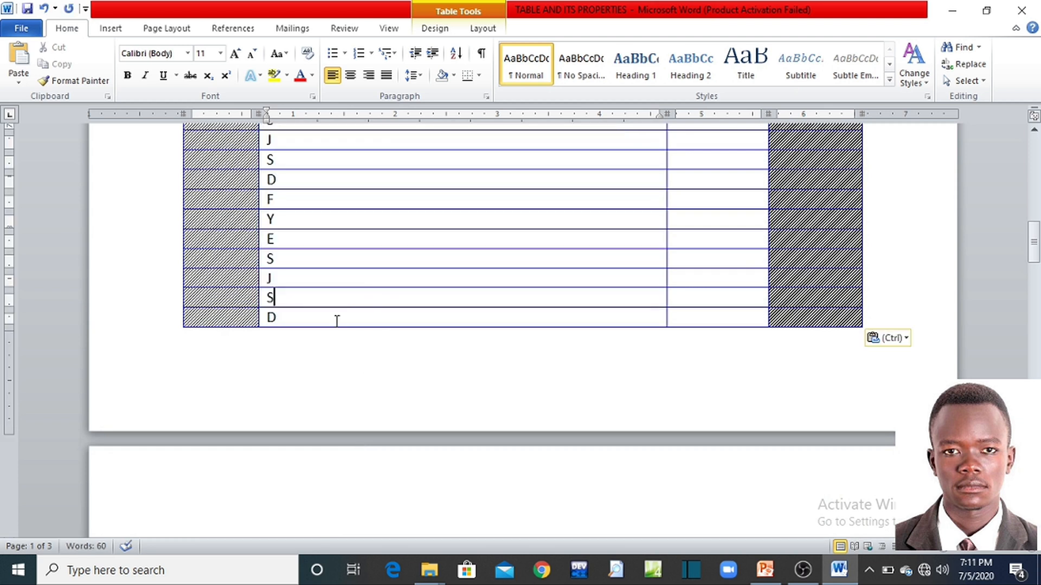
- Examine how Table 2 starts on the second and third pages compared with its heading row on the first page
scroll(337, 322, "down", 2)
scroll(337, 321, "down", 2)
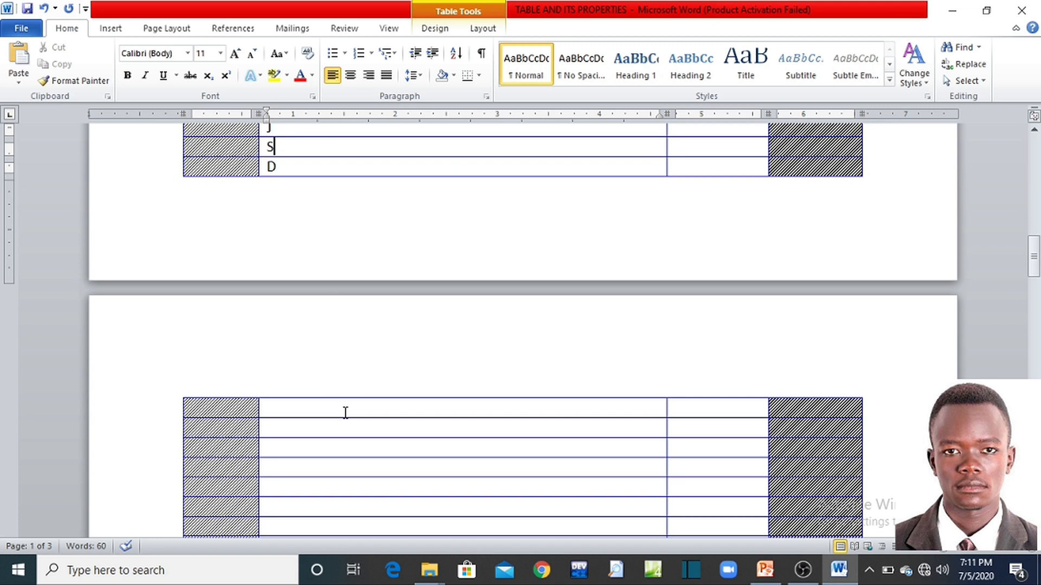
scroll(345, 413, "down", 15)
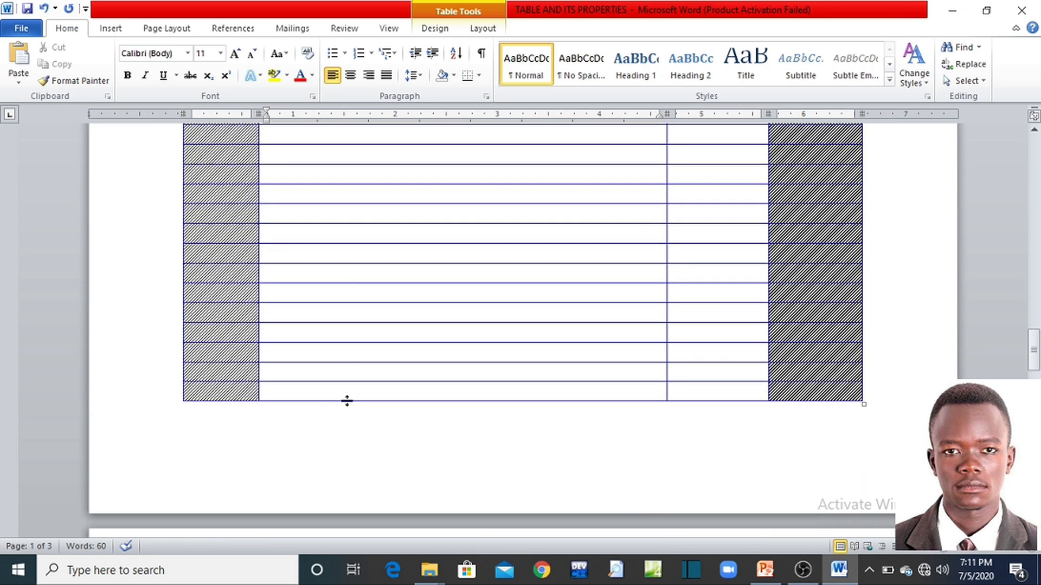
scroll(362, 353, "down", 10)
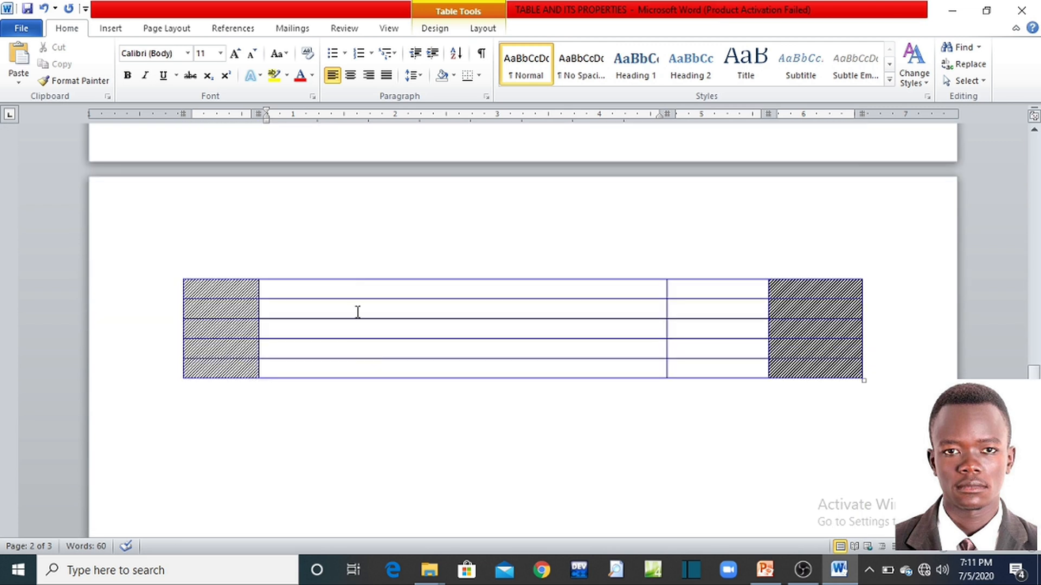
scroll(358, 287, "up", 10)
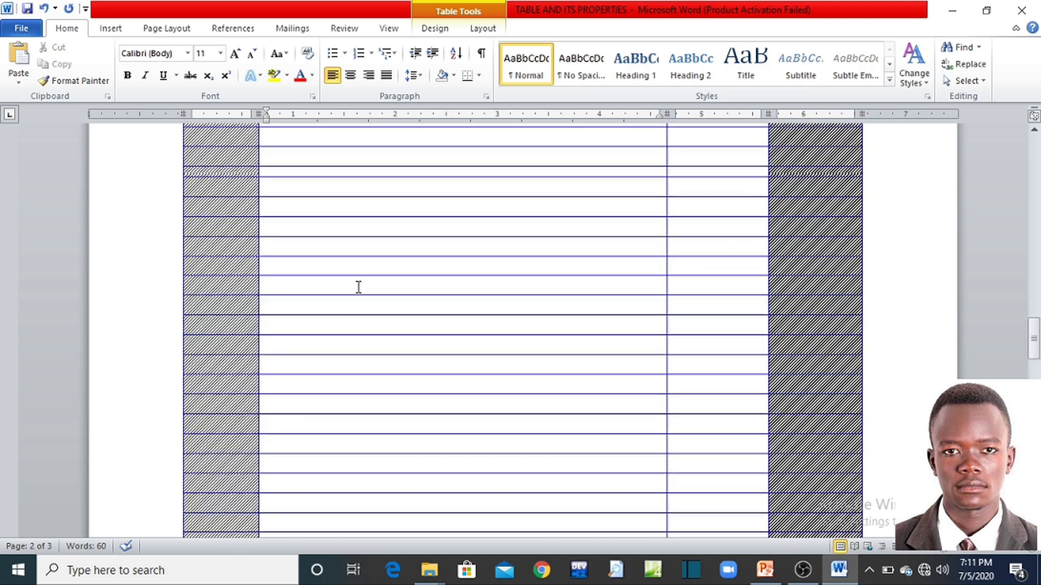
scroll(357, 289, "up", 5)
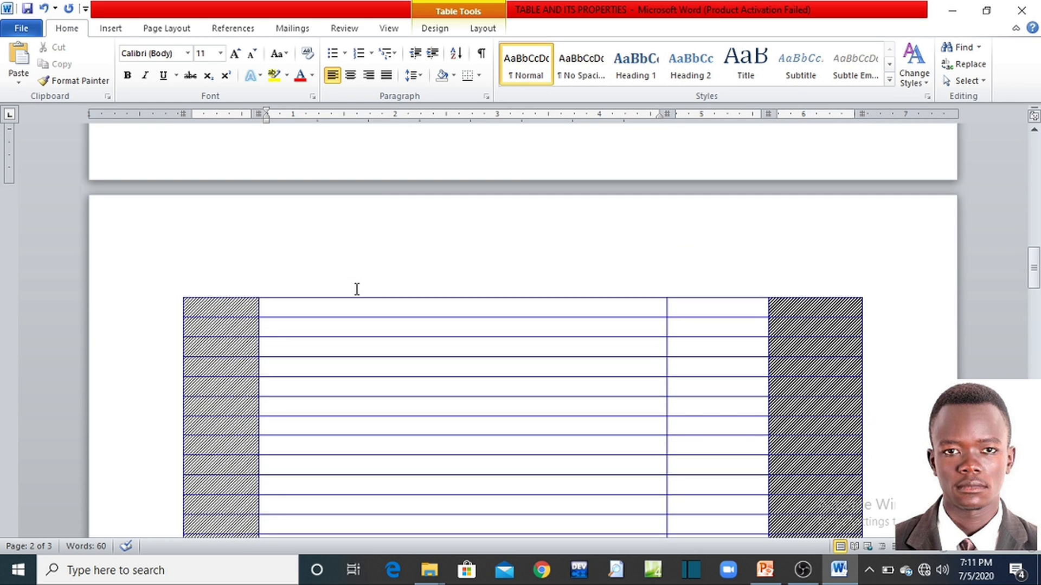
scroll(351, 303, "up", 12)
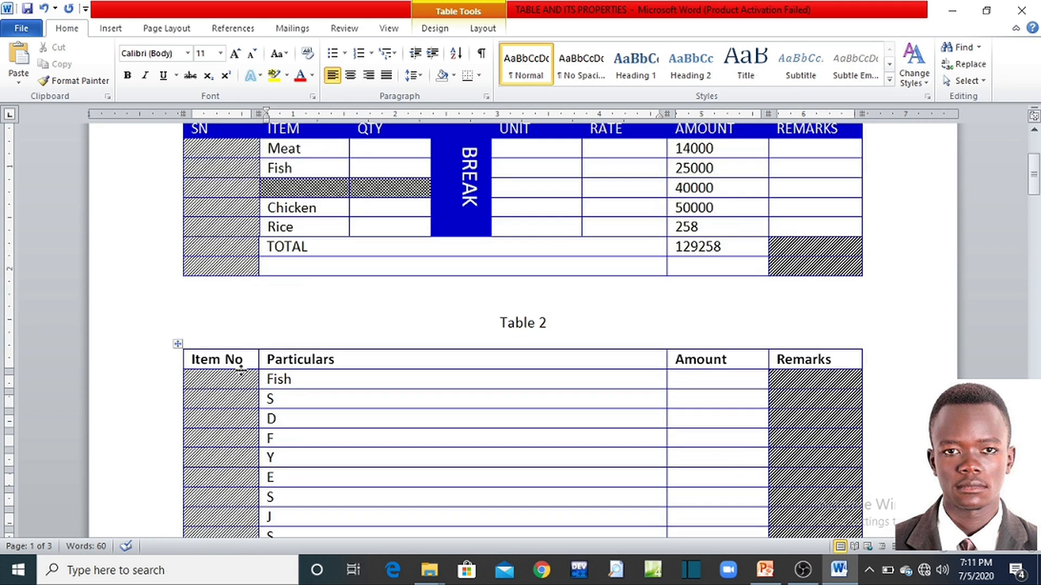
scroll(249, 357, "down", 12)
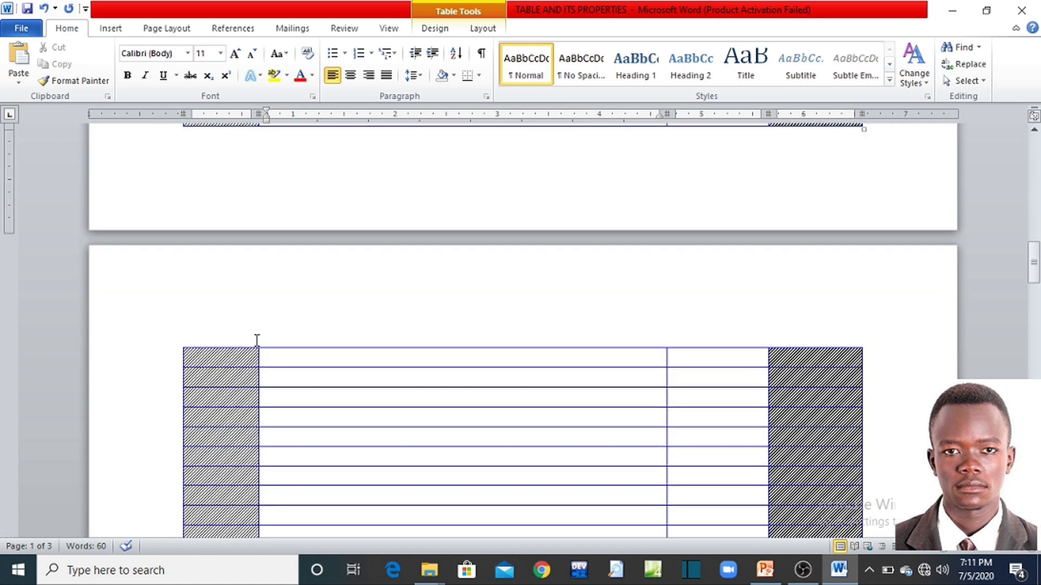
scroll(290, 357, "up", 10)
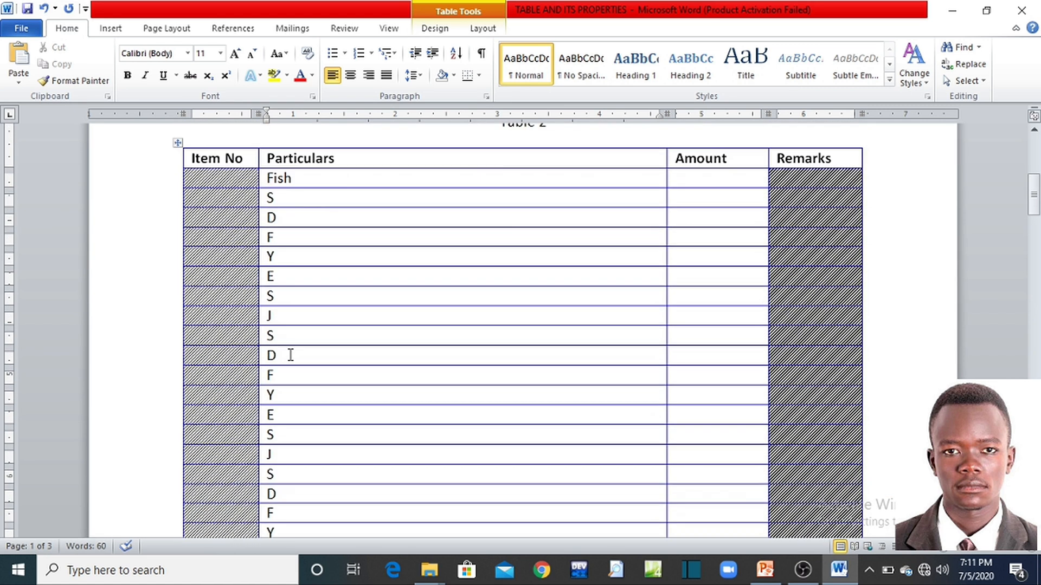
- Repeat the heading row of Table 2 on every page and check it on pages 2 and 3
left_click(159, 263)
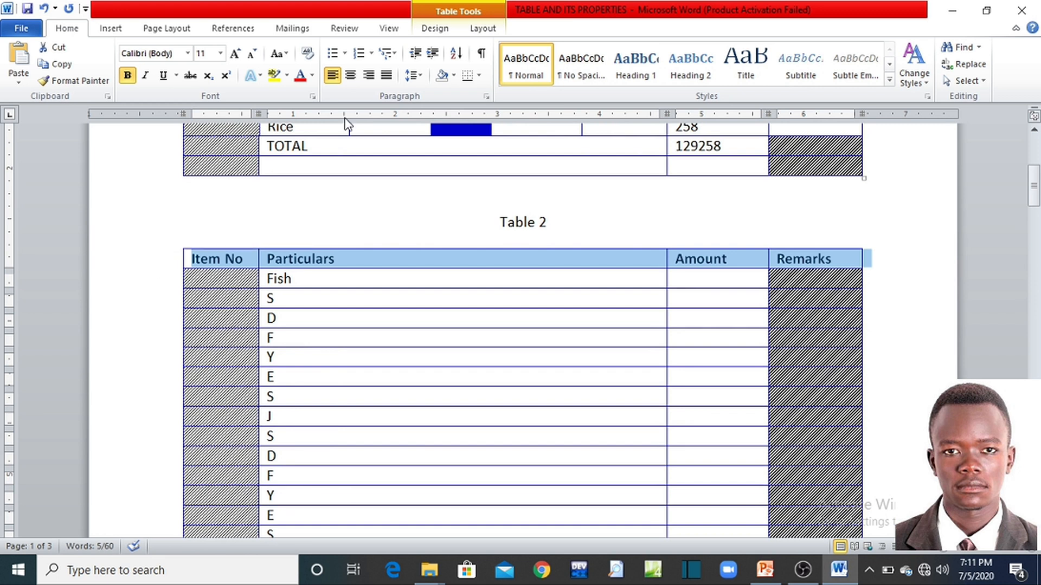
left_click(488, 32)
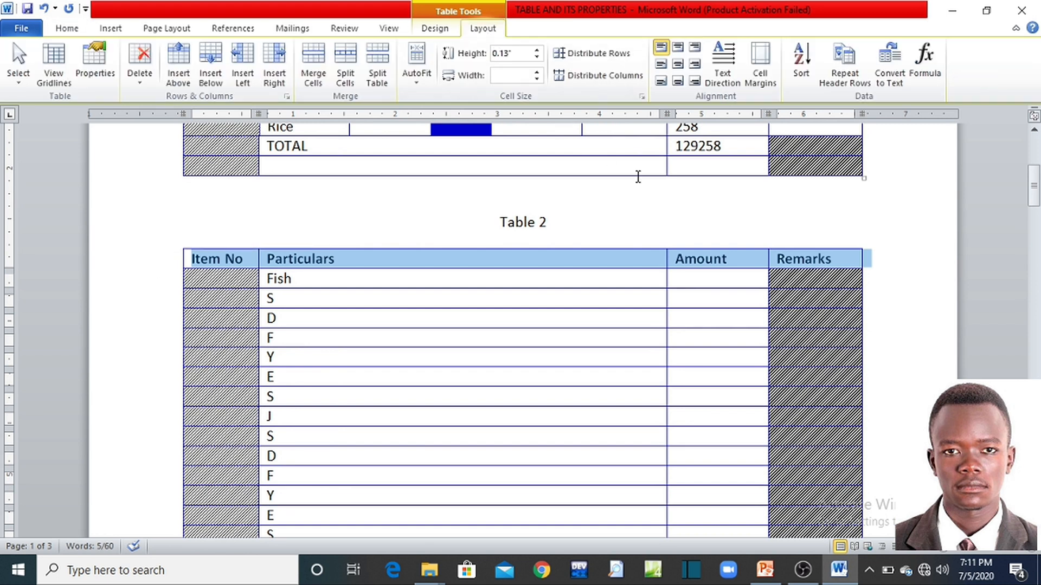
left_click(846, 68)
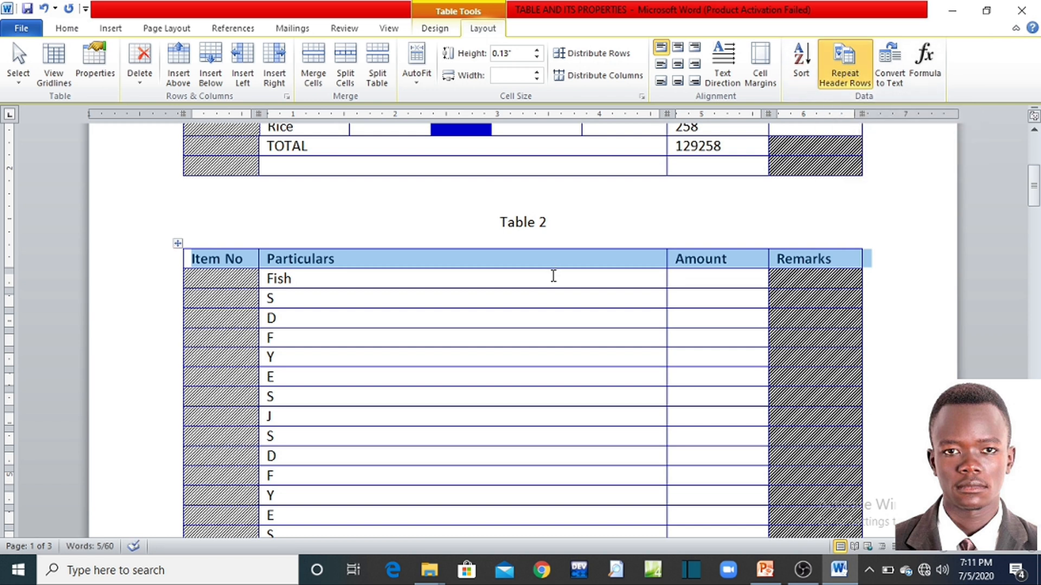
left_click(554, 276)
scroll(548, 326, "down", 5)
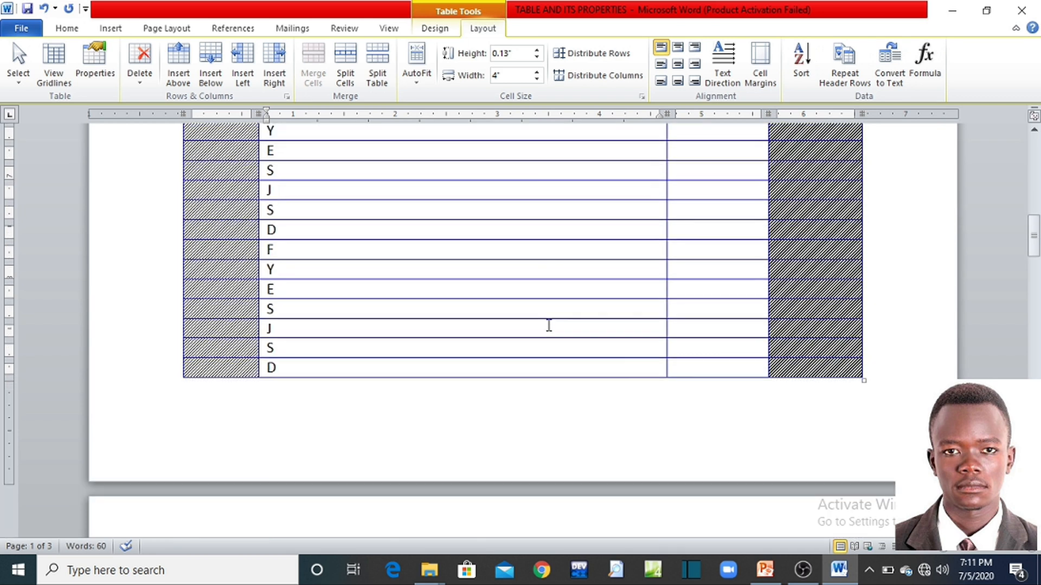
scroll(549, 325, "down", 5)
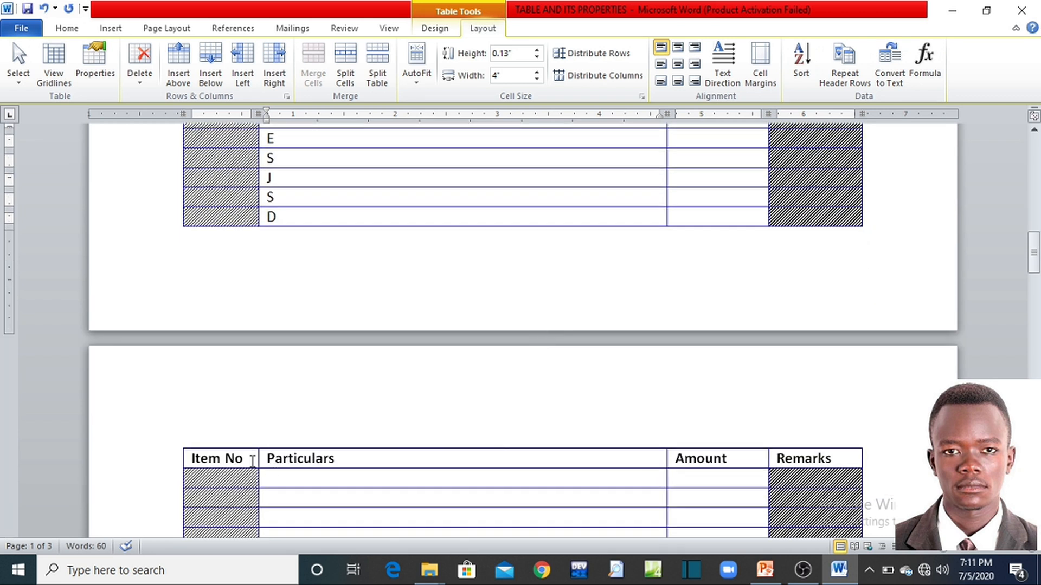
scroll(441, 441, "down", 10)
scroll(445, 432, "down", 10)
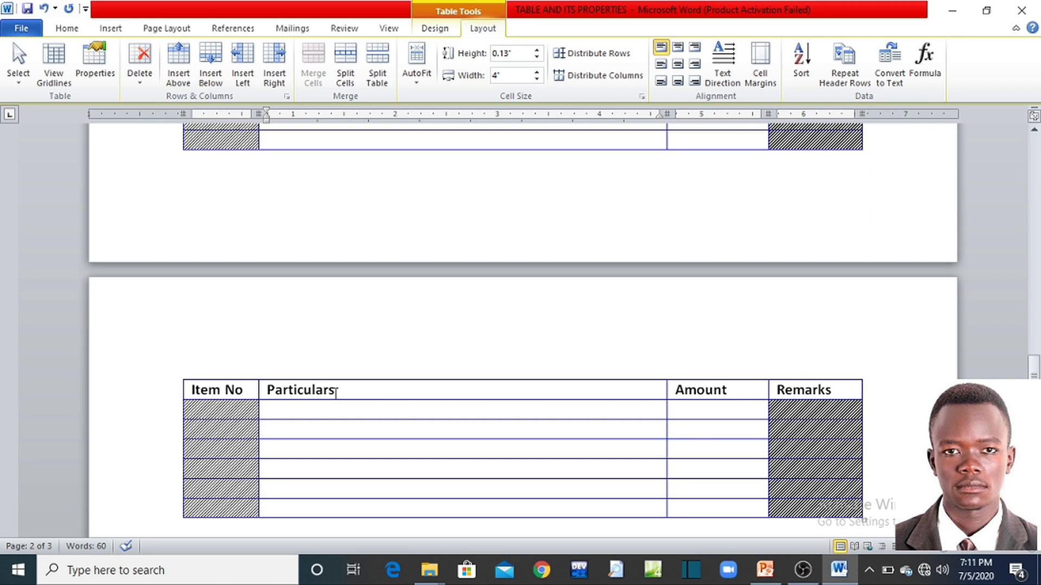
- Shorten the Particulars heading in the first-page header row of Table 2 to Particular
key("Down")
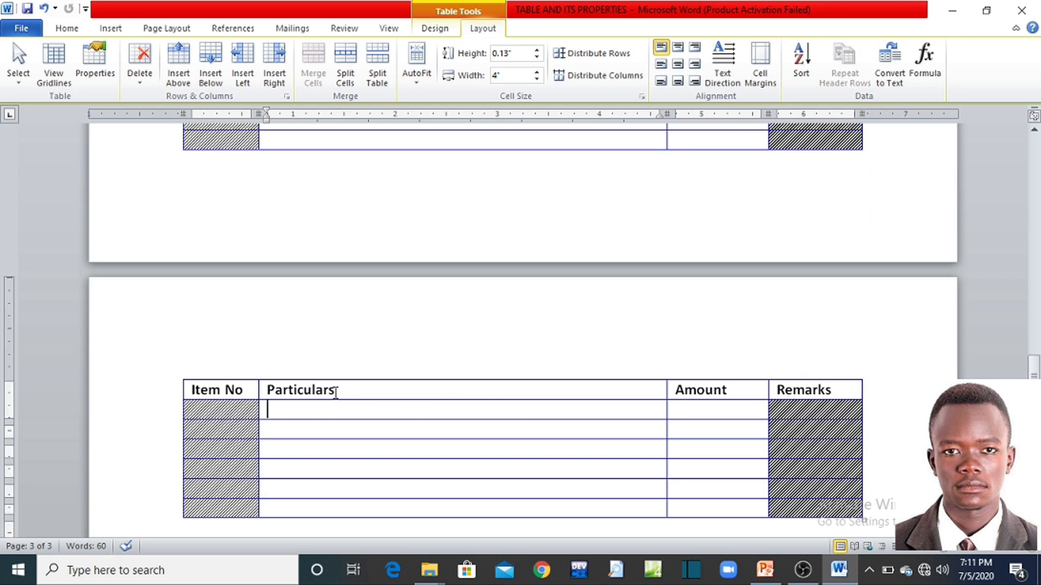
scroll(335, 392, "down", 5)
scroll(335, 393, "up", 5)
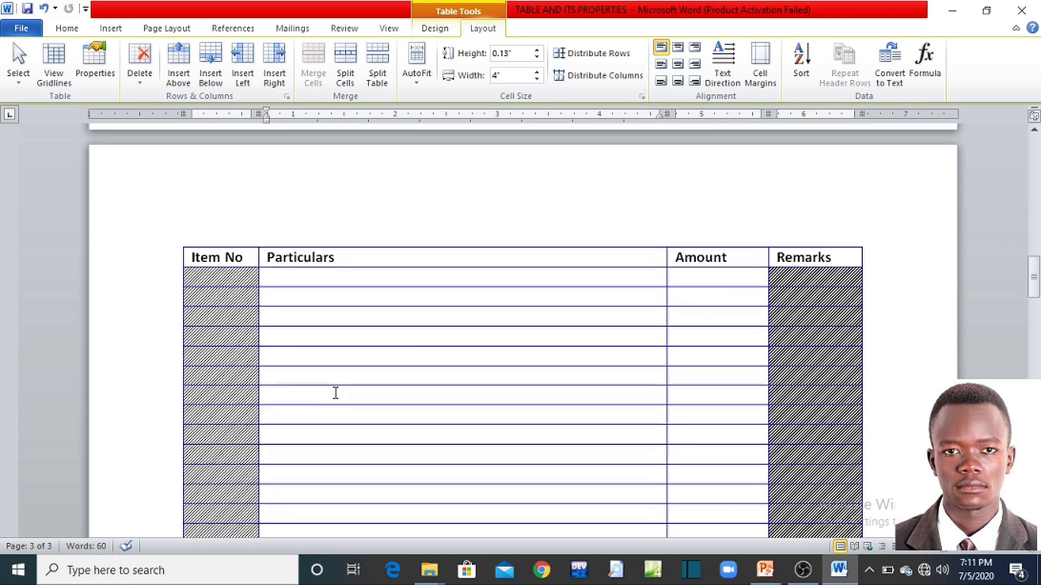
scroll(335, 393, "up", 15)
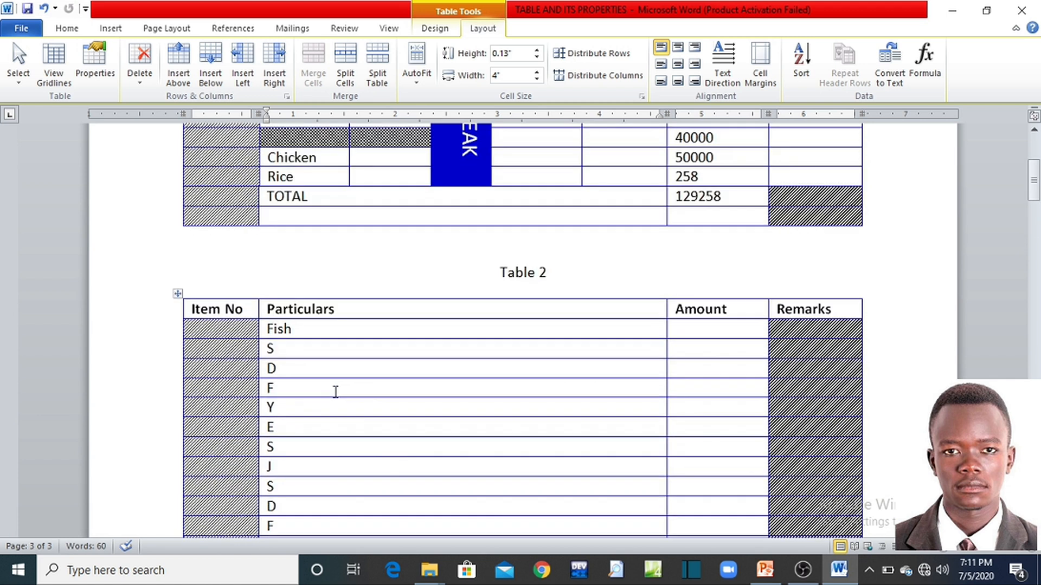
left_click(341, 309)
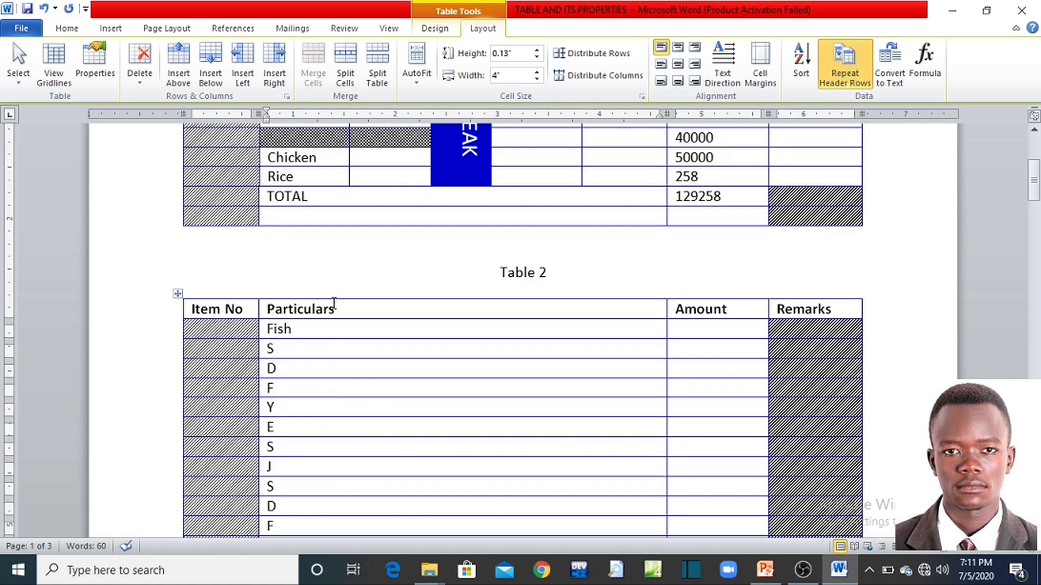
key("BackSpace")
key("BackSpace")
left_click(300, 337)
scroll(302, 337, "down", 10)
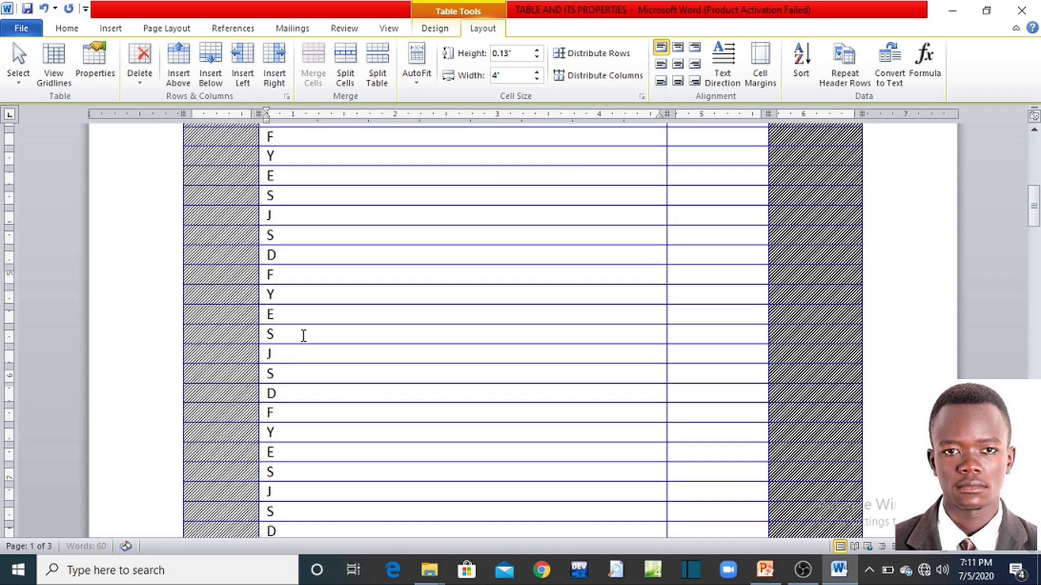
scroll(339, 355, "up", 10)
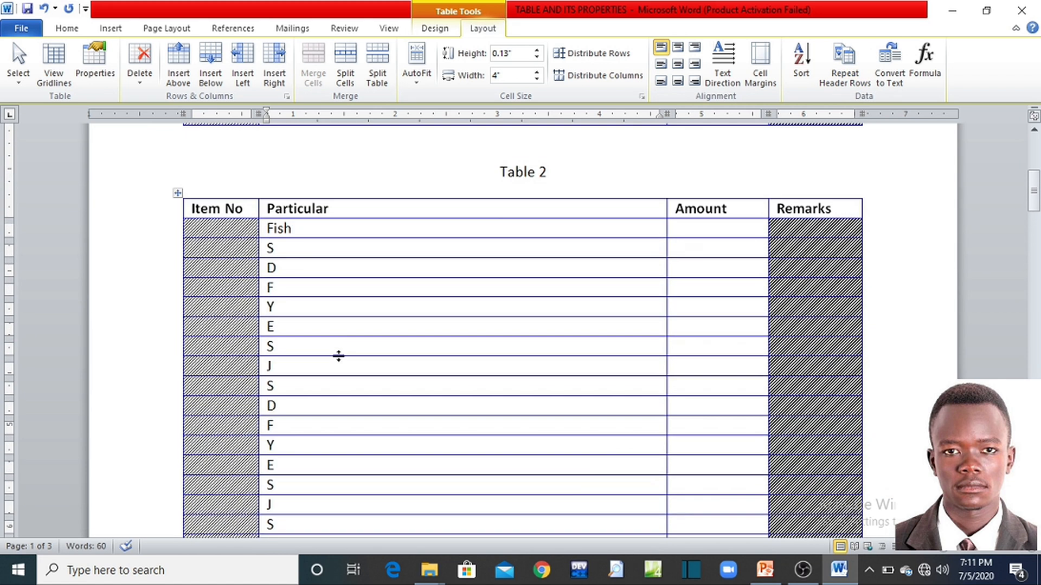
- Extend the second heading of Table 2 to "Particular xxxxxxxxxx" and check the repeated header row on the following page
left_click(332, 310)
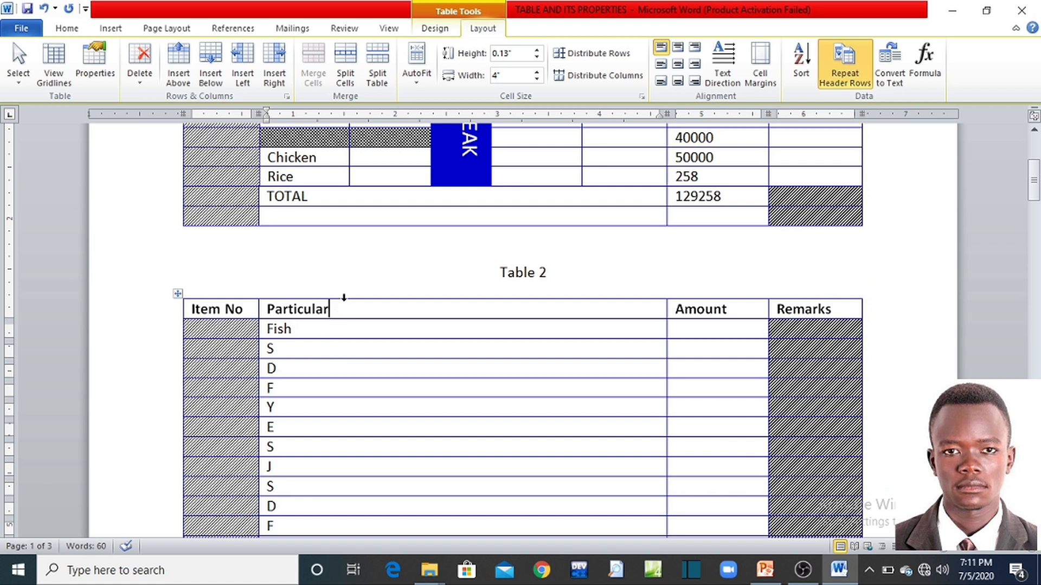
type("xxxxx")
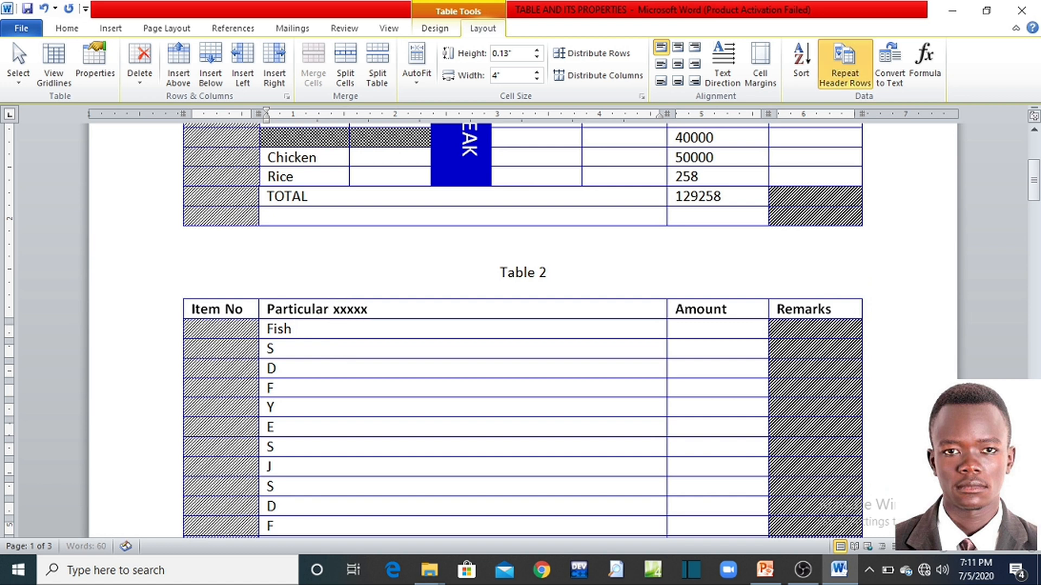
type("xxxxx")
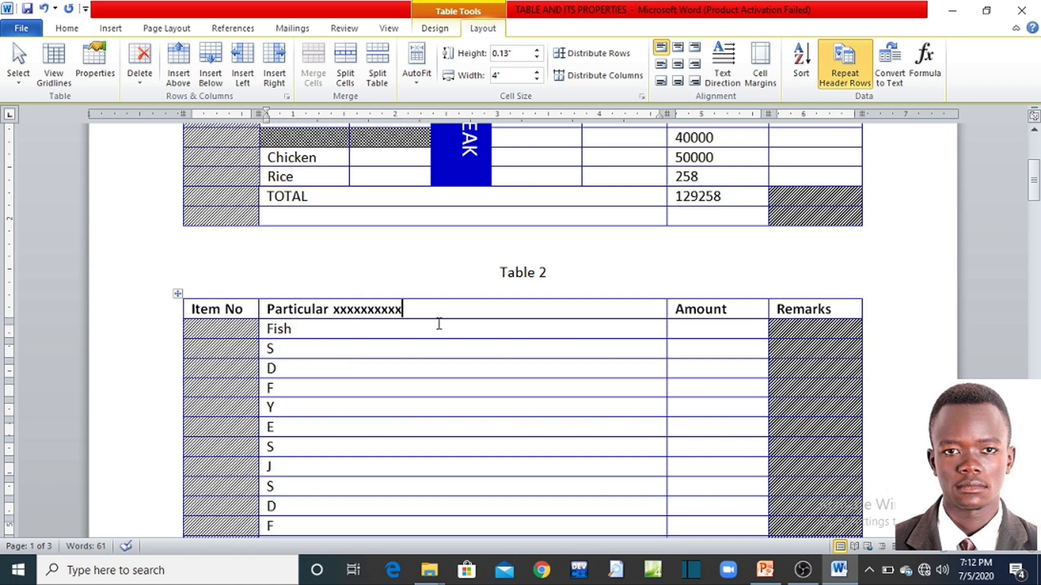
scroll(443, 347, "down", 15)
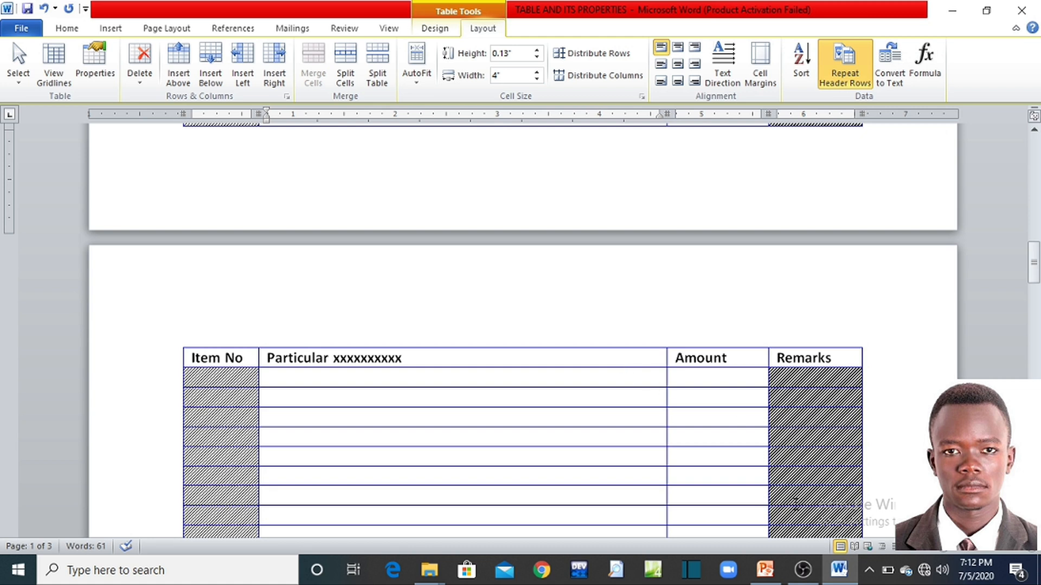
- Review the closing topic list on the last slide in PowerPoint and return to Table 2 in the Word document
left_click(767, 572)
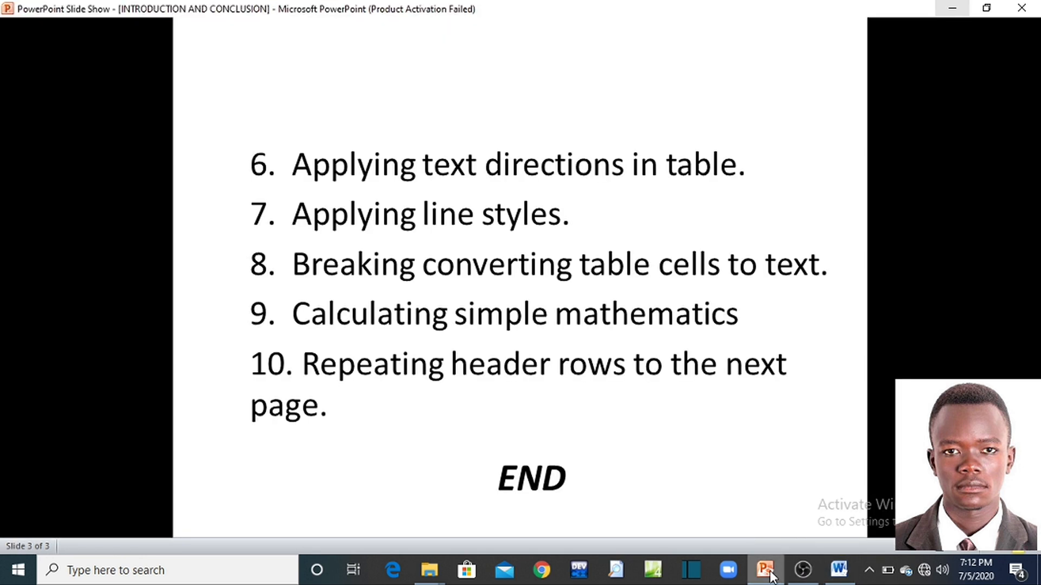
left_click(770, 575)
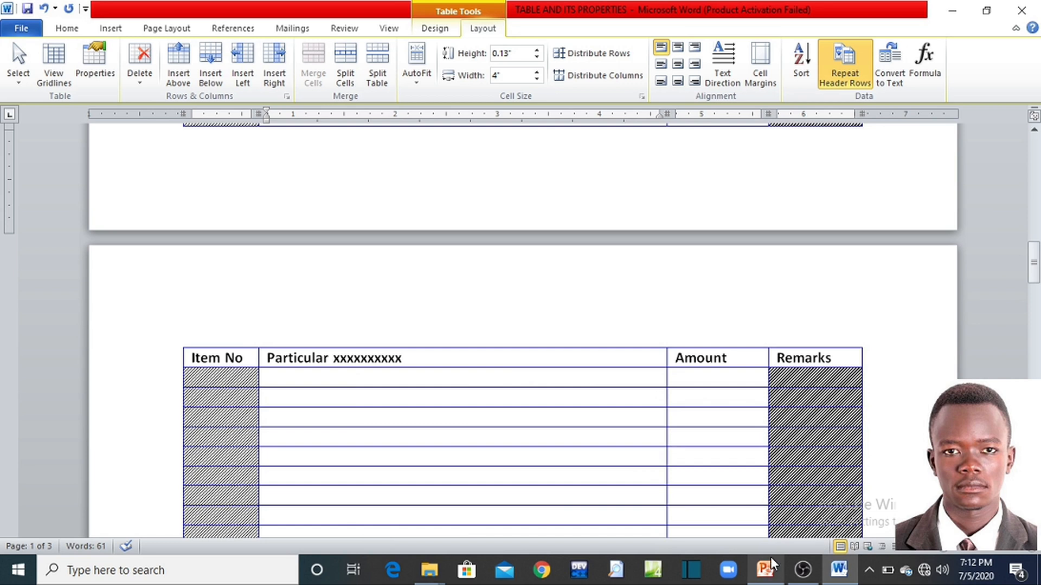
left_click(743, 426)
scroll(741, 424, "up", 20)
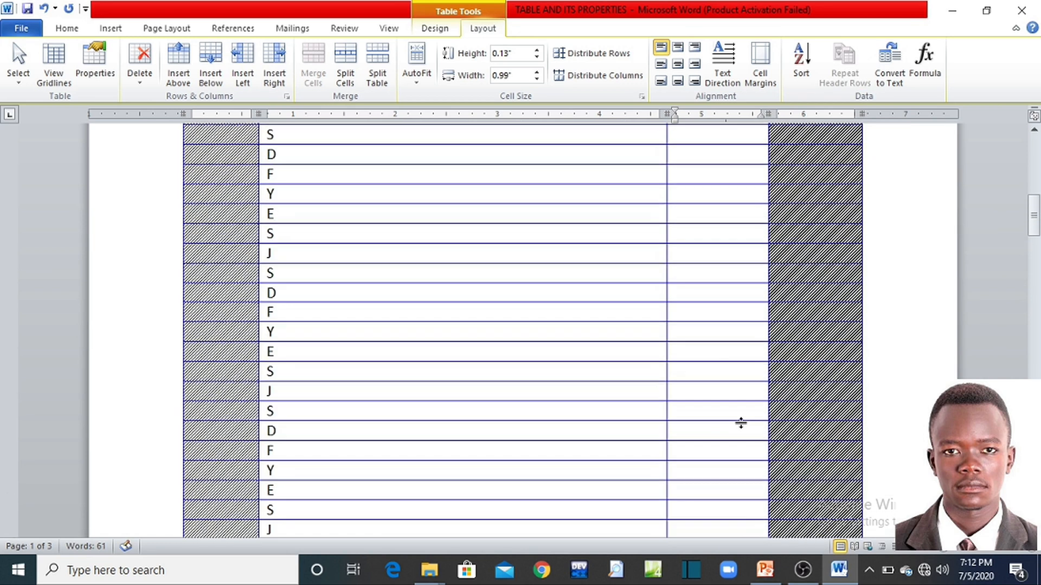